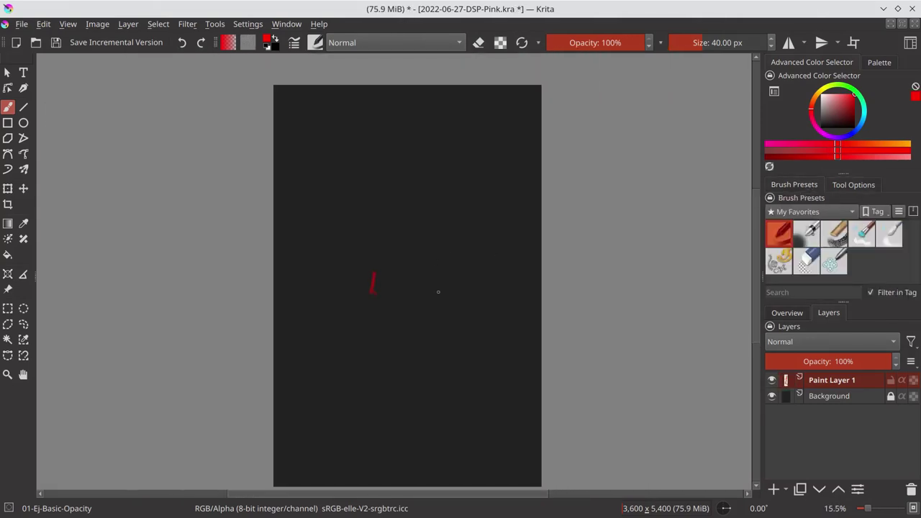
# Erase the stray red strokes and inner guide lines, then redraw the brow and head top.
pyautogui.press('e')
pyautogui.moveTo(380, 263); pyautogui.dragTo(383, 284)
pyautogui.press('e')
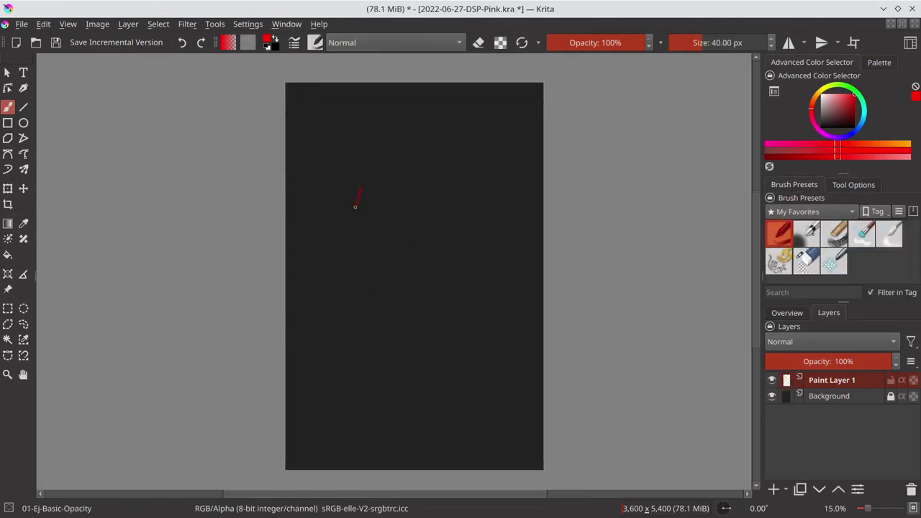
pyautogui.press('e')
pyautogui.moveTo(363, 195); pyautogui.dragTo(360, 230)
pyautogui.press('e')
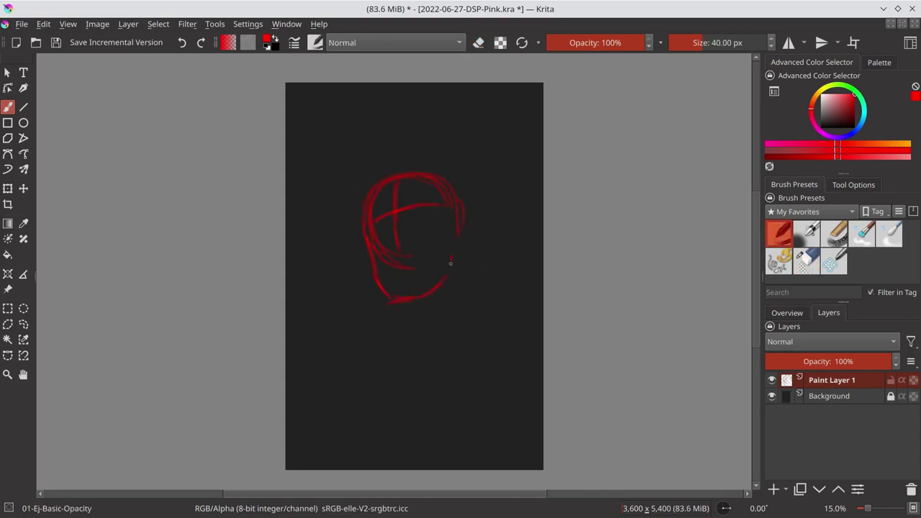
pyautogui.press('e')
pyautogui.moveTo(396, 188); pyautogui.dragTo(396, 249)
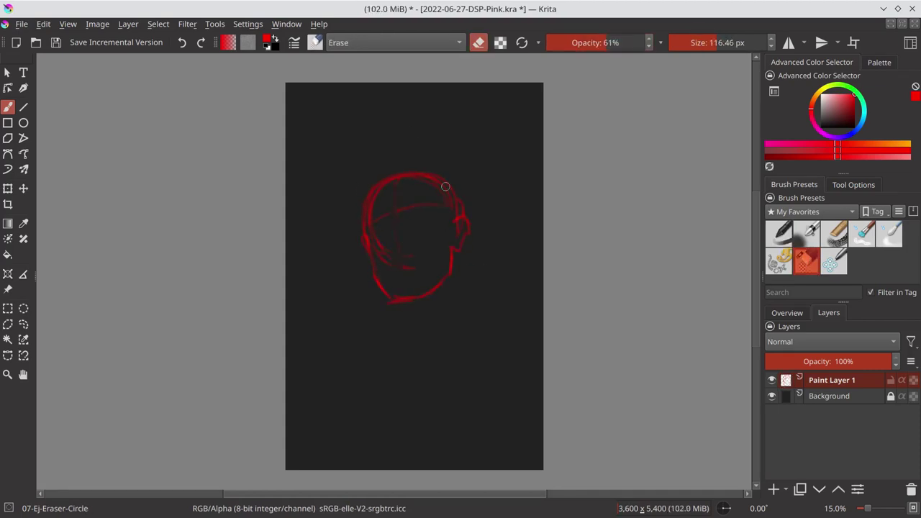
pyautogui.press('e')
pyautogui.moveTo(408, 205); pyautogui.dragTo(436, 205)
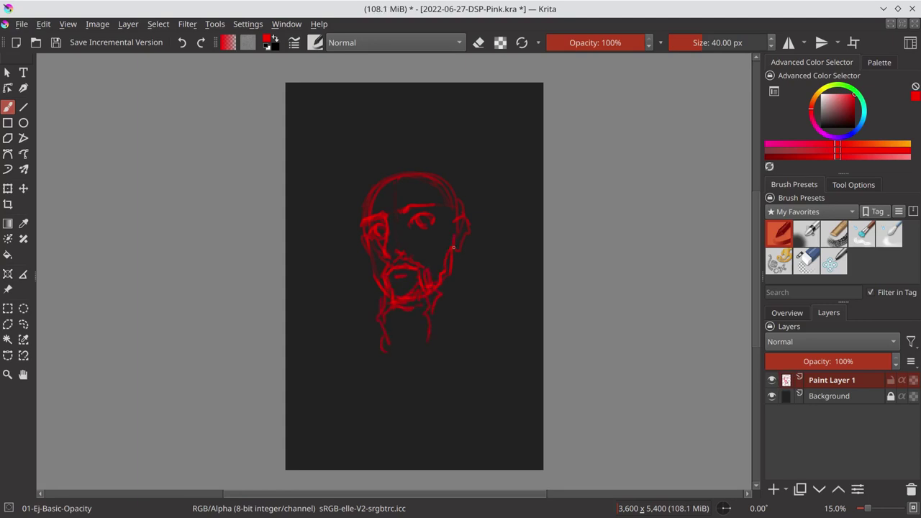
pyautogui.moveTo(401, 175); pyautogui.dragTo(425, 172)
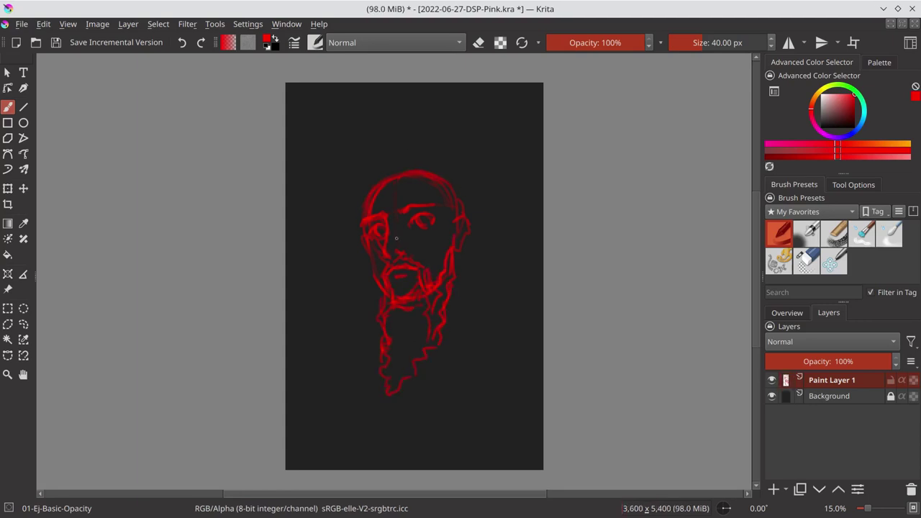
# Scale the sketch up with Transform to fill the canvas and extend the shoulder lines.
pyautogui.hotkey('ctrl', 't')
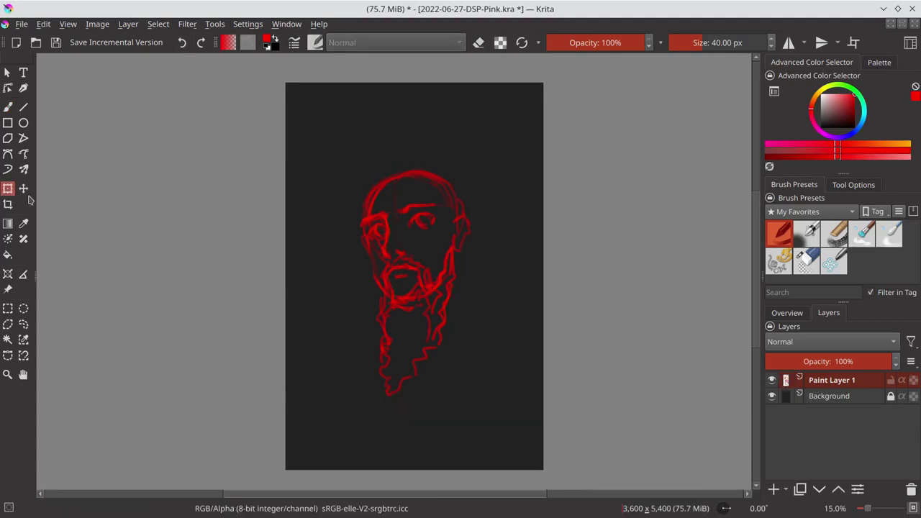
pyautogui.moveTo(470, 174); pyautogui.dragTo(500, 108)
pyautogui.press('Return')
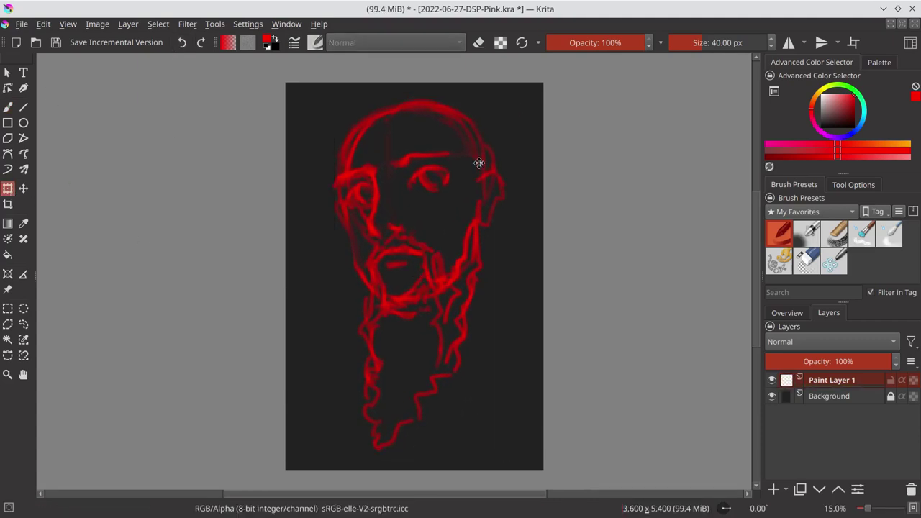
pyautogui.press('b')
pyautogui.moveTo(483, 273); pyautogui.dragTo(514, 292)
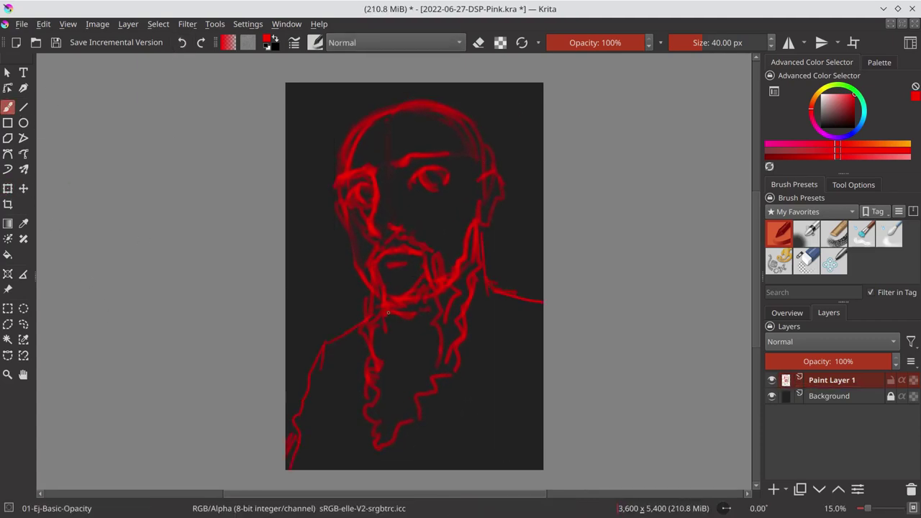
# Duplicate the sketch layer, hide the copy, and make Background the active layer.
pyautogui.rightClick(849, 381)
pyautogui.click(771, 151)
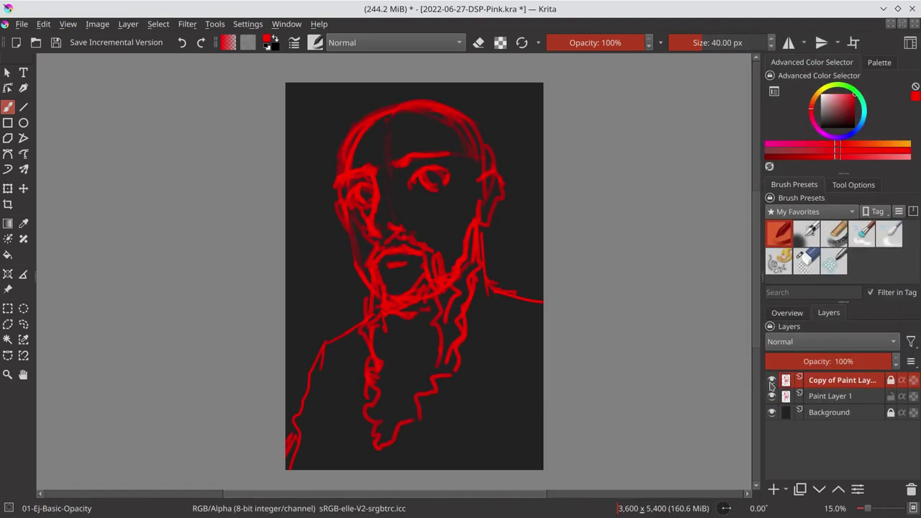
pyautogui.click(772, 380)
pyautogui.click(829, 412)
# Paint the coat in textured blue with the Shapes-Hue brush from the Pink-03 palette.
pyautogui.click(879, 62)
pyautogui.click(792, 164)
pyautogui.scroll(2, 843, 288)
pyautogui.click(843, 298)
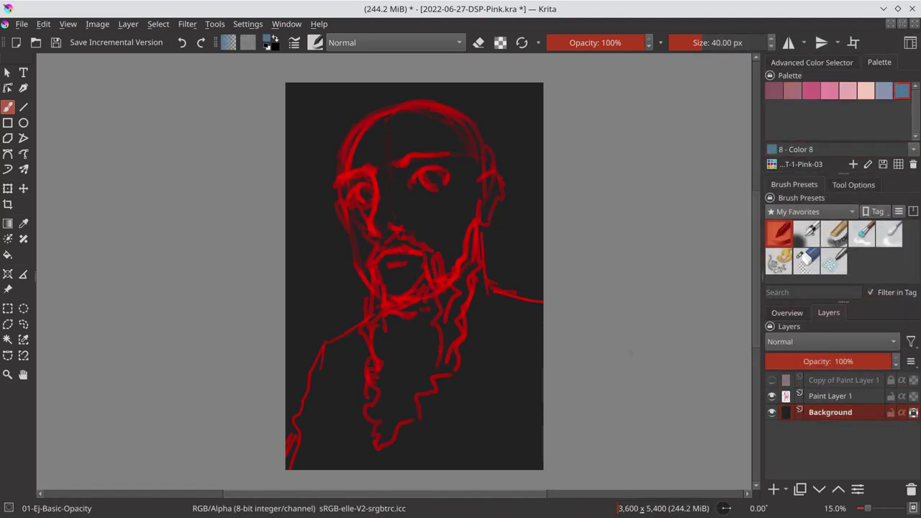
pyautogui.click(779, 260)
pyautogui.moveTo(320, 403); pyautogui.dragTo(310, 461)
pyautogui.moveTo(338, 338); pyautogui.dragTo(367, 454)
pyautogui.moveTo(537, 302); pyautogui.dragTo(432, 447)
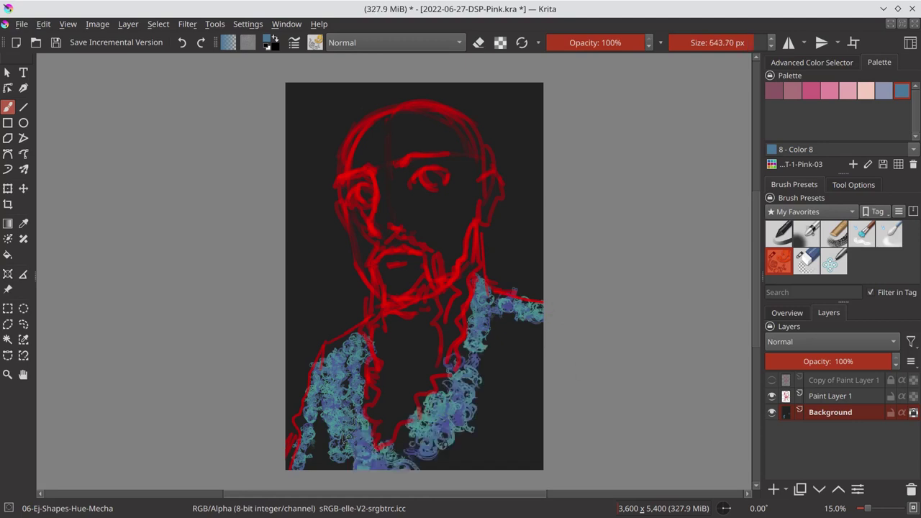
pyautogui.moveTo(302, 454); pyautogui.dragTo(418, 461)
pyautogui.moveTo(447, 460)
pyautogui.mouseDown()
pyautogui.moveTo(532, 324)
pyautogui.moveTo(518, 461)
pyautogui.mouseUp()
# Paint pale pink texture on both shoulders and a purple backdrop behind the head.
pyautogui.click(866, 90)
pyautogui.moveTo(353, 252); pyautogui.dragTo(303, 360)
pyautogui.moveTo(303, 238); pyautogui.dragTo(489, 238)
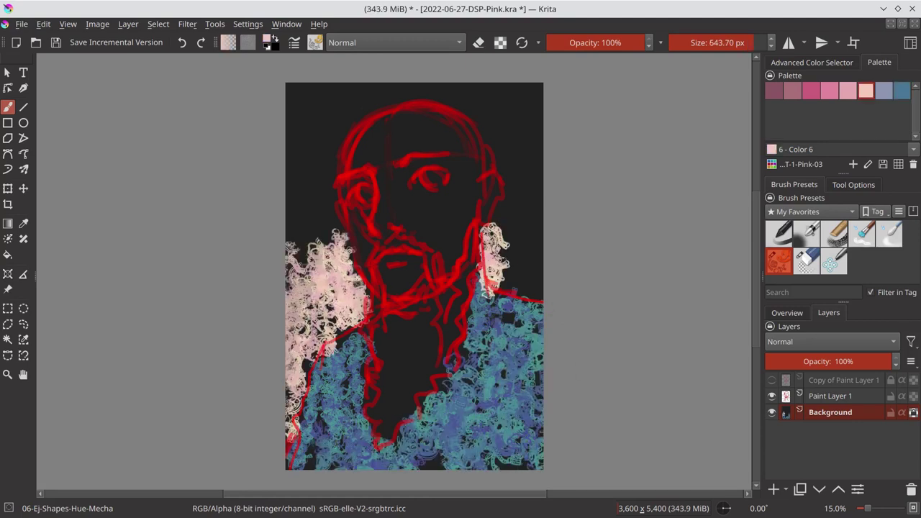
pyautogui.moveTo(533, 194); pyautogui.dragTo(496, 302)
pyautogui.moveTo(310, 252)
pyautogui.mouseDown()
pyautogui.moveTo(432, 94)
pyautogui.moveTo(532, 216)
pyautogui.mouseUp()
# Paint the chest deeper pink and cover the face in light pink.
pyautogui.click(811, 90)
pyautogui.moveTo(382, 302); pyautogui.dragTo(446, 425)
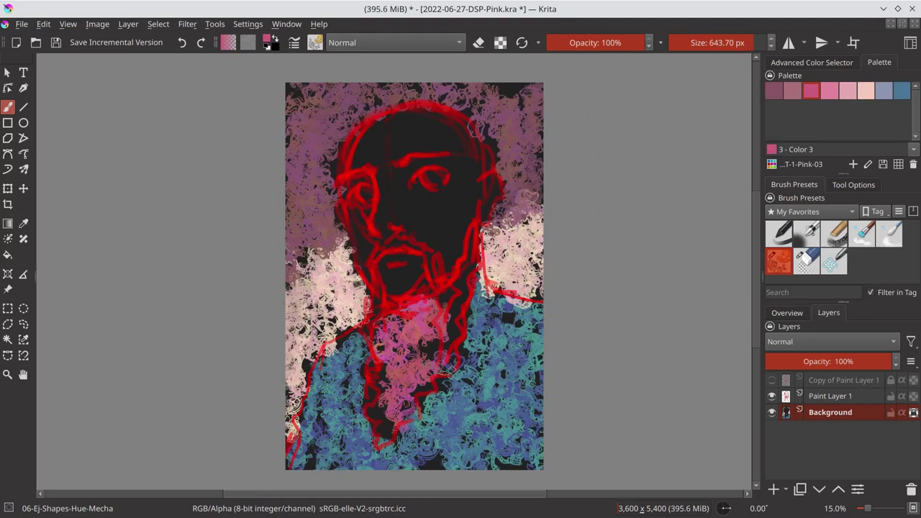
pyautogui.click(848, 89)
pyautogui.moveTo(425, 158)
pyautogui.mouseDown()
pyautogui.moveTo(392, 226)
pyautogui.moveTo(346, 259)
pyautogui.mouseUp()
pyautogui.moveTo(360, 119); pyautogui.dragTo(439, 187)
pyautogui.moveTo(404, 112); pyautogui.dragTo(475, 277)
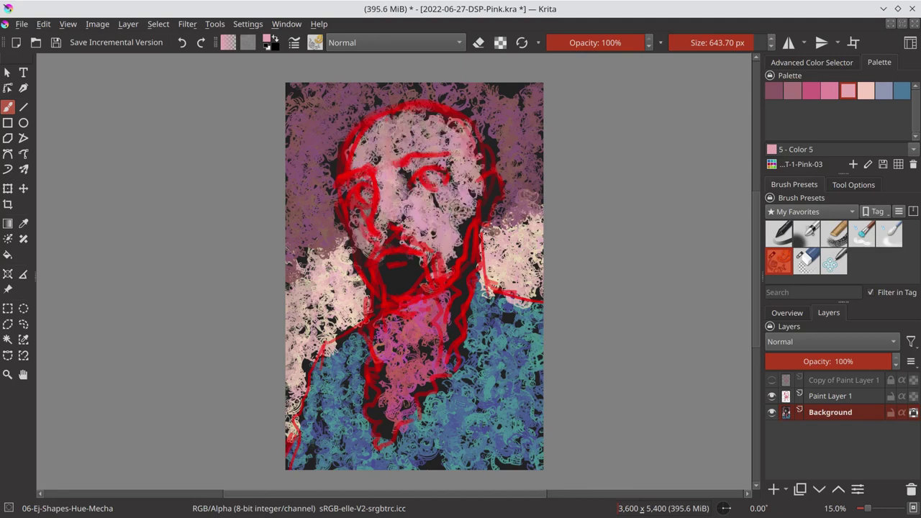
pyautogui.moveTo(489, 187); pyautogui.dragTo(476, 259)
pyautogui.moveTo(360, 209); pyautogui.dragTo(375, 281)
pyautogui.moveTo(352, 180); pyautogui.dragTo(403, 309)
# Add deeper pink to the beard and chest and darken the top of the background.
pyautogui.click(811, 90)
pyautogui.moveTo(403, 238)
pyautogui.mouseDown()
pyautogui.moveTo(432, 270)
pyautogui.moveTo(460, 389)
pyautogui.mouseUp()
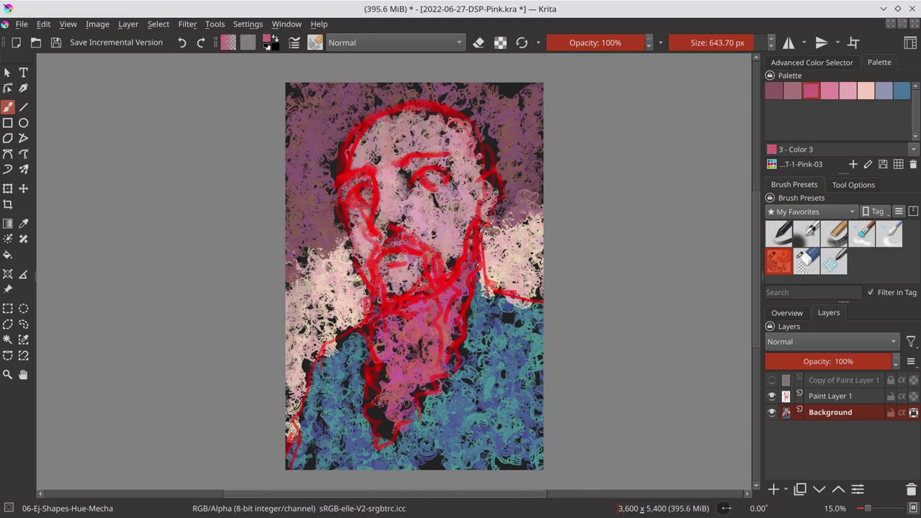
pyautogui.moveTo(303, 101); pyautogui.dragTo(519, 94)
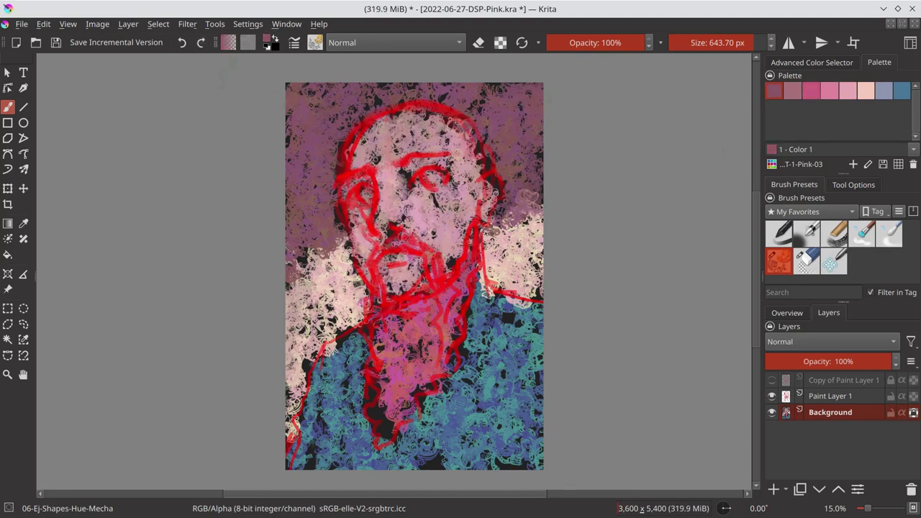
# With the brush in Multiply mode, shade the eyes, nose, beard, chest and lower canvas.
pyautogui.click(812, 62)
pyautogui.click(394, 43)
pyautogui.click(374, 79)
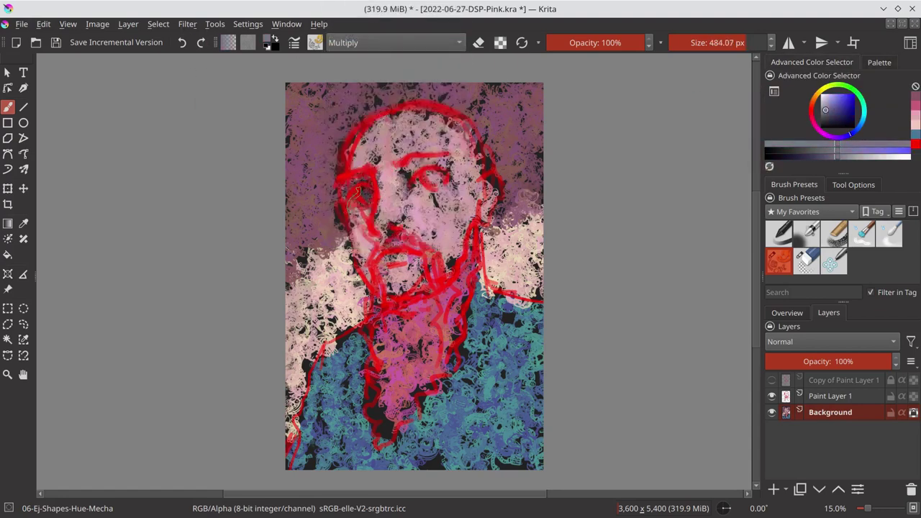
pyautogui.moveTo(398, 180); pyautogui.dragTo(445, 171)
pyautogui.moveTo(377, 216)
pyautogui.mouseDown()
pyautogui.moveTo(403, 237)
pyautogui.moveTo(371, 278)
pyautogui.mouseUp()
pyautogui.moveTo(468, 266); pyautogui.dragTo(460, 389)
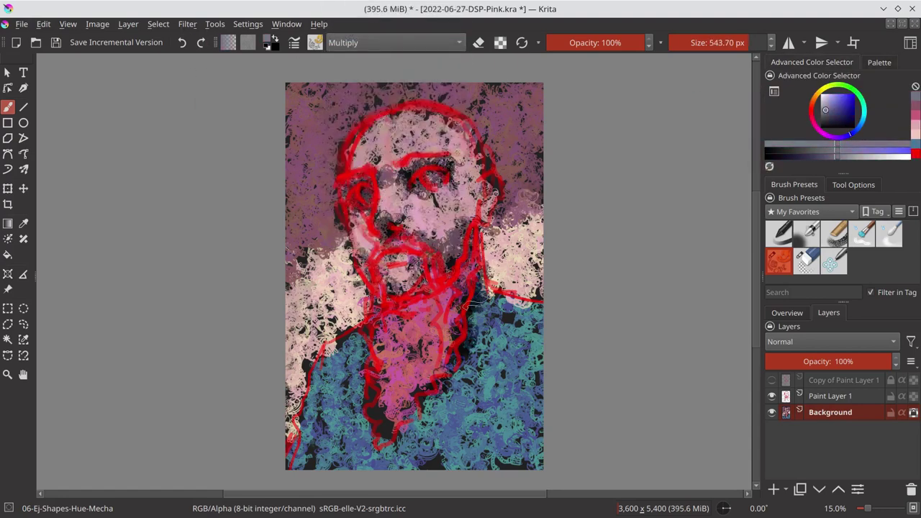
pyautogui.moveTo(496, 288); pyautogui.dragTo(403, 461)
pyautogui.moveTo(533, 375); pyautogui.dragTo(302, 432)
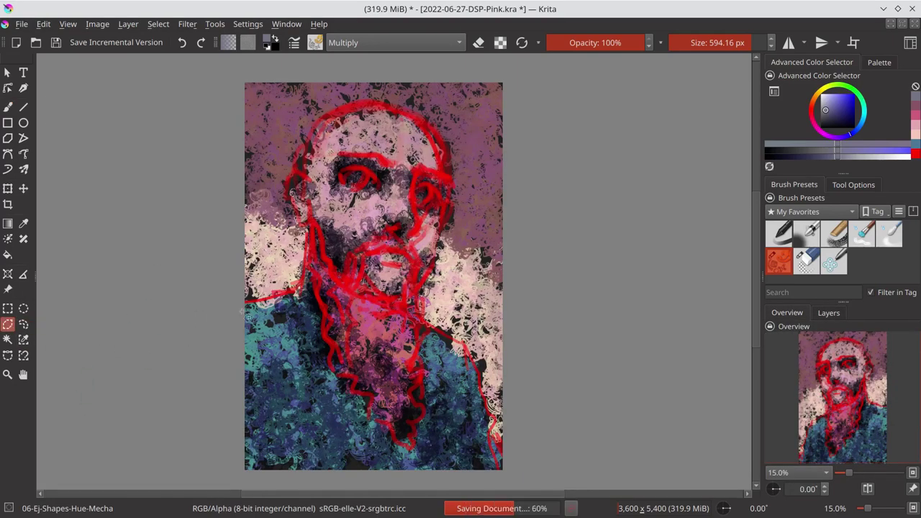
# Freehand-select the figure and darken it with a Color Adjustment curve lowered to output 145.
pyautogui.moveTo(242, 311); pyautogui.dragTo(448, 150)
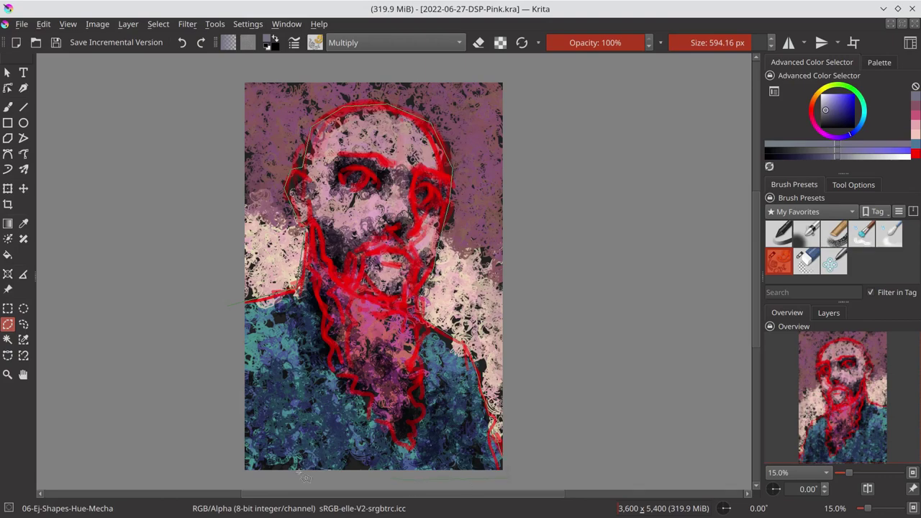
pyautogui.moveTo(306, 476); pyautogui.dragTo(508, 477)
pyautogui.click(188, 24)
pyautogui.click(828, 312)
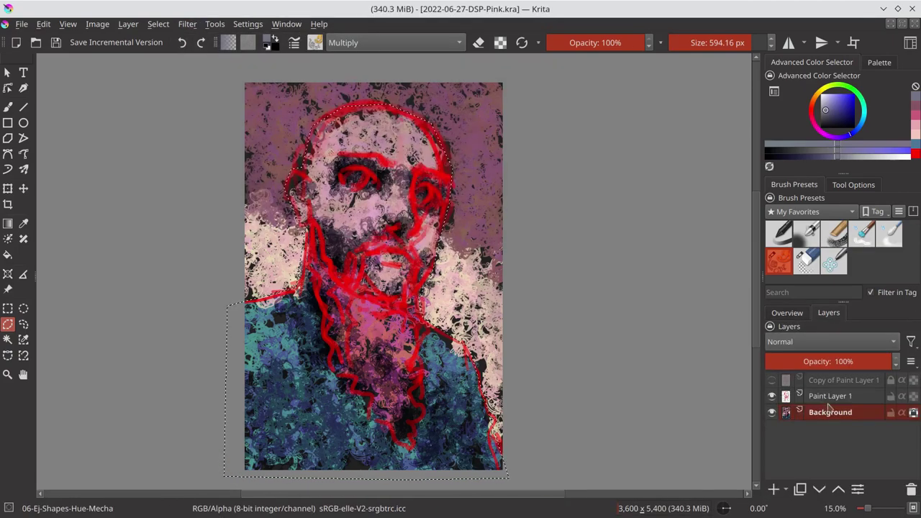
pyautogui.click(788, 312)
pyautogui.click(187, 24)
pyautogui.click(424, 126)
pyautogui.moveTo(744, 186); pyautogui.dragTo(744, 253)
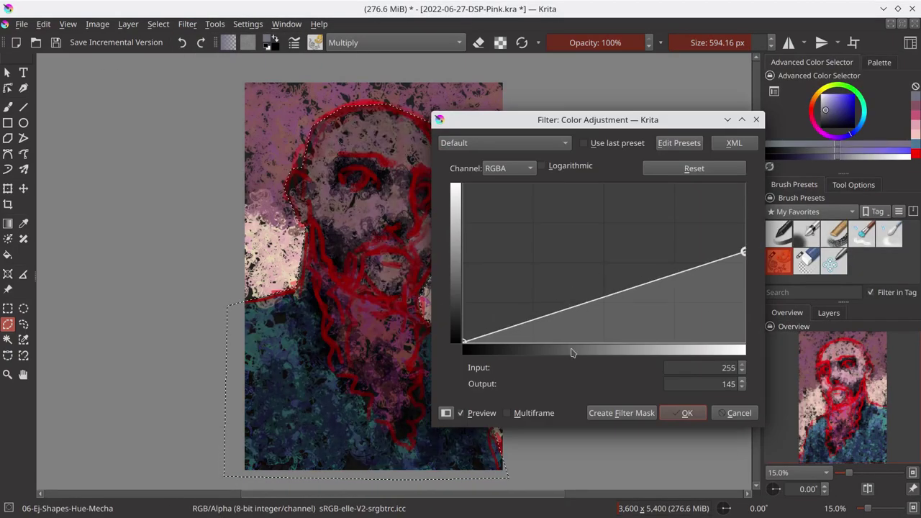
pyautogui.click(535, 325)
pyautogui.click(696, 261)
pyautogui.press('Return')
pyautogui.hotkey('ctrl', 's')
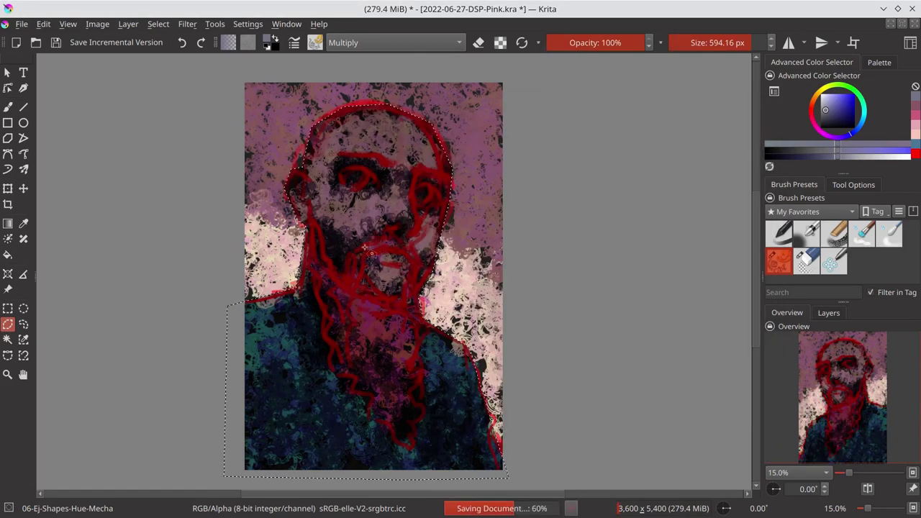
# Deselect, paint Color Dodge strokes along both background sides, and open Gaussian Blur.
pyautogui.click(395, 43)
pyautogui.click(338, 81)
pyautogui.hotkey('ctrl', 'shift', 'a')
pyautogui.click(394, 42)
pyautogui.click(399, 29)
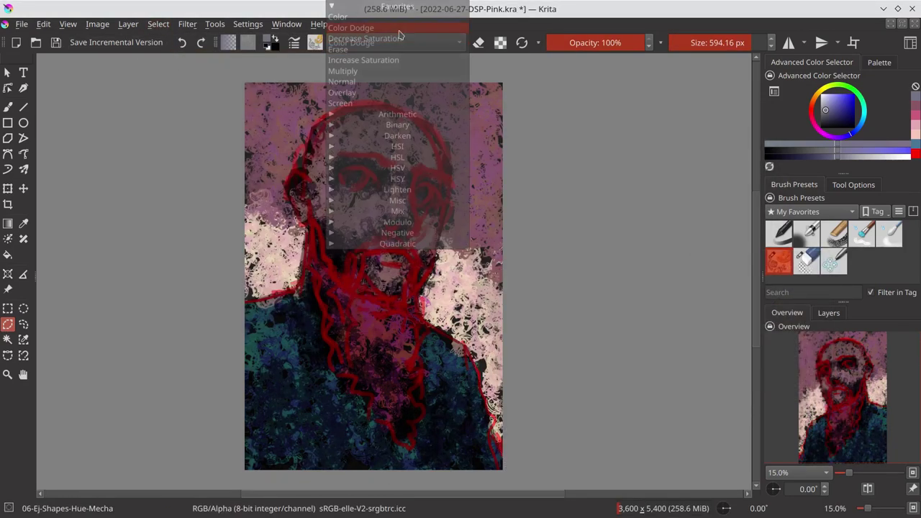
pyautogui.press('b')
pyautogui.moveTo(267, 173); pyautogui.dragTo(281, 288)
pyautogui.moveTo(432, 209); pyautogui.dragTo(461, 331)
pyautogui.moveTo(446, 158); pyautogui.dragTo(496, 425)
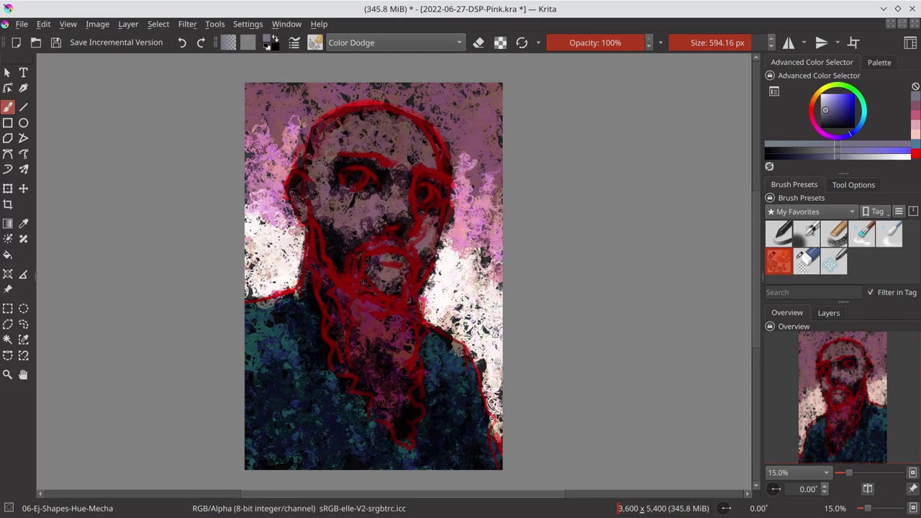
pyautogui.click(189, 24)
pyautogui.click(447, 117)
# Set the Gaussian Blur radius to 389.27 px and apply it to the painting.
pyautogui.moveTo(547, 167); pyautogui.dragTo(675, 165)
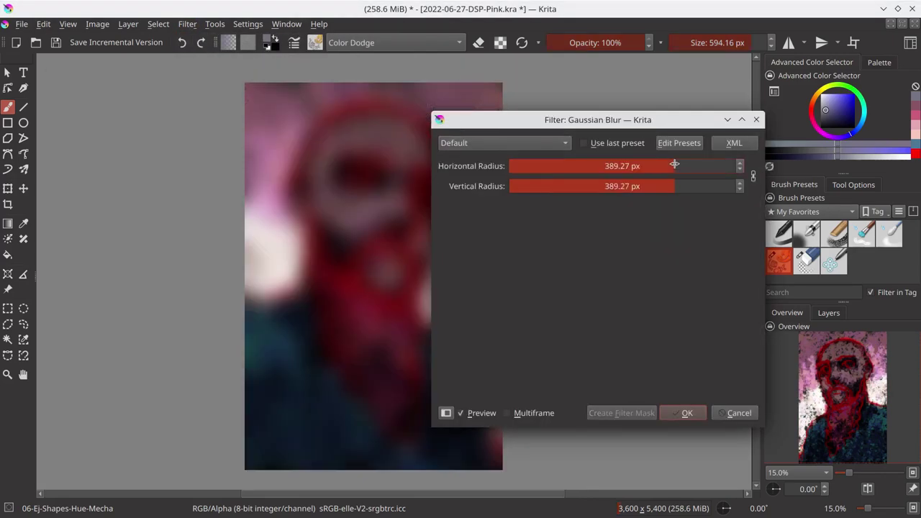
pyautogui.click(686, 414)
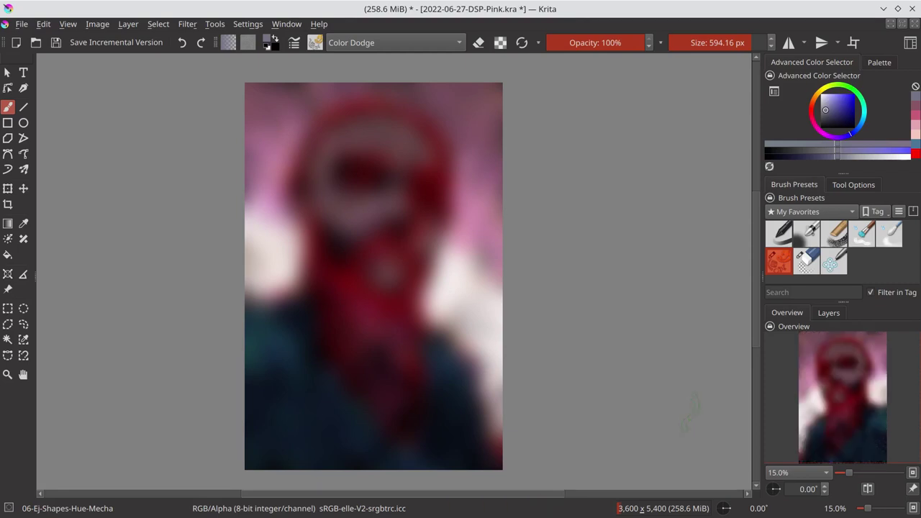
# Reselect the figure, choose the soft airbrush with a pink colour, and show the sketch copy.
pyautogui.click(159, 24)
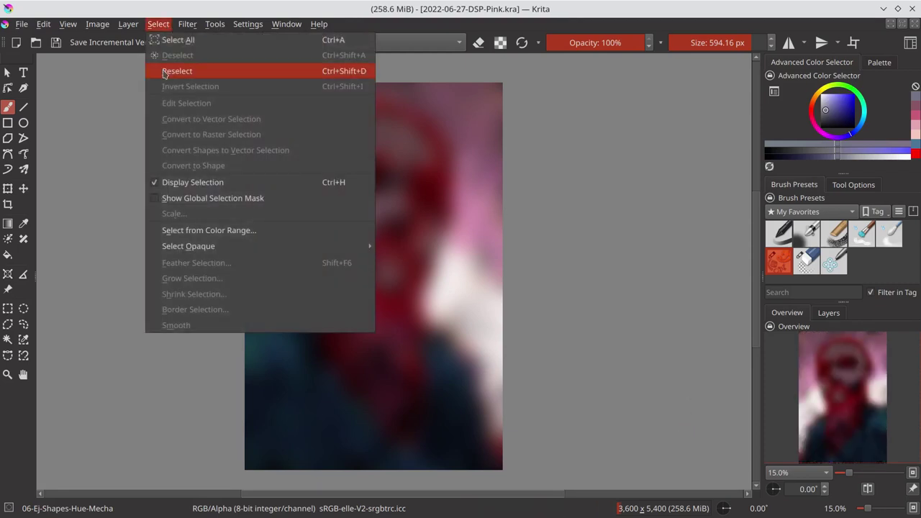
pyautogui.click(164, 70)
pyautogui.click(807, 232)
pyautogui.keyDown('ctrl'); pyautogui.click(332, 143); pyautogui.keyUp('ctrl')
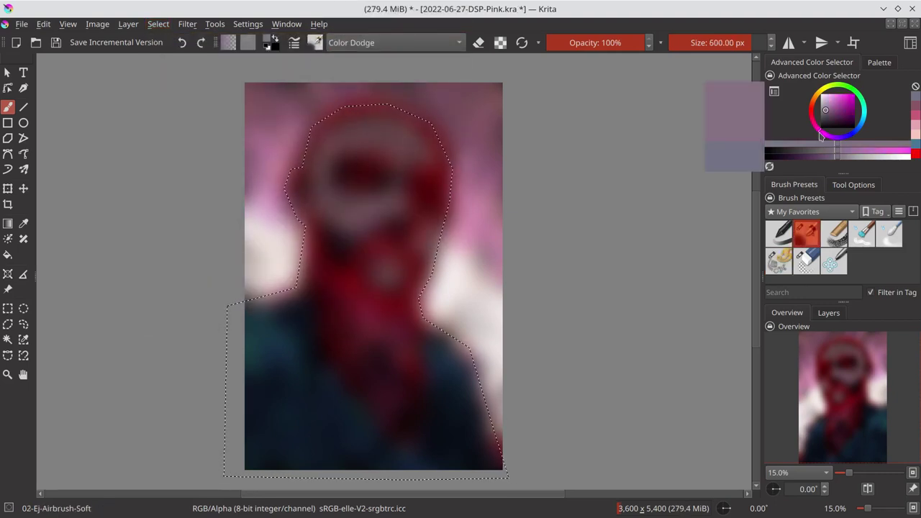
pyautogui.click(828, 313)
pyautogui.click(772, 380)
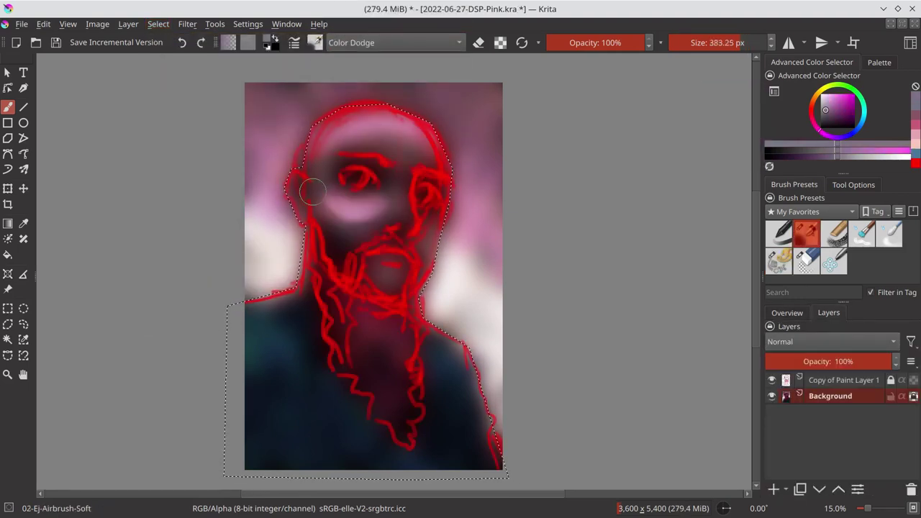
# Dodge-brighten the cheek, beard, shoulders and chest pink, then hide the red line drawing.
pyautogui.moveTo(406, 232); pyautogui.dragTo(383, 228)
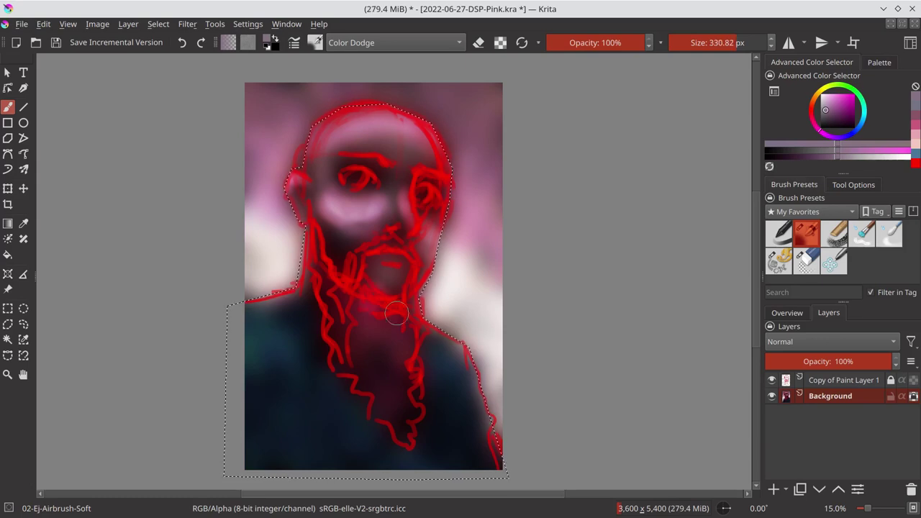
pyautogui.moveTo(397, 314)
pyautogui.mouseDown()
pyautogui.moveTo(366, 324)
pyautogui.moveTo(401, 293)
pyautogui.mouseUp()
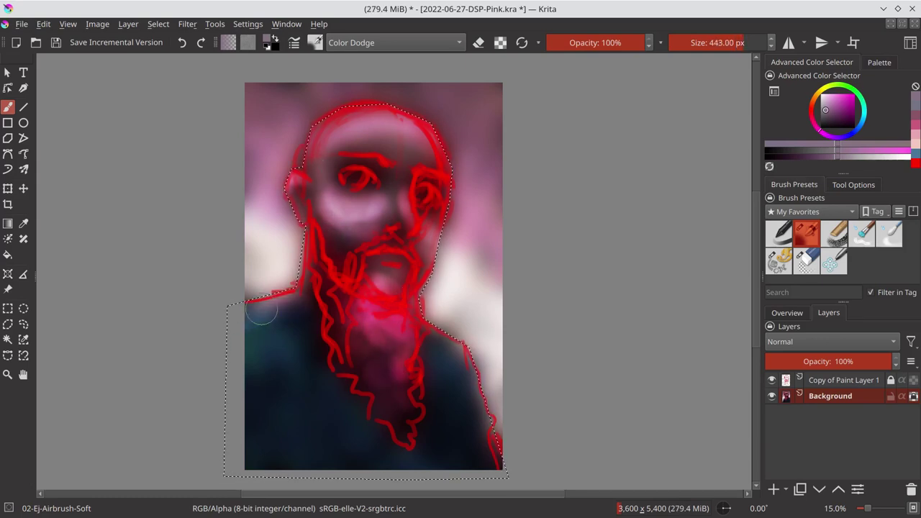
pyautogui.moveTo(277, 317); pyautogui.dragTo(439, 356)
pyautogui.click(771, 380)
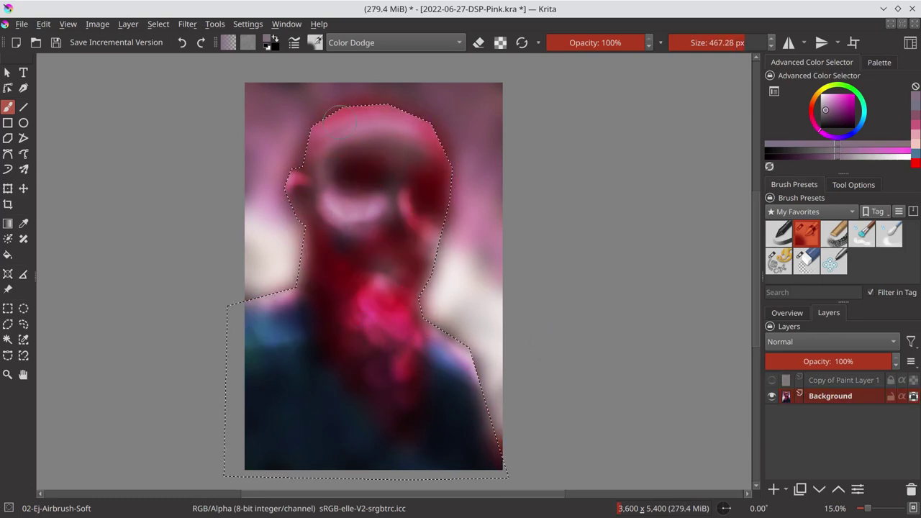
pyautogui.moveTo(383, 303)
pyautogui.mouseDown()
pyautogui.moveTo(435, 416)
pyautogui.moveTo(521, 394)
pyautogui.mouseUp()
pyautogui.click(787, 312)
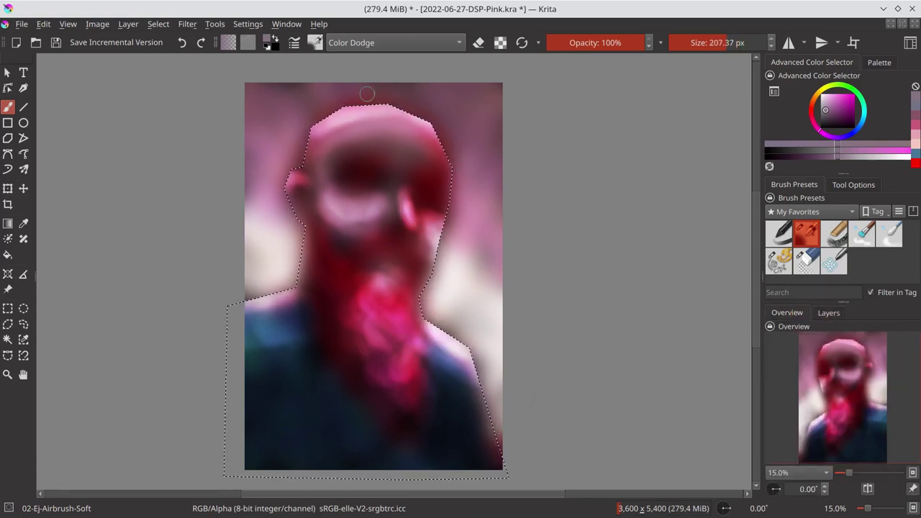
pyautogui.click(158, 24)
# Invert the selection and lighten the background around the figure with lighter pinks.
pyautogui.click(173, 84)
pyautogui.hotkey('ctrl', 's')
pyautogui.moveTo(267, 301); pyautogui.dragTo(296, 248)
pyautogui.moveTo(454, 288)
pyautogui.mouseDown()
pyautogui.moveTo(473, 309)
pyautogui.moveTo(495, 374)
pyautogui.mouseUp()
pyautogui.moveTo(296, 250)
pyautogui.mouseDown()
pyautogui.moveTo(287, 261)
pyautogui.moveTo(308, 93)
pyautogui.mouseUp()
pyautogui.keyDown('ctrl'); pyautogui.click(286, 261); pyautogui.keyUp('ctrl')
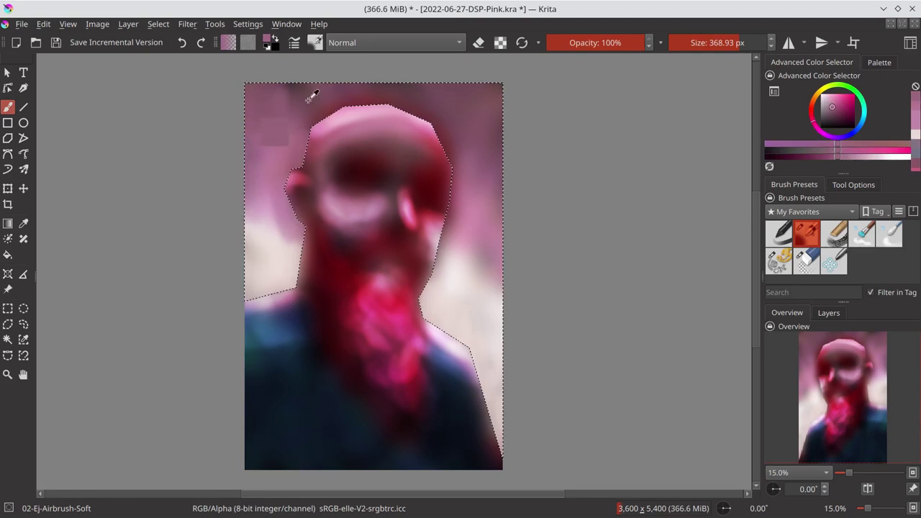
pyautogui.keyDown('ctrl'); pyautogui.click(467, 173); pyautogui.keyUp('ctrl')
pyautogui.moveTo(468, 173)
pyautogui.mouseDown()
pyautogui.moveTo(485, 293)
pyautogui.moveTo(493, 180)
pyautogui.mouseUp()
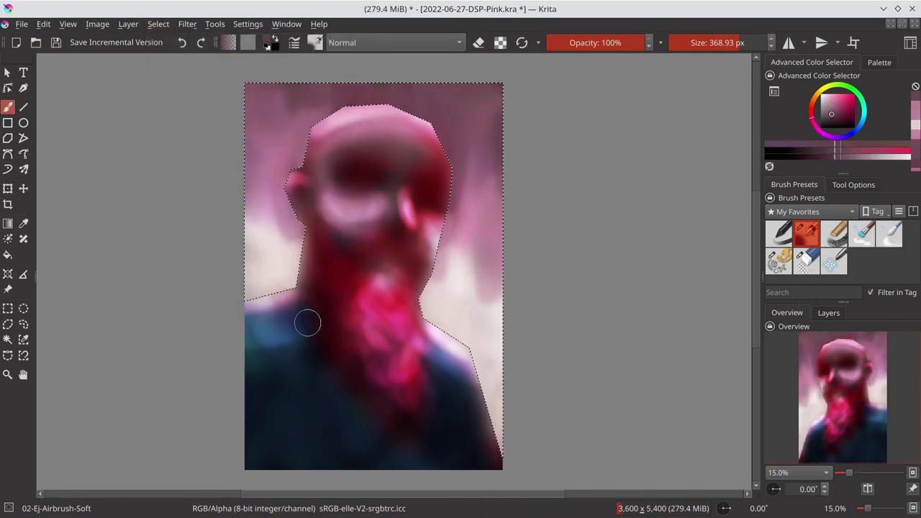
# Invert back to the figure, tint the right shoulder lavender-blue, and dodge-brighten the beard and chest.
pyautogui.keyDown('ctrl'); pyautogui.click(446, 349); pyautogui.keyUp('ctrl')
pyautogui.hotkey('ctrl', 'shift', 'i')
pyautogui.moveTo(443, 367); pyautogui.dragTo(476, 347)
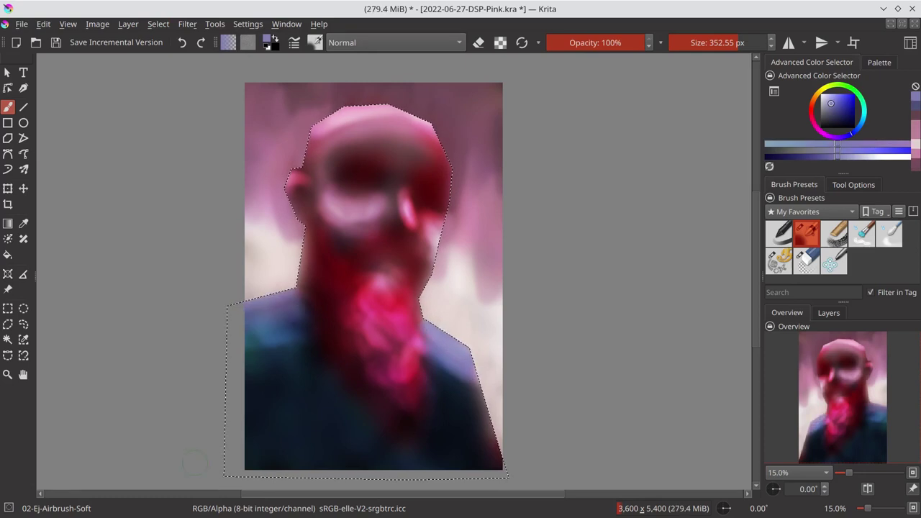
pyautogui.hotkey('alt', 'shift', 'd')
pyautogui.keyDown('ctrl'); pyautogui.click(276, 314); pyautogui.keyUp('ctrl')
pyautogui.press(']')
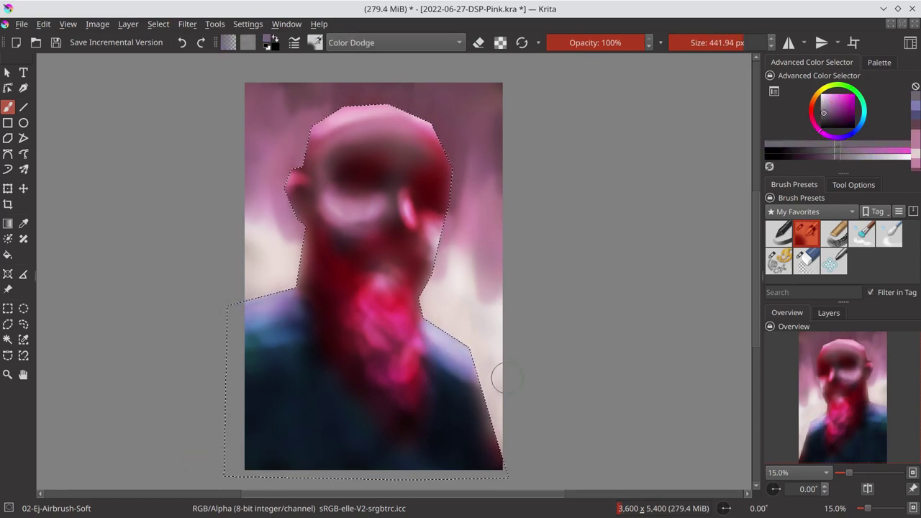
pyautogui.press('[')
pyautogui.press('[')
pyautogui.moveTo(403, 306); pyautogui.dragTo(421, 442)
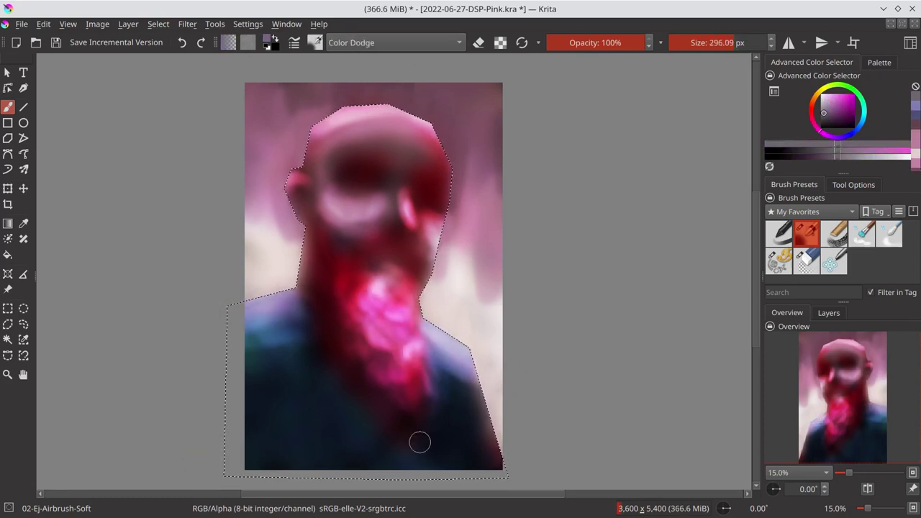
# Clear the selection, return the brush to Normal blending, and save the document.
pyautogui.hotkey('ctrl', 'shift', 'a')
pyautogui.hotkey('alt', 'shift', 'n')
pyautogui.hotkey('ctrl', 's')
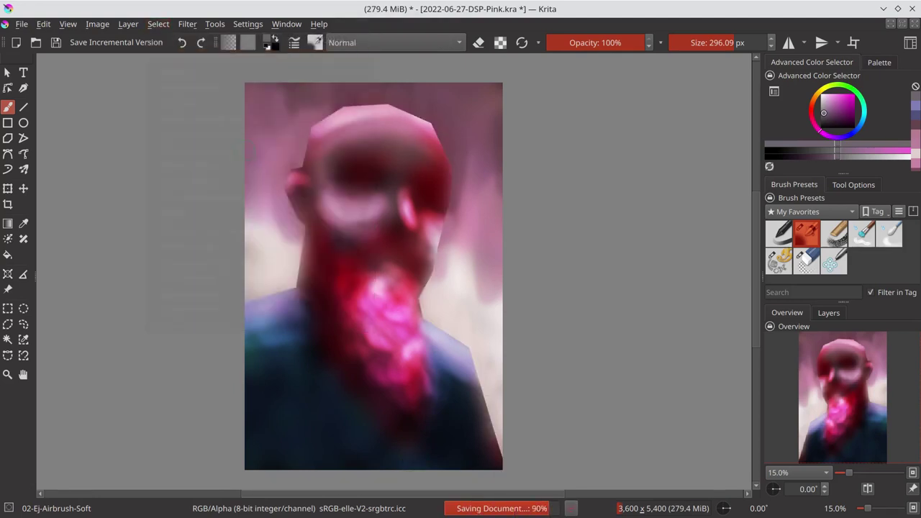
# Outline the eyes, nose, mouth and ear in thin black, then dab grey-pink on the left eye.
pyautogui.press('d')
pyautogui.press('[')
pyautogui.press('[')
pyautogui.press('[')
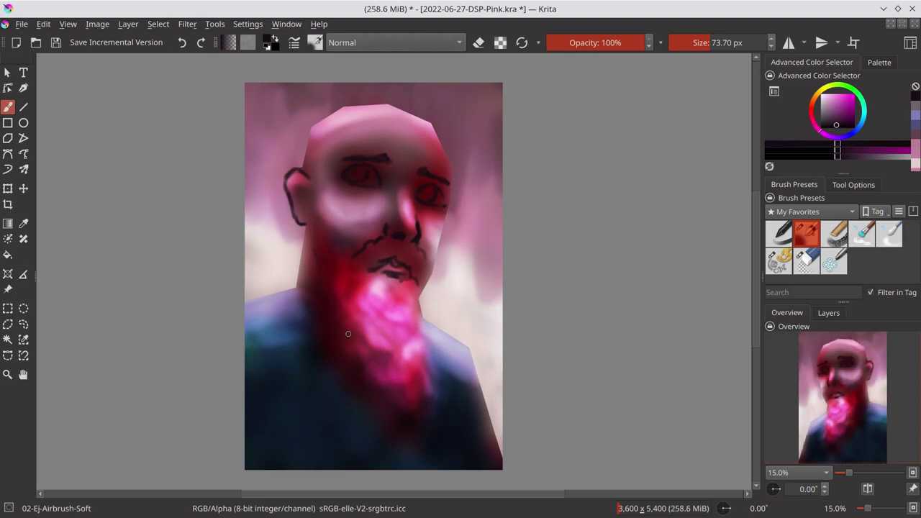
pyautogui.keyDown('ctrl'); pyautogui.click(362, 174); pyautogui.keyUp('ctrl')
pyautogui.press(']')
# Pick light and dark pinks with a smaller brush and dab highlights on the eyes and nose.
pyautogui.keyDown('ctrl'); pyautogui.click(362, 173); pyautogui.keyUp('ctrl')
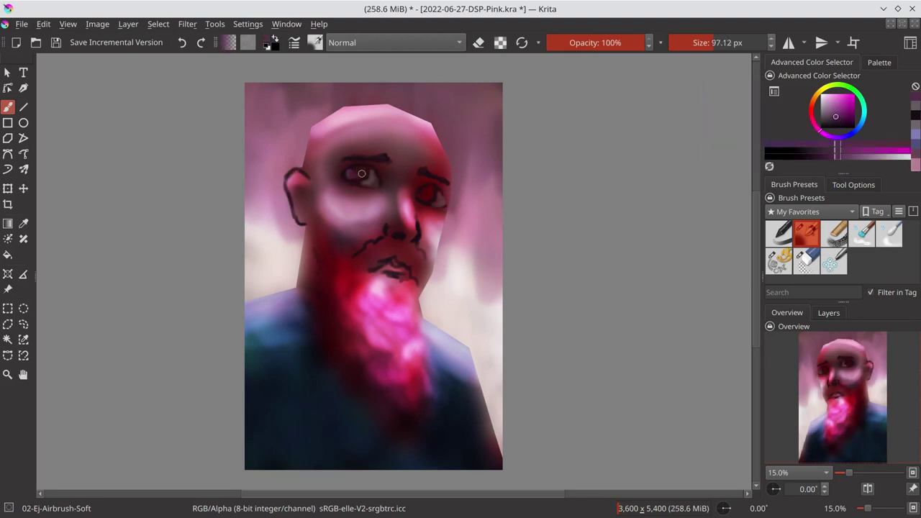
pyautogui.hotkey('ctrl', 'z')
pyautogui.keyDown('ctrl'); pyautogui.click(360, 169); pyautogui.keyUp('ctrl')
pyautogui.keyDown('ctrl'); pyautogui.click(364, 173); pyautogui.keyUp('ctrl')
pyautogui.press('[')
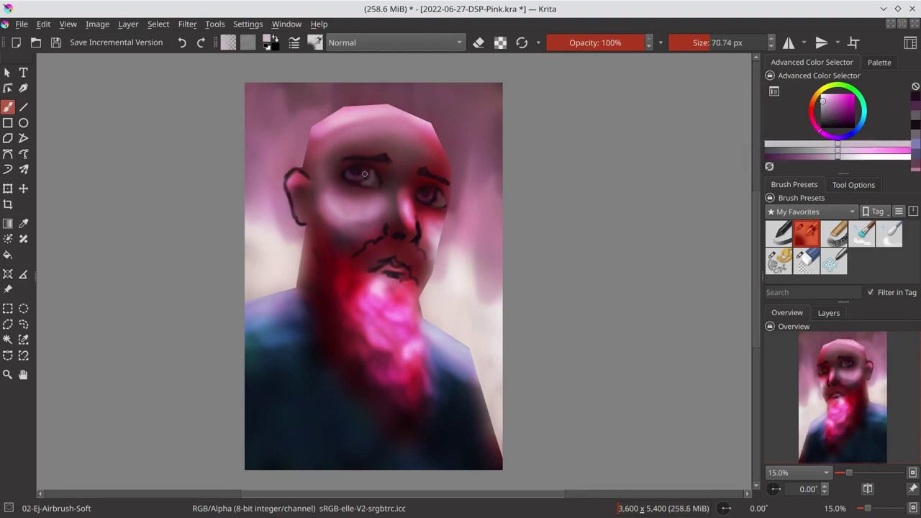
pyautogui.keyDown('ctrl'); pyautogui.click(412, 195); pyautogui.keyUp('ctrl')
pyautogui.press(']')
pyautogui.keyDown('ctrl'); pyautogui.click(392, 226); pyautogui.keyUp('ctrl')
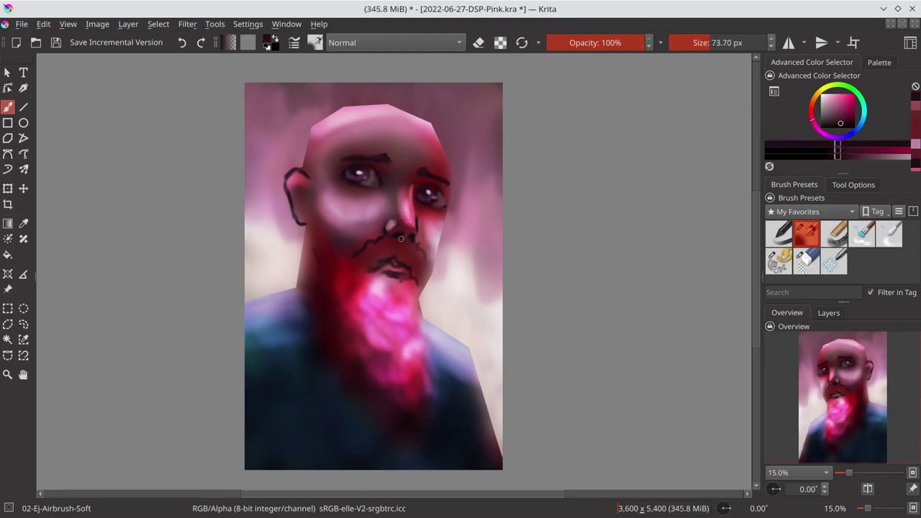
# With a larger brush, darken the area around the mouth and chin in dark maroon.
pyautogui.keyDown('ctrl'); pyautogui.click(369, 303); pyautogui.keyUp('ctrl')
pyautogui.click(840, 121)
pyautogui.press(']')
pyautogui.press(']')
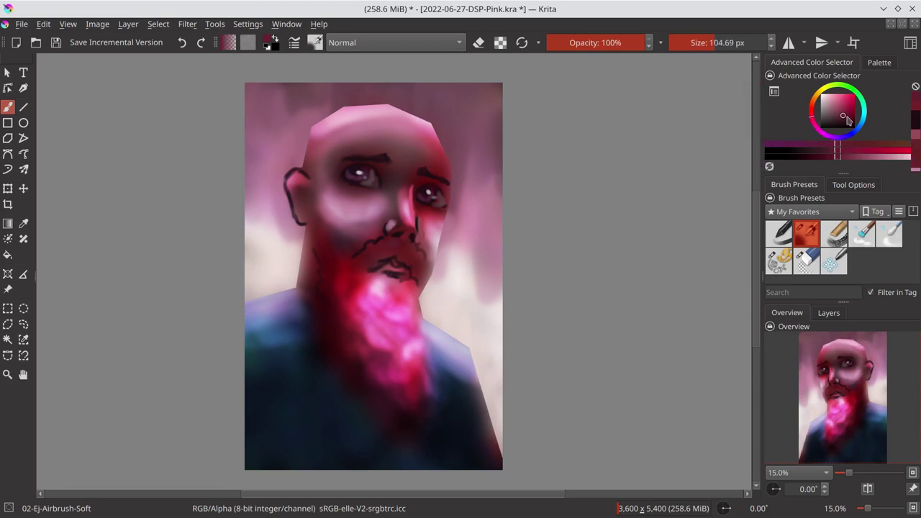
pyautogui.keyDown('ctrl'); pyautogui.click(374, 237); pyautogui.keyUp('ctrl')
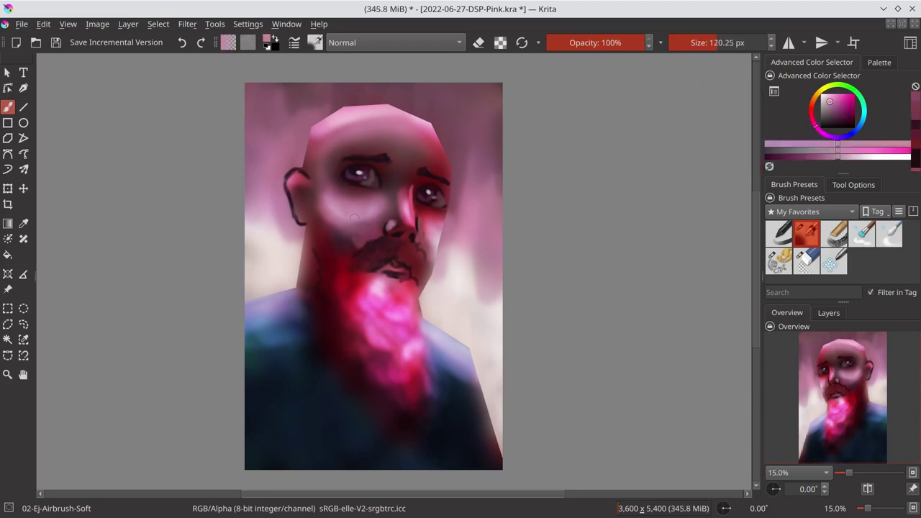
pyautogui.press(']')
pyautogui.keyDown('ctrl'); pyautogui.click(382, 254); pyautogui.keyUp('ctrl')
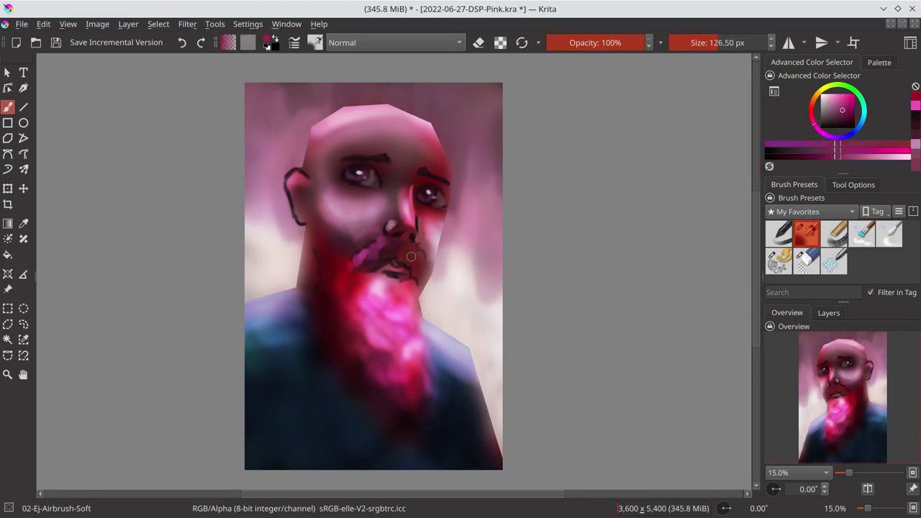
pyautogui.moveTo(405, 260)
pyautogui.mouseDown()
pyautogui.moveTo(410, 272)
pyautogui.moveTo(392, 288)
pyautogui.mouseUp()
# Paint light pink highlights across the moustache.
pyautogui.keyDown('ctrl'); pyautogui.click(394, 272); pyautogui.keyUp('ctrl')
pyautogui.keyDown('ctrl'); pyautogui.click(389, 295); pyautogui.keyUp('ctrl')
pyautogui.moveTo(352, 263); pyautogui.dragTo(399, 252)
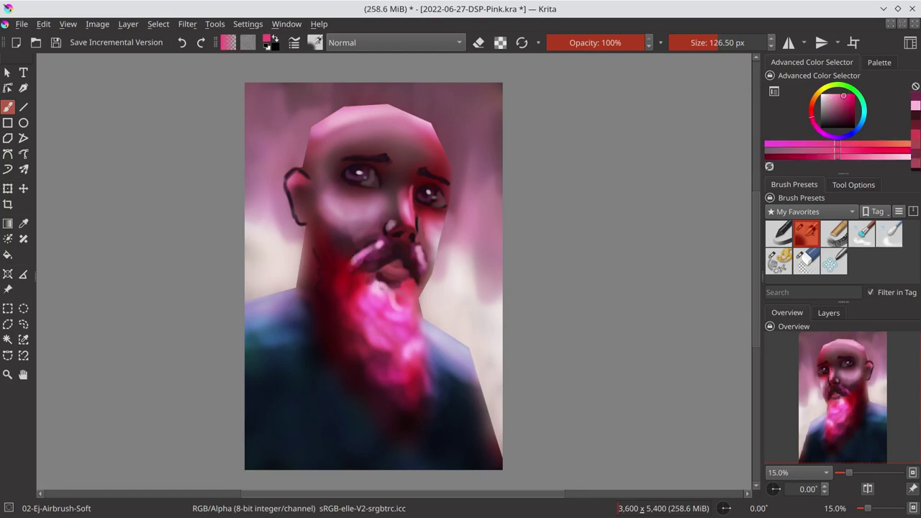
pyautogui.keyDown('ctrl'); pyautogui.click(399, 251); pyautogui.keyUp('ctrl')
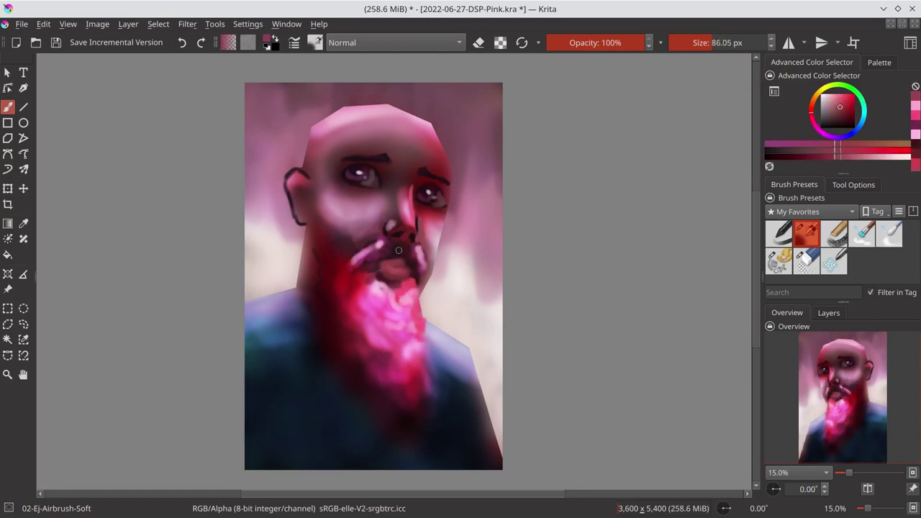
# Sample dark maroon and mauve-pink tones around the nose and mouth to shape the mouth.
pyautogui.keyDown('ctrl'); pyautogui.click(407, 259); pyautogui.keyUp('ctrl')
pyautogui.keyDown('ctrl'); pyautogui.click(438, 187); pyautogui.keyUp('ctrl')
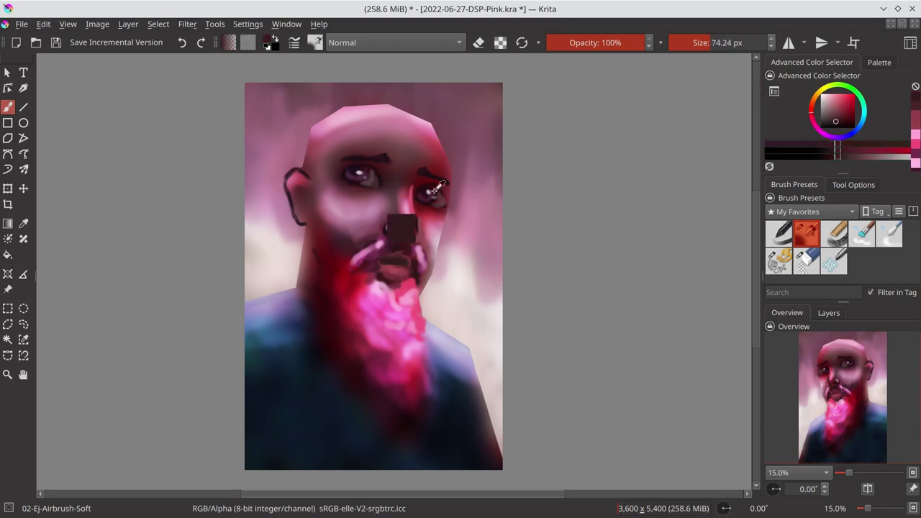
pyautogui.keyDown('ctrl'); pyautogui.click(407, 268); pyautogui.keyUp('ctrl')
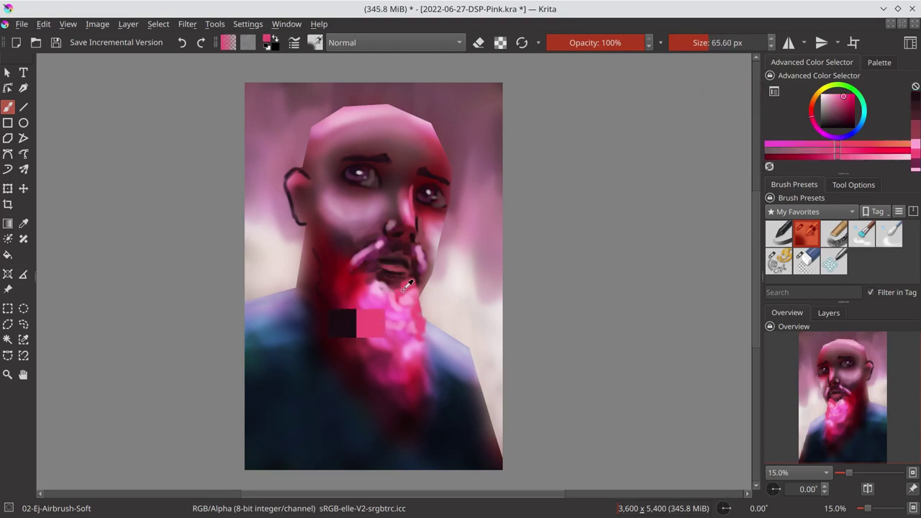
pyautogui.keyDown('ctrl'); pyautogui.click(373, 266); pyautogui.keyUp('ctrl')
pyautogui.keyDown('ctrl'); pyautogui.click(407, 246); pyautogui.keyUp('ctrl')
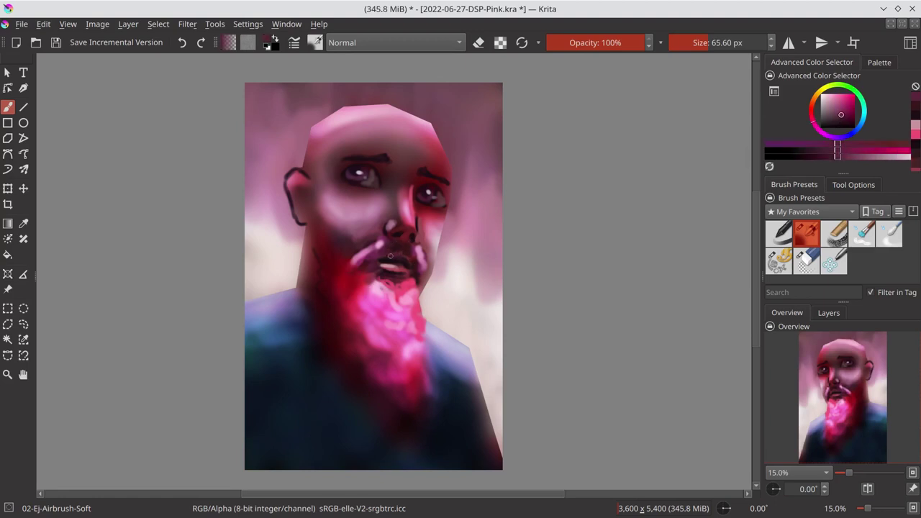
# Brush a light pink stroke along the ear and scalp edge, then sample new colours.
pyautogui.keyDown('ctrl'); pyautogui.click(372, 259); pyautogui.keyUp('ctrl')
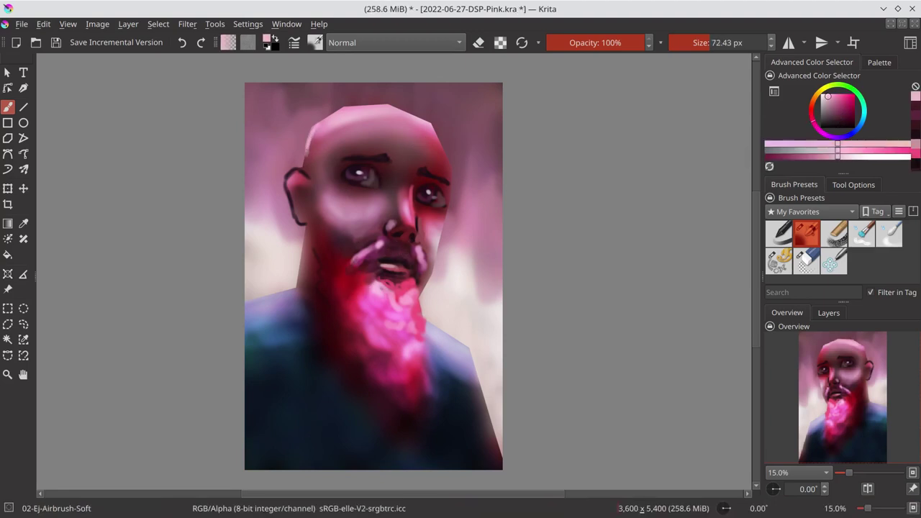
pyautogui.moveTo(288, 179); pyautogui.dragTo(306, 172)
pyautogui.keyDown('ctrl'); pyautogui.click(317, 210); pyautogui.keyUp('ctrl')
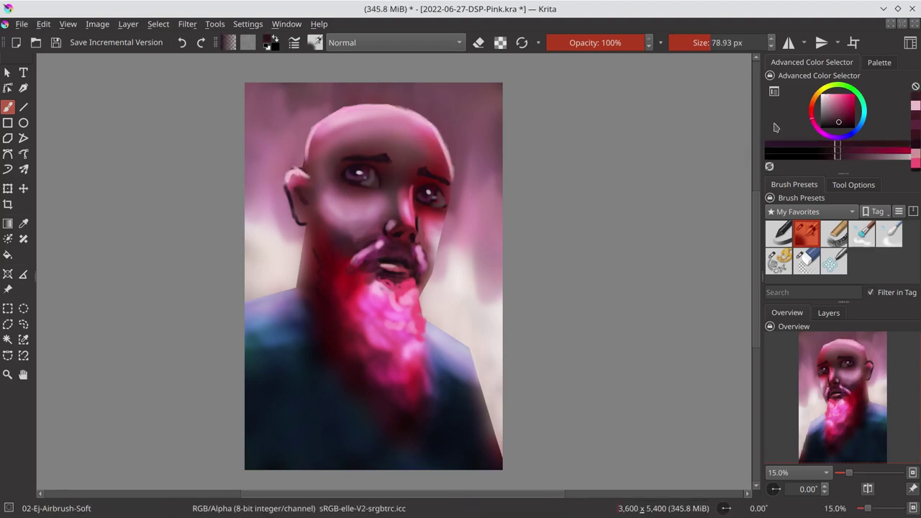
pyautogui.keyDown('ctrl'); pyautogui.click(310, 231); pyautogui.keyUp('ctrl')
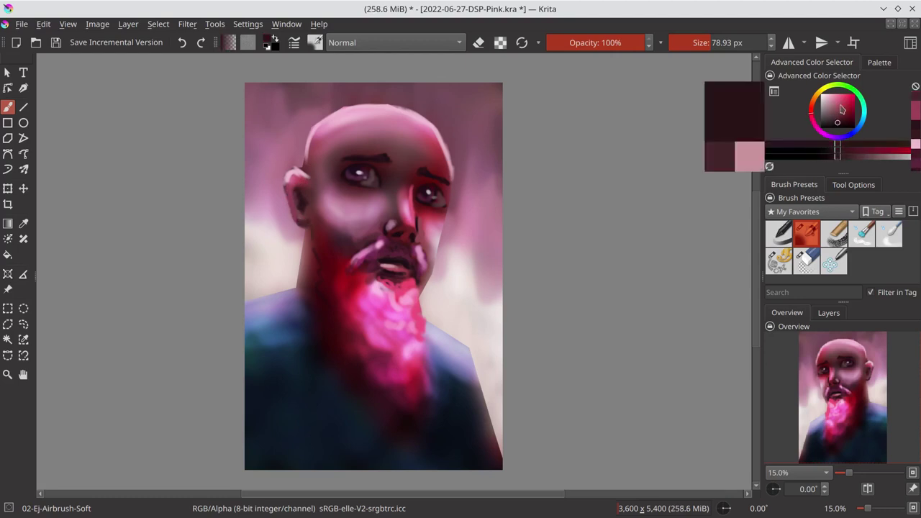
# Paint dark strokes over the beard and along the shoulder edge.
pyautogui.keyDown('ctrl'); pyautogui.click(334, 323); pyautogui.keyUp('ctrl')
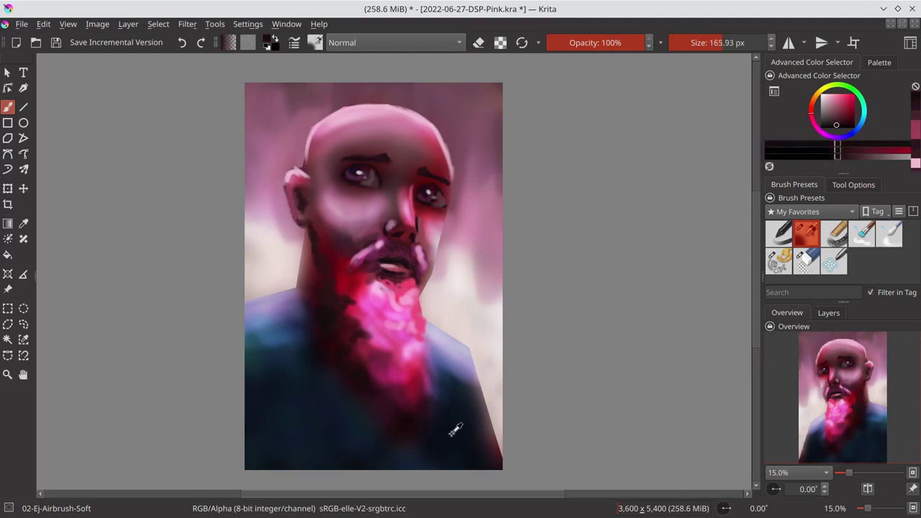
pyautogui.moveTo(369, 329); pyautogui.dragTo(411, 392)
pyautogui.keyDown('ctrl'); pyautogui.click(285, 329); pyautogui.keyUp('ctrl')
pyautogui.moveTo(296, 282); pyautogui.dragTo(308, 302)
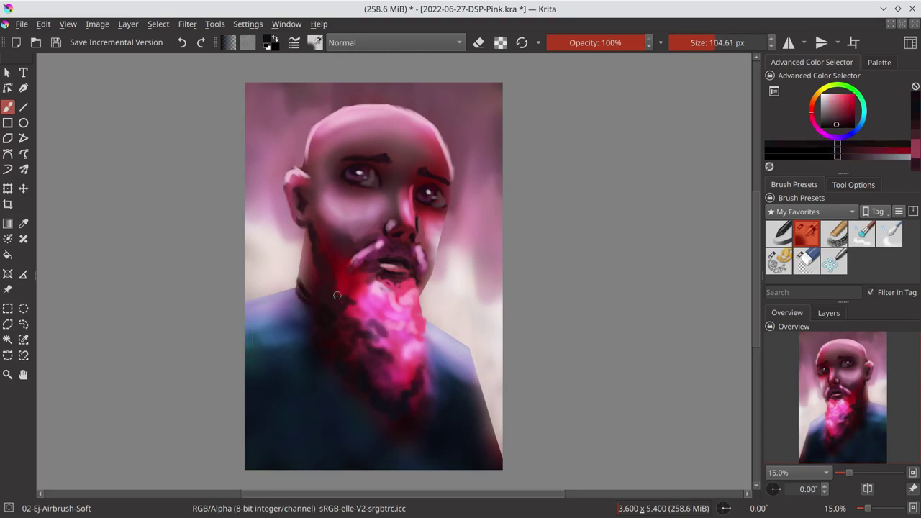
pyautogui.keyDown('ctrl'); pyautogui.click(285, 294); pyautogui.keyUp('ctrl')
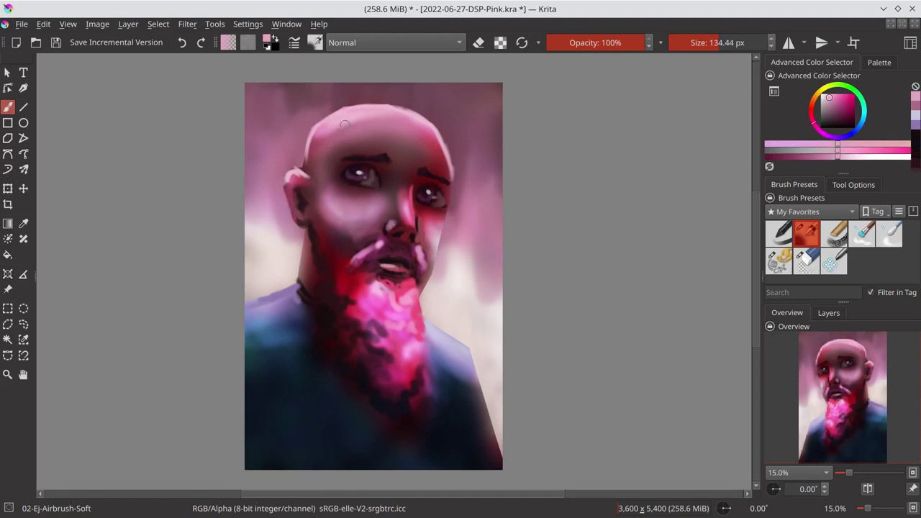
# Sample several pinks and dark reds from the face to find a light cheek tone.
pyautogui.keyDown('ctrl'); pyautogui.click(316, 159); pyautogui.keyUp('ctrl')
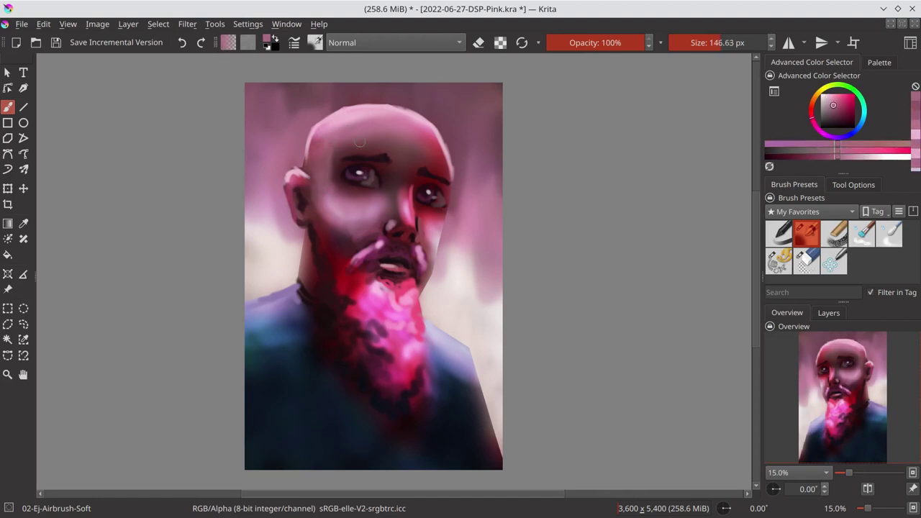
pyautogui.keyDown('ctrl'); pyautogui.click(394, 168); pyautogui.keyUp('ctrl')
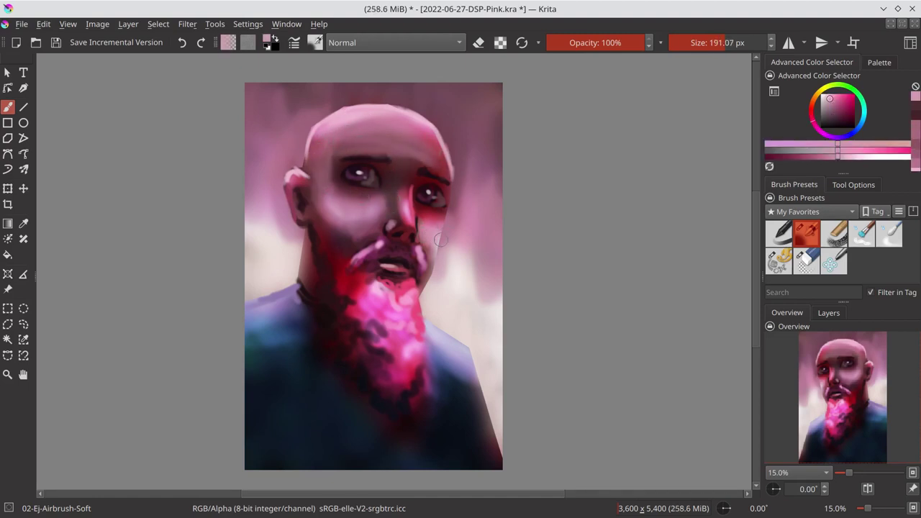
pyautogui.keyDown('ctrl'); pyautogui.click(407, 311); pyautogui.keyUp('ctrl')
pyautogui.keyDown('ctrl'); pyautogui.click(408, 249); pyautogui.keyUp('ctrl')
pyautogui.keyDown('ctrl'); pyautogui.click(441, 244); pyautogui.keyUp('ctrl')
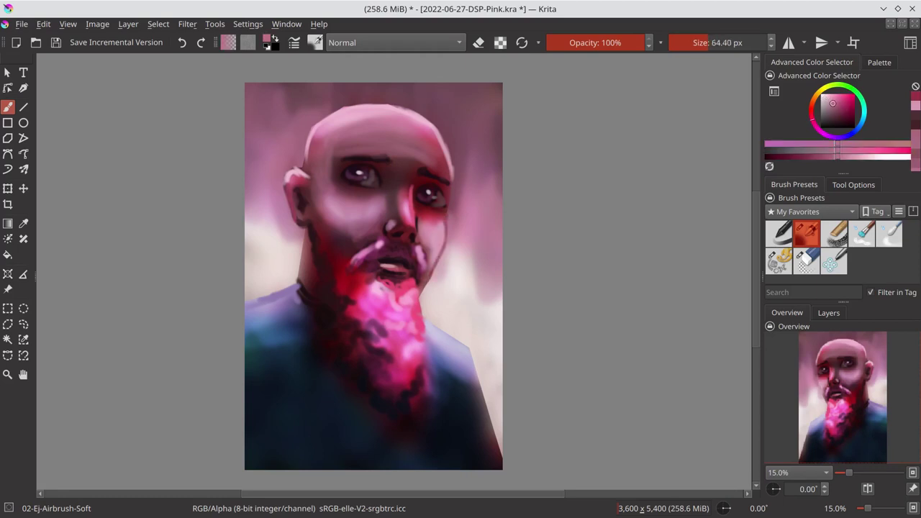
pyautogui.keyDown('ctrl'); pyautogui.click(453, 195); pyautogui.keyUp('ctrl')
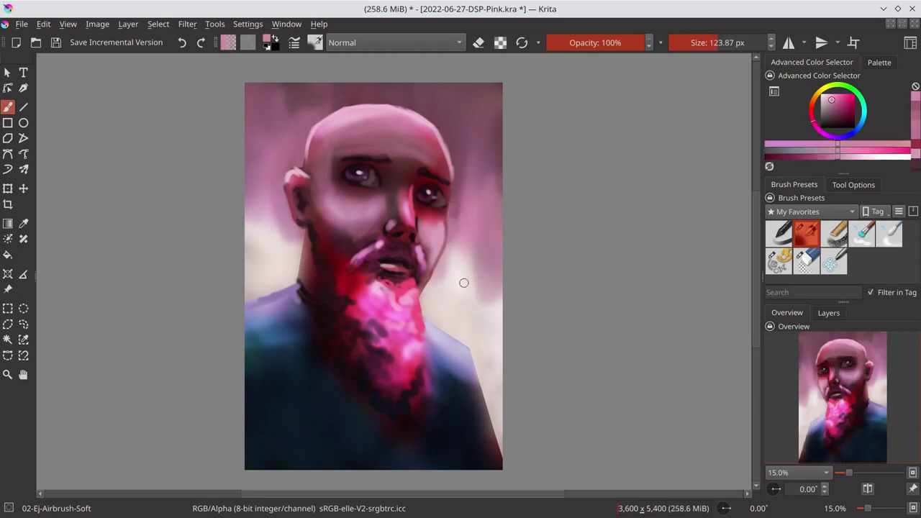
pyautogui.keyDown('ctrl'); pyautogui.click(315, 277); pyautogui.keyUp('ctrl')
pyautogui.keyDown('ctrl'); pyautogui.click(316, 209); pyautogui.keyUp('ctrl')
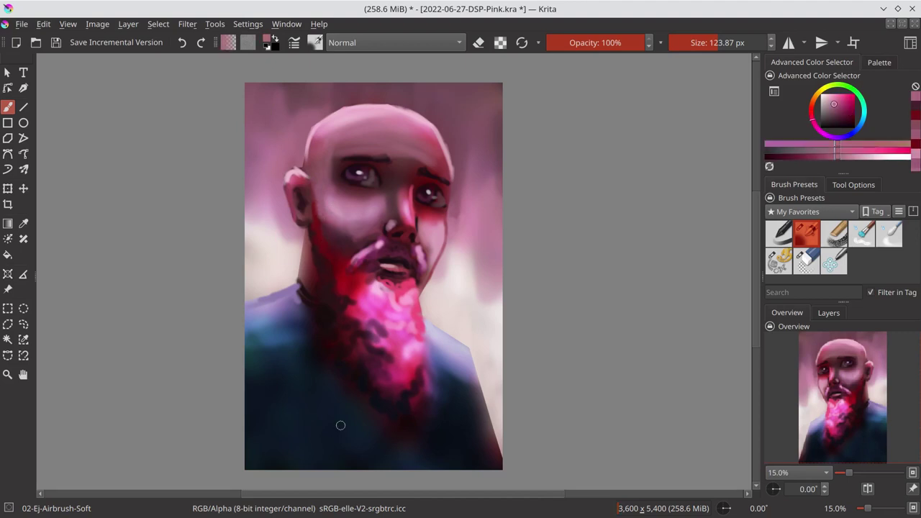
# Brush lighter pink onto both cheeks, shrink the brush to about 92 px, and save.
pyautogui.keyDown('ctrl'); pyautogui.click(407, 276); pyautogui.keyUp('ctrl')
pyautogui.moveTo(417, 212); pyautogui.dragTo(440, 234)
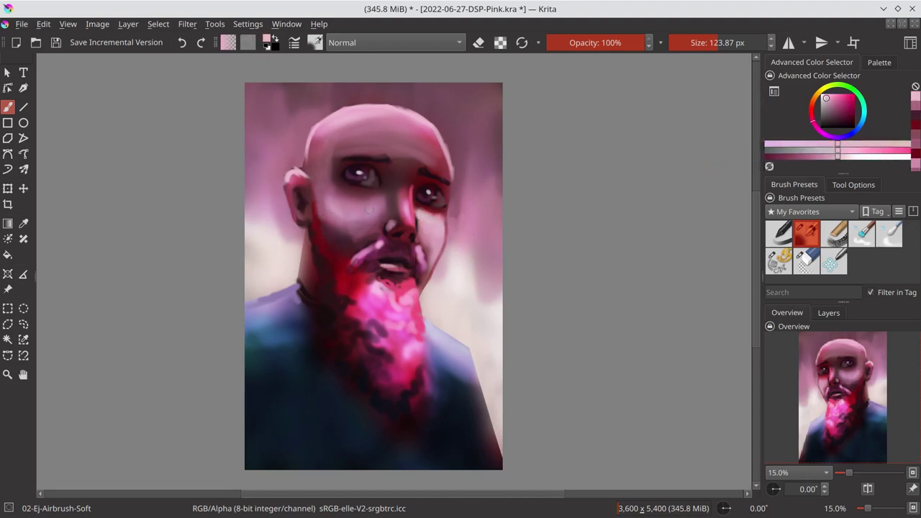
pyautogui.moveTo(369, 209)
pyautogui.mouseDown()
pyautogui.moveTo(360, 205)
pyautogui.moveTo(407, 213)
pyautogui.mouseUp()
pyautogui.keyDown('ctrl'); pyautogui.click(425, 209); pyautogui.keyUp('ctrl')
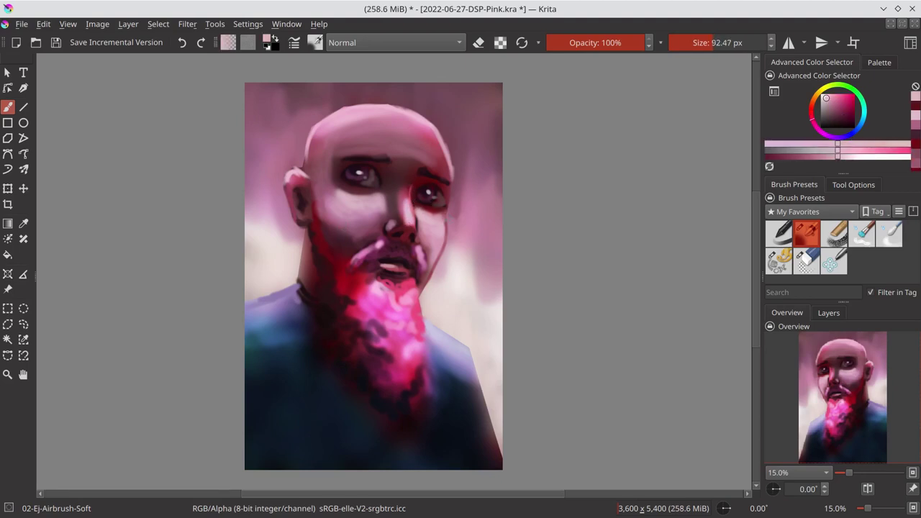
pyautogui.hotkey('ctrl', 's')
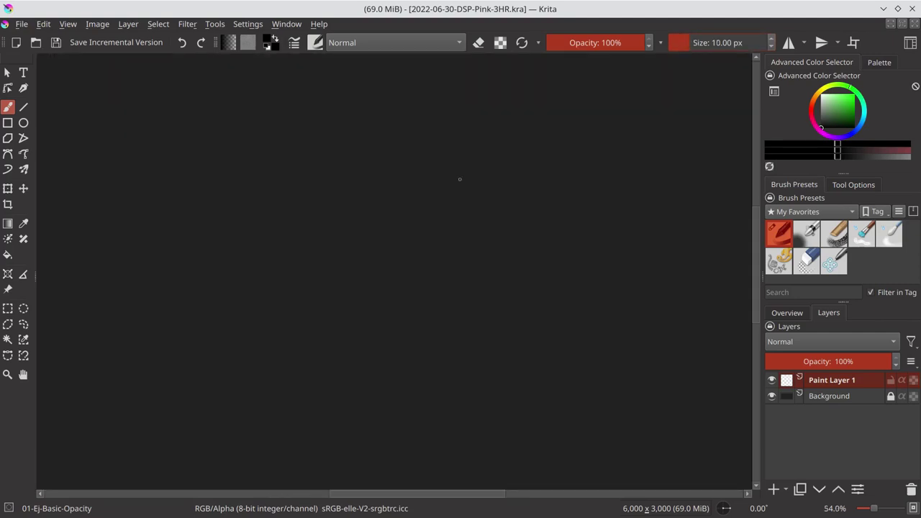
# Sketch the forehead, nose and chin profile line on the new canvas.
pyautogui.moveTo(381, 185)
pyautogui.mouseDown()
pyautogui.moveTo(403, 203)
pyautogui.moveTo(372, 243)
pyautogui.moveTo(381, 200)
pyautogui.mouseUp()
pyautogui.press('/')
pyautogui.press('/')
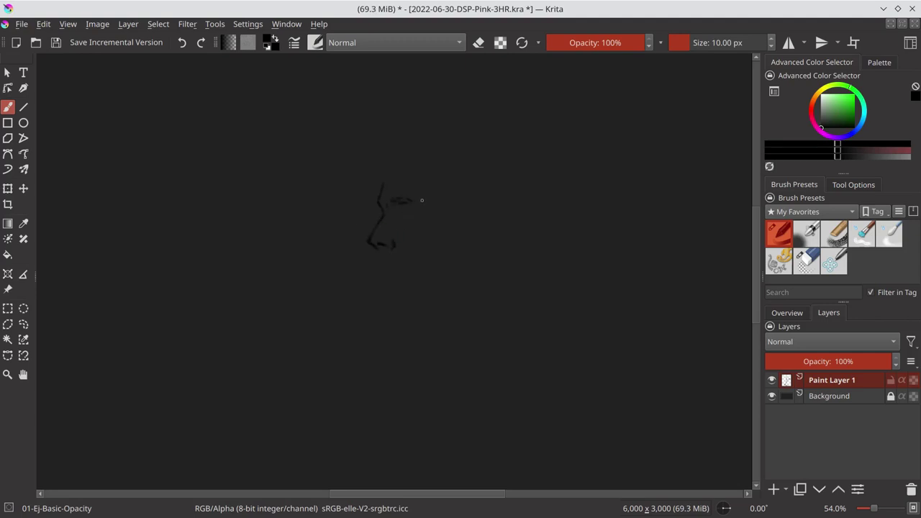
pyautogui.moveTo(422, 200); pyautogui.dragTo(414, 201)
pyautogui.moveTo(376, 258); pyautogui.dragTo(402, 253)
pyautogui.moveTo(376, 264); pyautogui.dragTo(383, 300)
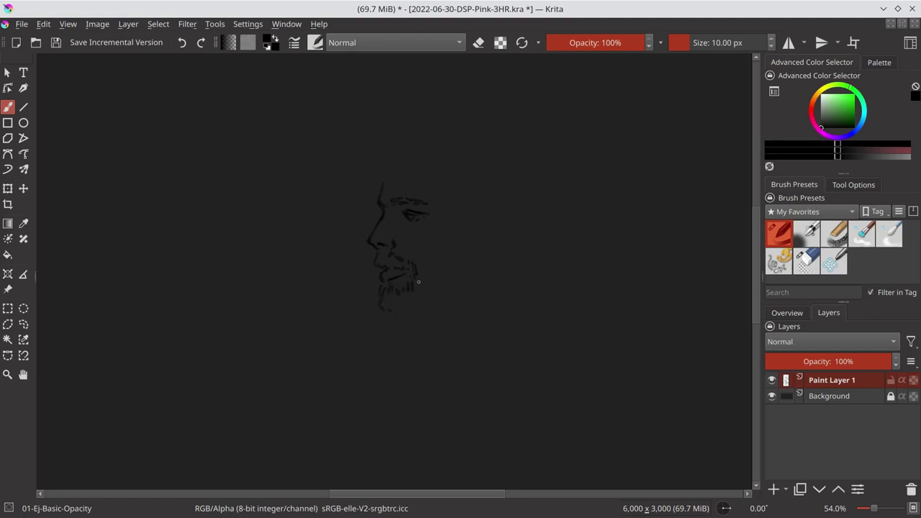
# Sketch the beard edge along the jaw and the back of the cheek.
pyautogui.moveTo(463, 225); pyautogui.dragTo(458, 270)
pyautogui.moveTo(457, 208)
pyautogui.mouseDown()
pyautogui.moveTo(455, 228)
pyautogui.moveTo(477, 243)
pyautogui.mouseUp()
pyautogui.moveTo(473, 246); pyautogui.dragTo(471, 265)
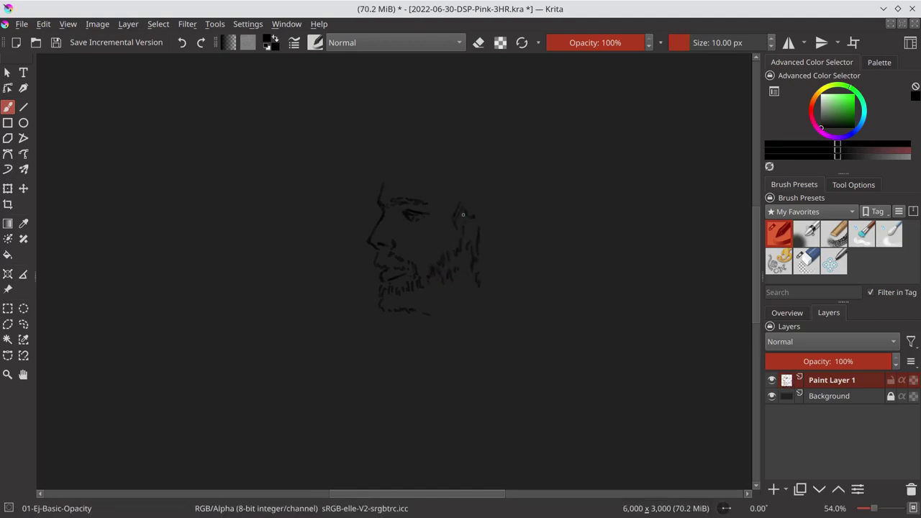
pyautogui.moveTo(463, 214)
pyautogui.mouseDown()
pyautogui.moveTo(455, 217)
pyautogui.moveTo(498, 225)
pyautogui.moveTo(509, 208)
pyautogui.mouseUp()
# Outline the ear, erasing and undoing strokes to rework its shape.
pyautogui.moveTo(521, 209)
pyautogui.mouseDown()
pyautogui.moveTo(517, 240)
pyautogui.moveTo(527, 224)
pyautogui.moveTo(516, 239)
pyautogui.mouseUp()
pyautogui.press('e')
pyautogui.press('e')
pyautogui.hotkey('ctrl', 'z')
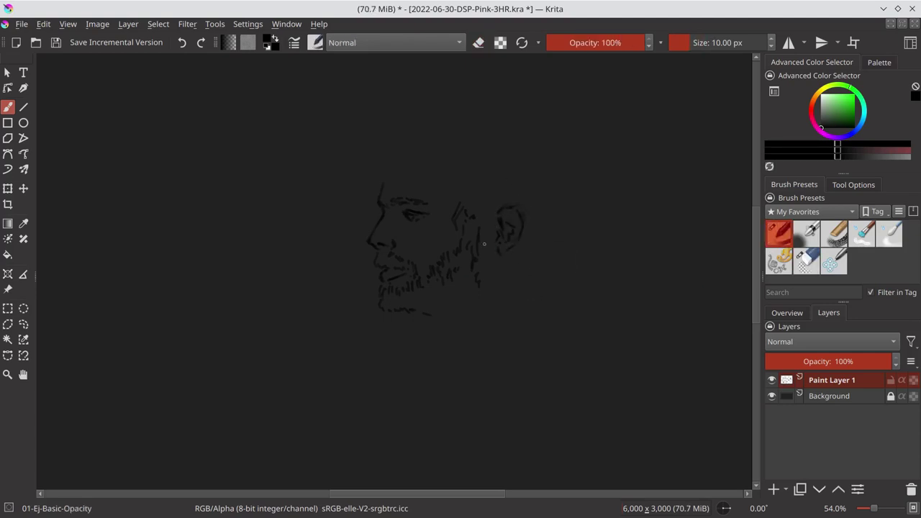
pyautogui.hotkey('ctrl', 'r')
pyautogui.moveTo(487, 189); pyautogui.dragTo(544, 267)
pyautogui.press('Delete')
# Draw hair strokes over the top of the skull and the back contour of head and neck.
pyautogui.press('b')
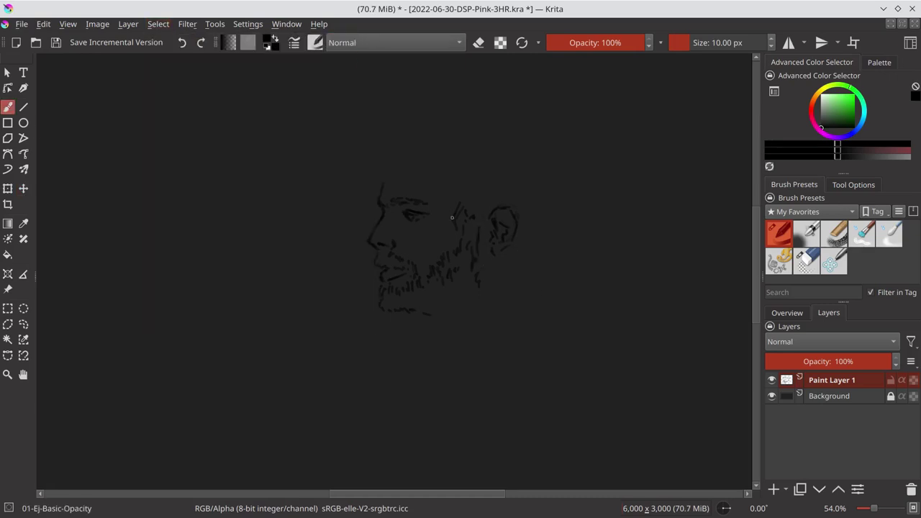
pyautogui.moveTo(434, 194)
pyautogui.mouseDown()
pyautogui.moveTo(445, 182)
pyautogui.moveTo(409, 161)
pyautogui.moveTo(394, 183)
pyautogui.mouseUp()
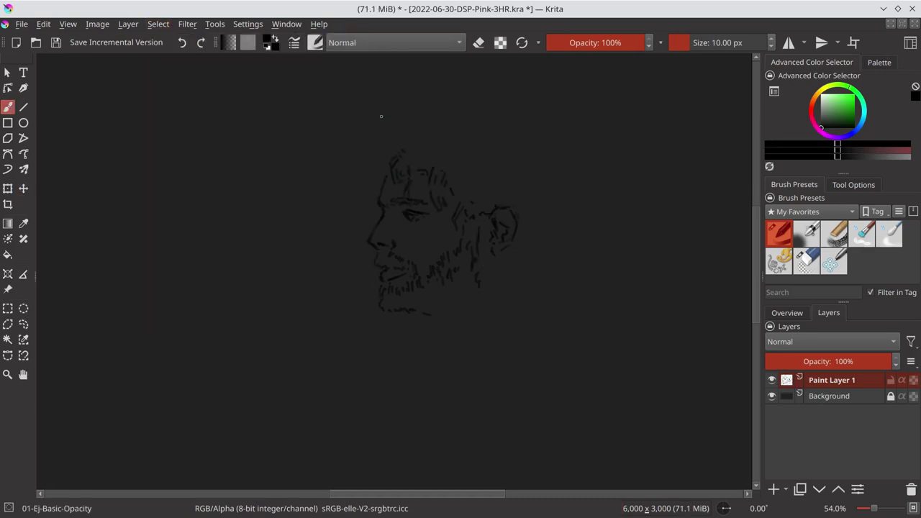
pyautogui.moveTo(383, 146)
pyautogui.mouseDown()
pyautogui.moveTo(374, 175)
pyautogui.moveTo(414, 139)
pyautogui.mouseUp()
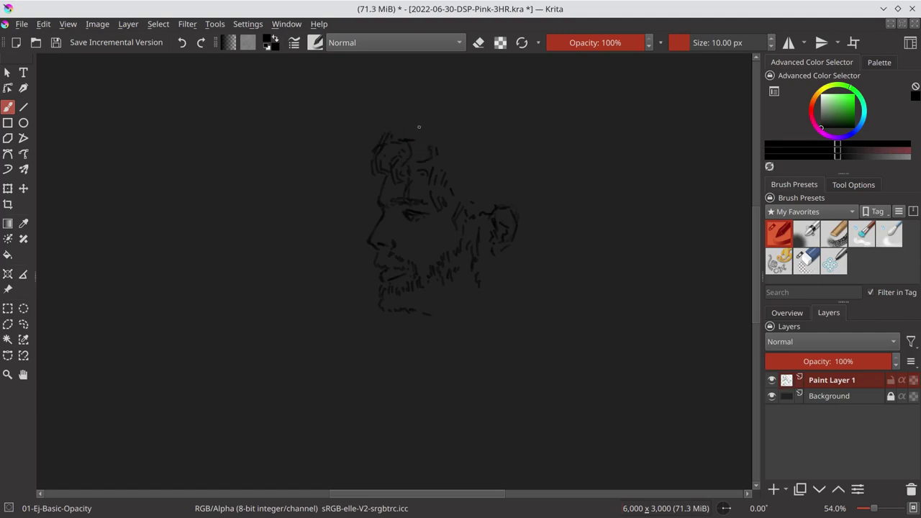
pyautogui.moveTo(414, 135); pyautogui.dragTo(389, 143)
pyautogui.moveTo(538, 142); pyautogui.dragTo(562, 265)
# Add curly hair behind the face and along the top contour, then save.
pyautogui.moveTo(469, 179)
pyautogui.mouseDown()
pyautogui.moveTo(475, 193)
pyautogui.moveTo(547, 225)
pyautogui.mouseUp()
pyautogui.moveTo(549, 220); pyautogui.dragTo(553, 240)
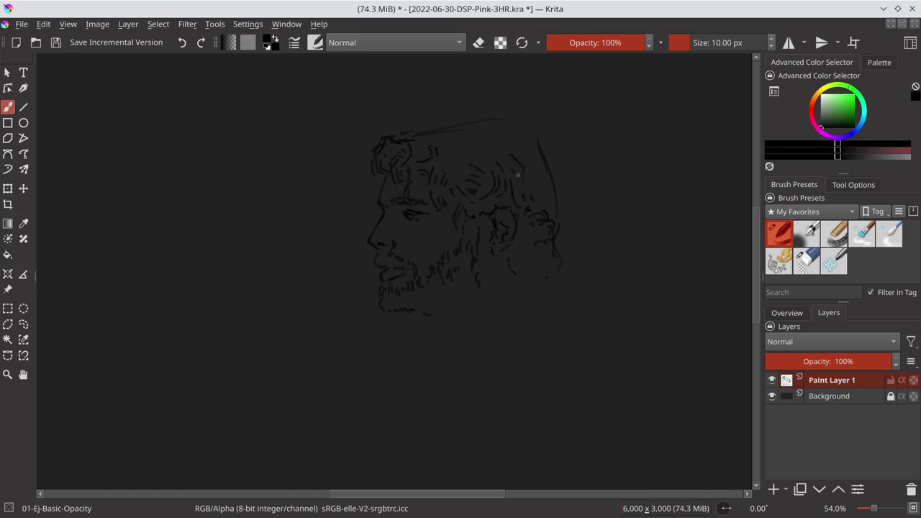
pyautogui.moveTo(511, 150)
pyautogui.mouseDown()
pyautogui.moveTo(533, 168)
pyautogui.moveTo(532, 151)
pyautogui.mouseUp()
pyautogui.moveTo(541, 147); pyautogui.dragTo(552, 167)
pyautogui.moveTo(462, 138); pyautogui.dragTo(483, 159)
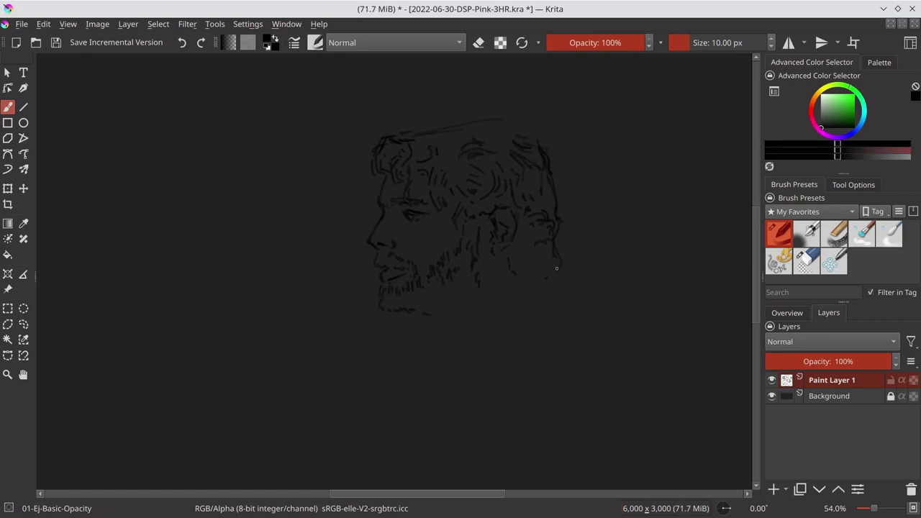
pyautogui.moveTo(552, 246); pyautogui.dragTo(554, 276)
pyautogui.moveTo(419, 142); pyautogui.dragTo(456, 121)
pyautogui.moveTo(467, 124); pyautogui.dragTo(534, 133)
pyautogui.hotkey('ctrl', 's')
# Shift the sketch layer up and to the right with the Move tool.
pyautogui.scroll(-5, 498, 391)
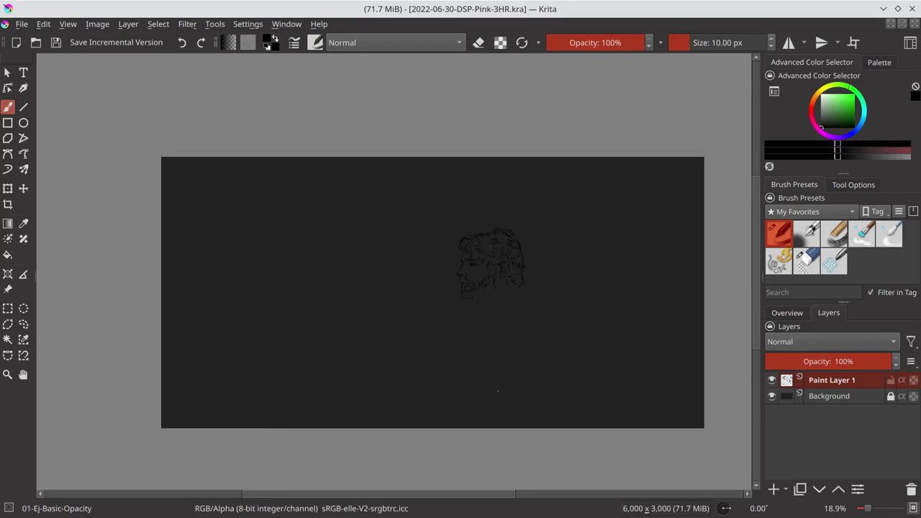
pyautogui.click(8, 204)
pyautogui.moveTo(485, 370); pyautogui.dragTo(493, 457)
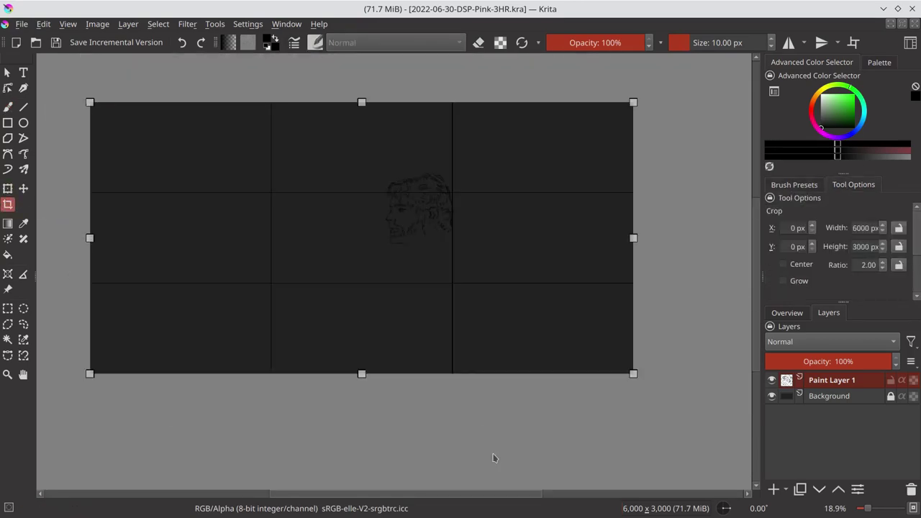
pyautogui.press('Escape')
pyautogui.press('t')
pyautogui.moveTo(465, 255); pyautogui.dragTo(468, 245)
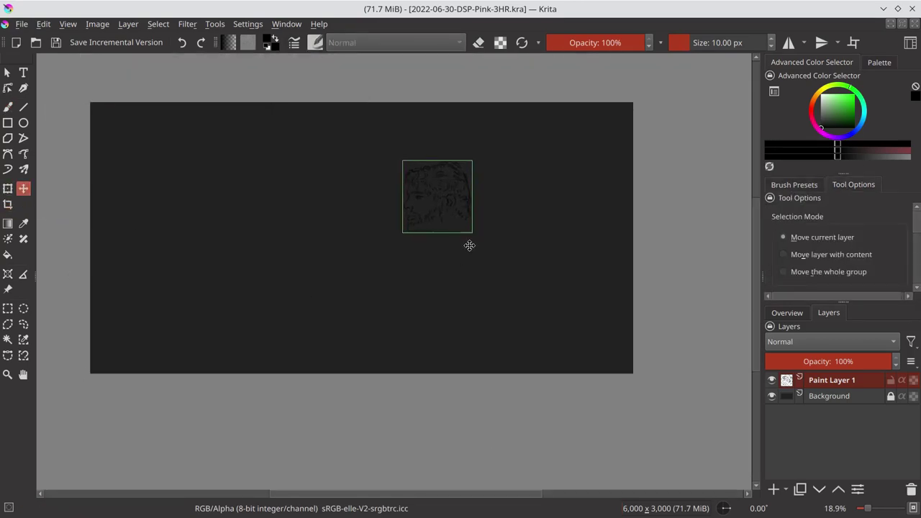
# Nudge the sketch slightly right, cancel cropping, and save the document.
pyautogui.press('c')
pyautogui.press('t')
pyautogui.moveTo(487, 216); pyautogui.dragTo(500, 214)
pyautogui.press('c')
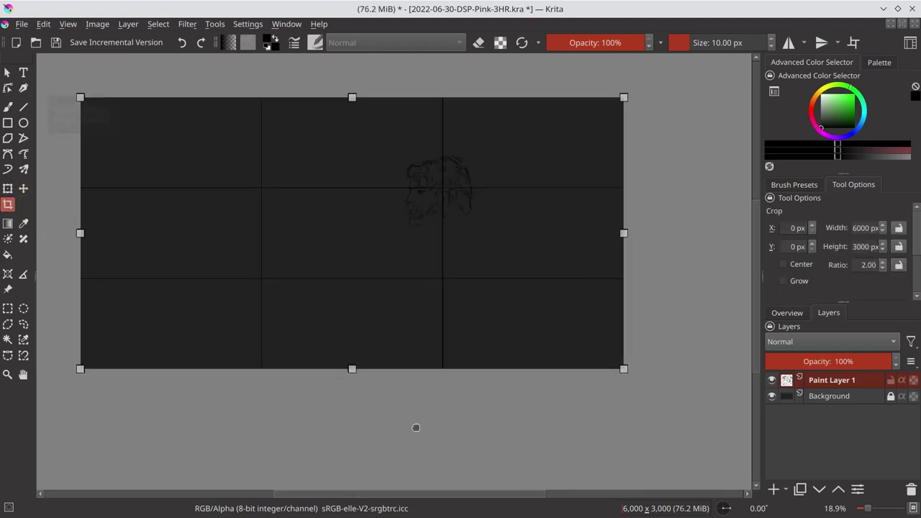
pyautogui.press('Escape')
pyautogui.hotkey('ctrl', 's')
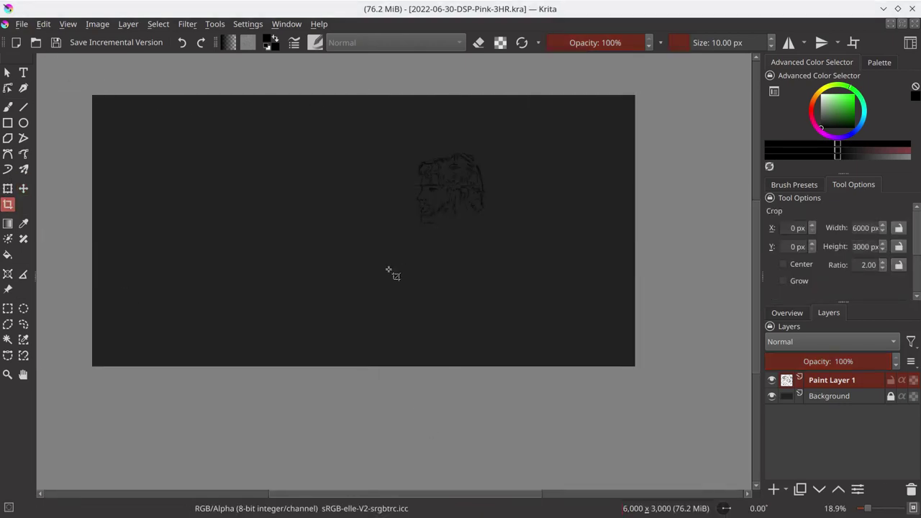
# Draw the body outline with shoulder and long side lines below the face.
pyautogui.press('b')
pyautogui.moveTo(440, 232)
pyautogui.mouseDown()
pyautogui.moveTo(443, 263)
pyautogui.moveTo(421, 302)
pyautogui.mouseUp()
pyautogui.moveTo(479, 225)
pyautogui.mouseDown()
pyautogui.moveTo(513, 245)
pyautogui.moveTo(522, 299)
pyautogui.mouseUp()
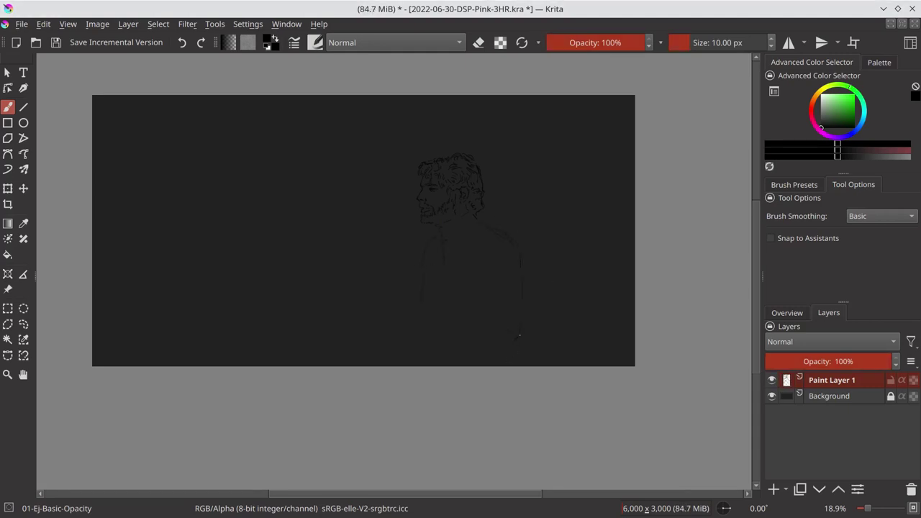
pyautogui.moveTo(520, 335); pyautogui.dragTo(516, 357)
pyautogui.moveTo(428, 262); pyautogui.dragTo(411, 360)
pyautogui.moveTo(488, 272); pyautogui.dragTo(492, 324)
# Move the whole figure to the left part of the canvas and save.
pyautogui.press('e')
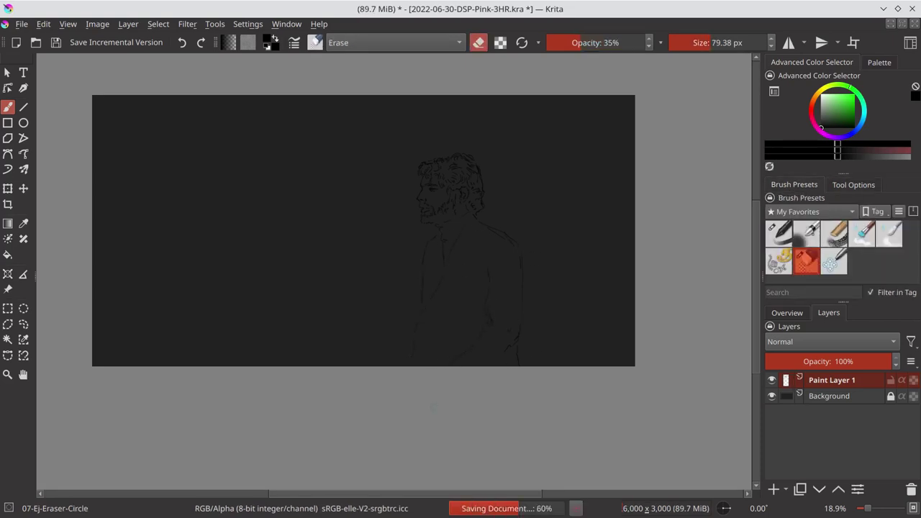
pyautogui.press('t')
pyautogui.moveTo(485, 278); pyautogui.dragTo(274, 269)
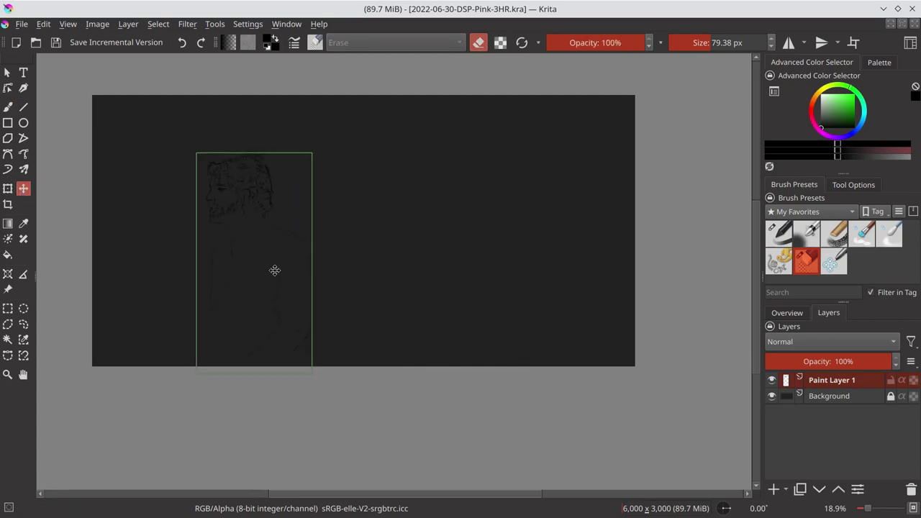
pyautogui.press('c')
pyautogui.press('t')
pyautogui.press('c')
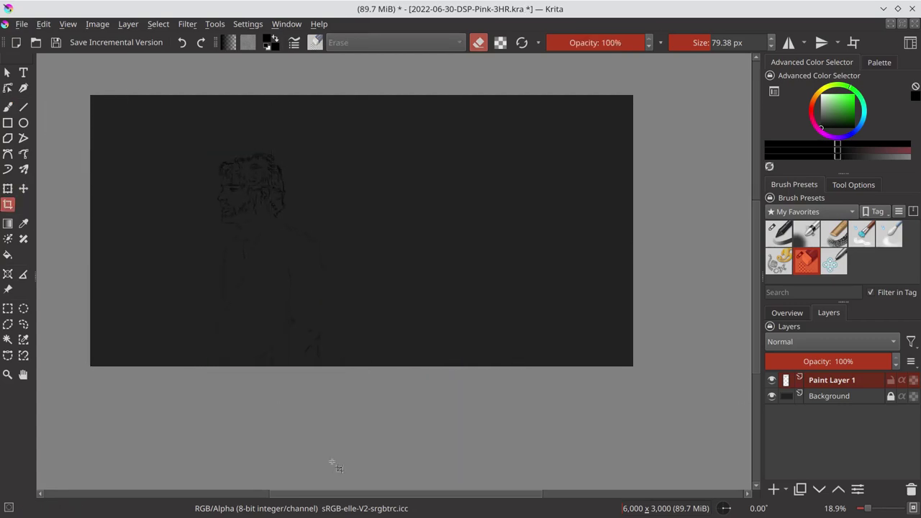
pyautogui.click(305, 285)
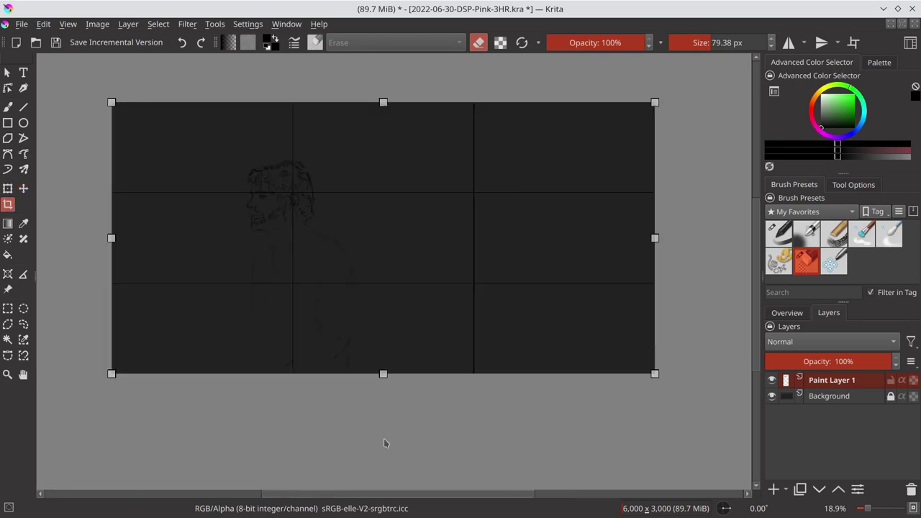
pyautogui.press('Escape')
pyautogui.press('b')
pyautogui.hotkey('ctrl', 's')
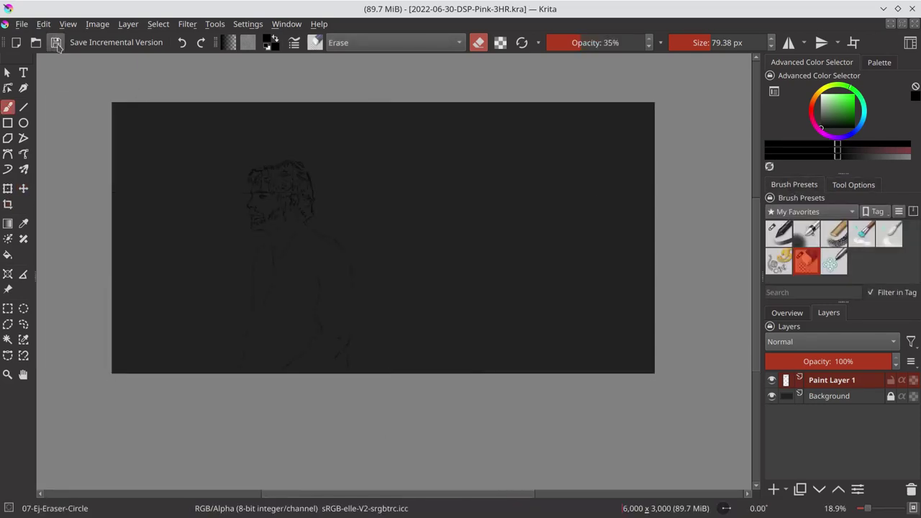
# With the Basic-Opacity brush, extend the neck line and add a short collar stroke.
pyautogui.press('/')
pyautogui.scroll(5, 345, 175)
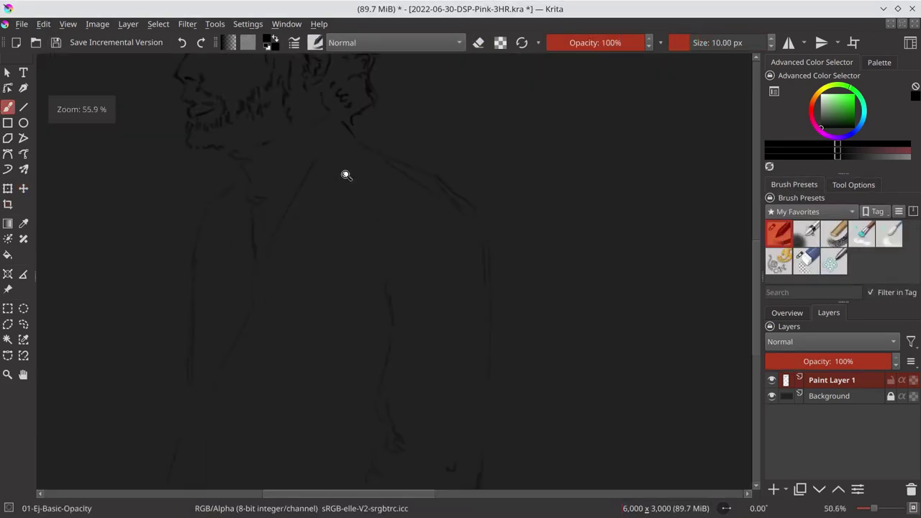
pyautogui.scroll(-3, 374, 316)
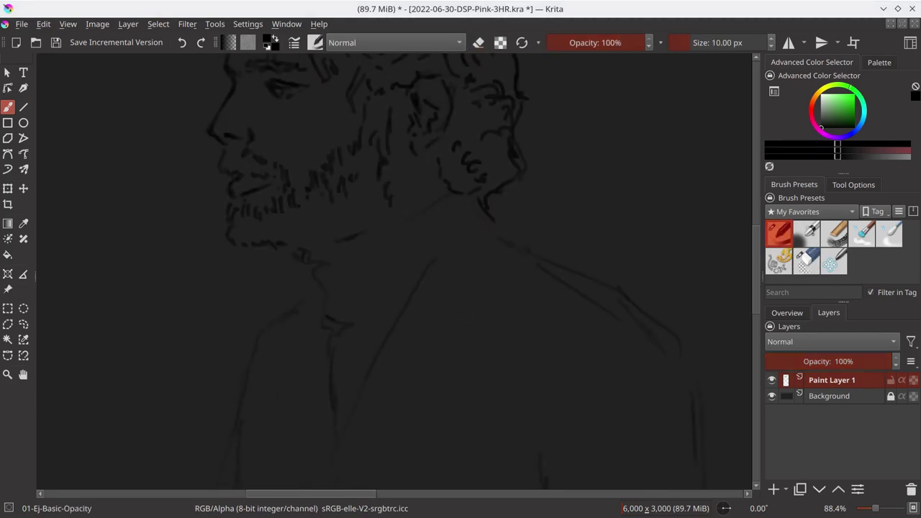
pyautogui.click(503, 241)
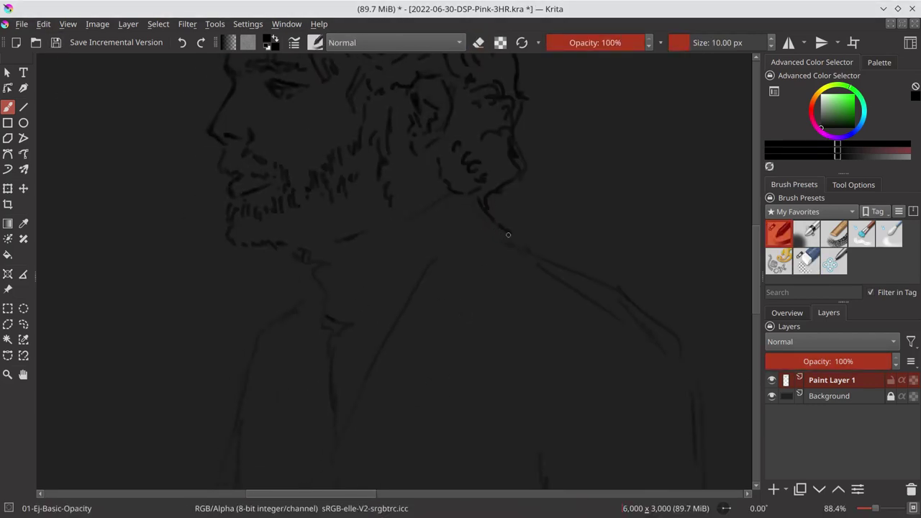
pyautogui.moveTo(453, 210); pyautogui.dragTo(392, 329)
pyautogui.press('e')
pyautogui.press('e')
pyautogui.moveTo(425, 359); pyautogui.dragTo(462, 341)
# Draw the coat's lapel, collar strokes and shoulder line.
pyautogui.moveTo(513, 248)
pyautogui.mouseDown()
pyautogui.moveTo(475, 288)
pyautogui.moveTo(466, 338)
pyautogui.mouseUp()
pyautogui.moveTo(583, 358); pyautogui.dragTo(595, 349)
pyautogui.moveTo(608, 345); pyautogui.dragTo(689, 361)
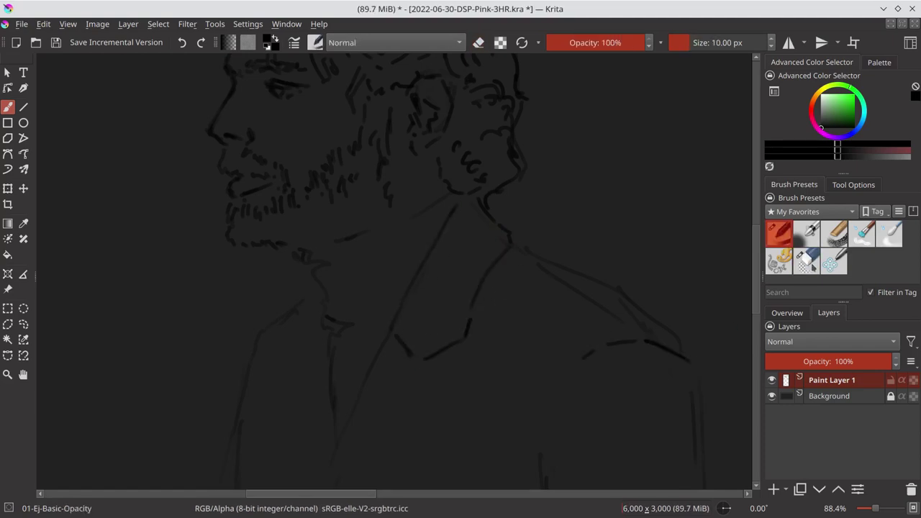
pyautogui.moveTo(514, 246); pyautogui.dragTo(688, 360)
pyautogui.press('e')
# Ink the throat line and neck and collar strokes, extending the neck line downward.
pyautogui.press('e')
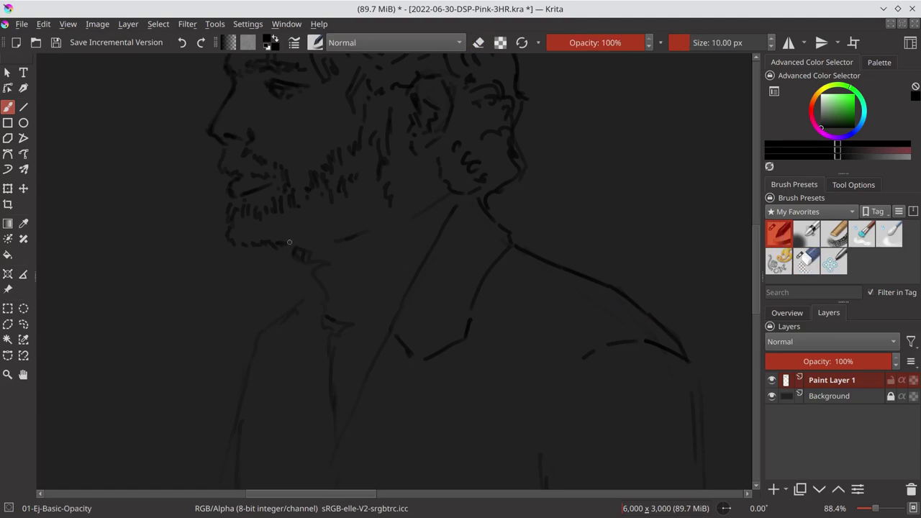
pyautogui.moveTo(316, 277)
pyautogui.mouseDown()
pyautogui.moveTo(328, 295)
pyautogui.moveTo(308, 322)
pyautogui.mouseUp()
pyautogui.press('e')
pyautogui.press('e')
pyautogui.moveTo(403, 272); pyautogui.dragTo(371, 286)
pyautogui.moveTo(353, 293)
pyautogui.mouseDown()
pyautogui.moveTo(341, 293)
pyautogui.moveTo(324, 326)
pyautogui.moveTo(391, 327)
pyautogui.mouseUp()
pyautogui.press('e')
pyautogui.press('e')
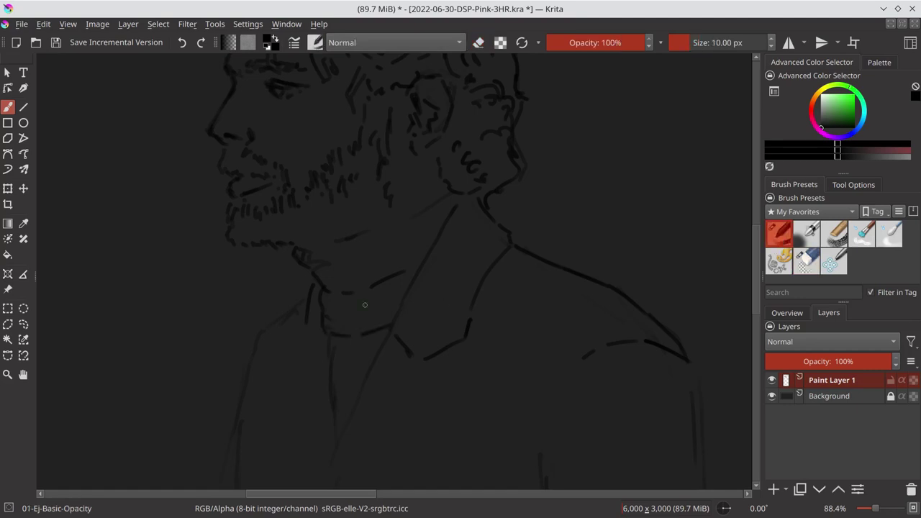
pyautogui.moveTo(318, 329); pyautogui.dragTo(321, 453)
pyautogui.press('e')
pyautogui.press('e')
# Hatch shading along the neck and add short strokes along the jaw.
pyautogui.moveTo(325, 406); pyautogui.dragTo(335, 360)
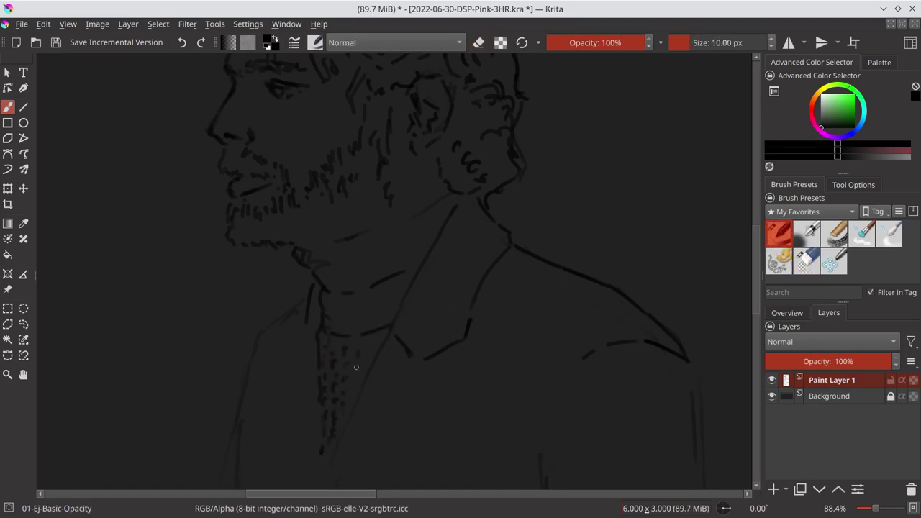
pyautogui.moveTo(338, 305)
pyautogui.mouseDown()
pyautogui.moveTo(342, 332)
pyautogui.moveTo(366, 326)
pyautogui.mouseUp()
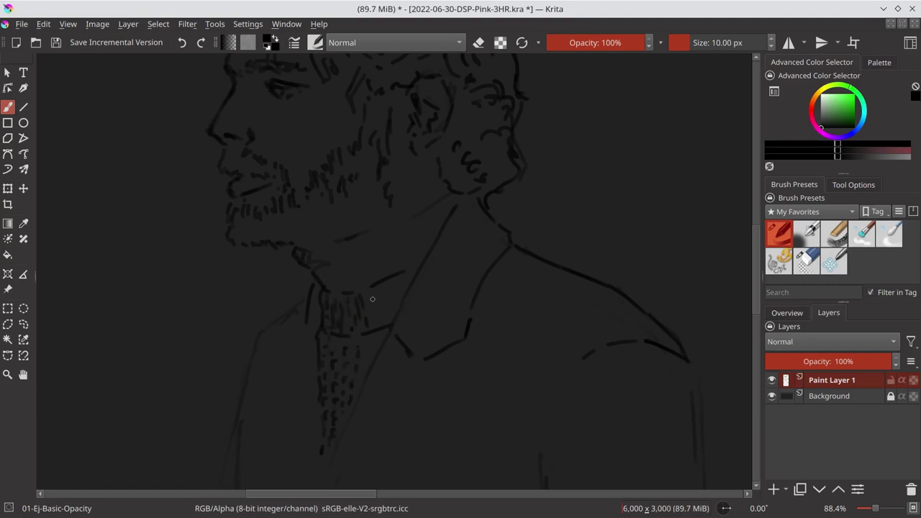
pyautogui.moveTo(370, 293); pyautogui.dragTo(387, 320)
pyautogui.moveTo(397, 279); pyautogui.dragTo(389, 305)
pyautogui.moveTo(366, 249); pyautogui.dragTo(355, 256)
pyautogui.moveTo(337, 261); pyautogui.dragTo(307, 263)
pyautogui.moveTo(317, 269); pyautogui.dragTo(338, 271)
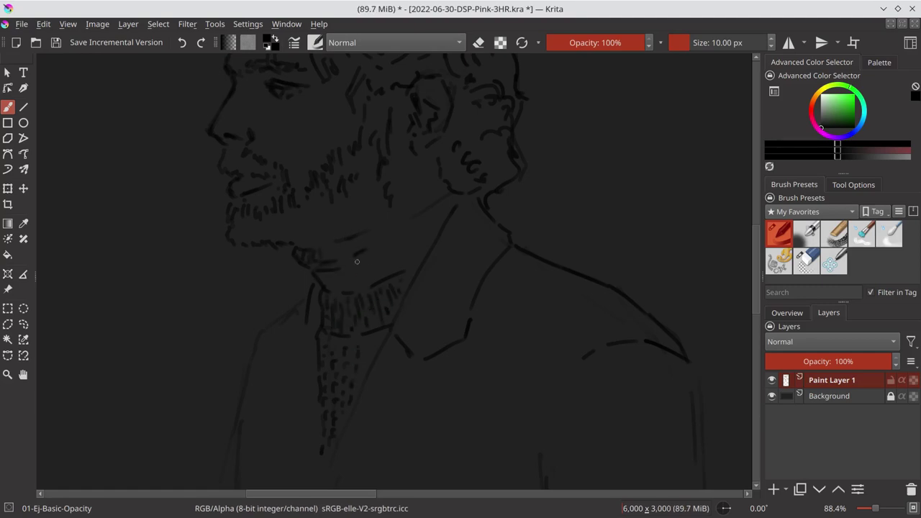
# Hatch along the collar and jawline, then select a 35% opacity soft eraser.
pyautogui.moveTo(423, 208)
pyautogui.mouseDown()
pyautogui.moveTo(395, 223)
pyautogui.moveTo(439, 216)
pyautogui.mouseUp()
pyautogui.moveTo(440, 211); pyautogui.dragTo(417, 244)
pyautogui.moveTo(405, 222); pyautogui.dragTo(401, 257)
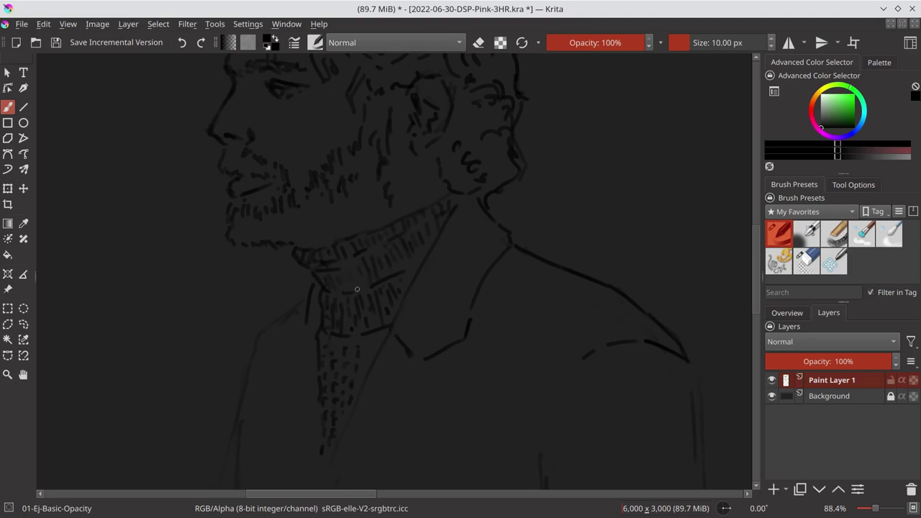
pyautogui.press('/')
pyautogui.moveTo(442, 432)
pyautogui.mouseDown()
pyautogui.moveTo(464, 259)
pyautogui.moveTo(444, 303)
pyautogui.mouseUp()
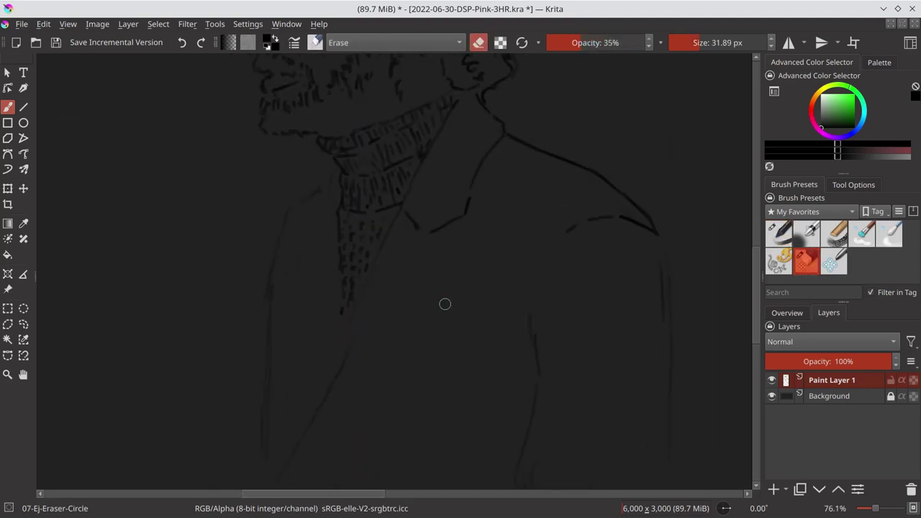
# Ink the coat's lapel lines diagonally down the chest with the basic inking brush.
pyautogui.press('/')
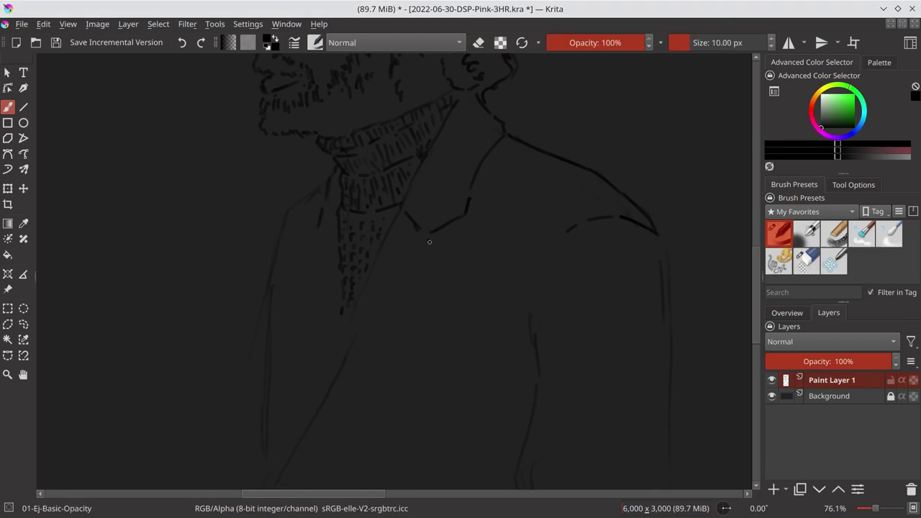
pyautogui.moveTo(364, 413); pyautogui.dragTo(341, 441)
pyautogui.moveTo(452, 269); pyautogui.dragTo(418, 328)
pyautogui.moveTo(413, 334); pyautogui.dragTo(371, 401)
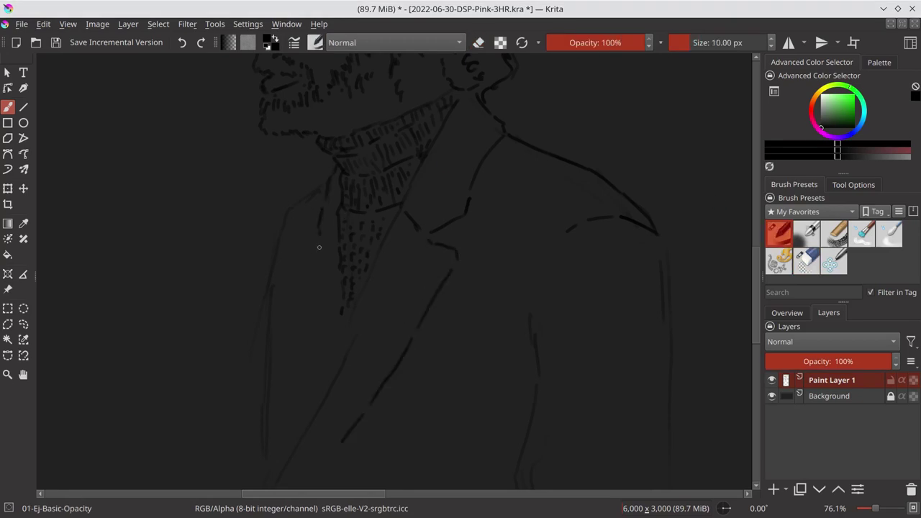
pyautogui.moveTo(314, 235)
pyautogui.mouseDown()
pyautogui.moveTo(290, 241)
pyautogui.moveTo(288, 320)
pyautogui.moveTo(306, 403)
pyautogui.moveTo(272, 268)
pyautogui.mouseUp()
# Draw the right arm outline, shoulder line, sleeve contour and left jacket edge.
pyautogui.press('/')
pyautogui.press('/')
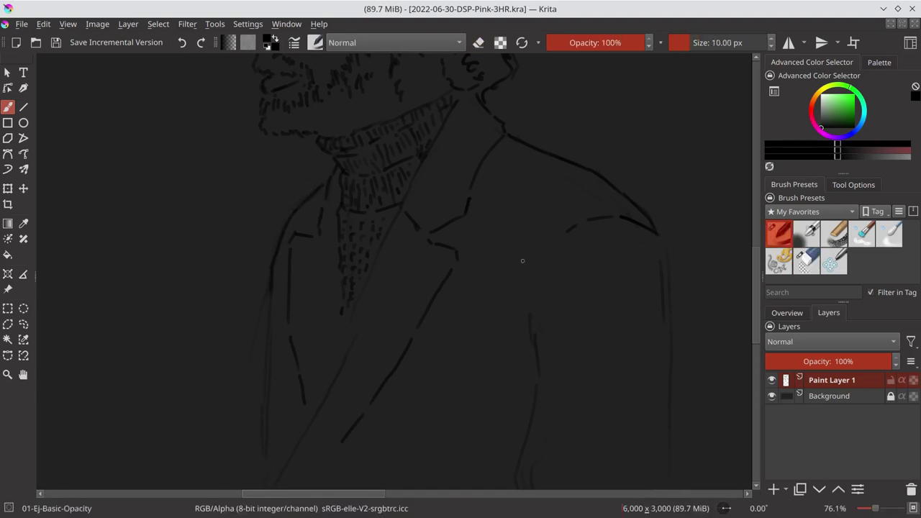
pyautogui.moveTo(521, 336); pyautogui.dragTo(524, 375)
pyautogui.moveTo(496, 154); pyautogui.dragTo(546, 177)
pyautogui.moveTo(558, 180); pyautogui.dragTo(596, 206)
pyautogui.moveTo(357, 308); pyautogui.dragTo(309, 412)
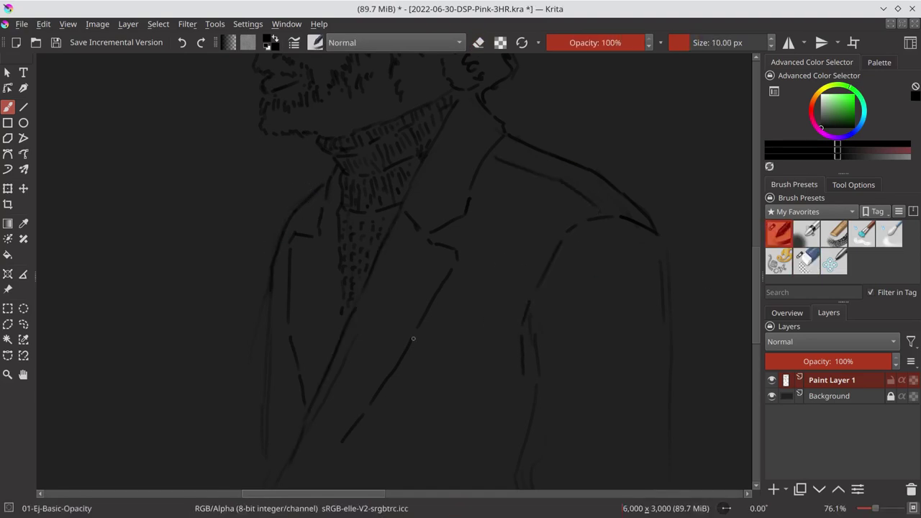
pyautogui.press('/')
pyautogui.scroll(-3, 449, 326)
# Save the drawing and extend the lapel line up toward the shoulder.
pyautogui.hotkey('ctrl', 's')
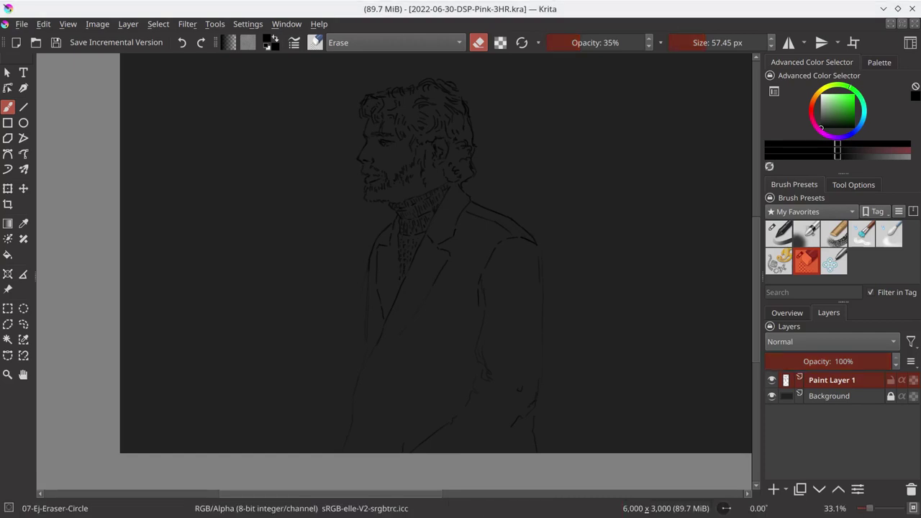
pyautogui.click(787, 313)
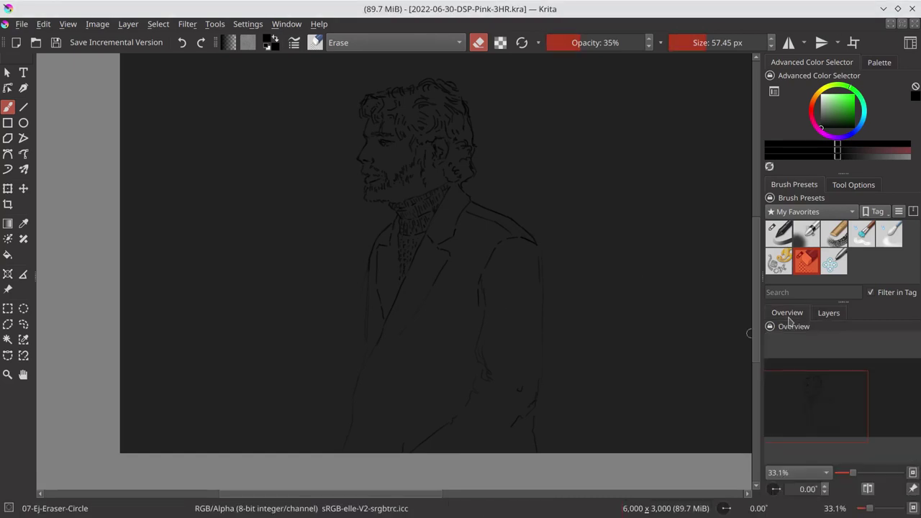
pyautogui.scroll(1, 559, 344)
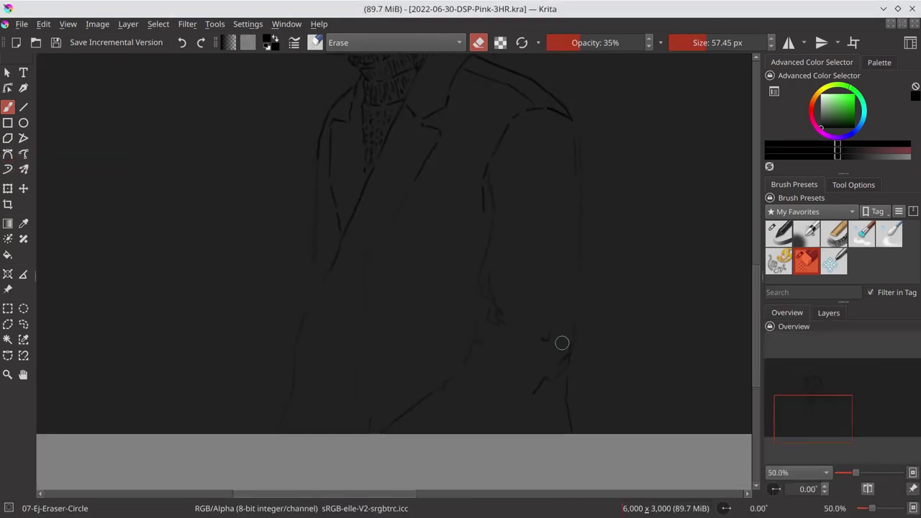
pyautogui.press('/')
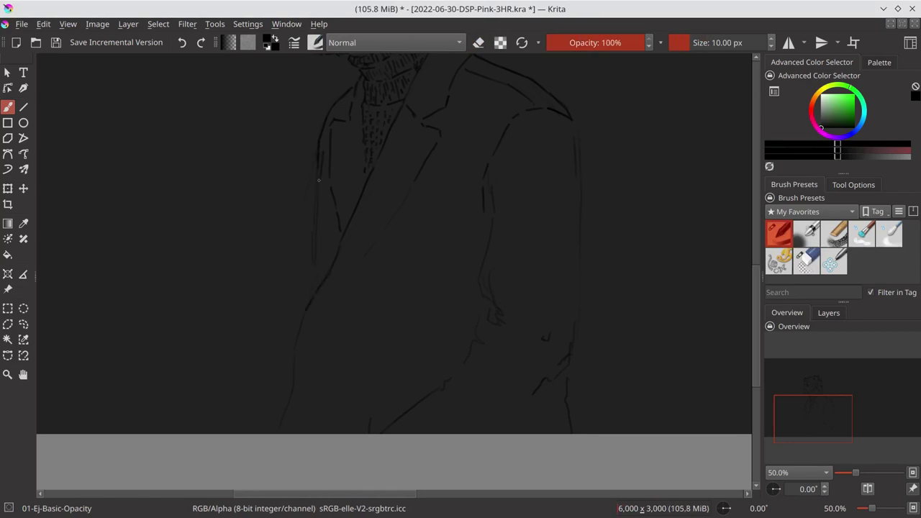
pyautogui.press('/')
pyautogui.press('/')
pyautogui.moveTo(318, 298); pyautogui.dragTo(406, 197)
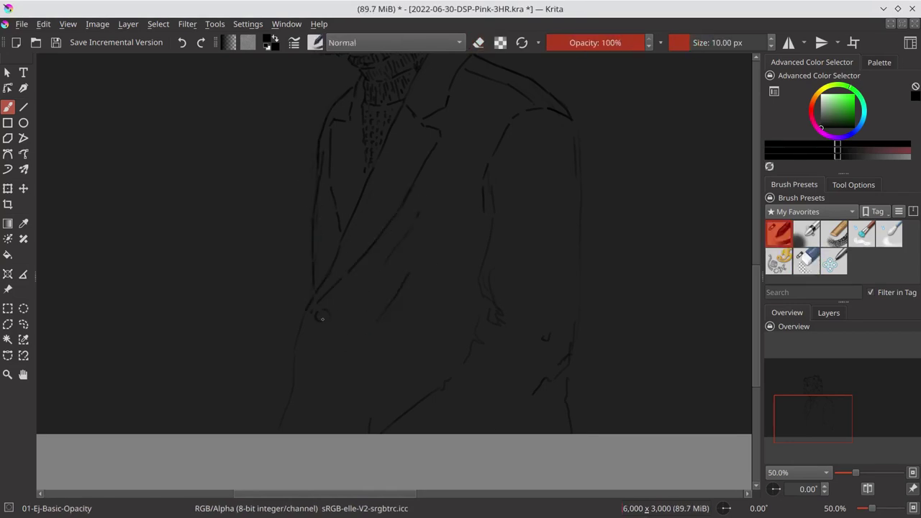
# Ink the lower left coat edge, a small oval button and a fold stroke.
pyautogui.press('/')
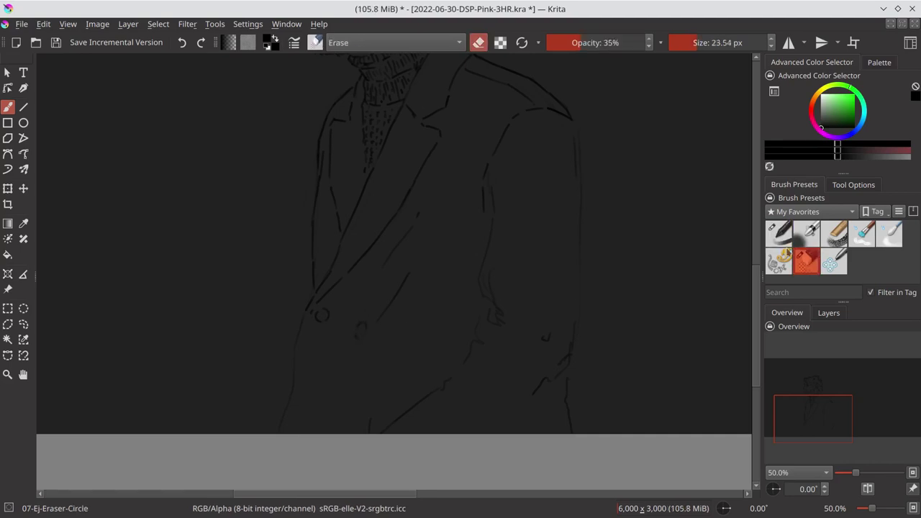
pyautogui.press('/')
pyautogui.moveTo(399, 396); pyautogui.dragTo(377, 412)
pyautogui.moveTo(307, 311); pyautogui.dragTo(287, 426)
pyautogui.press('/')
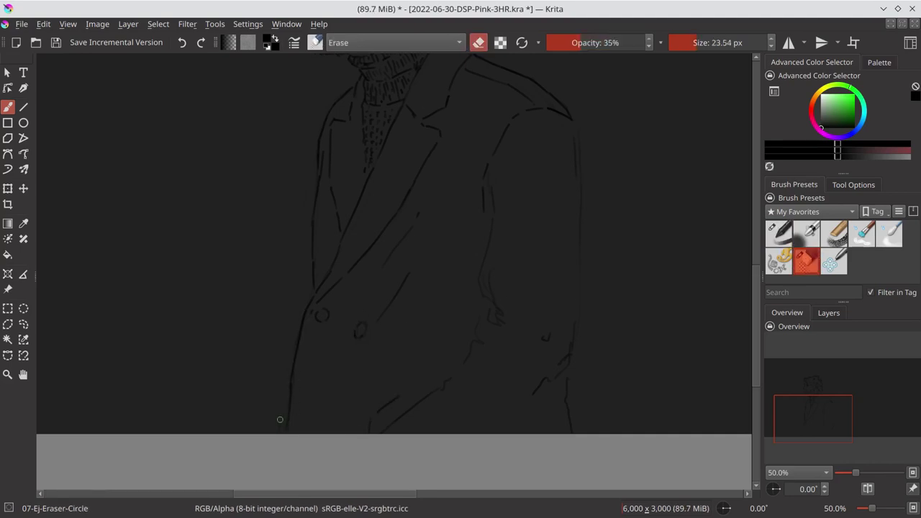
pyautogui.press('/')
pyautogui.moveTo(347, 405); pyautogui.dragTo(342, 424)
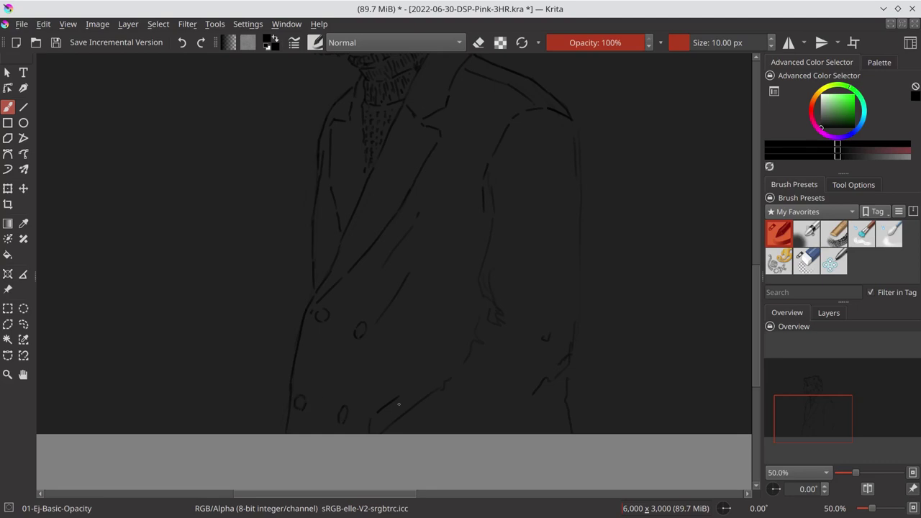
pyautogui.moveTo(429, 361)
pyautogui.mouseDown()
pyautogui.moveTo(389, 390)
pyautogui.moveTo(475, 376)
pyautogui.mouseUp()
pyautogui.press('/')
pyautogui.press('/')
pyautogui.press('/')
pyautogui.press('/')
# Draw pocket lines and the coat's right edge down the side, then save.
pyautogui.press('/')
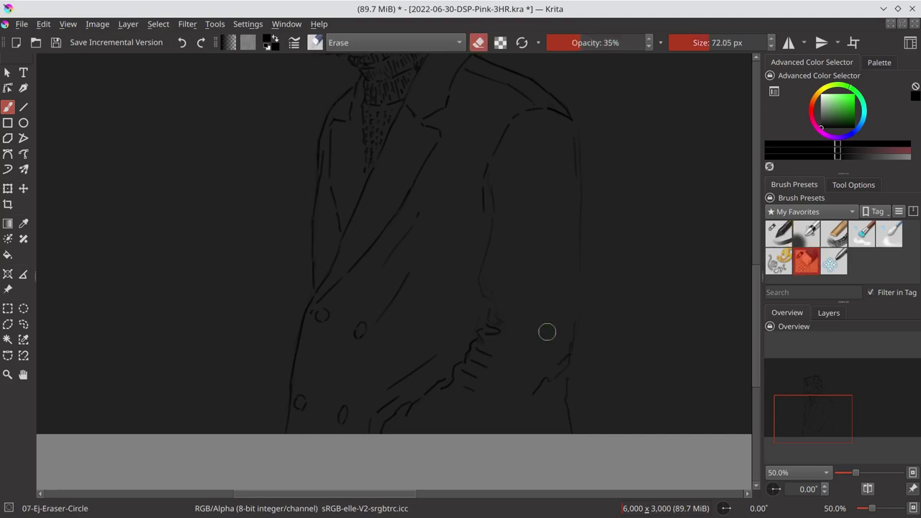
pyautogui.press('/')
pyautogui.moveTo(498, 322)
pyautogui.mouseDown()
pyautogui.moveTo(544, 343)
pyautogui.moveTo(522, 315)
pyautogui.moveTo(570, 355)
pyautogui.moveTo(495, 432)
pyautogui.mouseUp()
pyautogui.press('/')
pyautogui.press('/')
pyautogui.press('/')
pyautogui.press('/')
pyautogui.moveTo(494, 195); pyautogui.dragTo(480, 290)
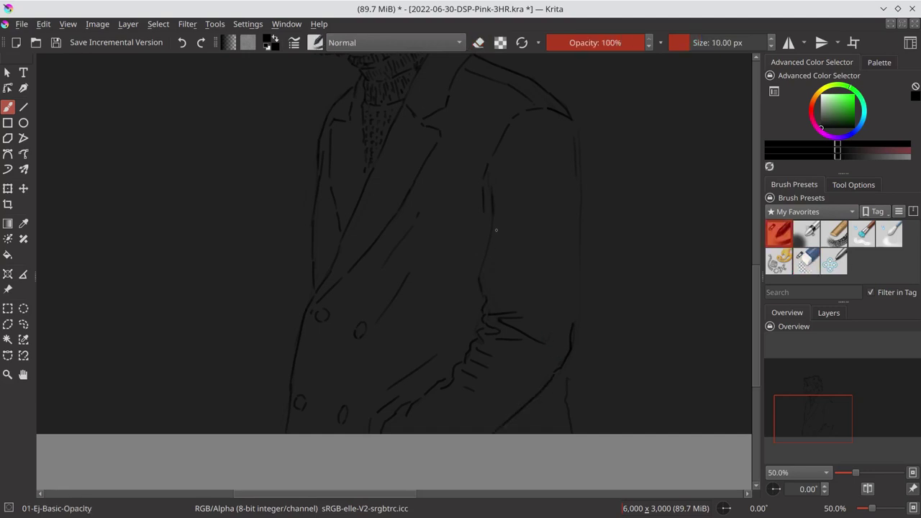
pyautogui.moveTo(575, 126); pyautogui.dragTo(580, 251)
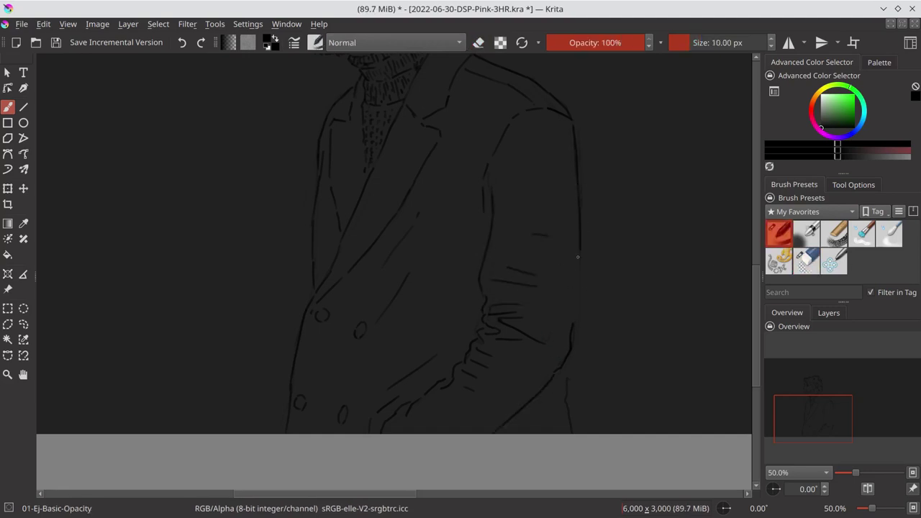
pyautogui.scroll(-3, 613, 351)
pyautogui.hotkey('ctrl', 's')
pyautogui.scroll(-1, 581, 291)
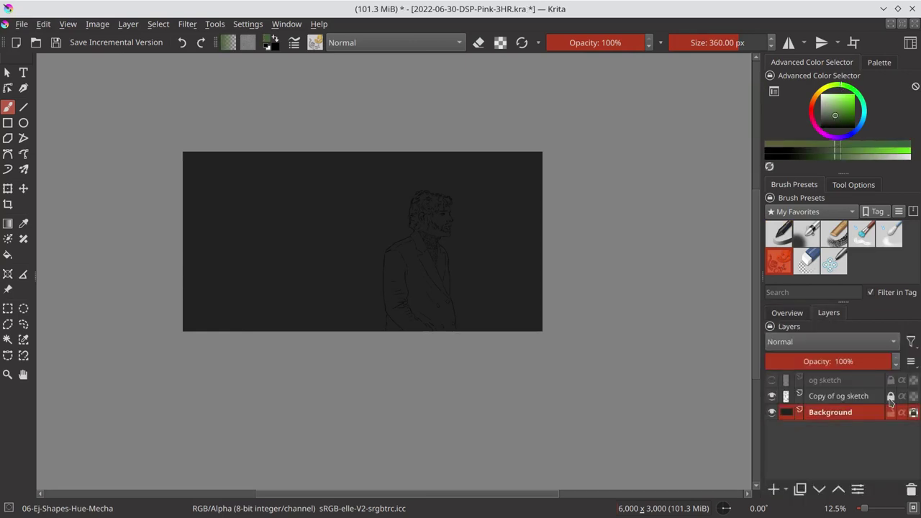
# Remove the duplicate sketch layer and switch to the large soft eraser.
pyautogui.hotkey('ctrl', 'z')
pyautogui.hotkey('ctrl', 'z')
pyautogui.press('e')
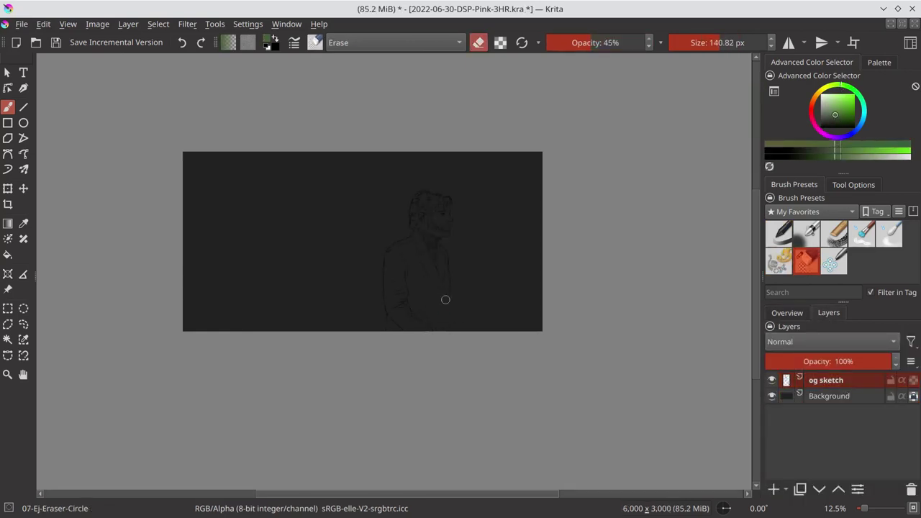
pyautogui.hotkey('ctrl', 't')
pyautogui.scroll(2, 434, 325)
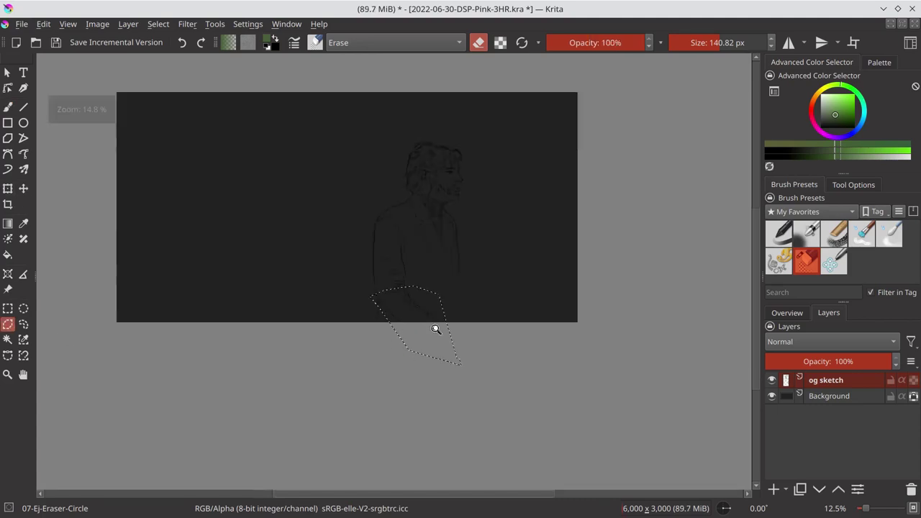
pyautogui.scroll(3, 434, 324)
# Polygon-select the torso and rotate it slightly with the transform tool.
pyautogui.click(158, 24)
pyautogui.click(7, 324)
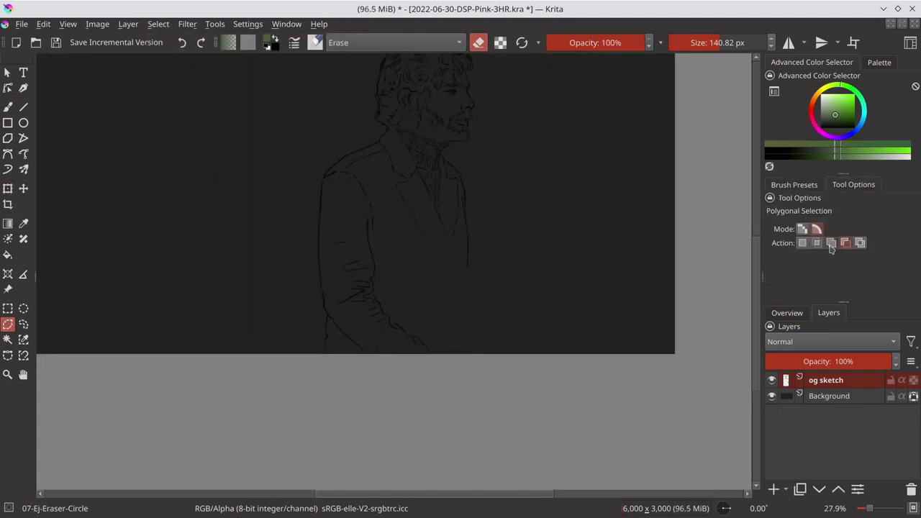
pyautogui.click(324, 169)
pyautogui.click(444, 353)
pyautogui.doubleClick(290, 249)
pyautogui.hotkey('ctrl', 't')
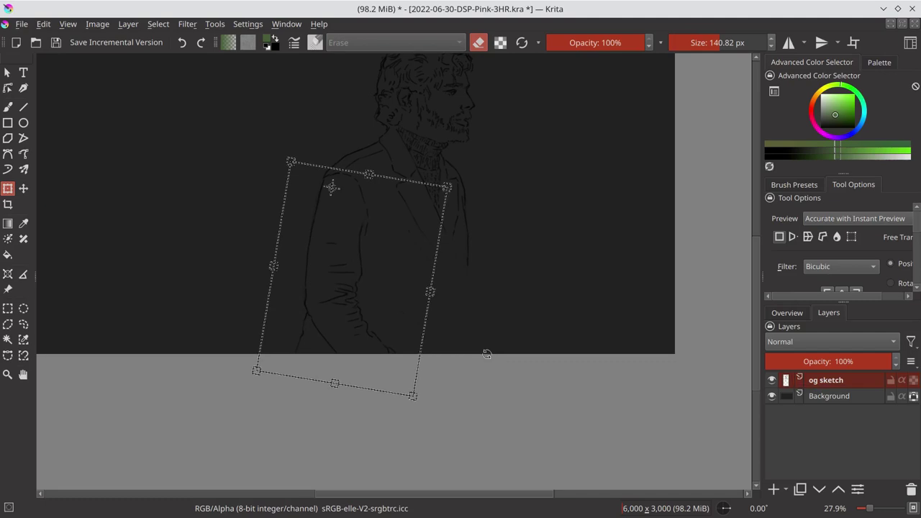
pyautogui.press('b')
# Outline a second polygon selection around the body section, then clear the selection.
pyautogui.click(8, 324)
pyautogui.click(297, 183)
pyautogui.click(345, 135)
pyautogui.click(386, 133)
pyautogui.click(409, 162)
pyautogui.click(23, 189)
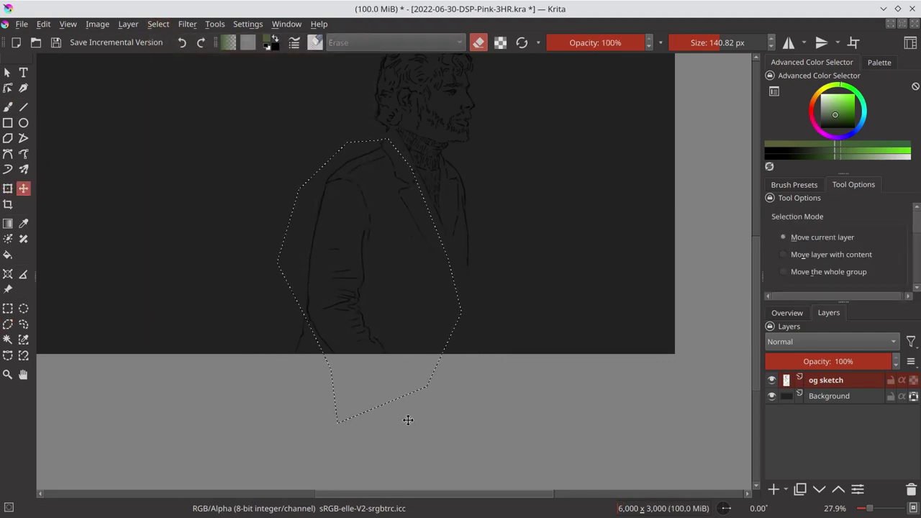
pyautogui.scroll(-3, 473, 405)
pyautogui.hotkey('ctrl', 'shift', 'a')
# Switch back to the inking brush and review the lower sketch lines.
pyautogui.press('b')
pyautogui.press('/')
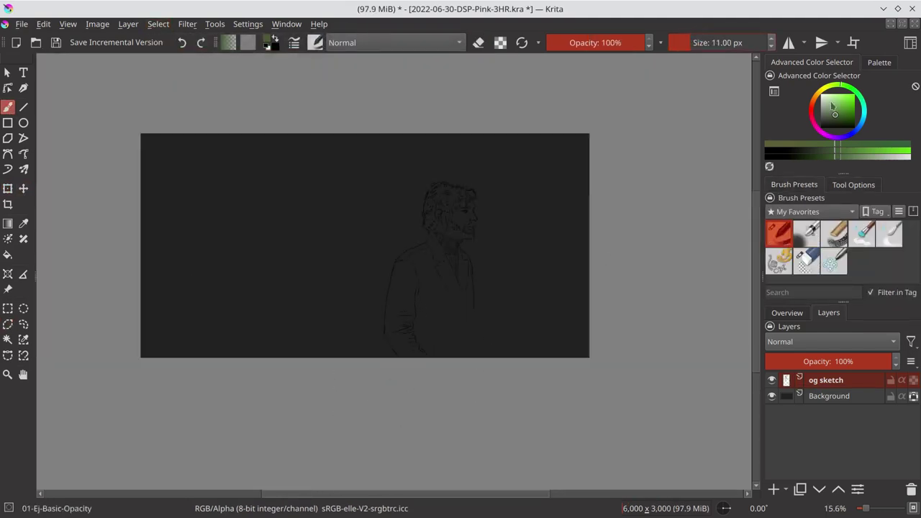
pyautogui.scroll(3, 409, 226)
pyautogui.scroll(-3, 517, 417)
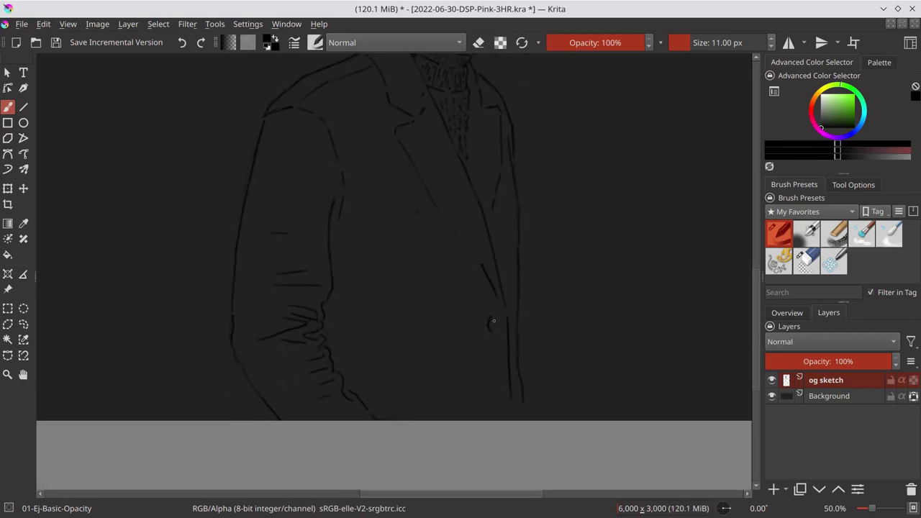
pyautogui.press('/')
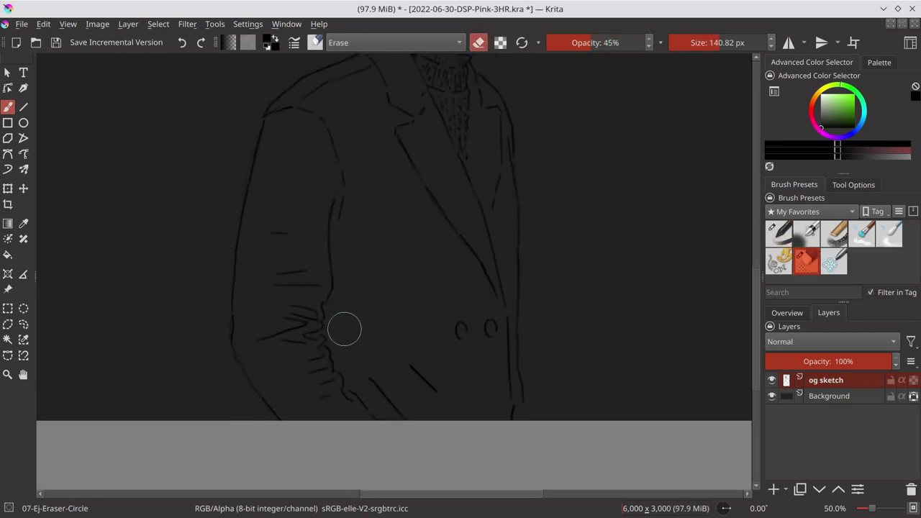
pyautogui.press('/')
pyautogui.scroll(-3, 389, 303)
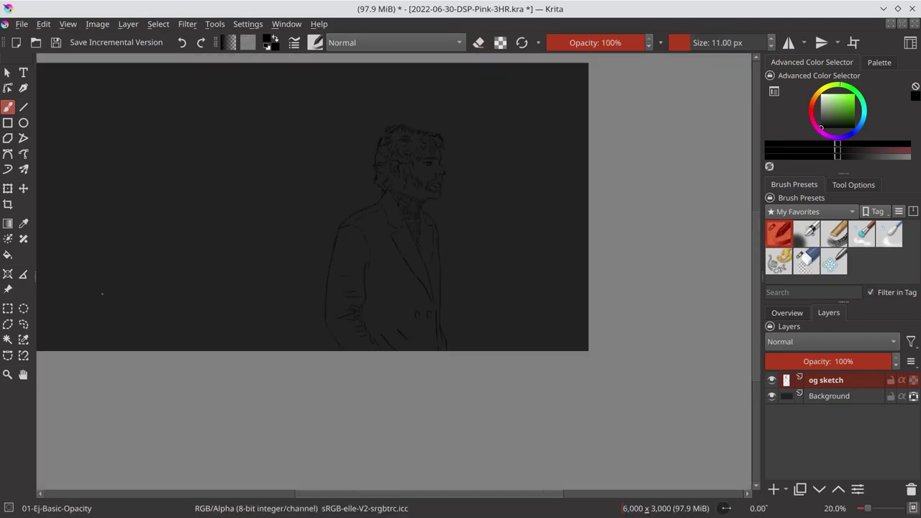
# Nudge the selected lower figure lines slightly right with the Move tool.
pyautogui.press('Return')
pyautogui.press('t')
pyautogui.moveTo(415, 339); pyautogui.dragTo(418, 340)
pyautogui.press('b')
pyautogui.press('/')
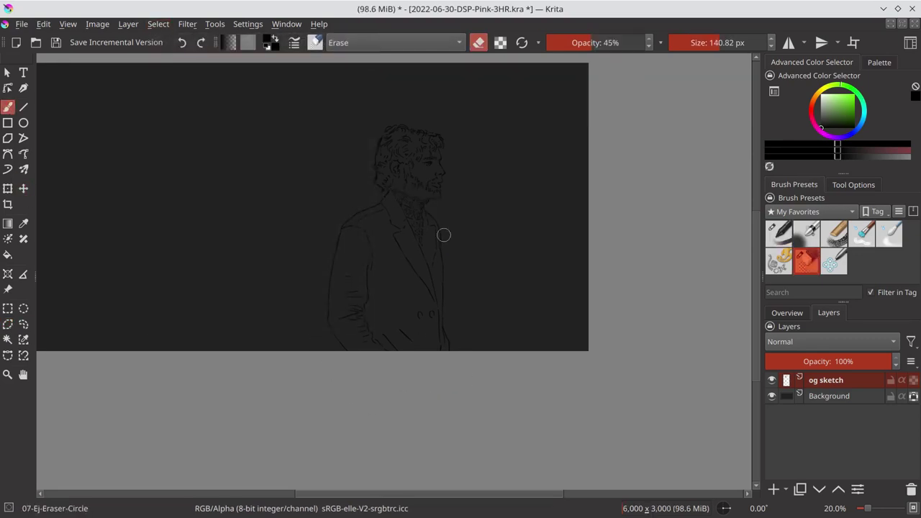
pyautogui.scroll(3, 422, 208)
pyautogui.scroll(-4, 575, 374)
# Duplicate the og sketch layer from its context menu and save the file.
pyautogui.press('/')
pyautogui.scroll(3, 514, 215)
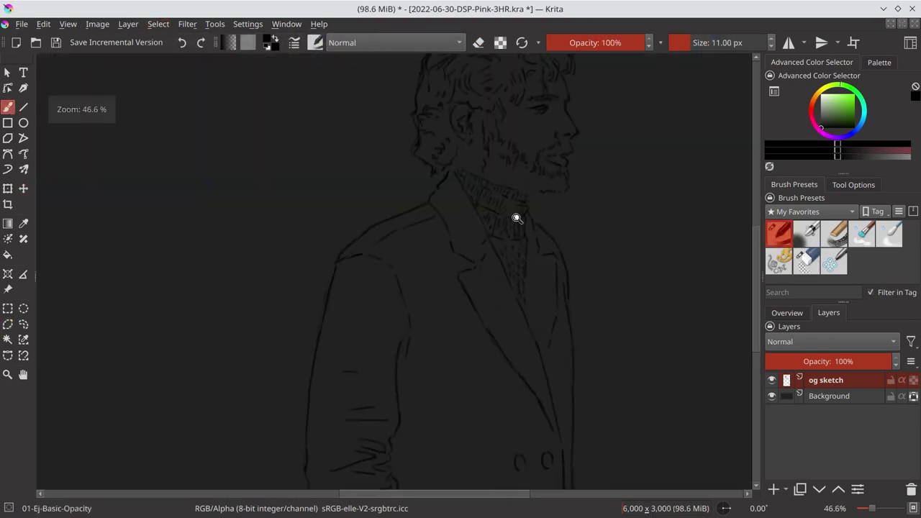
pyautogui.scroll(2, 514, 216)
pyautogui.scroll(-5, 428, 269)
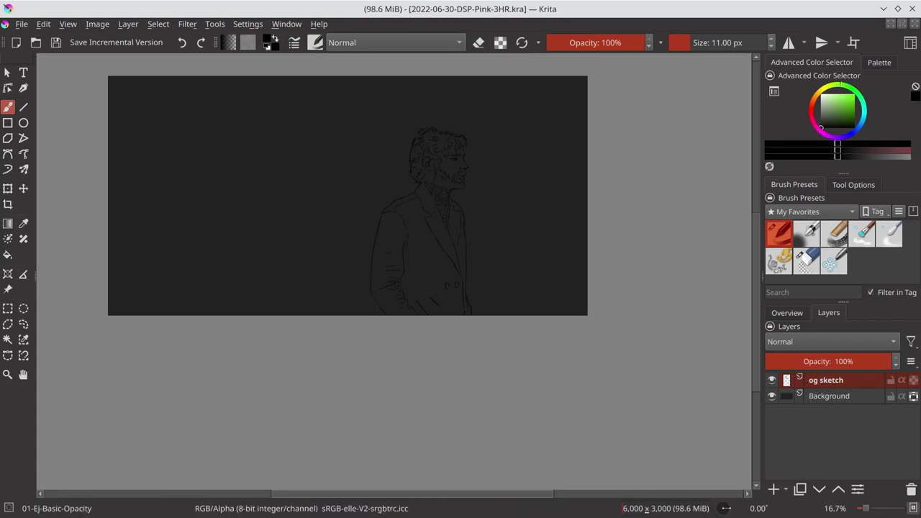
pyautogui.rightClick(776, 432)
pyautogui.click(748, 153)
pyautogui.hotkey('ctrl', 's')
# Add Paint Layer 1 and start a polygonal selection point along the shoulder.
pyautogui.click(773, 489)
pyautogui.click(8, 324)
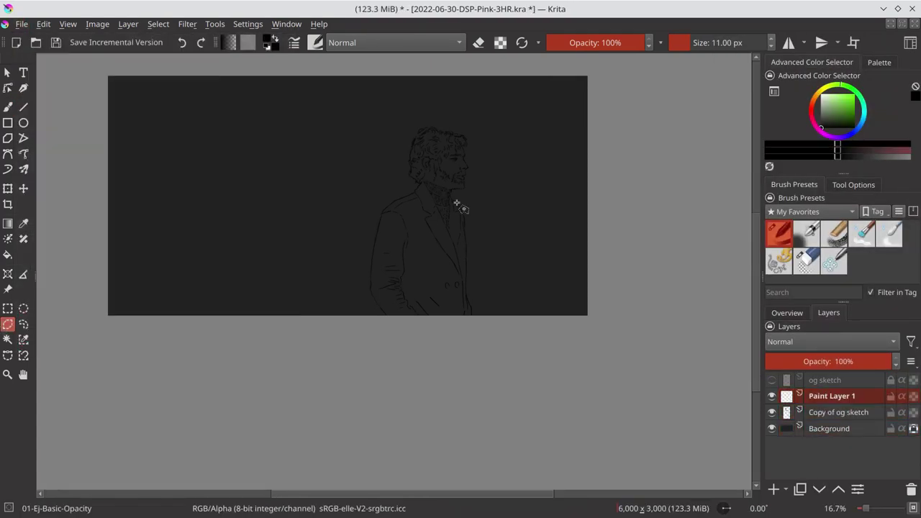
pyautogui.scroll(4, 413, 276)
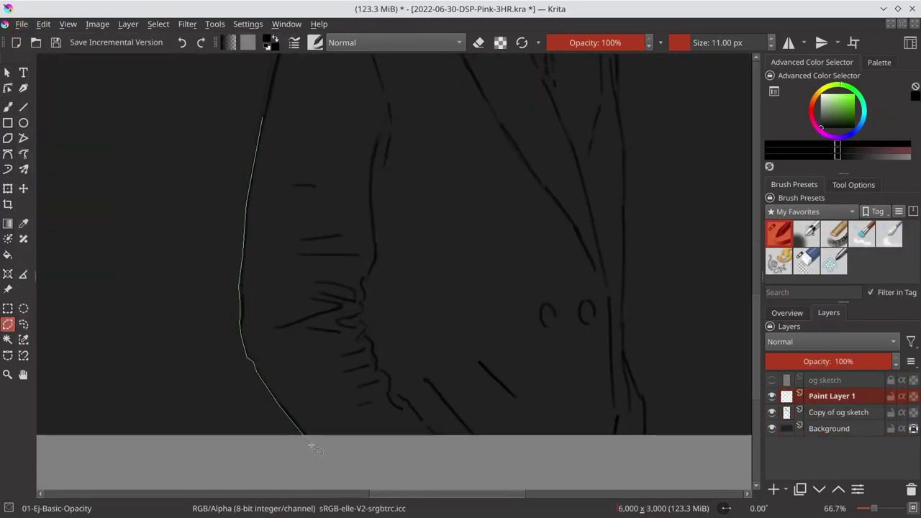
pyautogui.click(270, 85)
pyautogui.scroll(5, 226, 387)
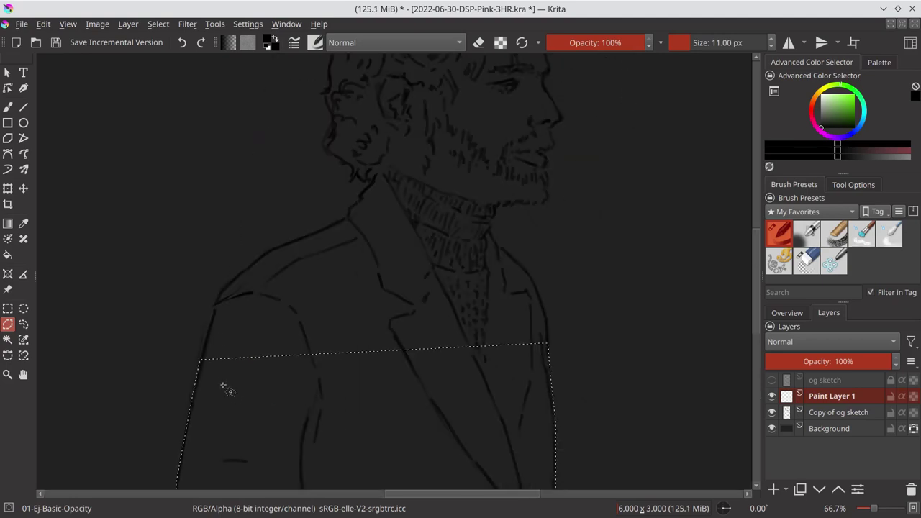
# Trace the outline along the shoulder, neck and collar, close it, and continue around the figure.
pyautogui.click(200, 360)
pyautogui.click(216, 297)
pyautogui.click(270, 249)
pyautogui.click(371, 184)
pyautogui.click(497, 213)
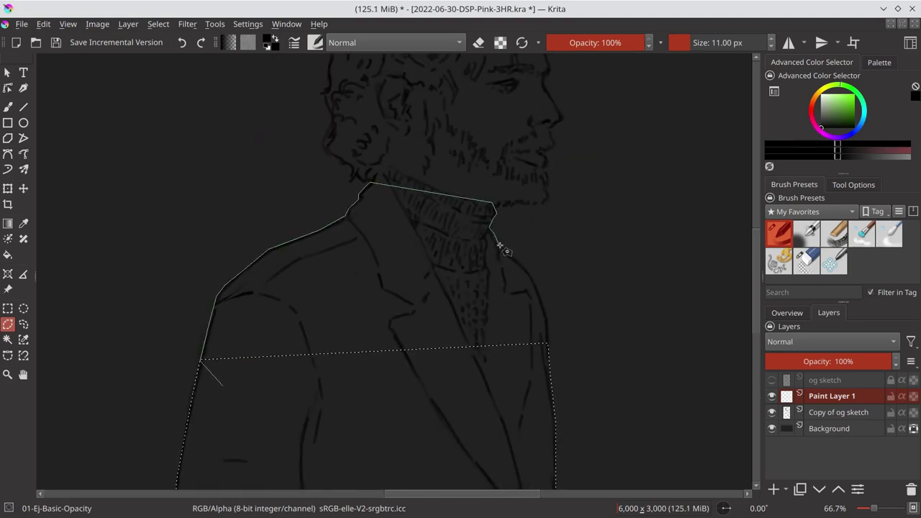
pyautogui.doubleClick(551, 324)
pyautogui.scroll(2, 395, 403)
pyautogui.click(298, 424)
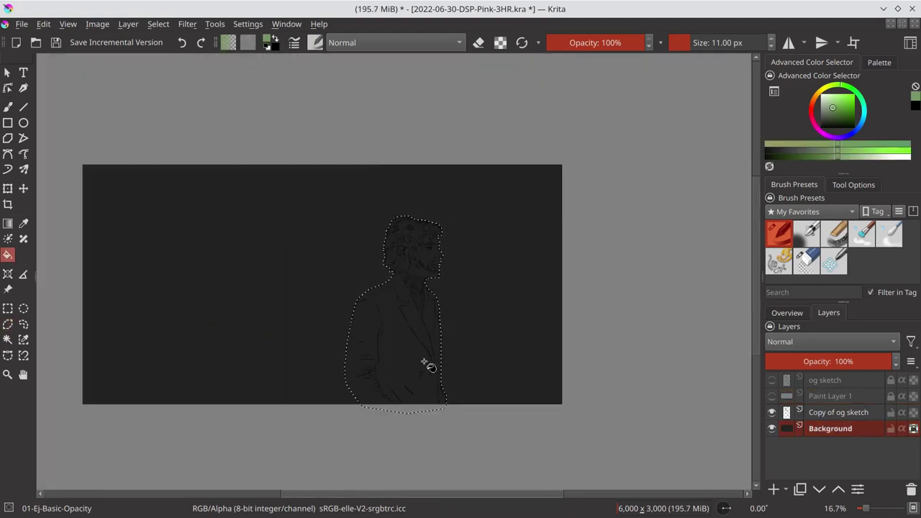
# With a large textured brush, rectangle-select the upper canvas and paint a green horizon strip.
pyautogui.click(779, 260)
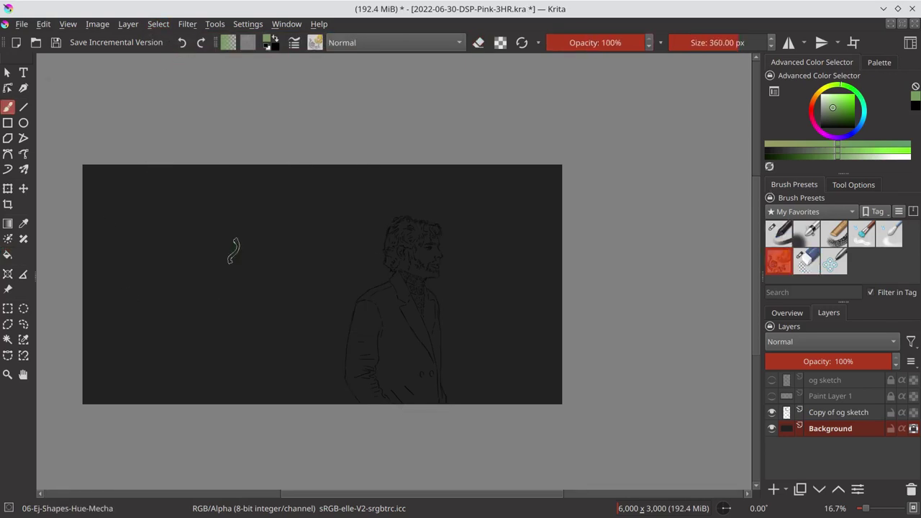
pyautogui.hotkey('ctrl', 'r')
pyautogui.moveTo(70, 148); pyautogui.dragTo(581, 312)
pyautogui.press('b')
pyautogui.moveTo(82, 308); pyautogui.dragTo(562, 308)
# Invert the selection and paint the meadow with dark green strokes and pale streaks.
pyautogui.hotkey('ctrl', 'shift', 'i')
pyautogui.click(844, 88)
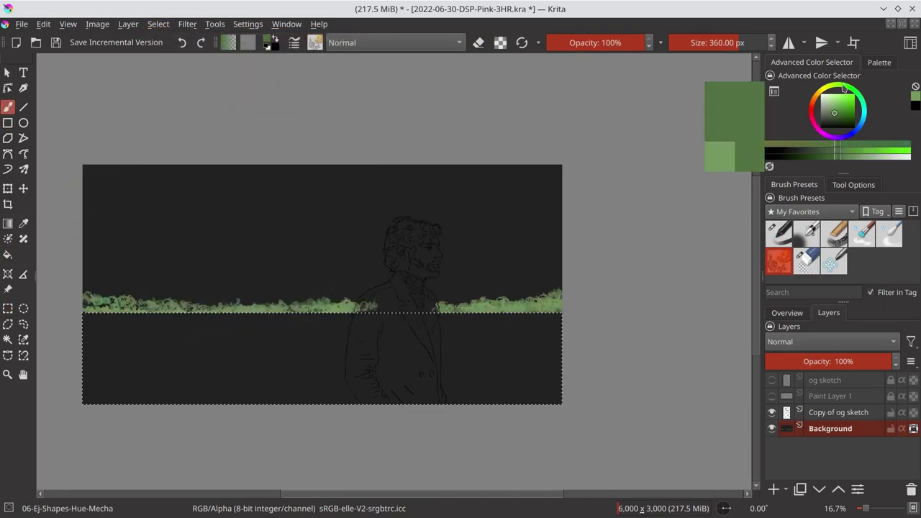
pyautogui.moveTo(83, 324)
pyautogui.mouseDown()
pyautogui.moveTo(562, 332)
pyautogui.moveTo(144, 375)
pyautogui.mouseUp()
pyautogui.moveTo(347, 331)
pyautogui.mouseDown()
pyautogui.moveTo(142, 393)
pyautogui.moveTo(180, 360)
pyautogui.mouseUp()
pyautogui.moveTo(112, 338)
pyautogui.mouseDown()
pyautogui.moveTo(504, 370)
pyautogui.moveTo(352, 345)
pyautogui.mouseUp()
pyautogui.click(825, 97)
pyautogui.moveTo(446, 338); pyautogui.dragTo(487, 375)
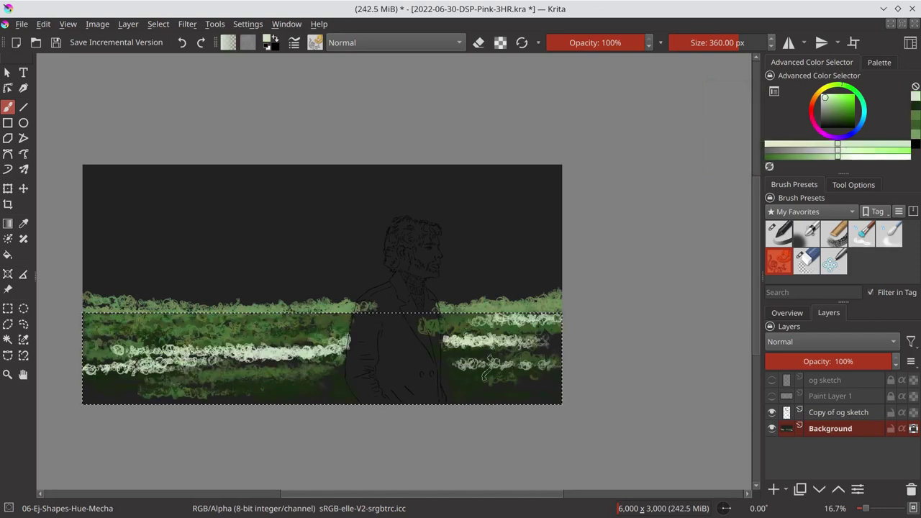
# Invert back to the upper area and paint vertical green tree strokes with yellow-green foliage.
pyautogui.hotkey('ctrl', 'shift', 'i')
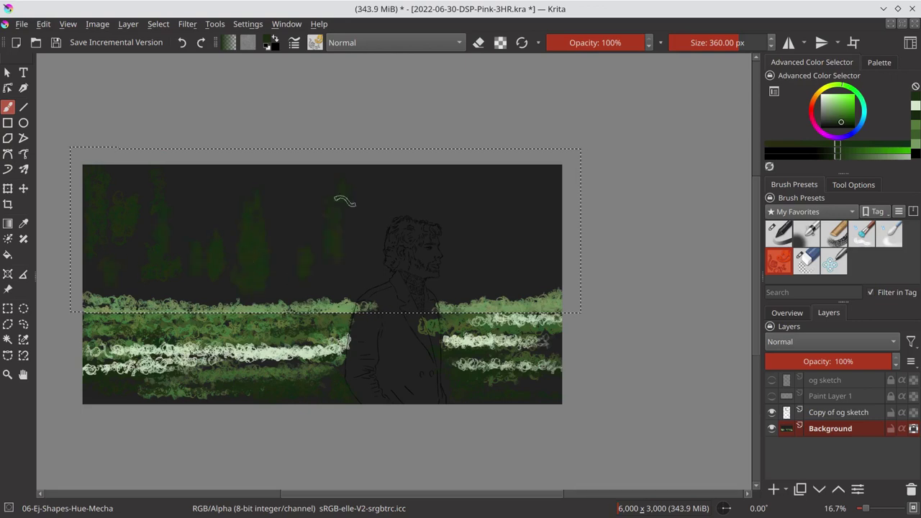
pyautogui.moveTo(523, 253); pyautogui.dragTo(453, 216)
pyautogui.moveTo(374, 216); pyautogui.dragTo(274, 288)
pyautogui.moveTo(288, 245); pyautogui.dragTo(447, 259)
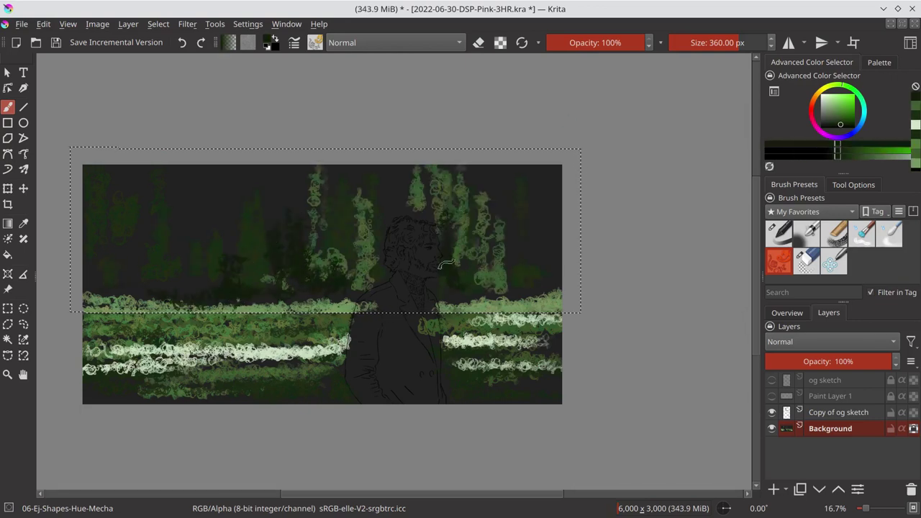
pyautogui.moveTo(537, 231)
pyautogui.mouseDown()
pyautogui.moveTo(401, 205)
pyautogui.moveTo(173, 237)
pyautogui.mouseUp()
pyautogui.moveTo(166, 173); pyautogui.dragTo(101, 281)
pyautogui.moveTo(255, 216); pyautogui.dragTo(256, 270)
# Add lighter yellow-green foliage and dark green gaps between the trees.
pyautogui.click(837, 99)
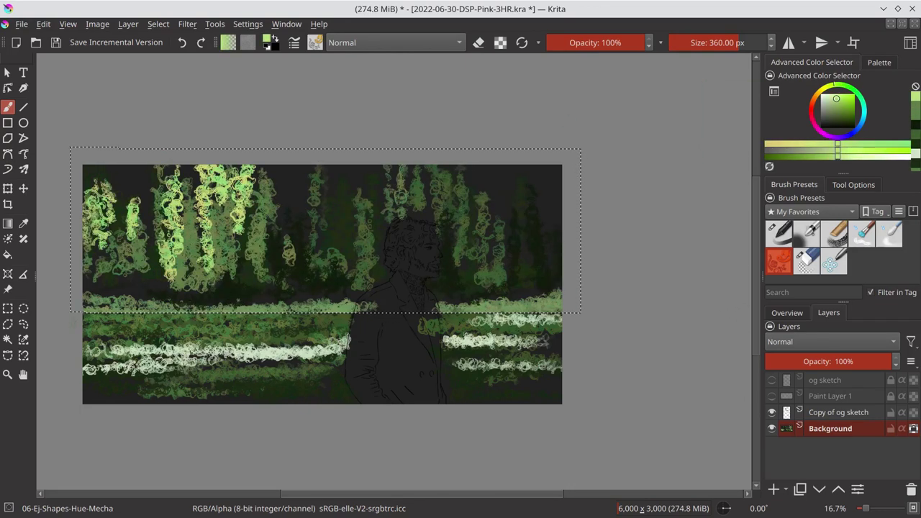
pyautogui.moveTo(194, 173); pyautogui.dragTo(86, 245)
pyautogui.moveTo(302, 173)
pyautogui.mouseDown()
pyautogui.moveTo(351, 231)
pyautogui.moveTo(547, 238)
pyautogui.mouseUp()
pyautogui.click(839, 123)
pyautogui.moveTo(360, 173); pyautogui.dragTo(403, 245)
pyautogui.moveTo(137, 180); pyautogui.dragTo(100, 288)
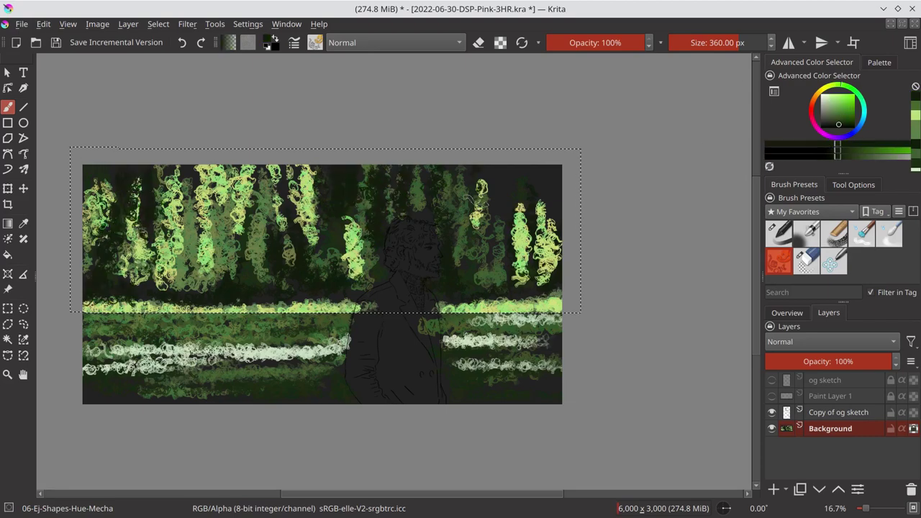
pyautogui.moveTo(489, 172); pyautogui.dragTo(475, 281)
pyautogui.moveTo(367, 216); pyautogui.dragTo(351, 284)
# Add light green vertical tree strokes, deselect, and streak light green across the meadow.
pyautogui.click(834, 98)
pyautogui.moveTo(350, 165)
pyautogui.mouseDown()
pyautogui.moveTo(351, 228)
pyautogui.moveTo(338, 266)
pyautogui.mouseUp()
pyautogui.moveTo(487, 198); pyautogui.dragTo(487, 259)
pyautogui.moveTo(457, 229); pyautogui.dragTo(458, 288)
pyautogui.moveTo(231, 226); pyautogui.dragTo(230, 279)
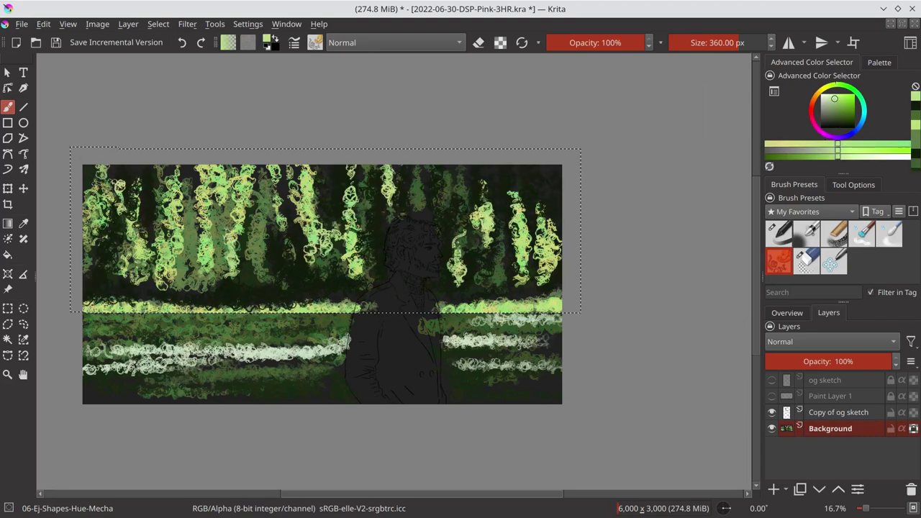
pyautogui.hotkey('ctrl', 'shift', 'a')
pyautogui.moveTo(144, 378); pyautogui.dragTo(251, 381)
pyautogui.moveTo(86, 335); pyautogui.dragTo(154, 338)
# Paint the man's face with dark and light skin tones from the skin palette, then mirror-check it.
pyautogui.moveTo(489, 360); pyautogui.dragTo(554, 392)
pyautogui.click(880, 62)
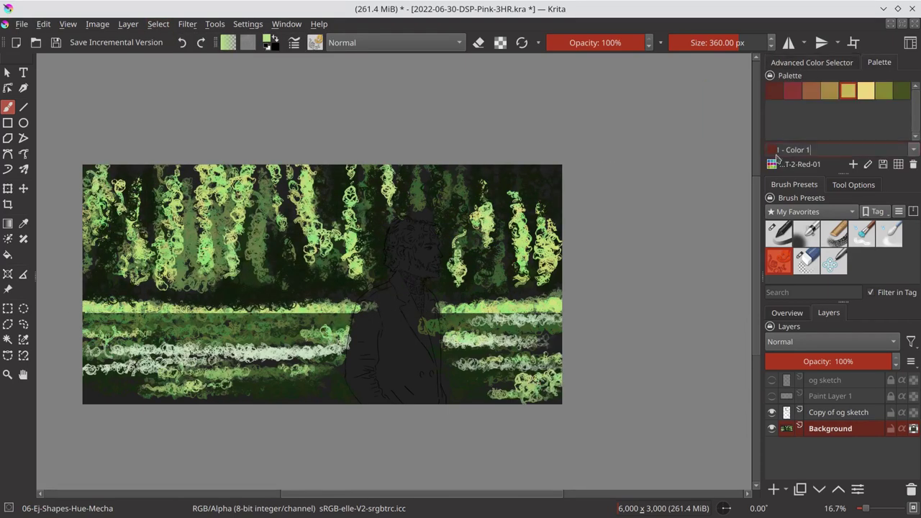
pyautogui.click(827, 94)
pyautogui.moveTo(421, 238); pyautogui.dragTo(436, 265)
pyautogui.click(893, 97)
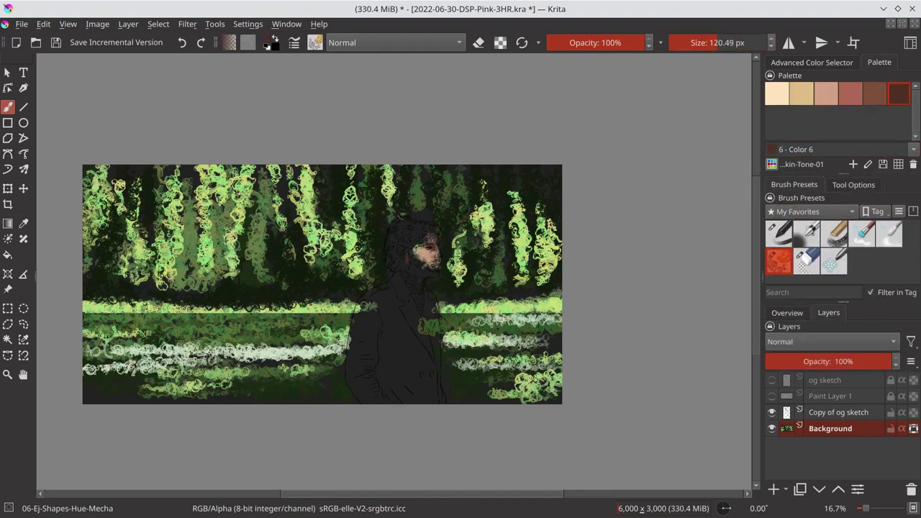
pyautogui.click(827, 94)
pyautogui.click(788, 313)
pyautogui.press('m')
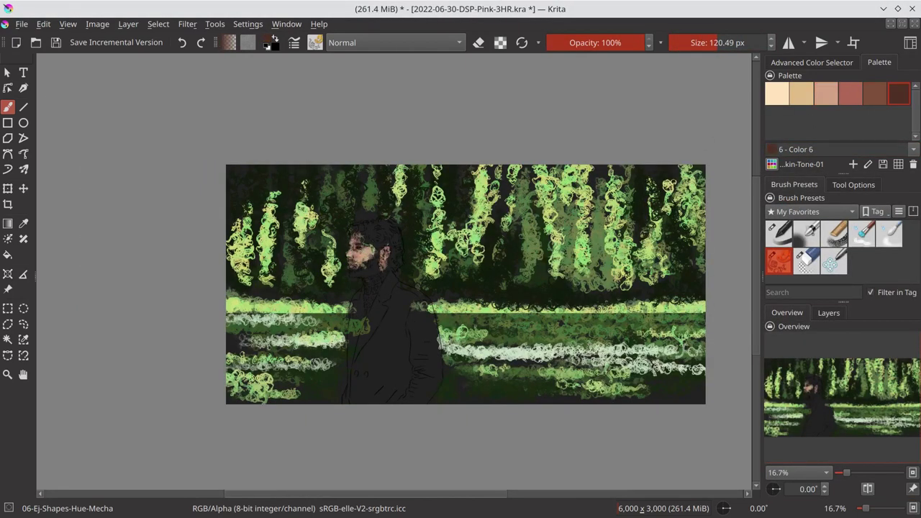
# Paint the beard in dark magenta, then pick a lighter pink.
pyautogui.click(812, 62)
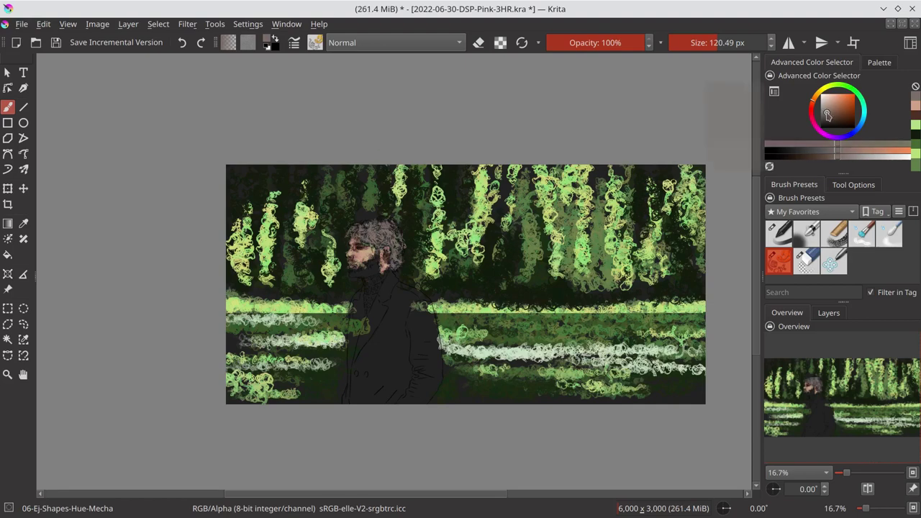
pyautogui.click(814, 125)
pyautogui.click(836, 125)
pyautogui.click(851, 104)
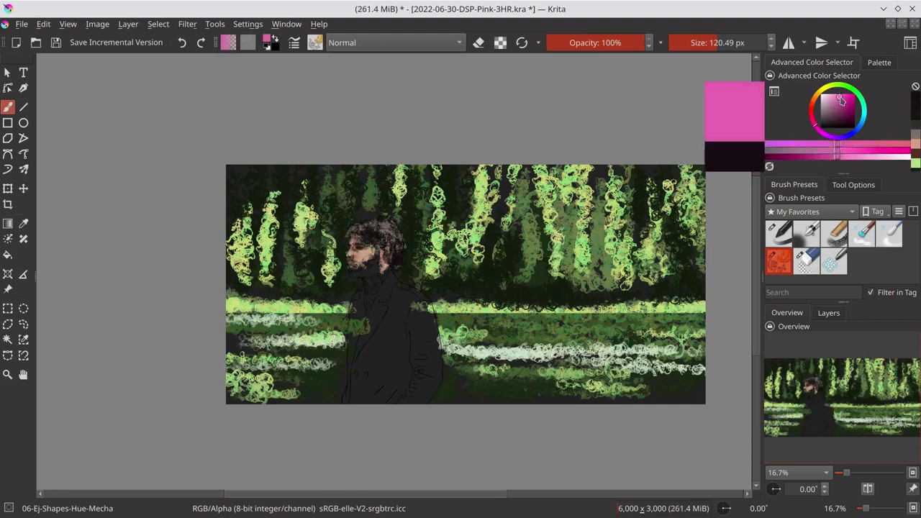
pyautogui.moveTo(374, 255); pyautogui.dragTo(357, 272)
pyautogui.click(845, 119)
pyautogui.moveTo(846, 119); pyautogui.dragTo(839, 85)
# Paint the coat dark green with a ~220 px brush, add lighter strokes, and save.
pyautogui.click(827, 122)
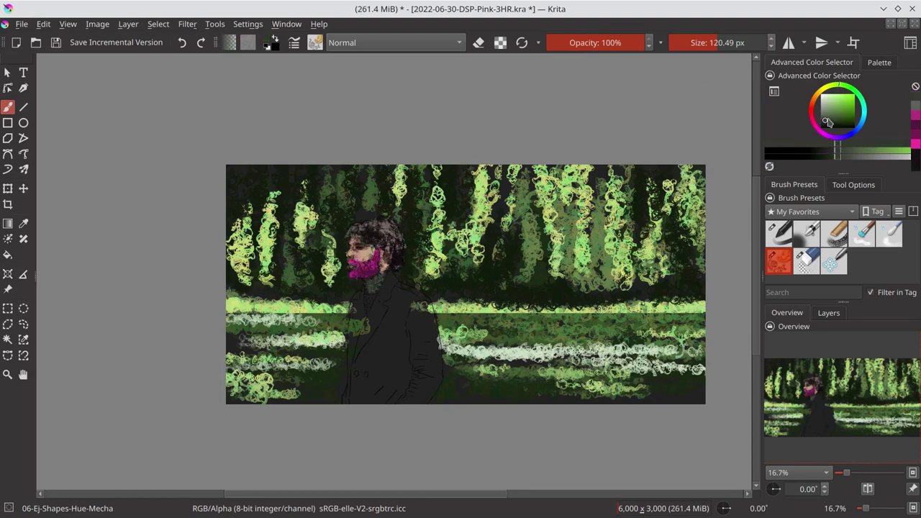
pyautogui.moveTo(827, 124); pyautogui.dragTo(833, 125)
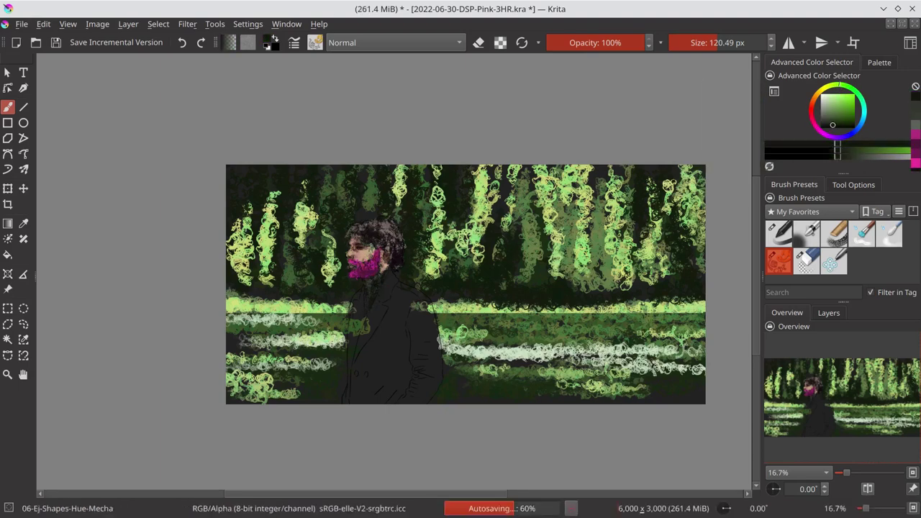
pyautogui.moveTo(392, 309); pyautogui.dragTo(382, 339)
pyautogui.moveTo(374, 288); pyautogui.dragTo(360, 389)
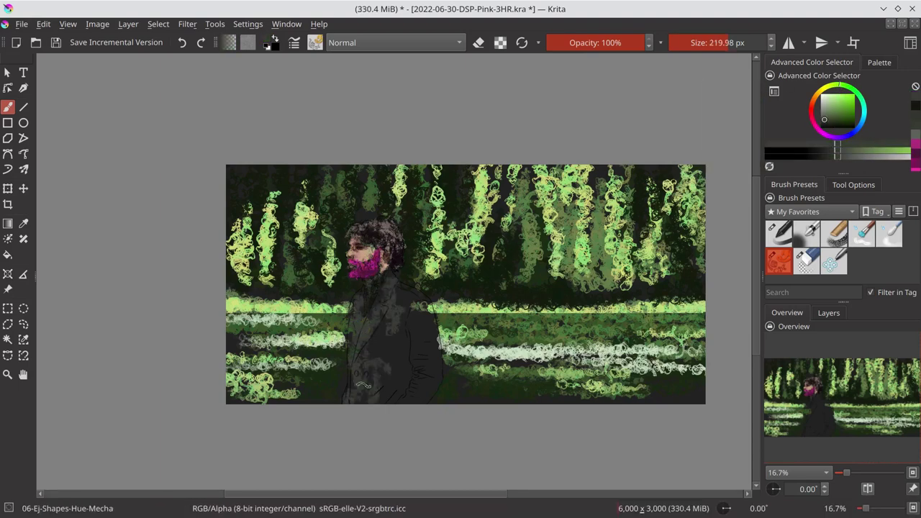
pyautogui.moveTo(403, 288); pyautogui.dragTo(425, 388)
pyautogui.moveTo(389, 317); pyautogui.dragTo(374, 359)
pyautogui.press('k')
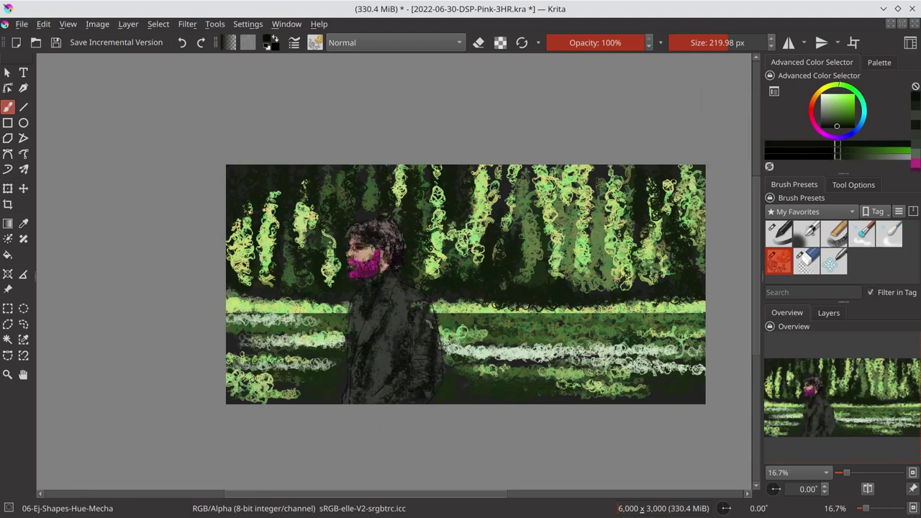
pyautogui.press('l')
pyautogui.moveTo(403, 295); pyautogui.dragTo(416, 382)
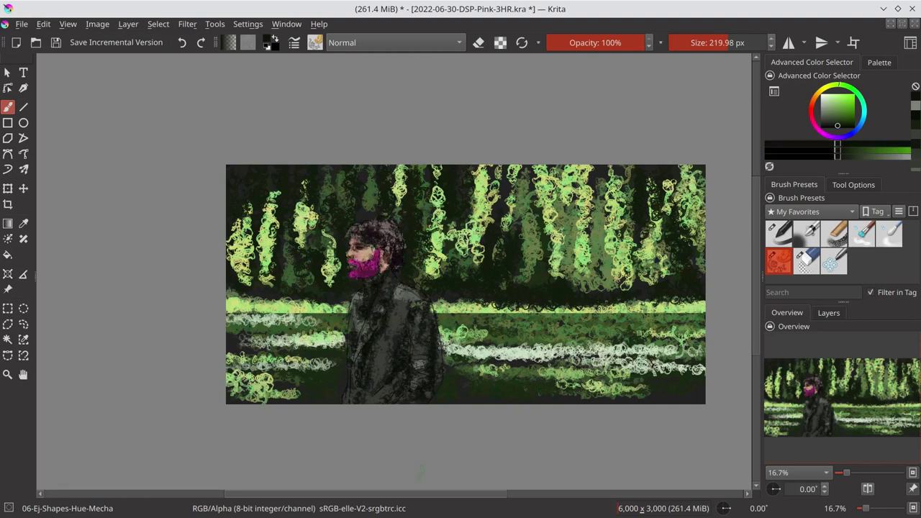
pyautogui.hotkey('ctrl', 's')
# Apply a darkening Curves colour adjustment to the painting.
pyautogui.click(187, 23)
pyautogui.click(446, 216)
pyautogui.press('Return')
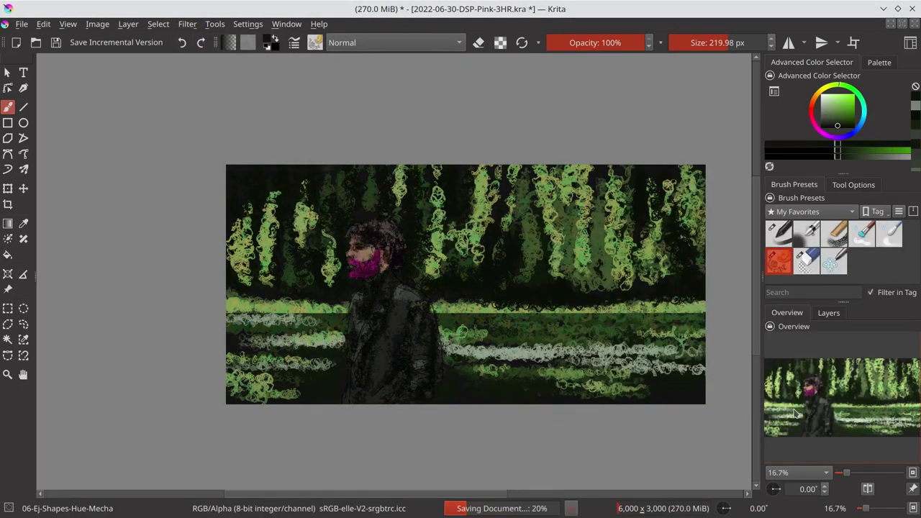
pyautogui.press('/')
# Brighten the coat, trees and grass bands with Color Dodge strokes, then save.
pyautogui.moveTo(429, 295); pyautogui.dragTo(360, 316)
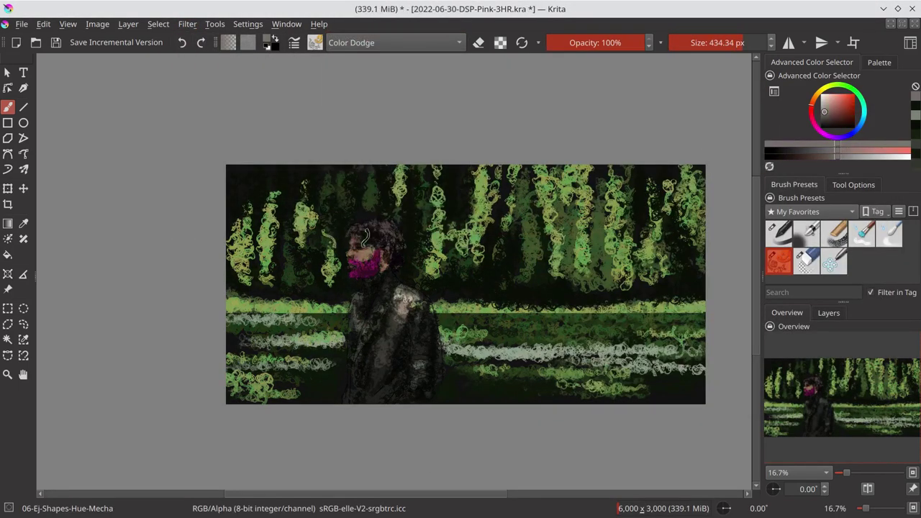
pyautogui.moveTo(274, 216); pyautogui.dragTo(513, 241)
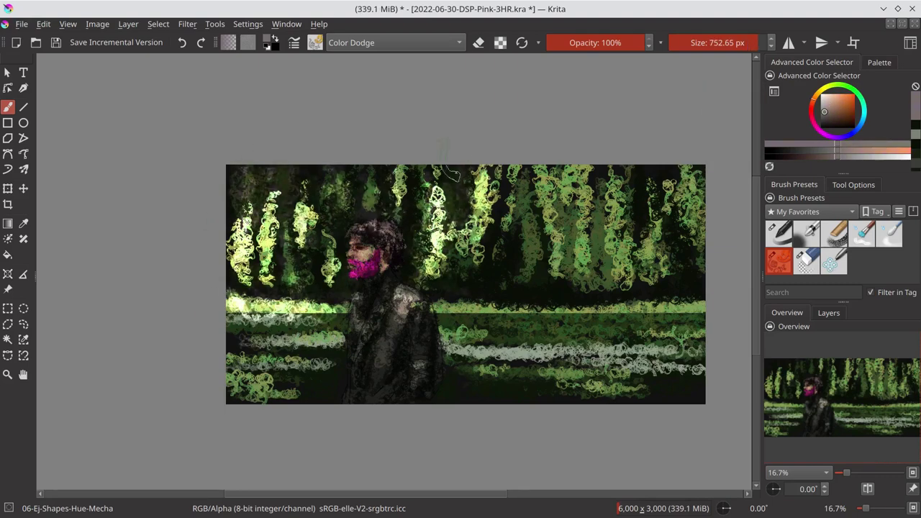
pyautogui.moveTo(684, 350); pyautogui.dragTo(288, 352)
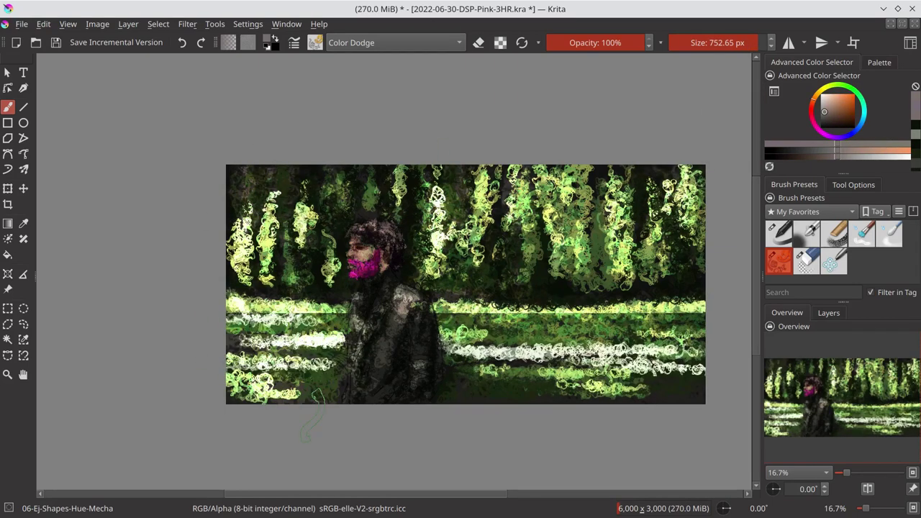
pyautogui.hotkey('ctrl', 's')
# Reshape the saturation channel in the Curves adjustment and apply it.
pyautogui.hotkey('ctrl', 'u')
pyautogui.press('Escape')
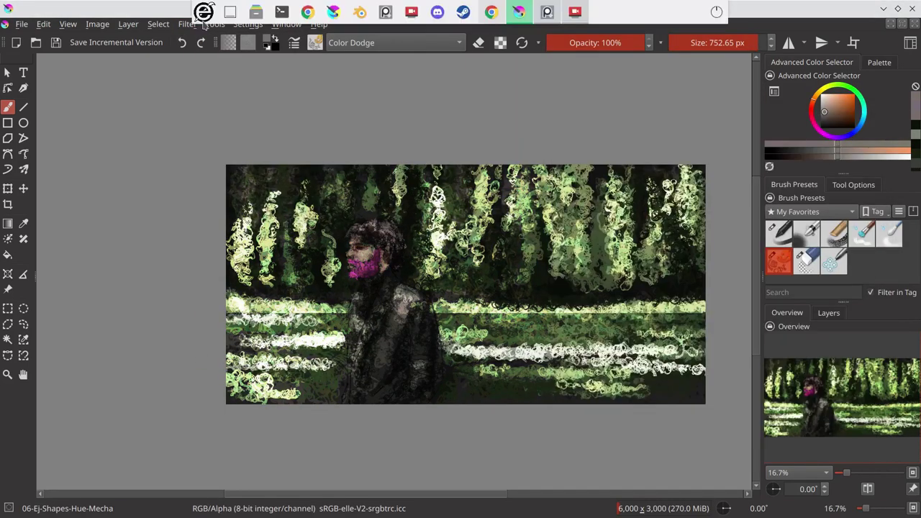
pyautogui.hotkey('ctrl', 'm')
pyautogui.click(626, 172)
pyautogui.click(625, 266)
pyautogui.moveTo(584, 345); pyautogui.dragTo(583, 312)
pyautogui.moveTo(864, 188); pyautogui.dragTo(862, 226)
pyautogui.press('Return')
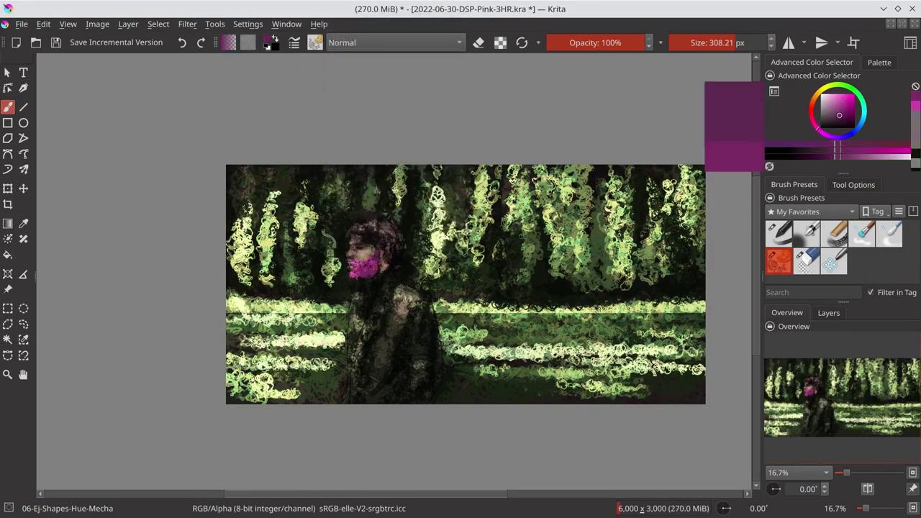
# Apply a 348.47 px Gaussian Blur to the painting and reload the figure's selection.
pyautogui.click(880, 62)
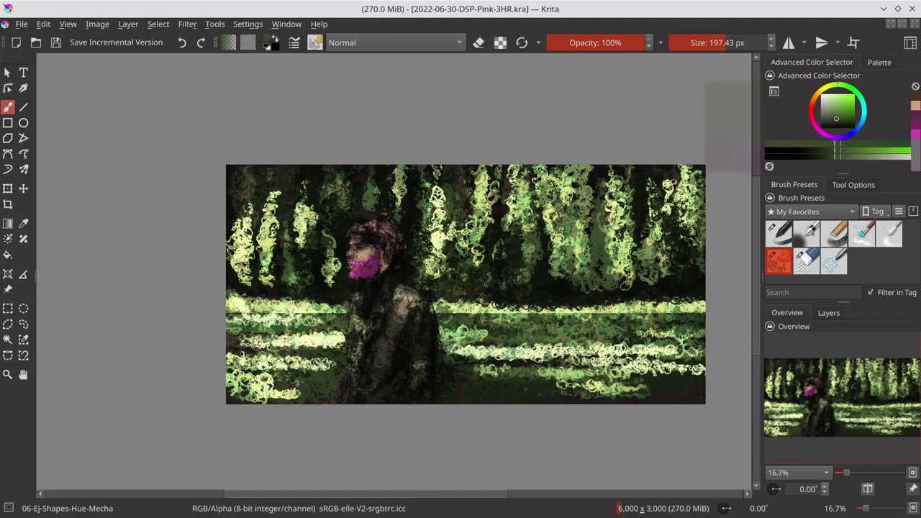
pyautogui.hotkey('ctrl', 's')
pyautogui.press('-')
pyautogui.press('-')
pyautogui.press('-')
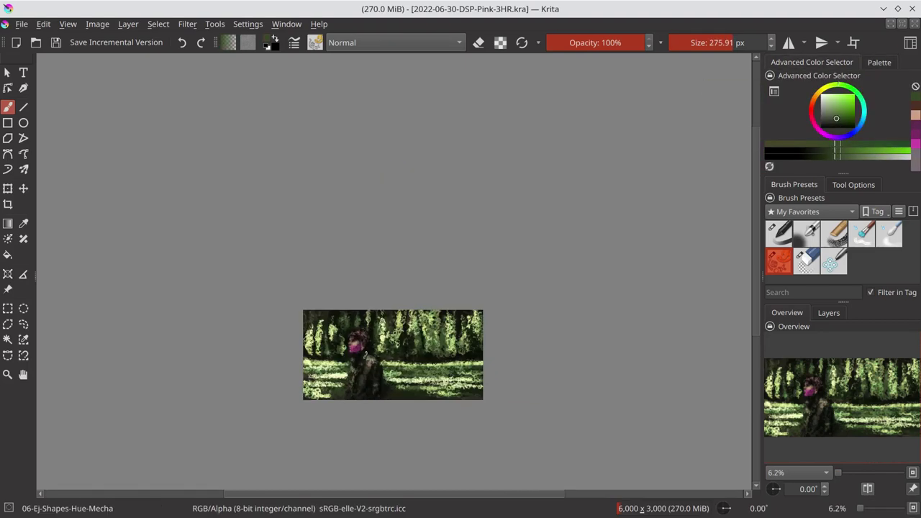
pyautogui.click(788, 169)
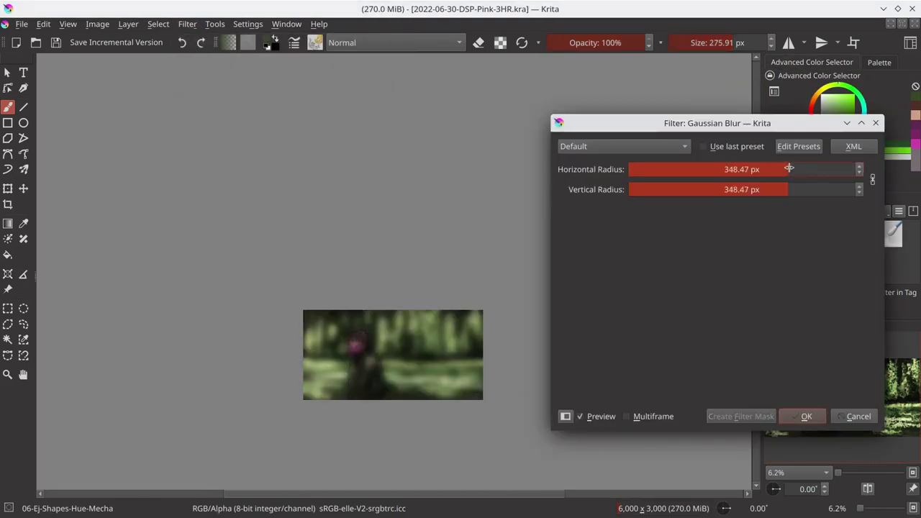
pyautogui.click(817, 416)
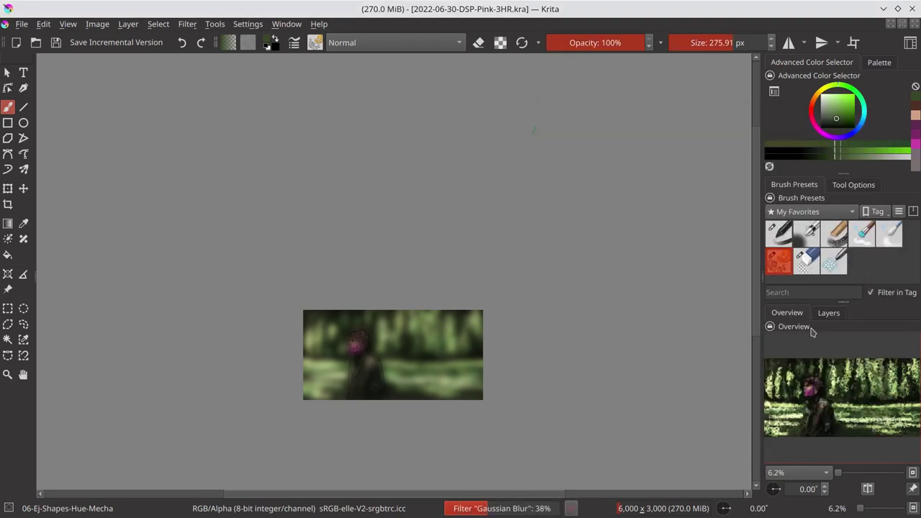
pyautogui.click(828, 313)
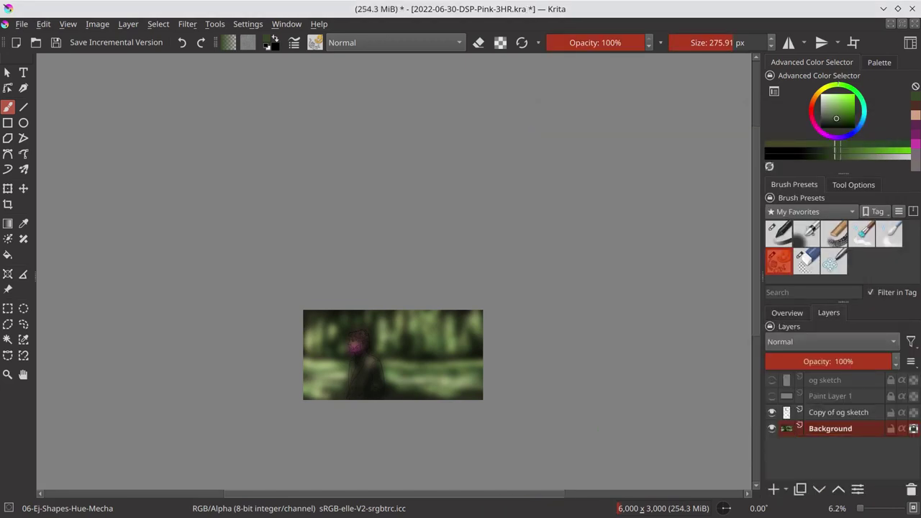
pyautogui.click(772, 396)
# Mirror the view and airbrush a dark green tree shape into the forest.
pyautogui.click(807, 232)
pyautogui.click(788, 312)
pyautogui.press('m')
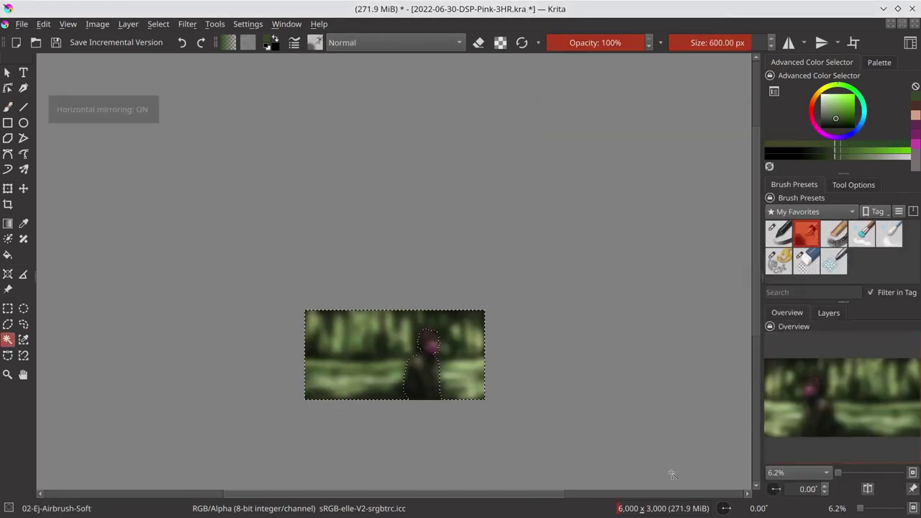
pyautogui.press('b')
pyautogui.scroll(3, 384, 405)
pyautogui.keyDown('ctrl'); pyautogui.click(376, 279); pyautogui.keyUp('ctrl')
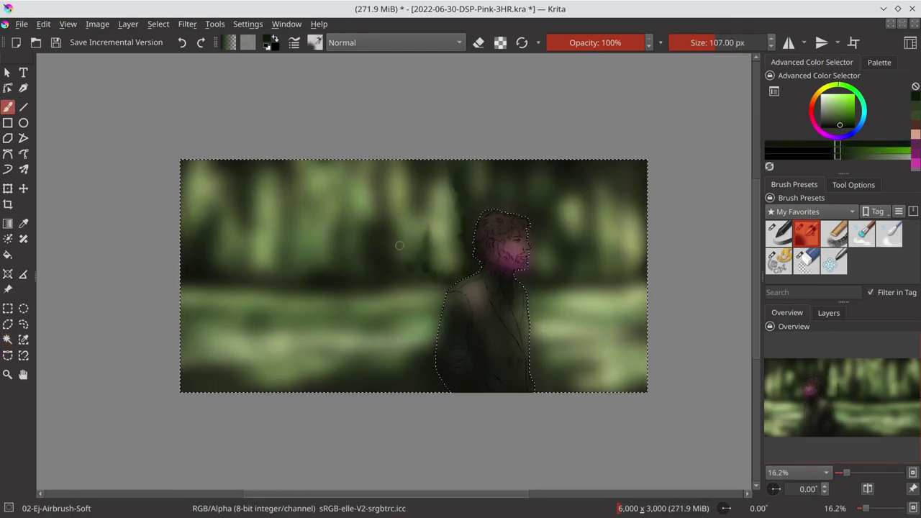
pyautogui.keyDown('ctrl'); pyautogui.click(387, 226); pyautogui.keyUp('ctrl')
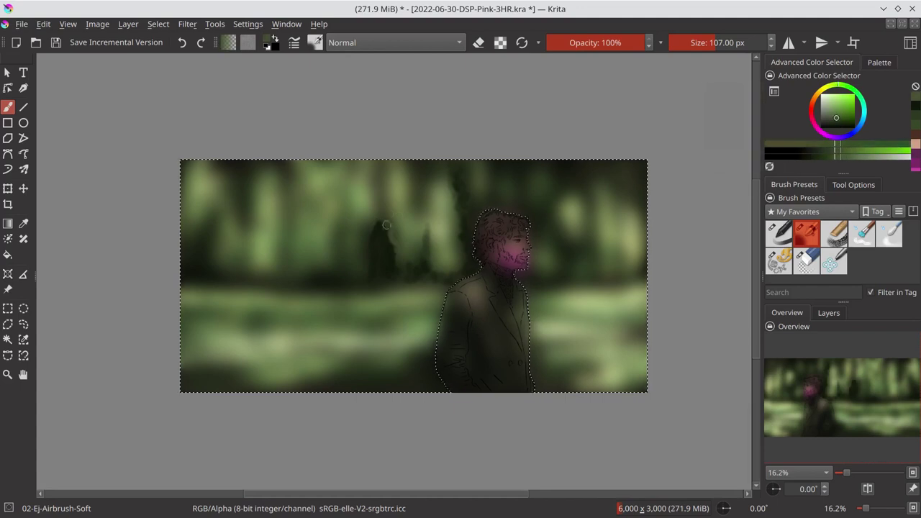
pyautogui.keyDown('ctrl'); pyautogui.click(403, 216); pyautogui.keyUp('ctrl')
pyautogui.moveTo(419, 230); pyautogui.dragTo(414, 189)
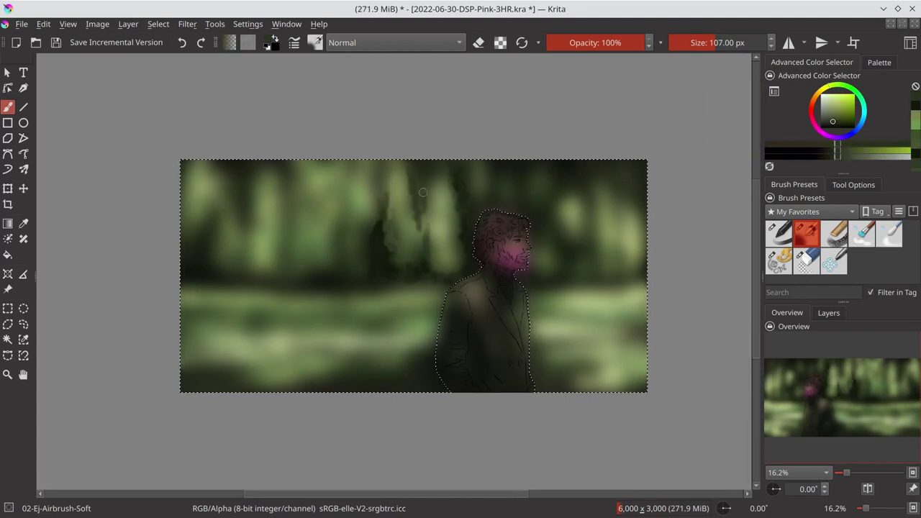
# Airbrush a light yellow-green streak across the meadow.
pyautogui.keyDown('ctrl'); pyautogui.click(267, 287); pyautogui.keyUp('ctrl')
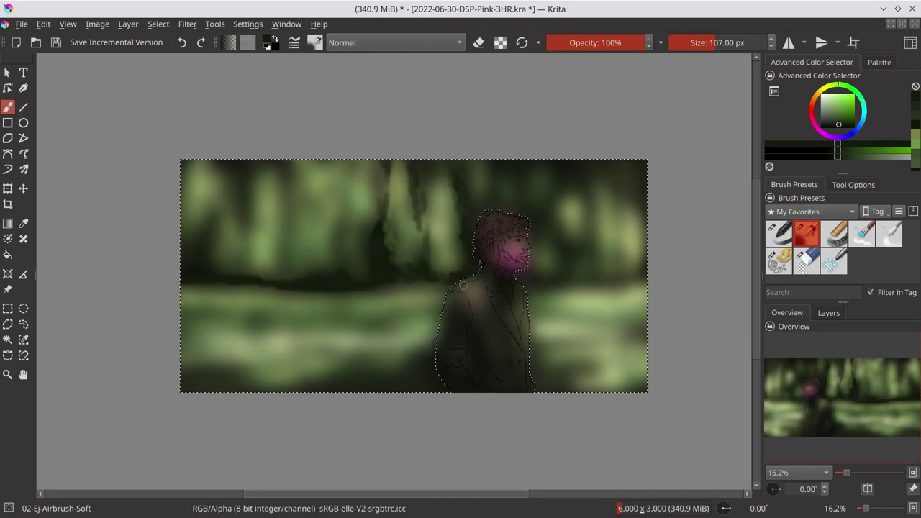
pyautogui.keyDown('ctrl'); pyautogui.click(238, 295); pyautogui.keyUp('ctrl')
pyautogui.moveTo(189, 291); pyautogui.dragTo(374, 291)
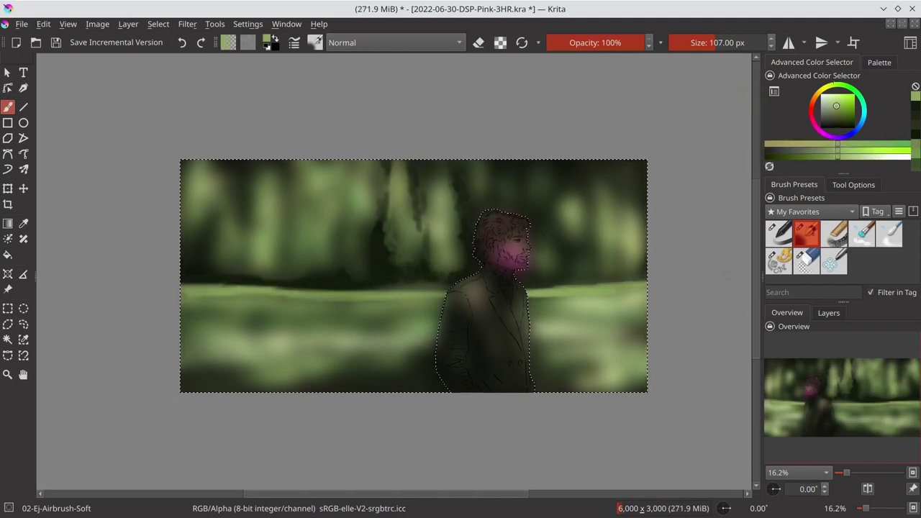
pyautogui.keyDown('ctrl'); pyautogui.click(190, 299); pyautogui.keyUp('ctrl')
pyautogui.keyDown('ctrl'); pyautogui.click(273, 302); pyautogui.keyUp('ctrl')
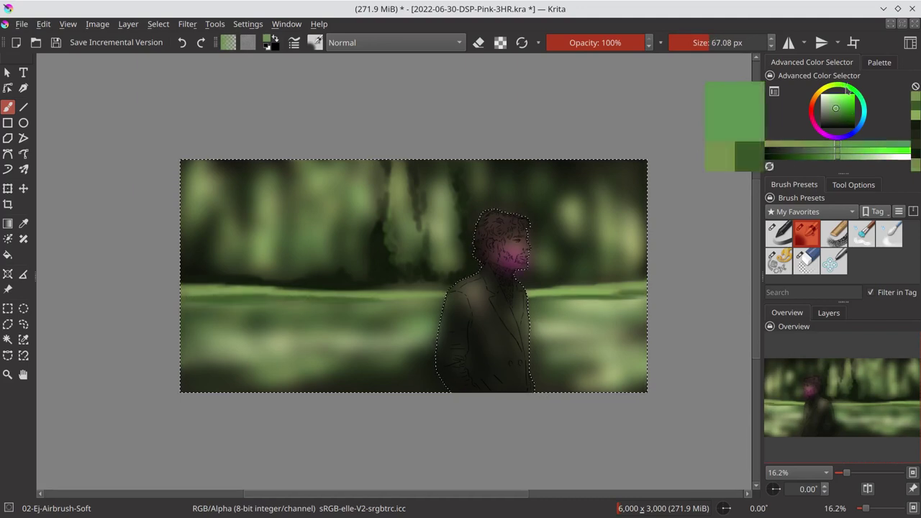
# Restore the figure selection, activate the Background layer, and streak light green across the lower meadow.
pyautogui.click(8, 308)
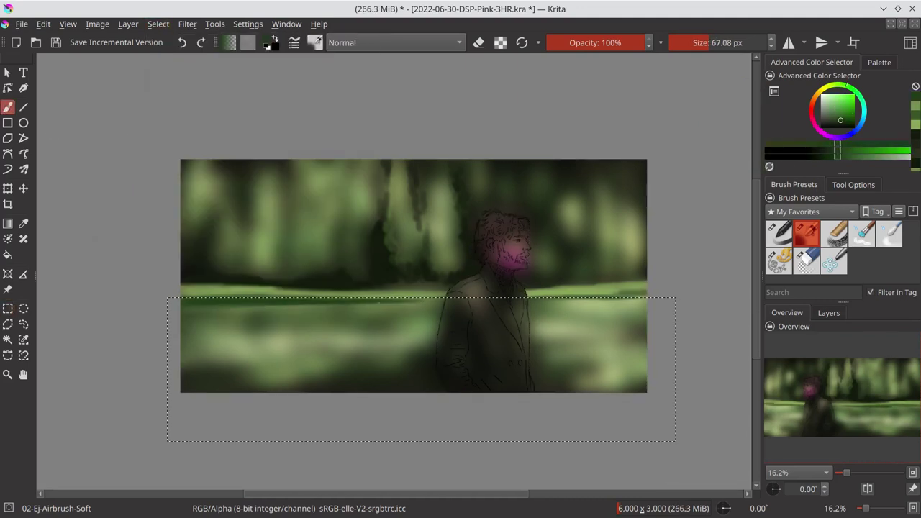
pyautogui.click(158, 24)
pyautogui.click(828, 312)
pyautogui.click(8, 339)
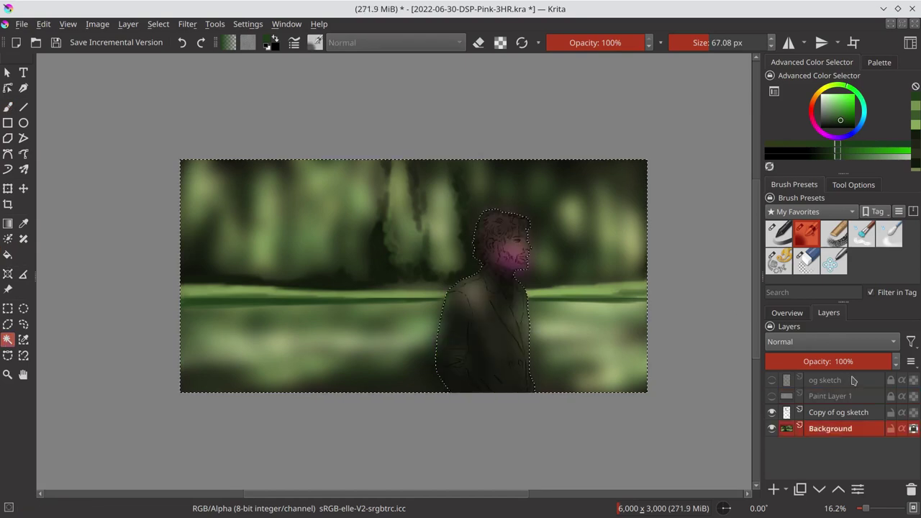
pyautogui.click(830, 429)
pyautogui.click(383, 362)
pyautogui.click(786, 313)
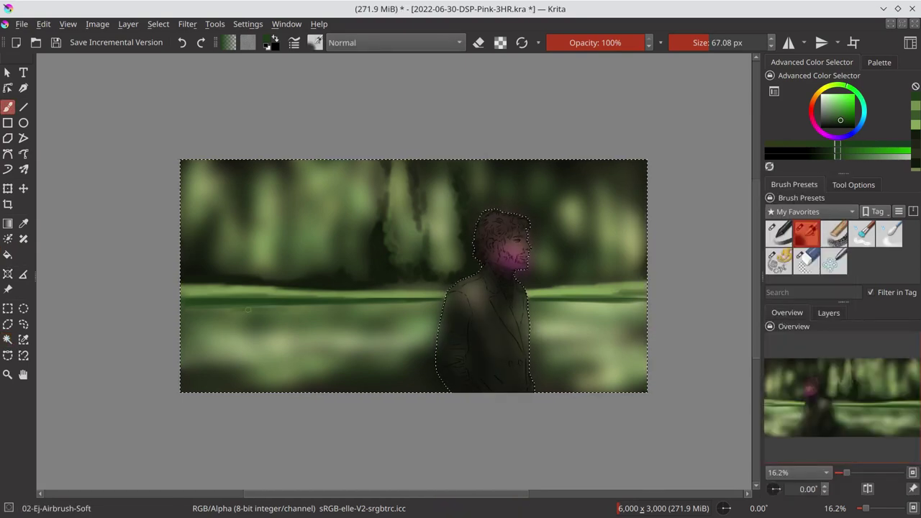
pyautogui.click(825, 98)
pyautogui.moveTo(184, 333); pyautogui.dragTo(403, 335)
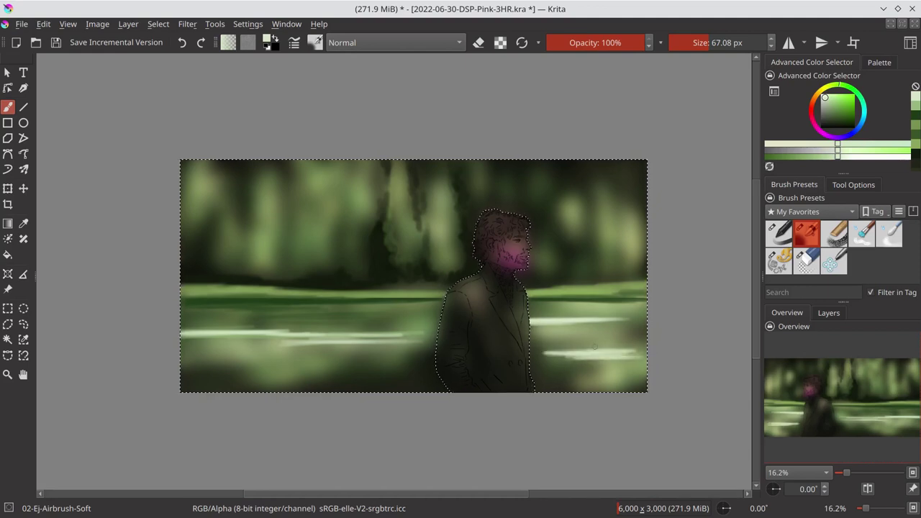
# Dab light and dark greens among the trees, highlight the tree tops, and save.
pyautogui.keyDown('ctrl'); pyautogui.click(404, 265); pyautogui.keyUp('ctrl')
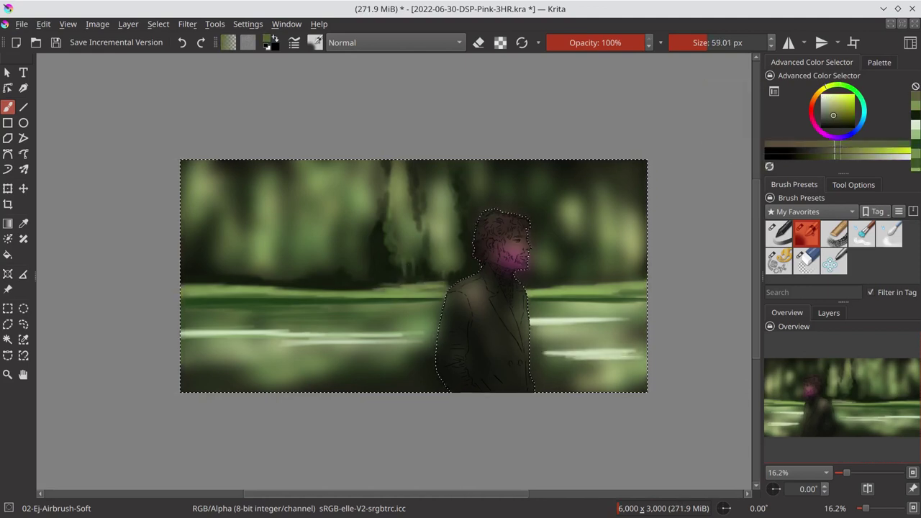
pyautogui.keyDown('ctrl'); pyautogui.click(358, 269); pyautogui.keyUp('ctrl')
pyautogui.keyDown('ctrl'); pyautogui.click(335, 244); pyautogui.keyUp('ctrl')
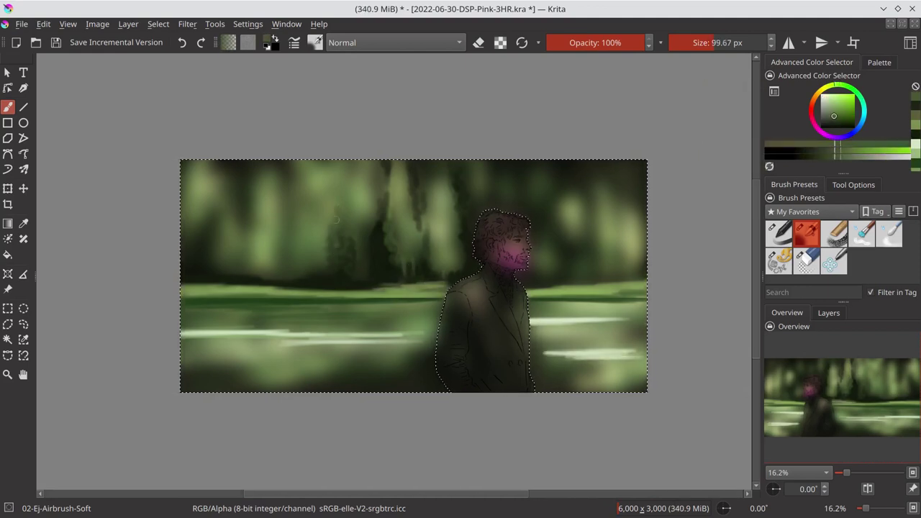
pyautogui.moveTo(333, 222)
pyautogui.mouseDown()
pyautogui.moveTo(333, 211)
pyautogui.moveTo(348, 236)
pyautogui.mouseUp()
pyautogui.keyDown('ctrl'); pyautogui.click(339, 216); pyautogui.keyUp('ctrl')
pyautogui.keyDown('ctrl'); pyautogui.click(314, 297); pyautogui.keyUp('ctrl')
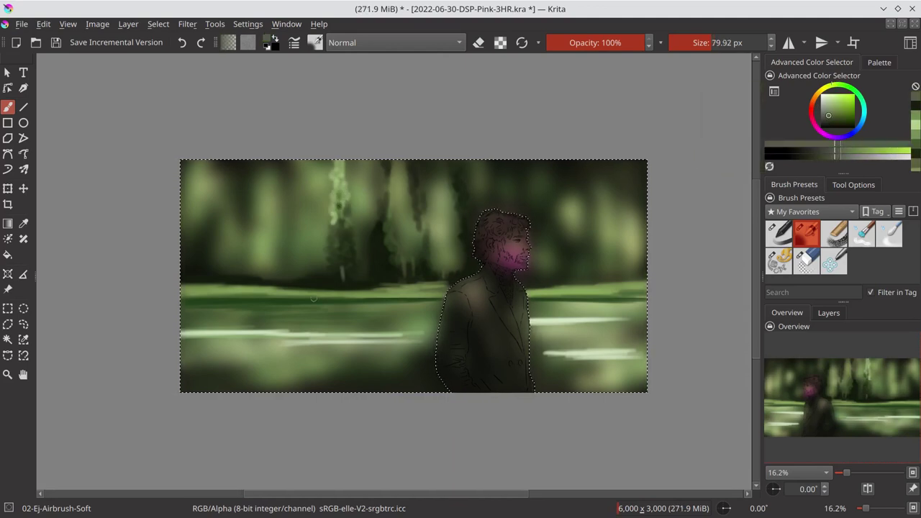
pyautogui.keyDown('ctrl'); pyautogui.click(353, 274); pyautogui.keyUp('ctrl')
pyautogui.keyDown('ctrl'); pyautogui.click(331, 374); pyautogui.keyUp('ctrl')
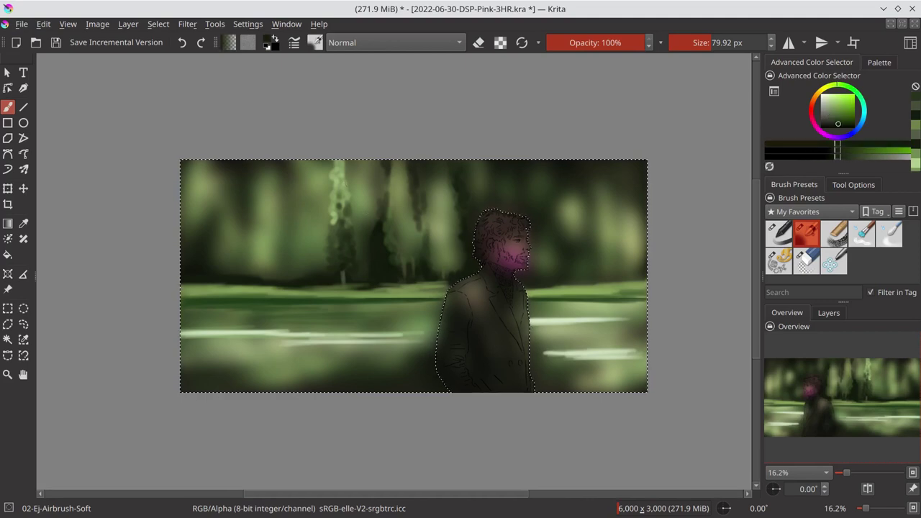
pyautogui.keyDown('ctrl'); pyautogui.click(358, 244); pyautogui.keyUp('ctrl')
pyautogui.keyDown('ctrl'); pyautogui.click(310, 209); pyautogui.keyUp('ctrl')
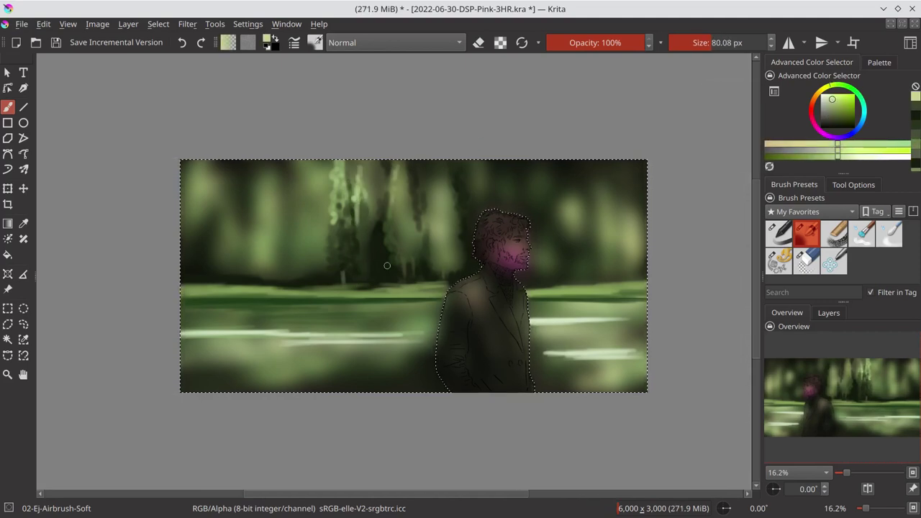
pyautogui.hotkey('ctrl', 's')
pyautogui.press('-')
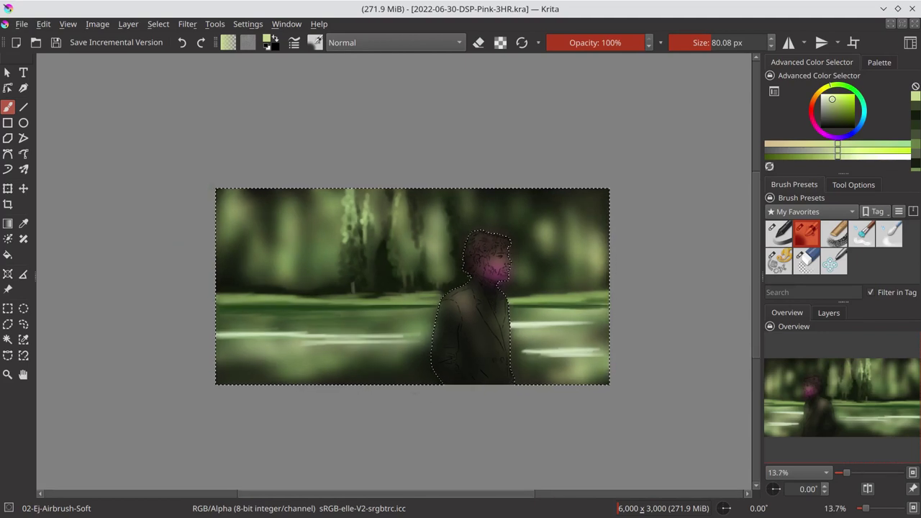
# Enlarge the airbrush and paint broad dark-green strokes sampled from the meadow around the man.
pyautogui.keyDown('ctrl'); pyautogui.click(393, 349); pyautogui.keyUp('ctrl')
pyautogui.moveTo(393, 349); pyautogui.dragTo(442, 318)
pyautogui.keyDown('ctrl'); pyautogui.click(473, 329); pyautogui.keyUp('ctrl')
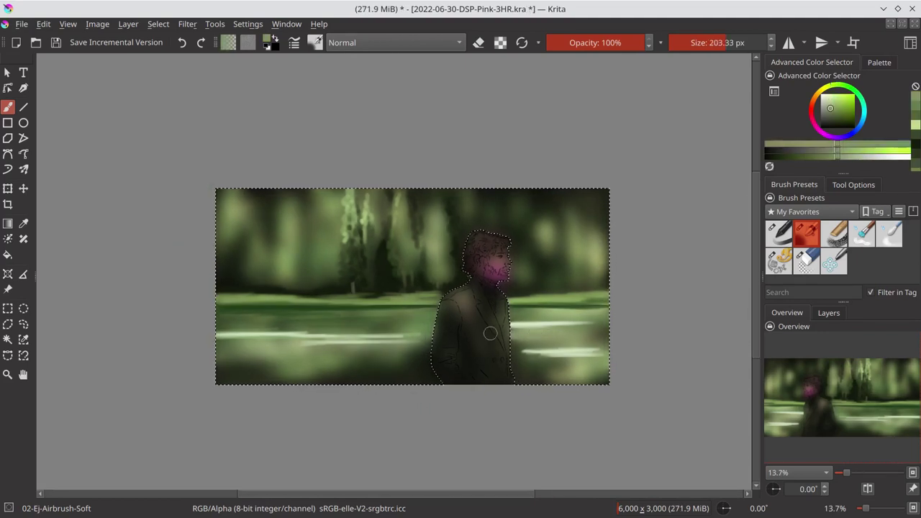
pyautogui.keyDown('ctrl'); pyautogui.click(372, 381); pyautogui.keyUp('ctrl')
pyautogui.keyDown('ctrl'); pyautogui.click(422, 366); pyautogui.keyUp('ctrl')
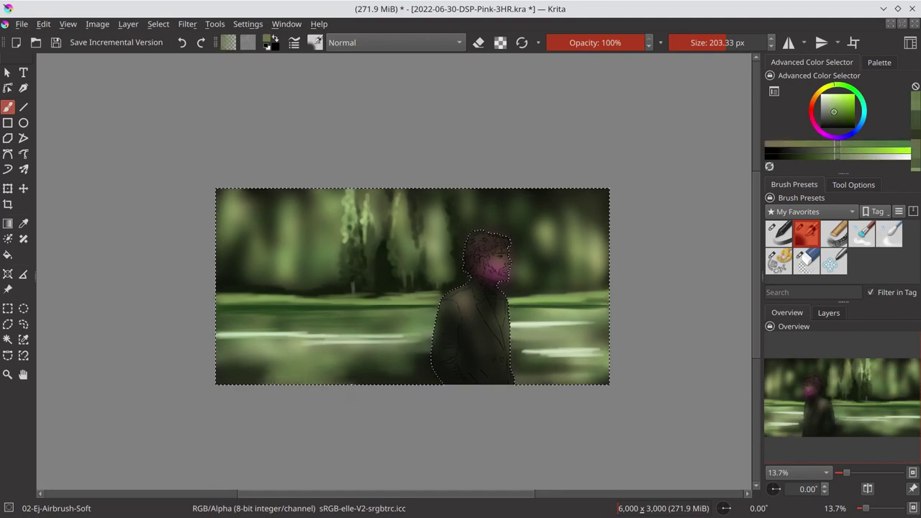
pyautogui.keyDown('ctrl'); pyautogui.click(435, 354); pyautogui.keyUp('ctrl')
pyautogui.keyDown('ctrl'); pyautogui.click(429, 370); pyautogui.keyUp('ctrl')
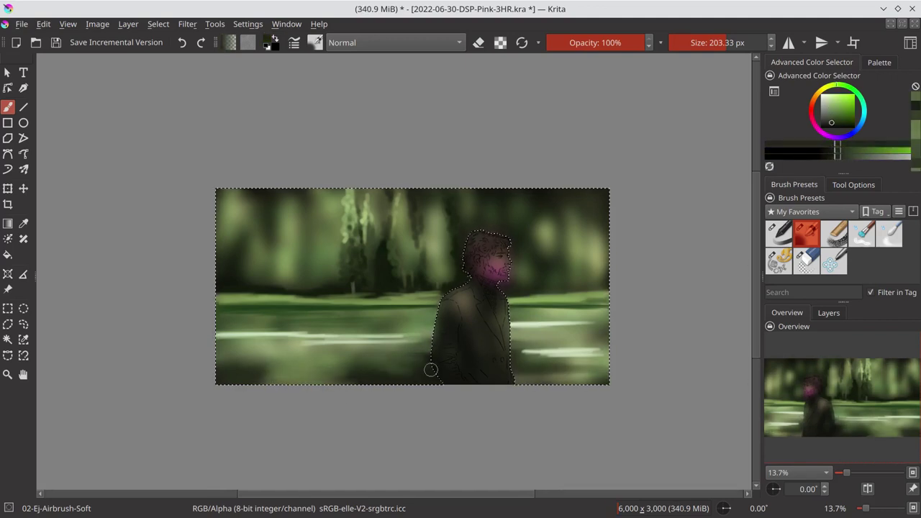
pyautogui.keyDown('ctrl'); pyautogui.click(233, 360); pyautogui.keyUp('ctrl')
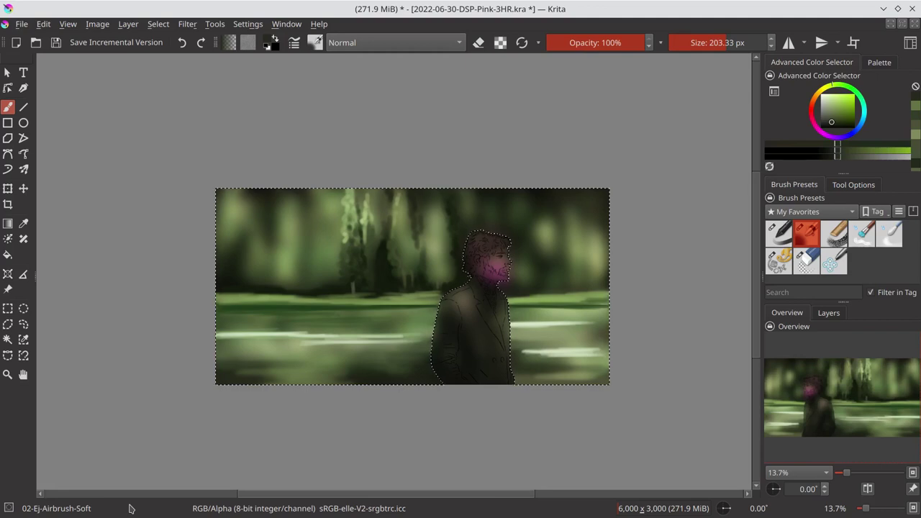
pyautogui.hotkey('ctrl', 'i')
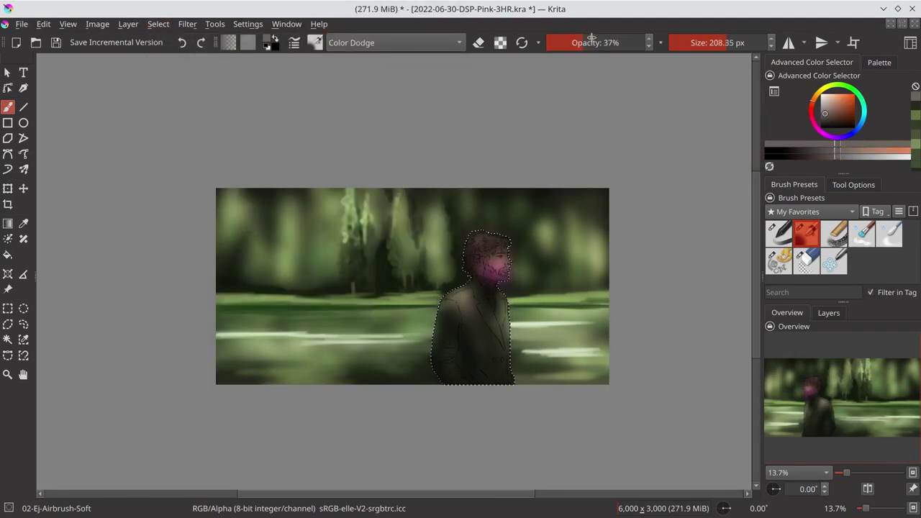
pyautogui.hotkey('alt', 'shift', 'n')
pyautogui.click(843, 113)
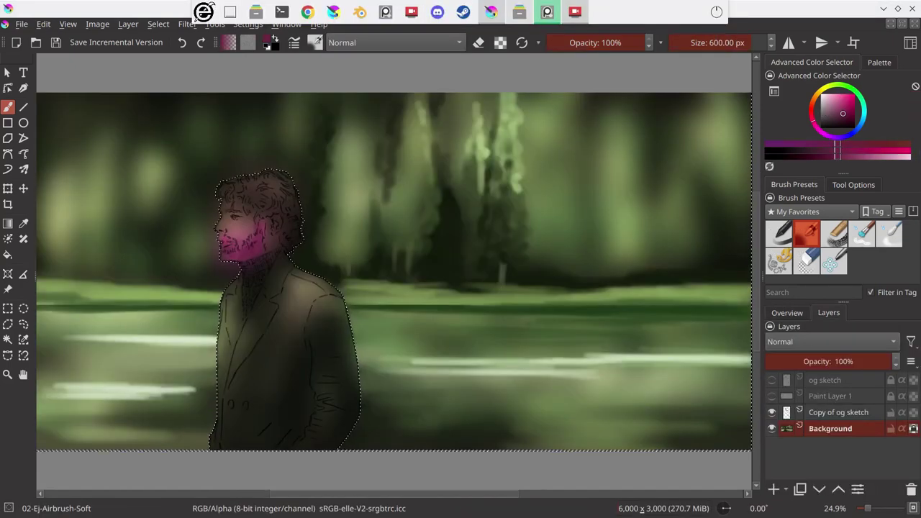
# Try a light green stroke on the coat, undo it, and return to the soft airbrush.
pyautogui.scroll(-2, 480, 274)
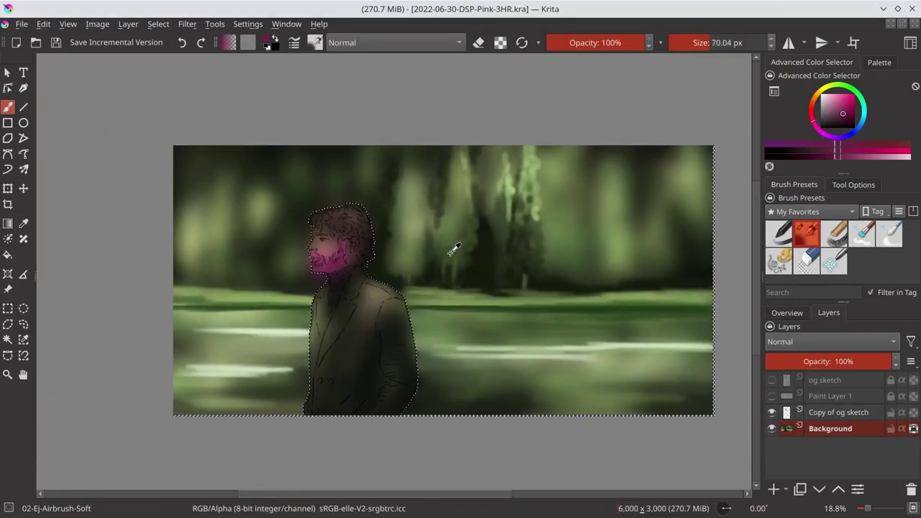
pyautogui.keyDown('ctrl'); pyautogui.click(284, 306); pyautogui.keyUp('ctrl')
pyautogui.press('/')
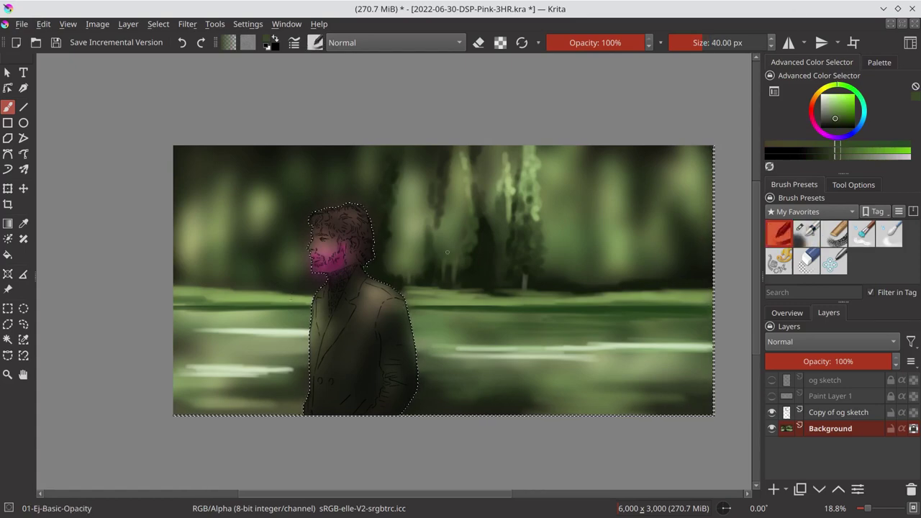
pyautogui.moveTo(366, 325); pyautogui.dragTo(349, 385)
pyautogui.hotkey('ctrl', 'z')
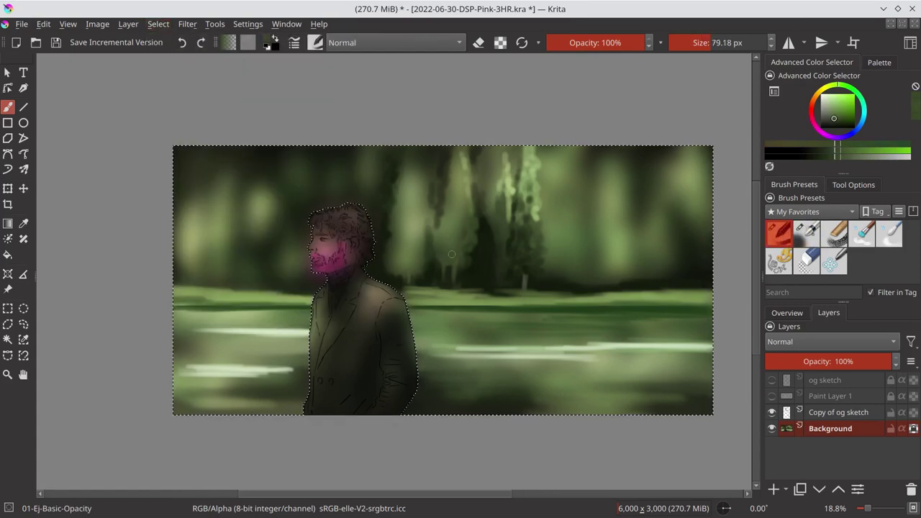
pyautogui.press('/')
# Darken the gap between the background trees with dark green, then save.
pyautogui.keyDown('ctrl'); pyautogui.click(430, 174); pyautogui.keyUp('ctrl')
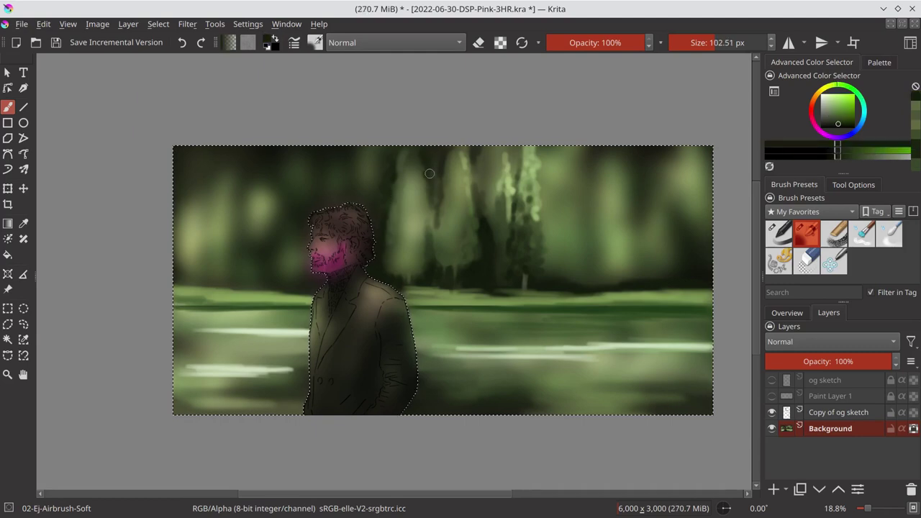
pyautogui.moveTo(430, 173)
pyautogui.mouseDown()
pyautogui.moveTo(491, 219)
pyautogui.moveTo(527, 226)
pyautogui.mouseUp()
pyautogui.keyDown('ctrl'); pyautogui.click(491, 220); pyautogui.keyUp('ctrl')
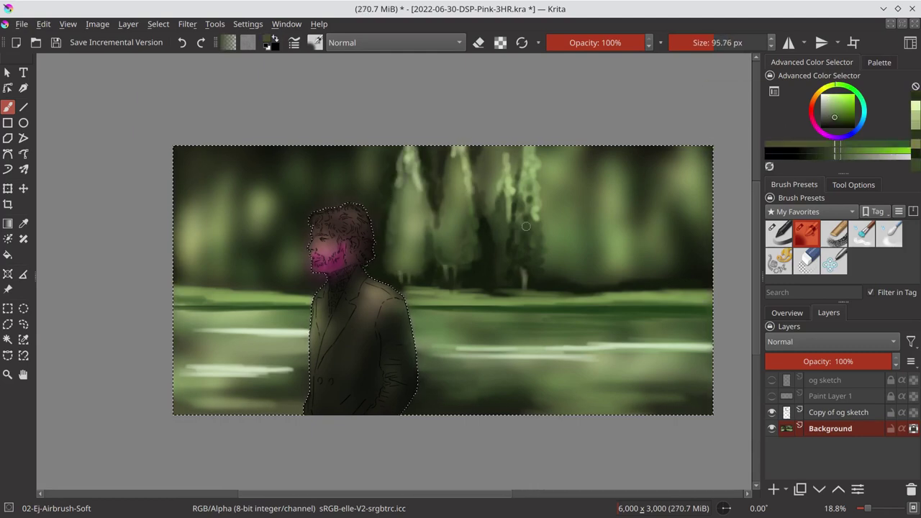
pyautogui.hotkey('ctrl', 's')
pyautogui.click(788, 312)
# Shade the tree trunks with dark vertical strokes and highlight them with light green.
pyautogui.press('m')
pyautogui.moveTo(650, 160); pyautogui.dragTo(784, 152)
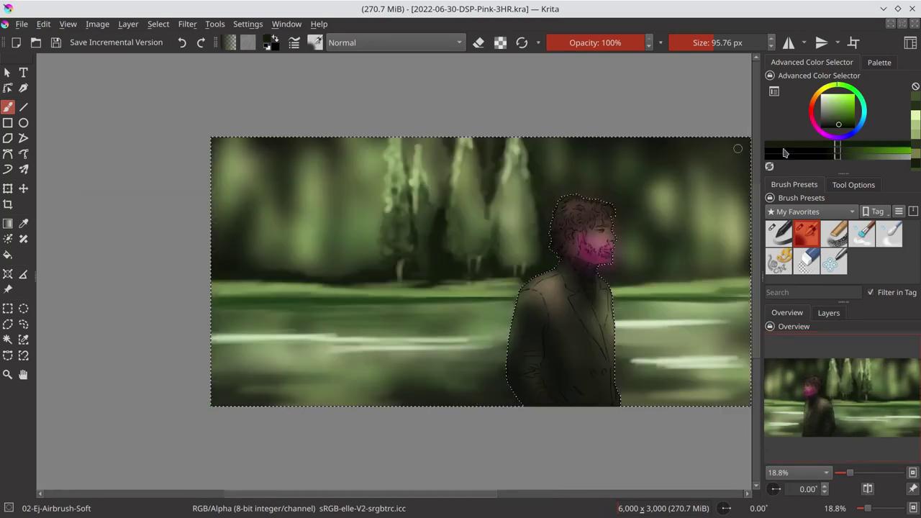
pyautogui.moveTo(344, 173); pyautogui.dragTo(341, 248)
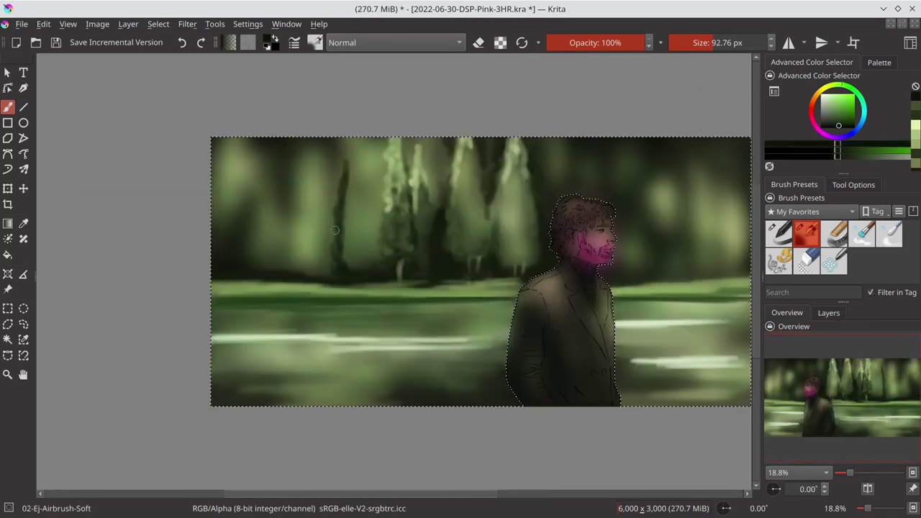
pyautogui.moveTo(370, 180); pyautogui.dragTo(368, 244)
pyautogui.keyDown('ctrl'); pyautogui.click(384, 216); pyautogui.keyUp('ctrl')
pyautogui.moveTo(384, 210); pyautogui.dragTo(382, 248)
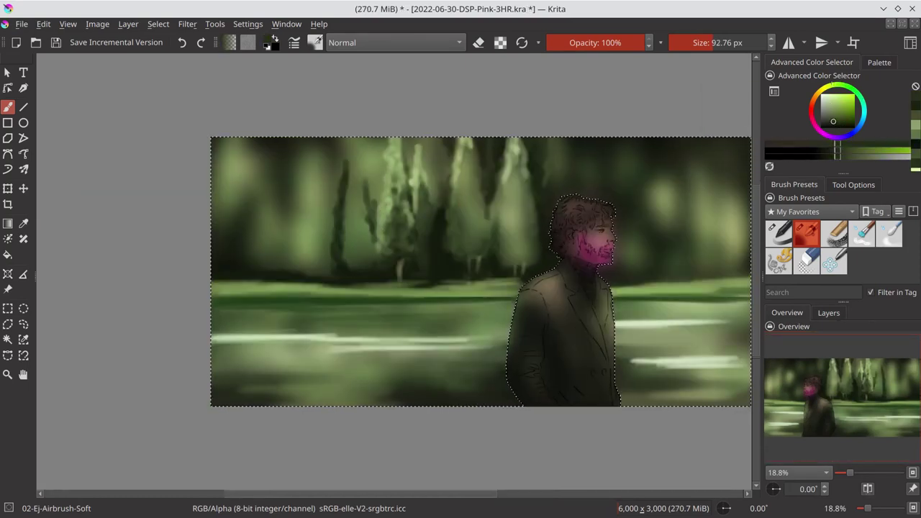
# Add more light green vertical highlights to the tree trunks.
pyautogui.keyDown('ctrl'); pyautogui.click(483, 216); pyautogui.keyUp('ctrl')
pyautogui.moveTo(560, 143); pyautogui.dragTo(558, 180)
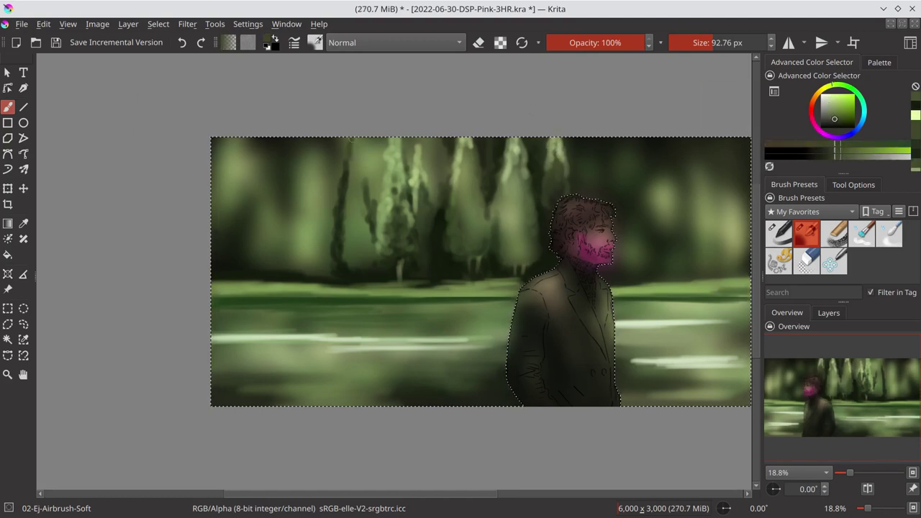
pyautogui.keyDown('ctrl'); pyautogui.click(393, 166); pyautogui.keyUp('ctrl')
pyautogui.moveTo(350, 141); pyautogui.dragTo(344, 268)
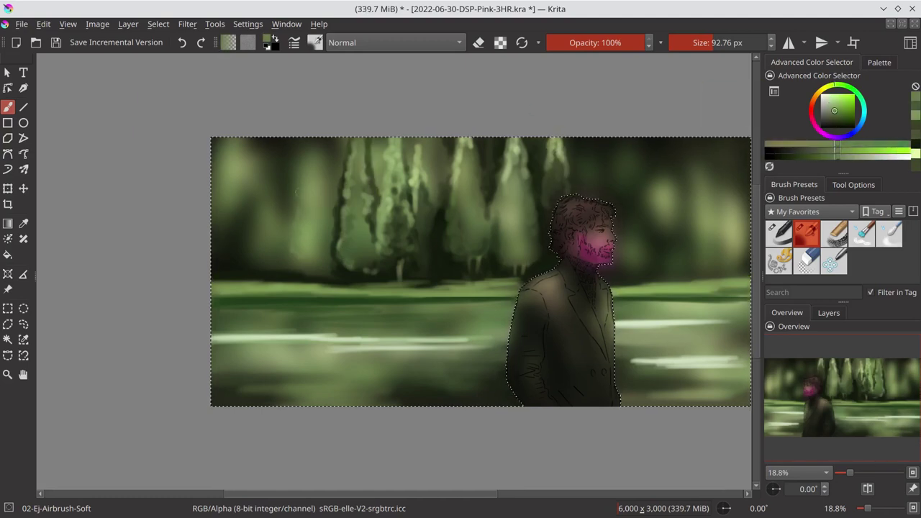
pyautogui.moveTo(309, 139); pyautogui.dragTo(311, 166)
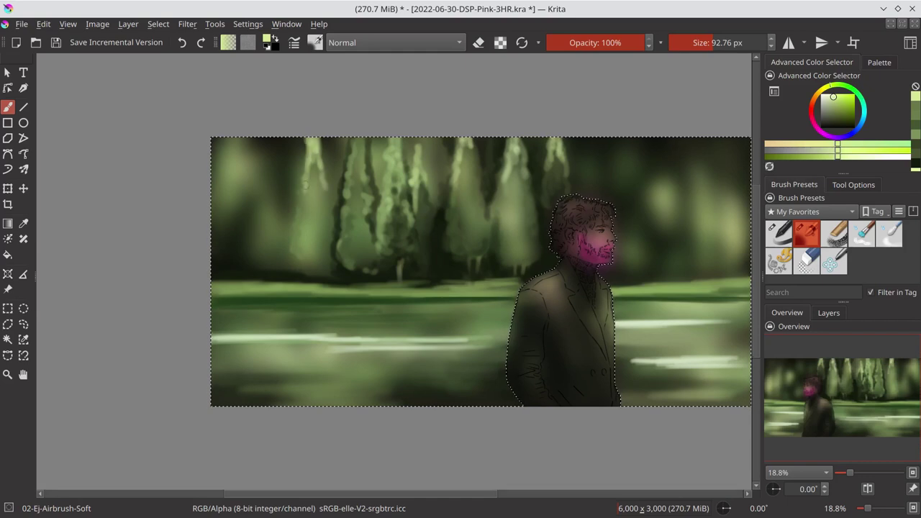
# Paint darker shading on the upper trees with sampled greens, then save.
pyautogui.keyDown('ctrl'); pyautogui.click(325, 229); pyautogui.keyUp('ctrl')
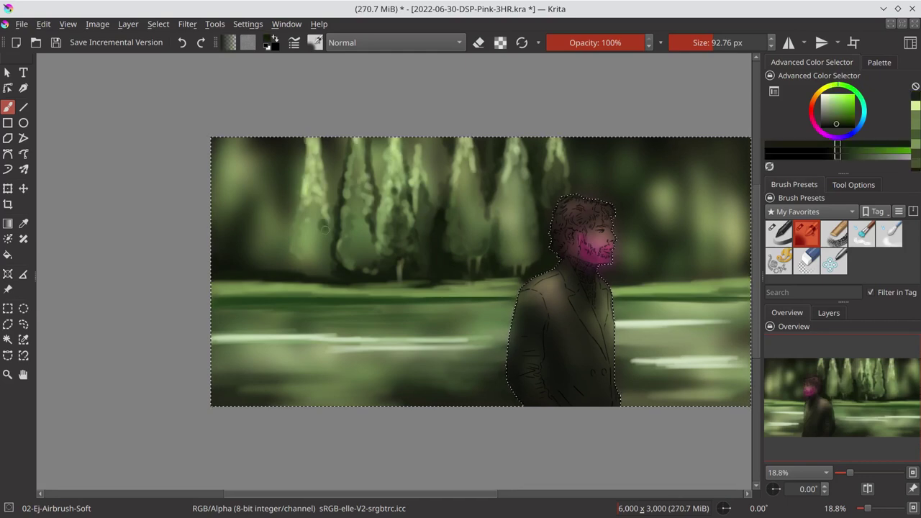
pyautogui.keyDown('ctrl'); pyautogui.click(338, 134); pyautogui.keyUp('ctrl')
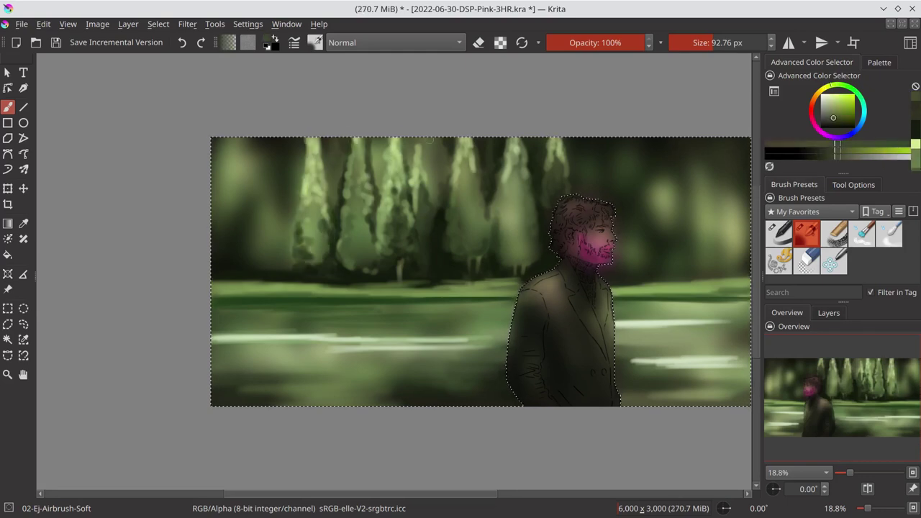
pyautogui.keyDown('ctrl'); pyautogui.click(429, 142); pyautogui.keyUp('ctrl')
pyautogui.moveTo(409, 141); pyautogui.dragTo(418, 155)
pyautogui.keyDown('ctrl'); pyautogui.click(303, 191); pyautogui.keyUp('ctrl')
pyautogui.hotkey('ctrl', 's')
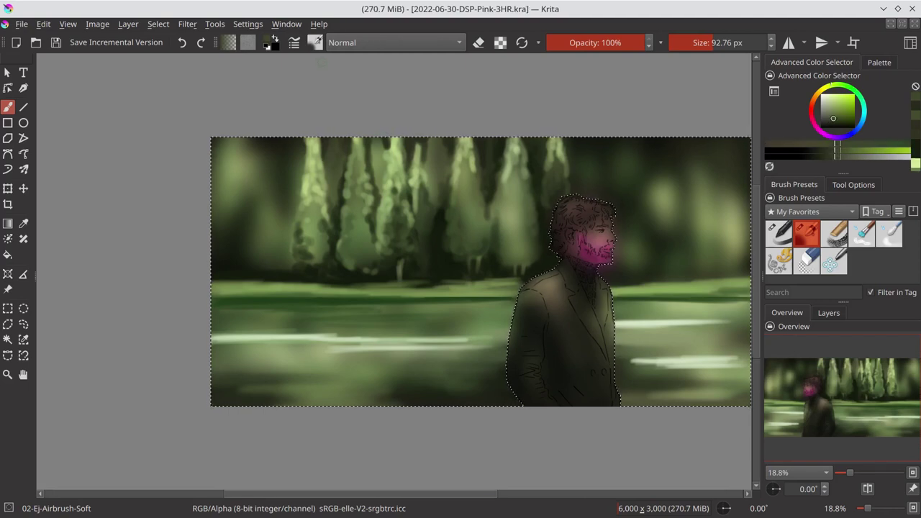
# Add dark strokes among the right-hand trees and a faint stroke right of the head.
pyautogui.moveTo(310, 256); pyautogui.dragTo(317, 281)
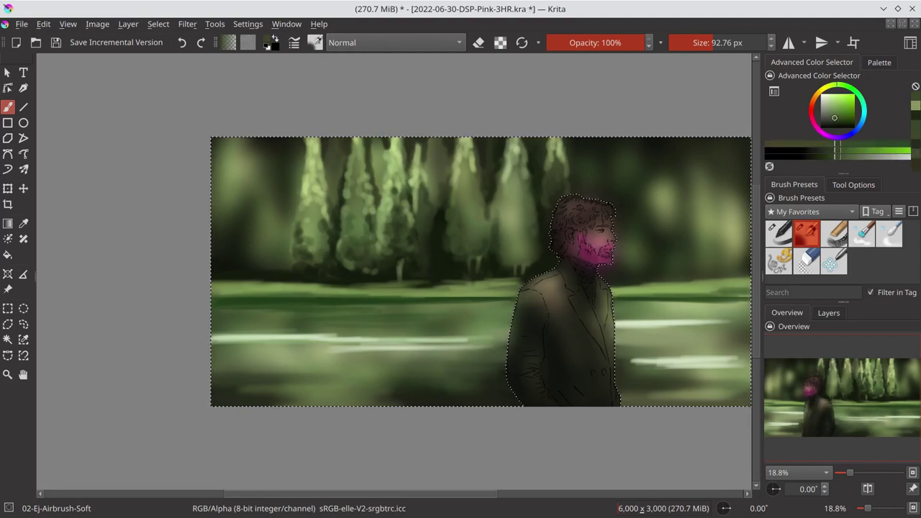
pyautogui.keyDown('ctrl'); pyautogui.click(475, 242); pyautogui.keyUp('ctrl')
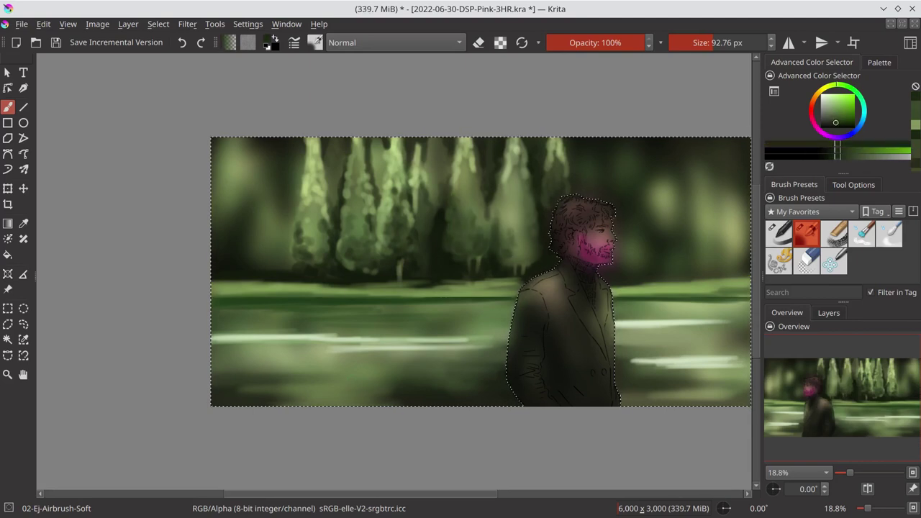
pyautogui.moveTo(503, 228); pyautogui.dragTo(520, 252)
pyautogui.click(832, 110)
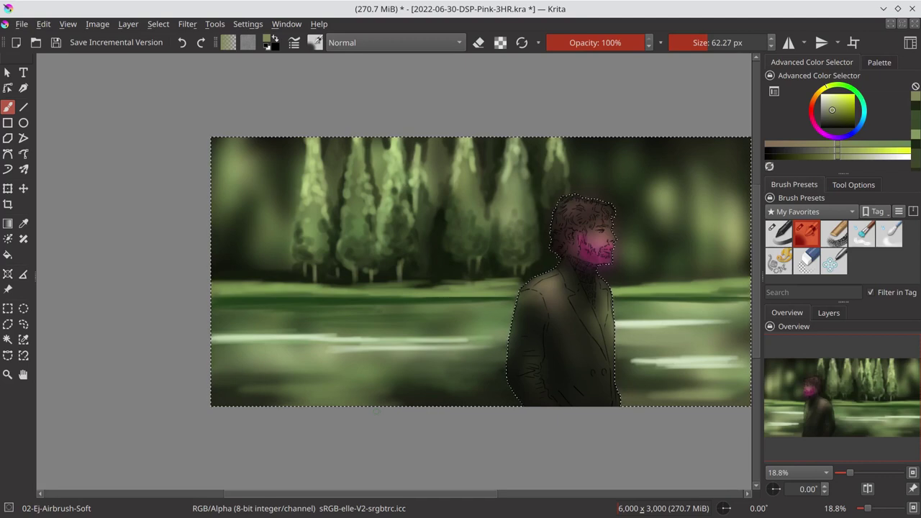
pyautogui.keyDown('ctrl'); pyautogui.click(475, 216); pyautogui.keyUp('ctrl')
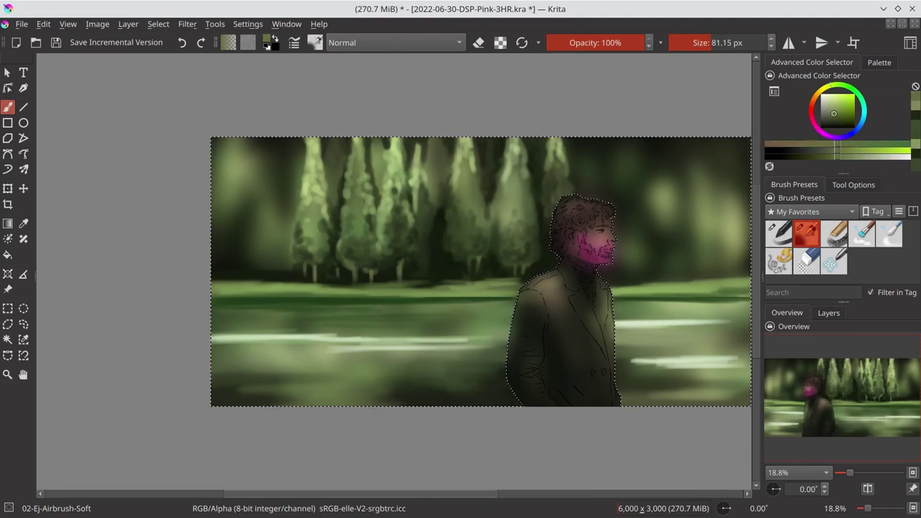
pyautogui.moveTo(634, 187); pyautogui.dragTo(634, 252)
# Paint a slim light yellow-green tree right of the man's head and save.
pyautogui.keyDown('ctrl'); pyautogui.click(593, 140); pyautogui.keyUp('ctrl')
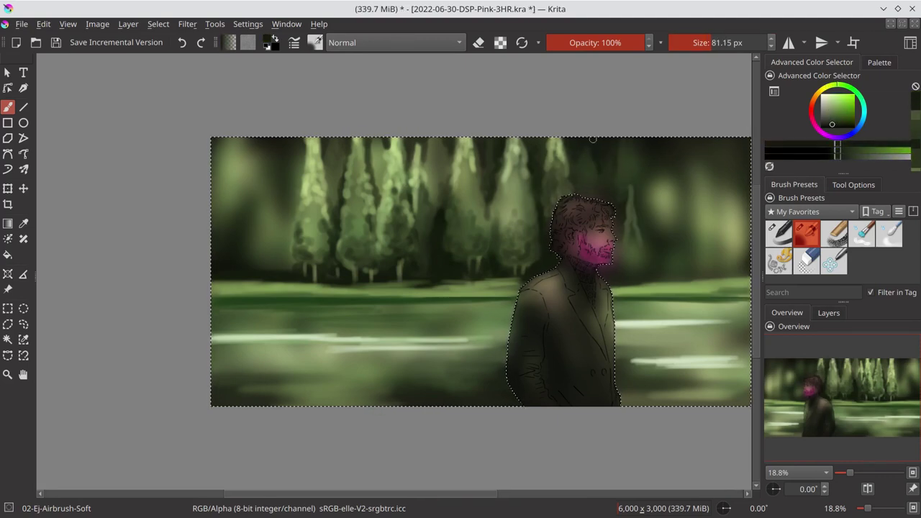
pyautogui.keyDown('ctrl'); pyautogui.click(607, 271); pyautogui.keyUp('ctrl')
pyautogui.moveTo(634, 189); pyautogui.dragTo(633, 260)
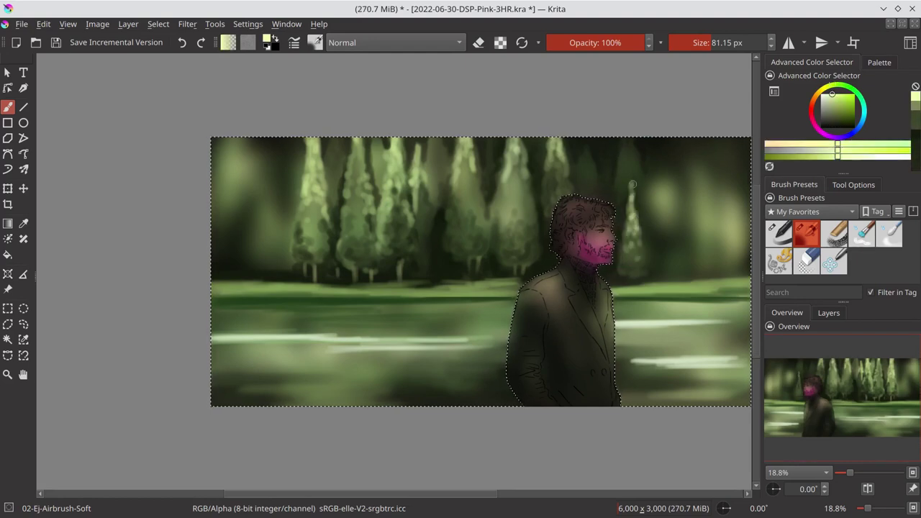
pyautogui.keyDown('ctrl'); pyautogui.click(719, 155); pyautogui.keyUp('ctrl')
pyautogui.press('[')
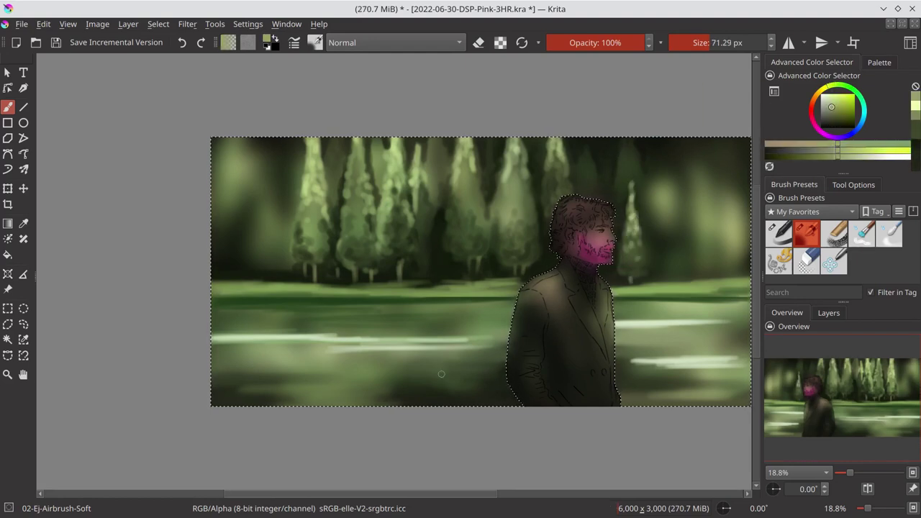
pyautogui.keyDown('ctrl'); pyautogui.click(549, 266); pyautogui.keyUp('ctrl')
pyautogui.hotkey('ctrl', 's')
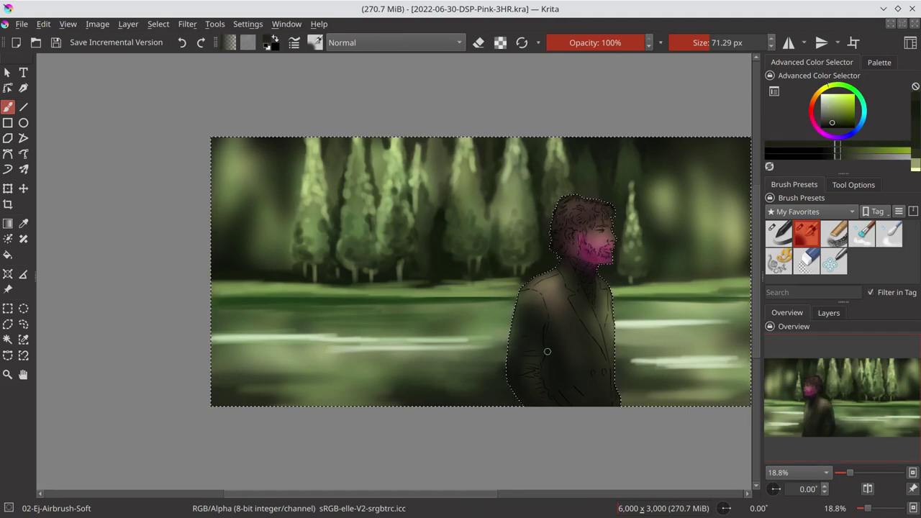
# Sample olive and green tones from the painting, shift the view left, and save.
pyautogui.keyDown('ctrl'); pyautogui.click(432, 309); pyautogui.keyUp('ctrl')
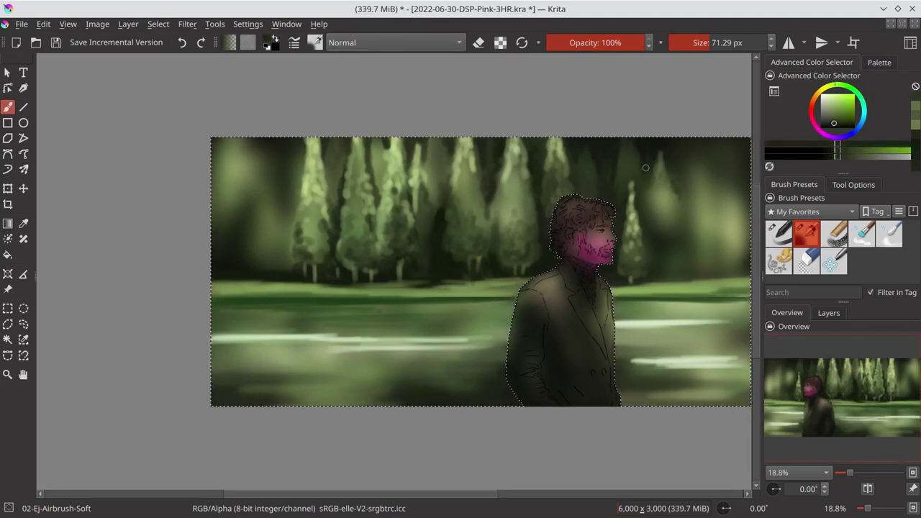
pyautogui.click(833, 91)
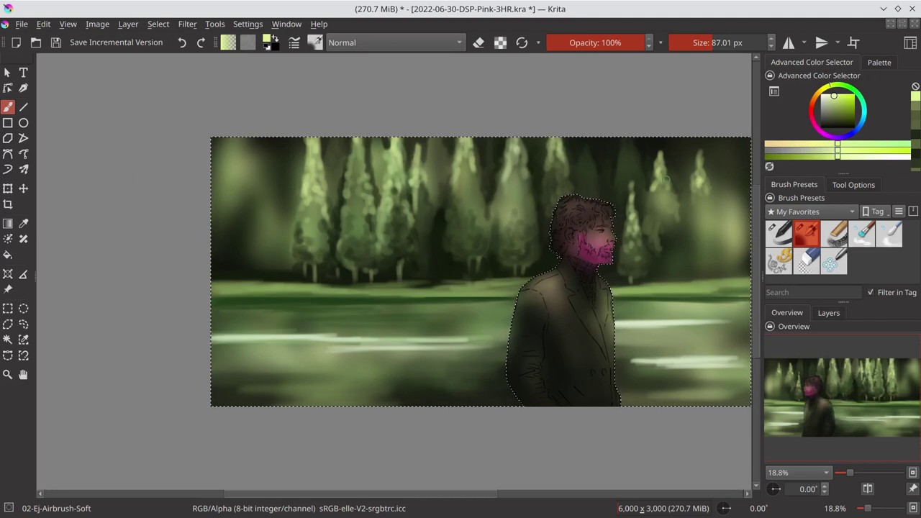
pyautogui.moveTo(666, 176); pyautogui.dragTo(638, 176)
pyautogui.keyDown('ctrl'); pyautogui.click(655, 205); pyautogui.keyUp('ctrl')
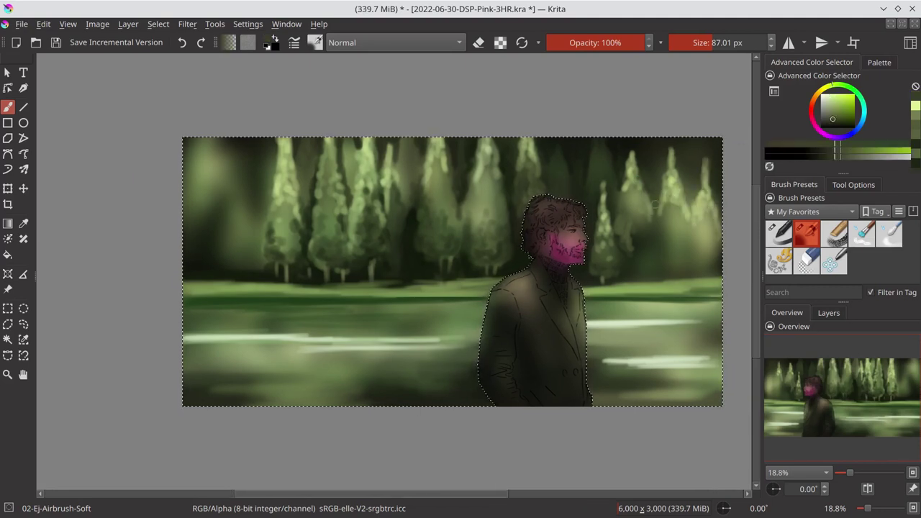
pyautogui.keyDown('ctrl'); pyautogui.click(576, 270); pyautogui.keyUp('ctrl')
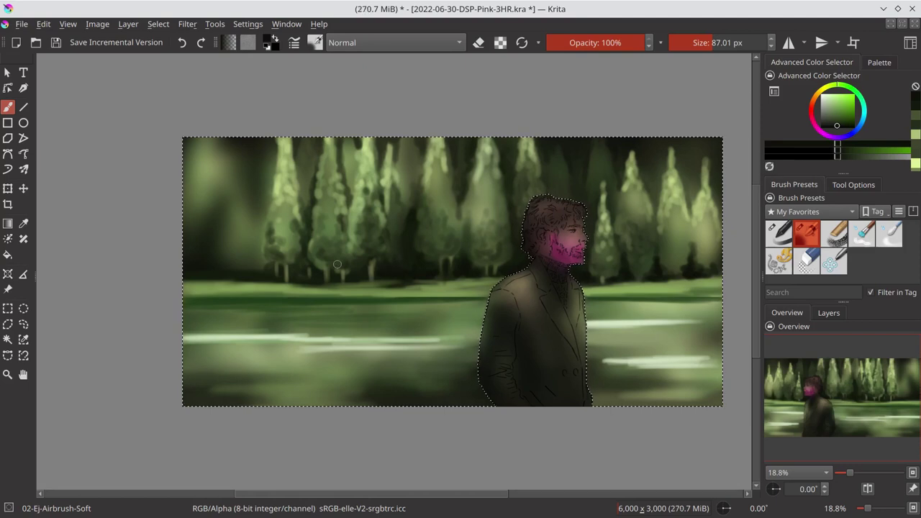
pyautogui.hotkey('ctrl', 's')
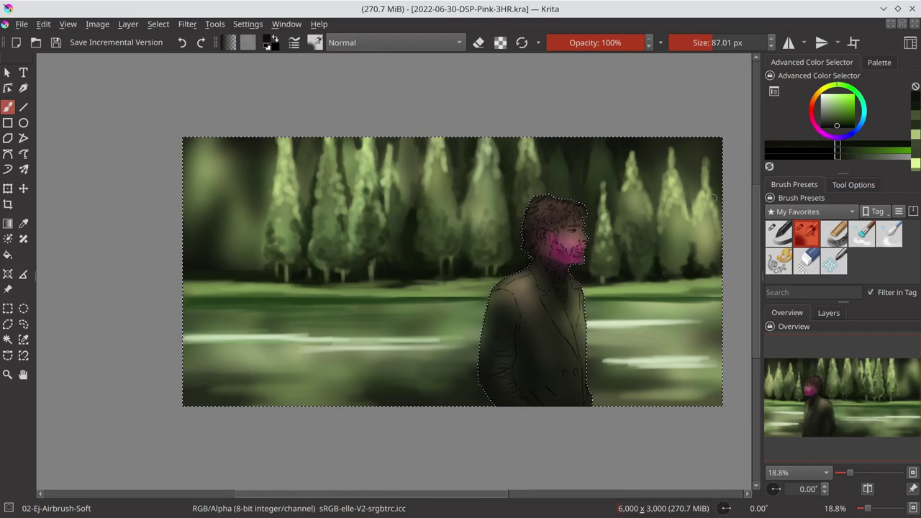
# Add a shaded light tree among the left trees and brighten their tops.
pyautogui.keyDown('ctrl'); pyautogui.click(702, 176); pyautogui.keyUp('ctrl')
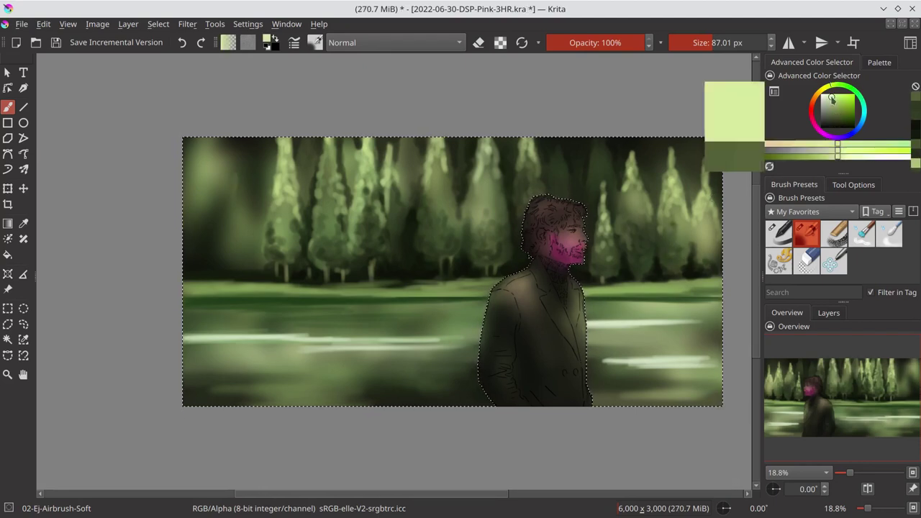
pyautogui.moveTo(242, 164)
pyautogui.mouseDown()
pyautogui.moveTo(228, 213)
pyautogui.moveTo(238, 234)
pyautogui.mouseUp()
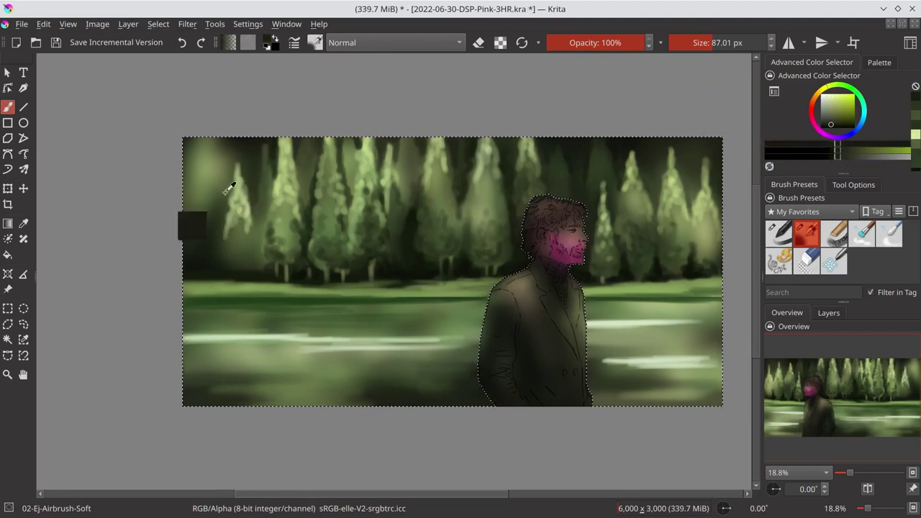
pyautogui.keyDown('ctrl'); pyautogui.click(227, 171); pyautogui.keyUp('ctrl')
pyautogui.moveTo(227, 172); pyautogui.dragTo(226, 192)
pyautogui.moveTo(245, 274); pyautogui.dragTo(245, 251)
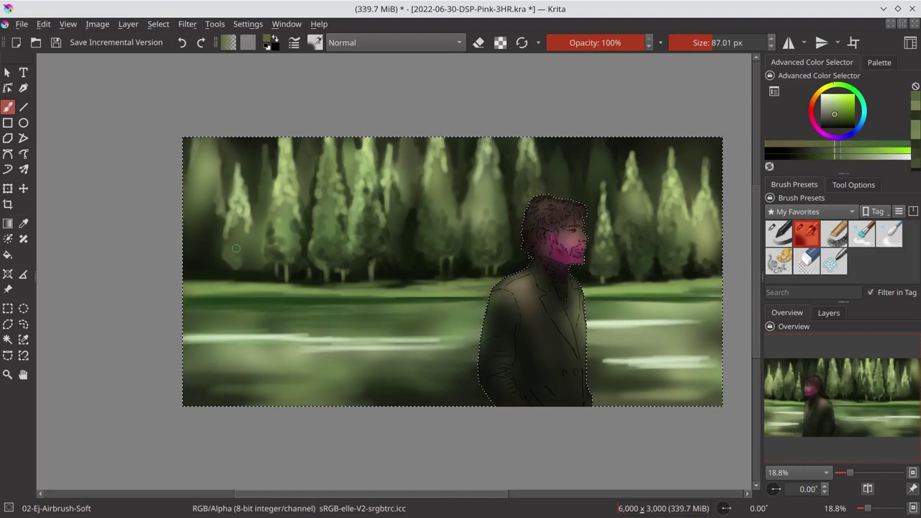
pyautogui.keyDown('ctrl'); pyautogui.click(205, 216); pyautogui.keyUp('ctrl')
pyautogui.moveTo(207, 141); pyautogui.dragTo(204, 171)
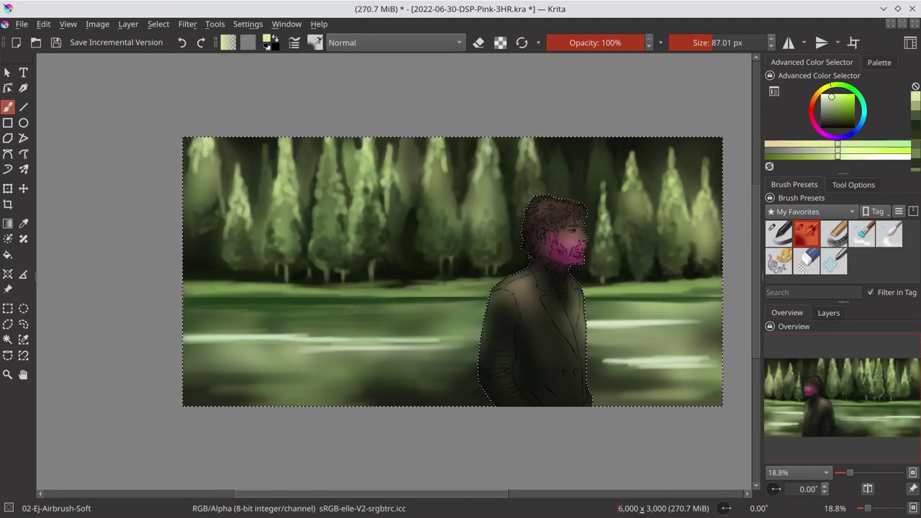
# Add dark marks at the tree bases and a light streak along the horizon, then save.
pyautogui.keyDown('ctrl'); pyautogui.click(216, 252); pyautogui.keyUp('ctrl')
pyautogui.keyDown('ctrl'); pyautogui.click(247, 276); pyautogui.keyUp('ctrl')
pyautogui.moveTo(210, 271); pyautogui.dragTo(242, 277)
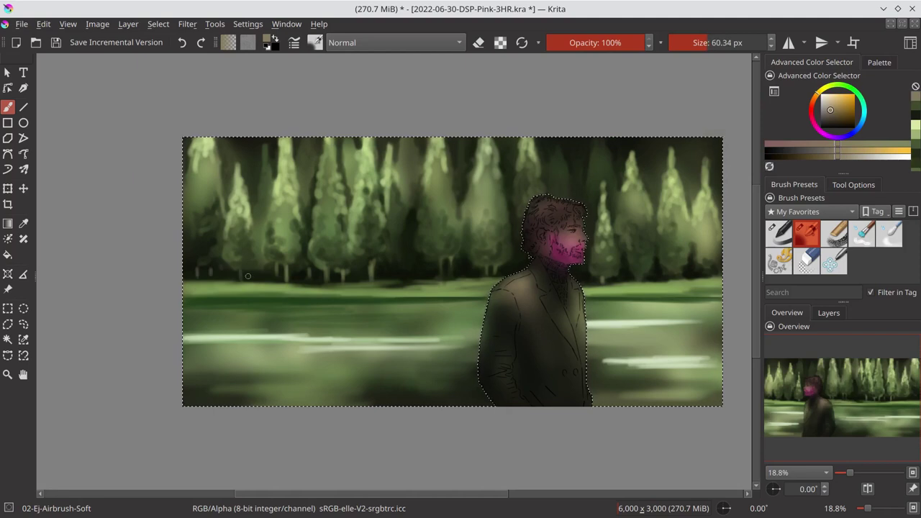
pyautogui.keyDown('ctrl'); pyautogui.click(189, 287); pyautogui.keyUp('ctrl')
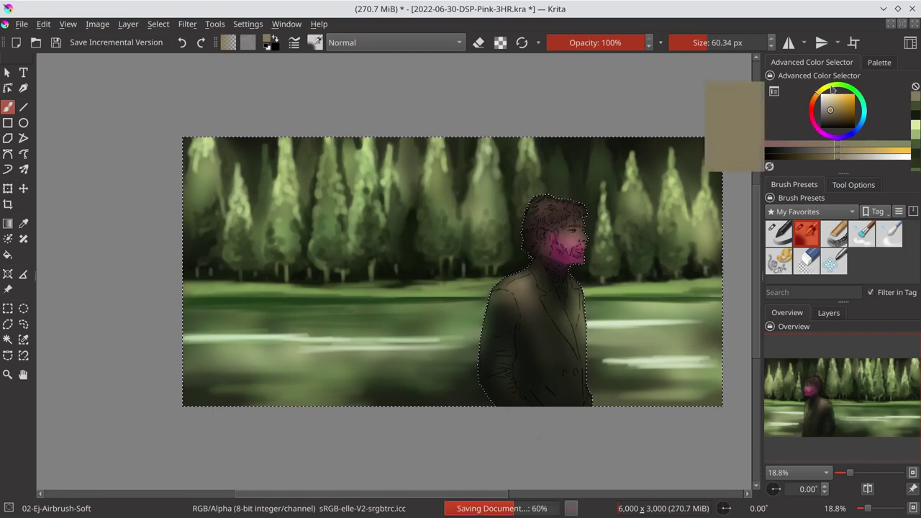
pyautogui.moveTo(186, 285); pyautogui.dragTo(720, 288)
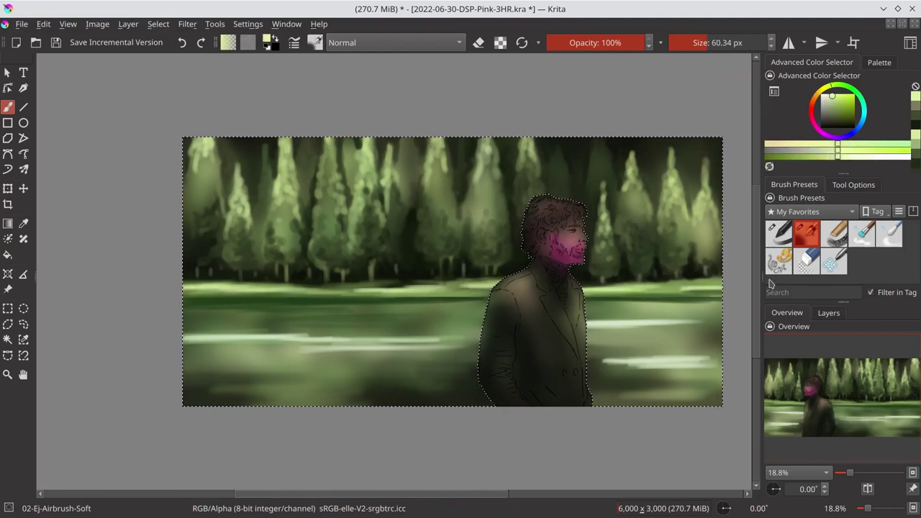
pyautogui.hotkey('ctrl', 's')
# Soften the left and central trees with Blender-Blur brush strokes, then save.
pyautogui.click(891, 234)
pyautogui.moveTo(243, 198); pyautogui.dragTo(233, 239)
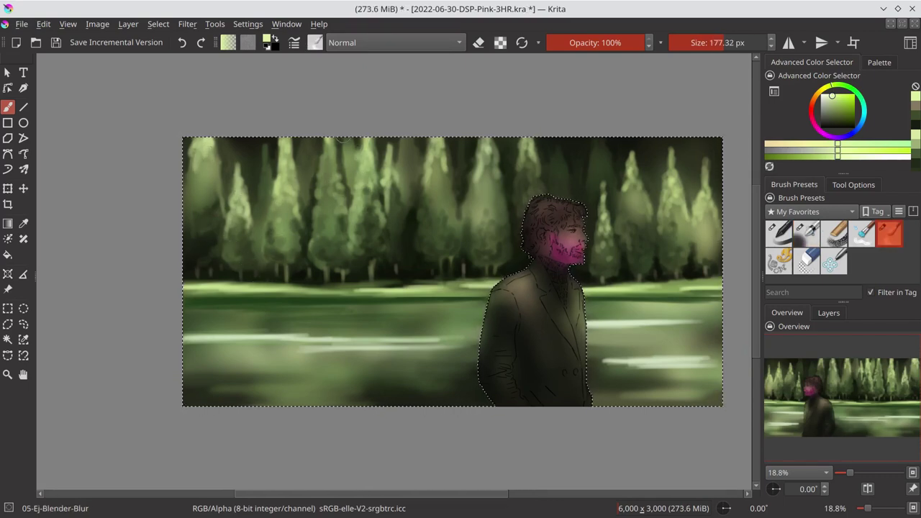
pyautogui.moveTo(390, 151); pyautogui.dragTo(391, 211)
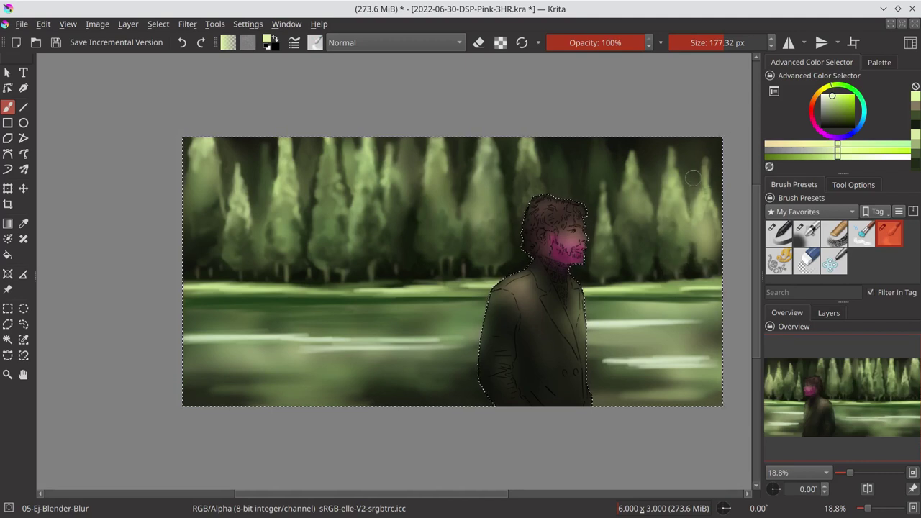
pyautogui.hotkey('ctrl', 's')
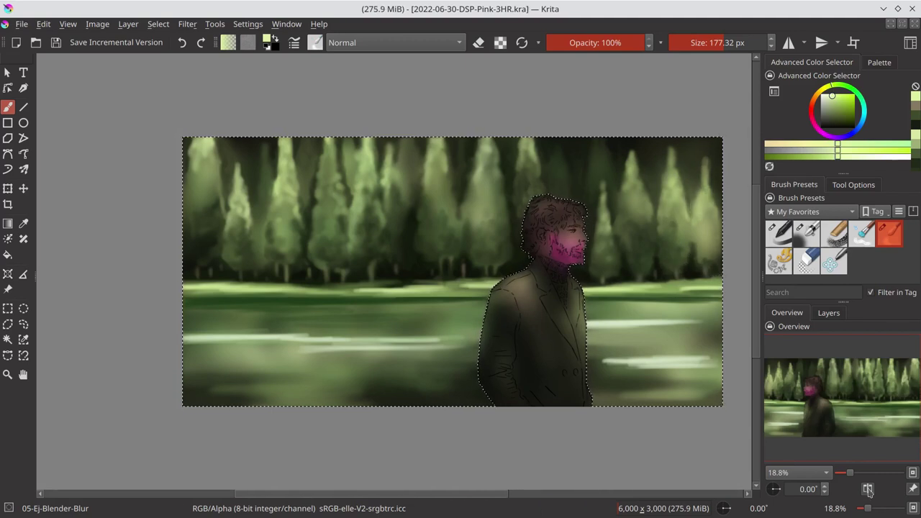
# Mirror the view, sample dark and grey-green tones near the tree line, save, then unmirror.
pyautogui.click(868, 489)
pyautogui.press('/')
pyautogui.keyDown('ctrl'); pyautogui.click(121, 299); pyautogui.keyUp('ctrl')
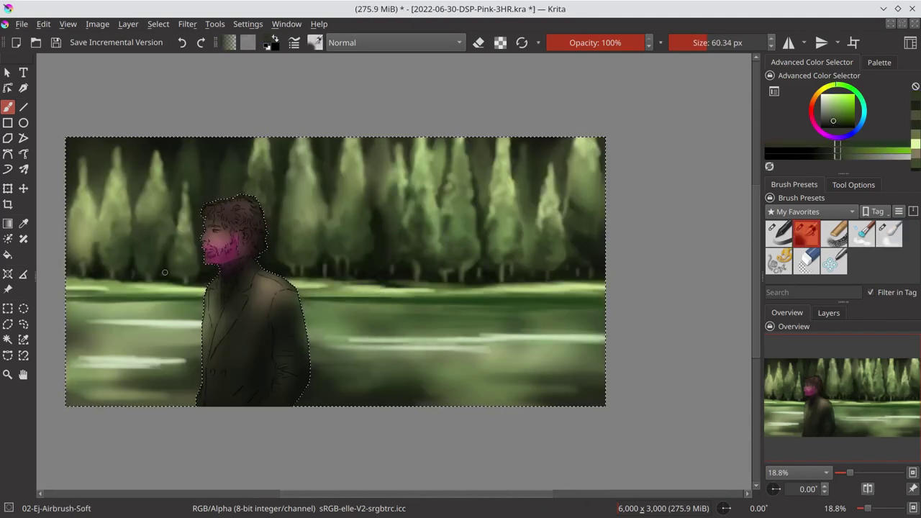
pyautogui.keyDown('ctrl'); pyautogui.click(502, 283); pyautogui.keyUp('ctrl')
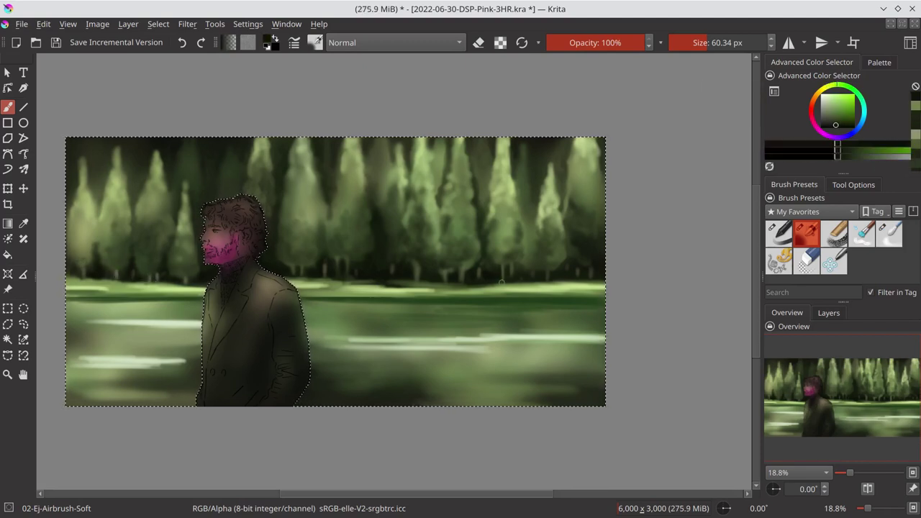
pyautogui.keyDown('ctrl'); pyautogui.click(551, 276); pyautogui.keyUp('ctrl')
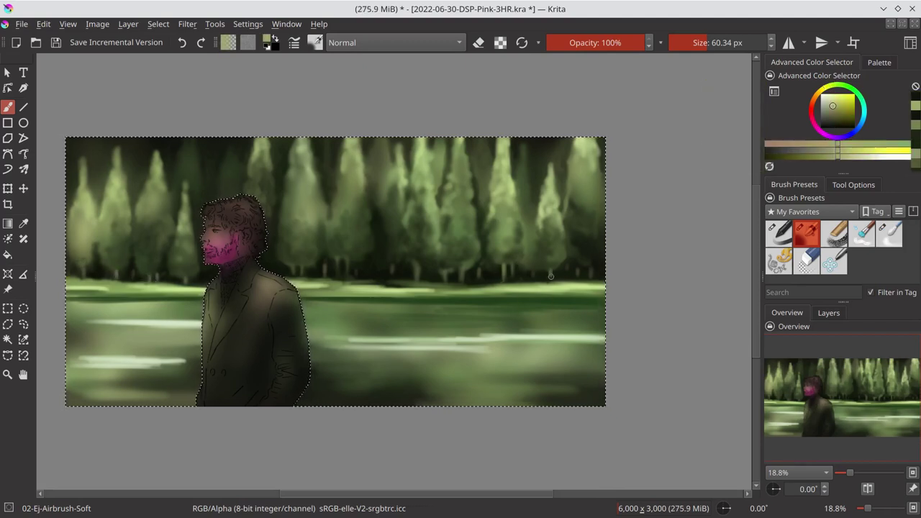
pyautogui.keyDown('ctrl'); pyautogui.click(175, 280); pyautogui.keyUp('ctrl')
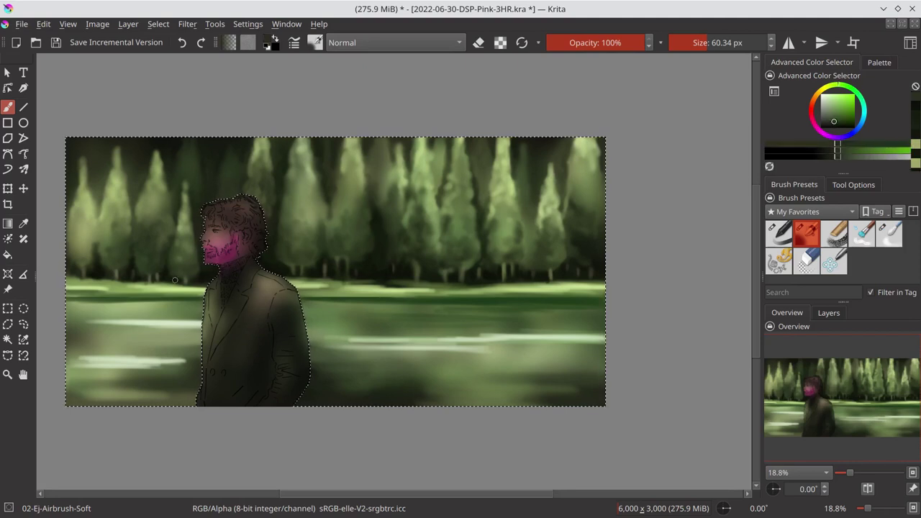
pyautogui.hotkey('ctrl', 's')
pyautogui.click(867, 489)
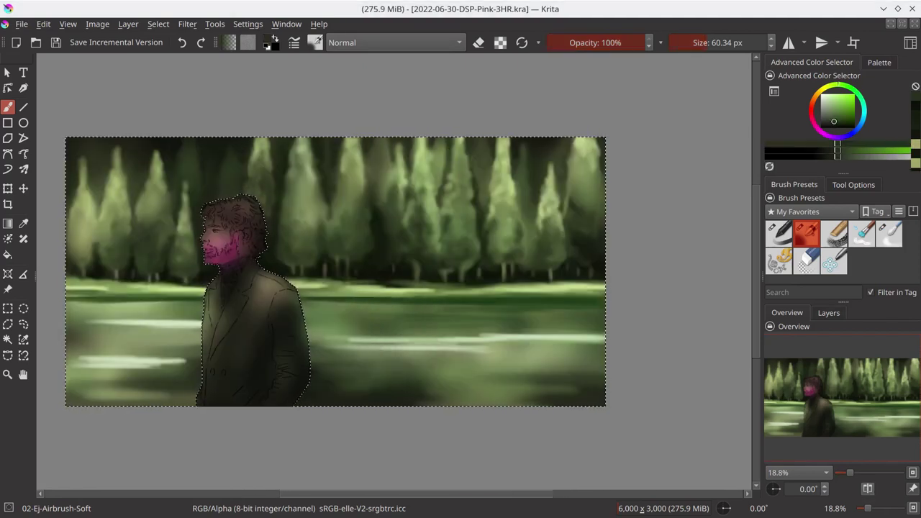
# Darken the curly hair with airbrush strokes and adjust to a muted purple colour.
pyautogui.scroll(3, 391, 171)
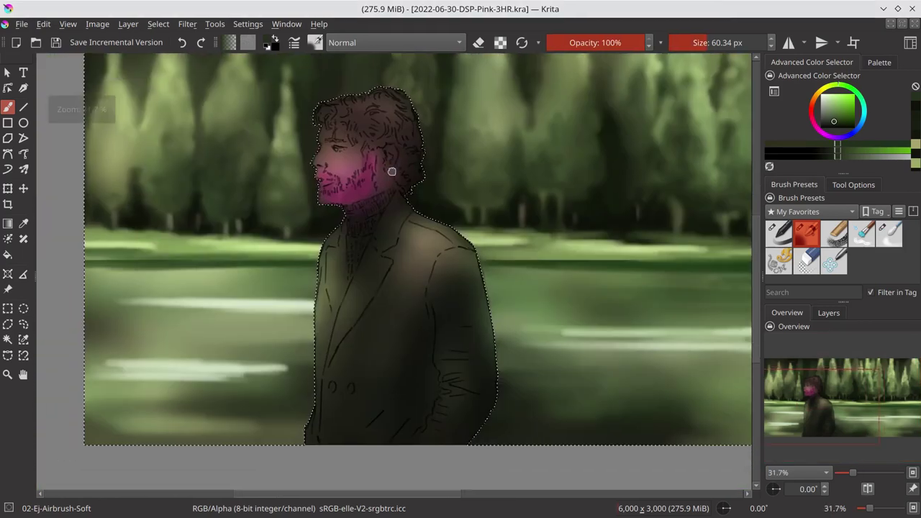
pyautogui.keyDown('ctrl'); pyautogui.click(392, 171); pyautogui.keyUp('ctrl')
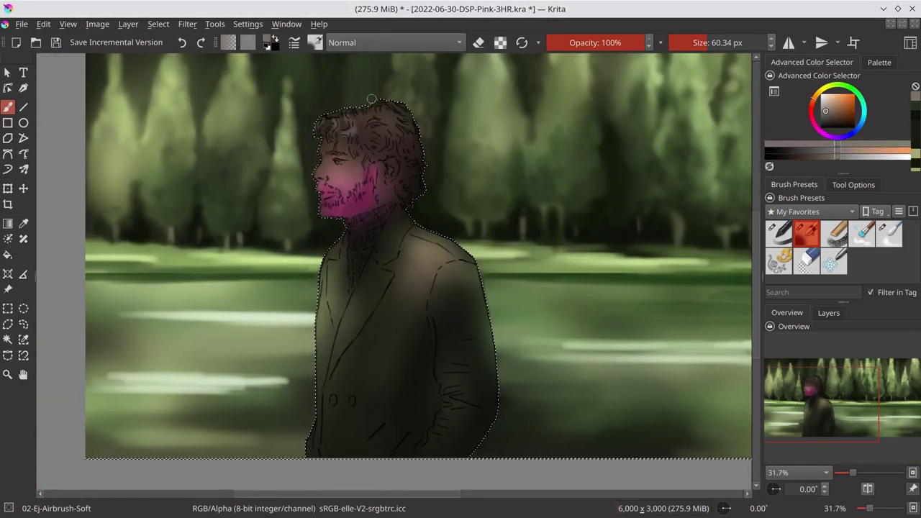
pyautogui.moveTo(826, 122); pyautogui.dragTo(838, 126)
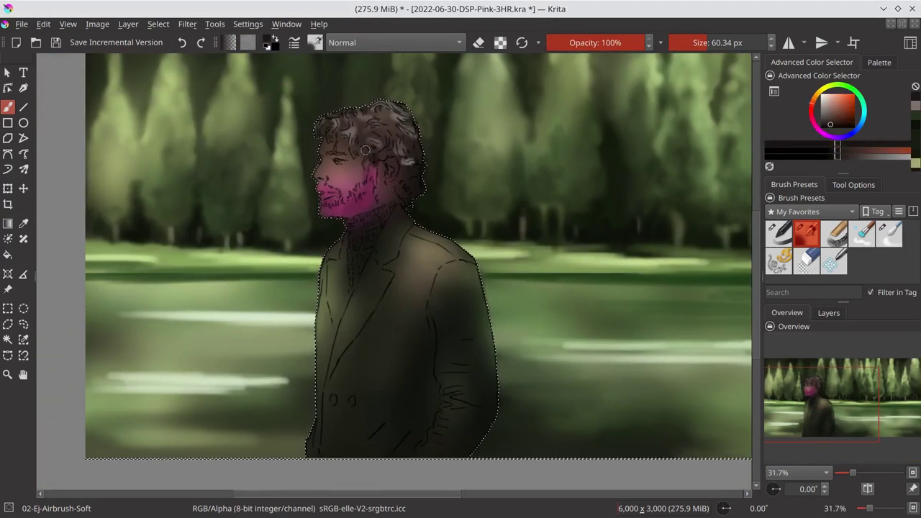
pyautogui.moveTo(363, 139); pyautogui.dragTo(383, 155)
pyautogui.moveTo(339, 130); pyautogui.dragTo(401, 162)
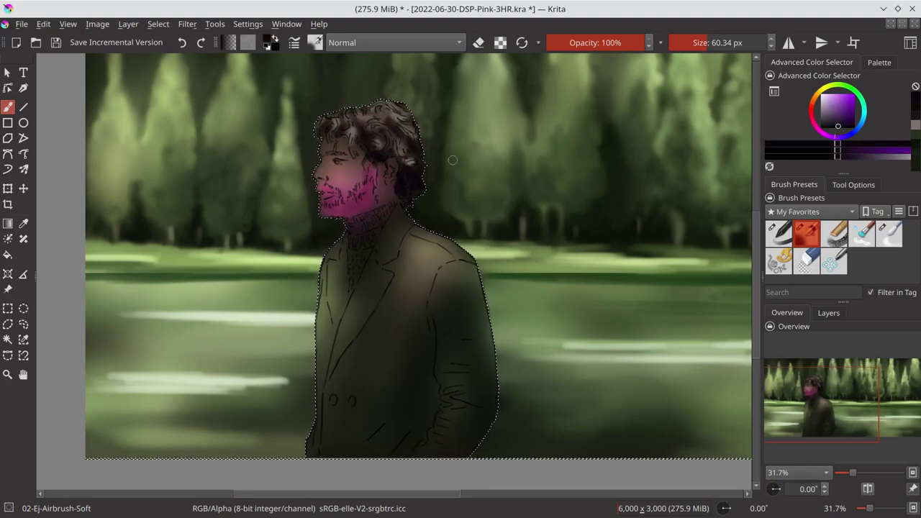
pyautogui.keyDown('ctrl'); pyautogui.click(376, 152); pyautogui.keyUp('ctrl')
pyautogui.press('l')
pyautogui.press('l')
pyautogui.press('l')
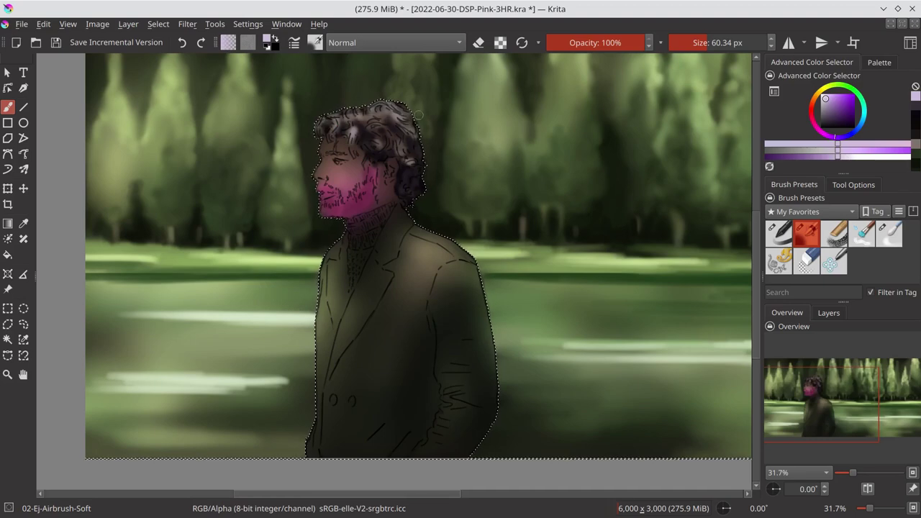
pyautogui.press('k')
# Paint the Color 3 palette skin tone over the cheek, ear and neck, then save.
pyautogui.click(875, 70)
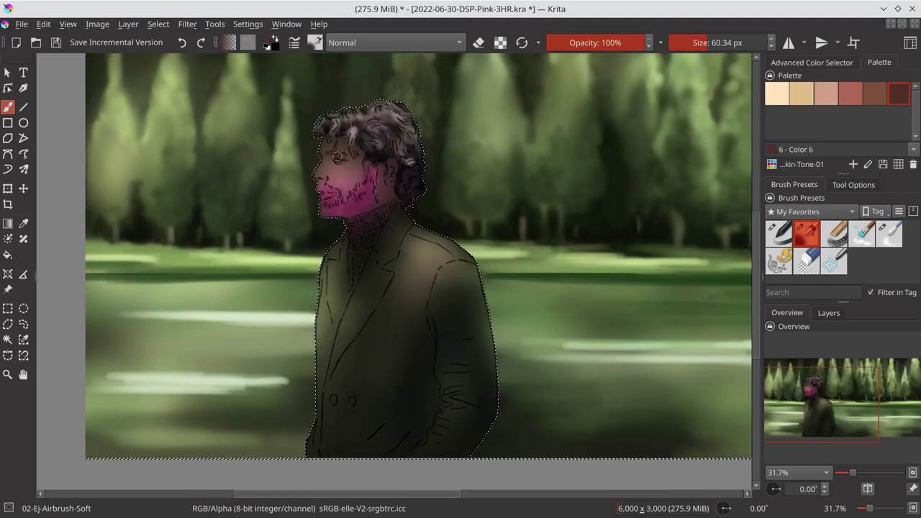
pyautogui.click(812, 62)
pyautogui.click(879, 62)
pyautogui.click(826, 94)
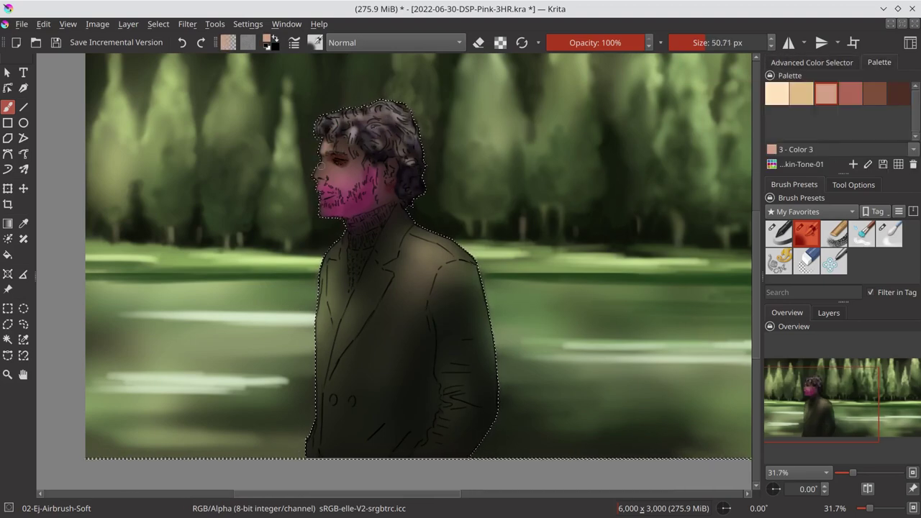
pyautogui.moveTo(331, 191)
pyautogui.mouseDown()
pyautogui.moveTo(360, 165)
pyautogui.moveTo(328, 202)
pyautogui.mouseUp()
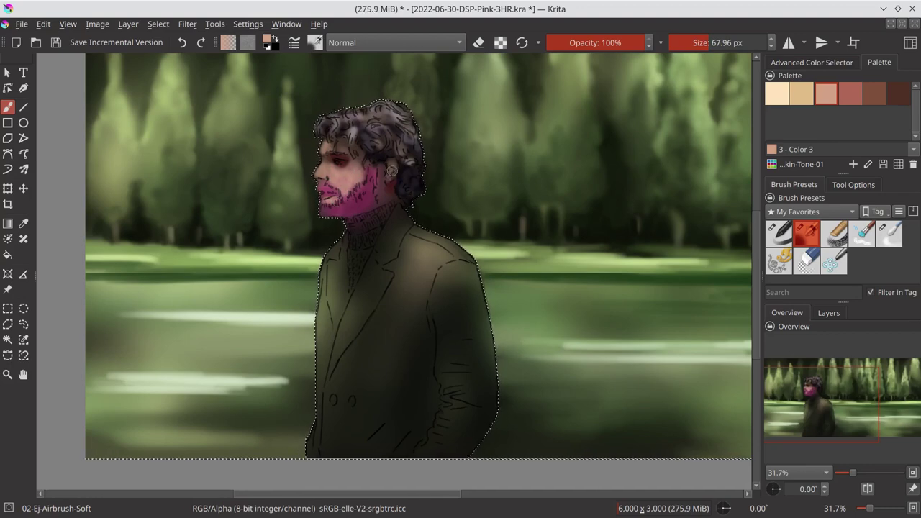
pyautogui.moveTo(392, 171); pyautogui.dragTo(409, 198)
pyautogui.click(812, 62)
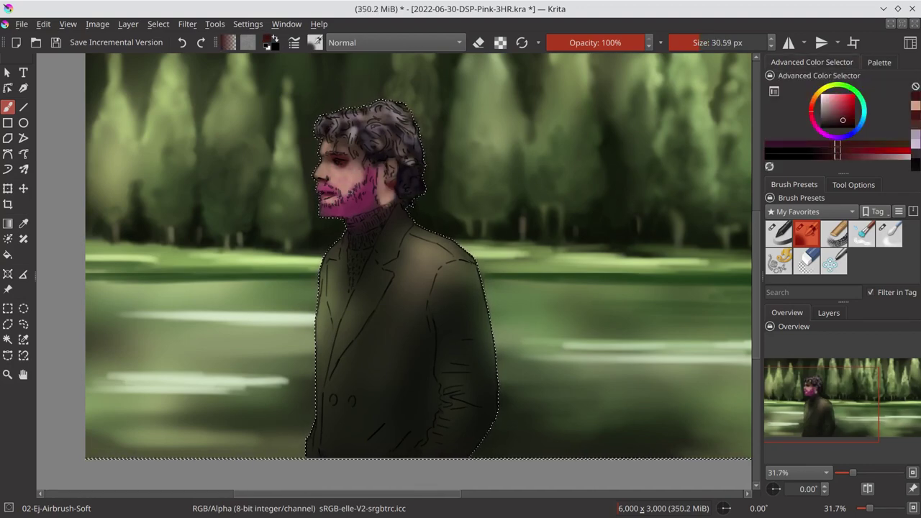
pyautogui.hotkey('ctrl', 's')
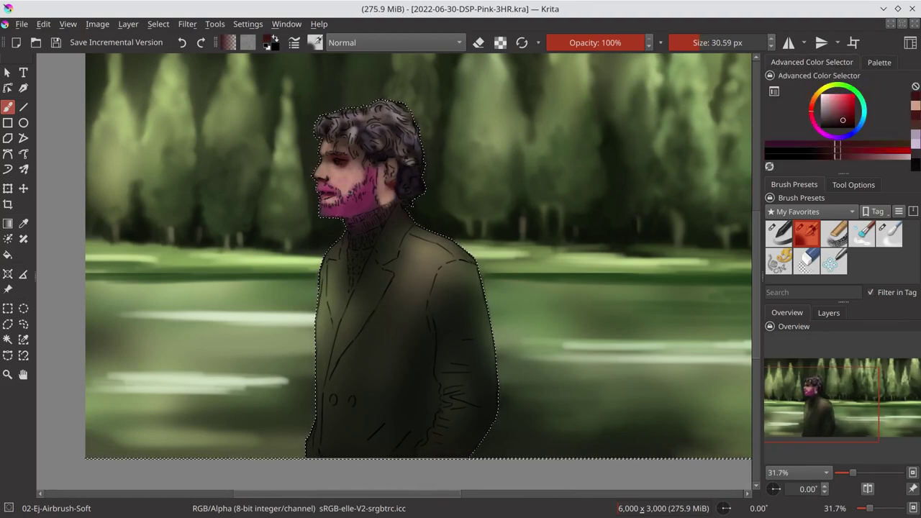
# Choose a dark purple colour, via a lightened magenta, for the beard.
pyautogui.keyDown('ctrl'); pyautogui.click(351, 192); pyautogui.keyUp('ctrl')
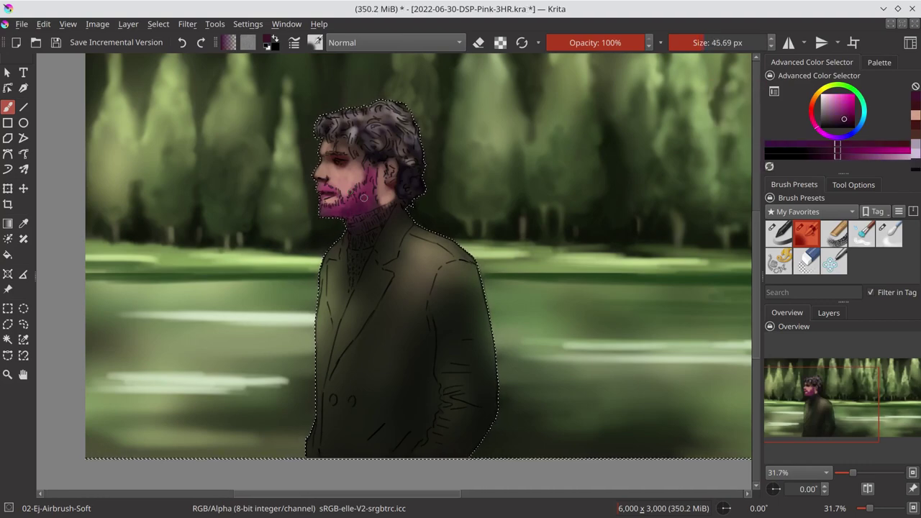
pyautogui.click(844, 106)
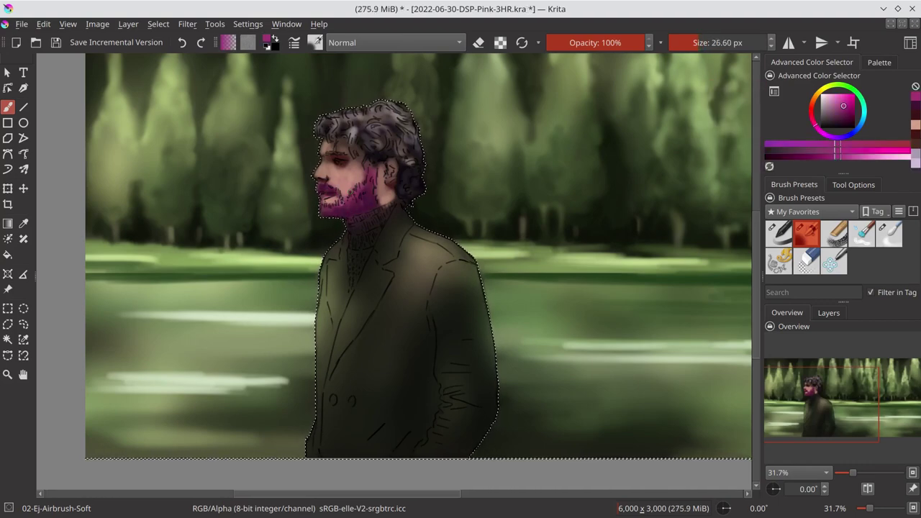
pyautogui.keyDown('ctrl'); pyautogui.click(371, 212); pyautogui.keyUp('ctrl')
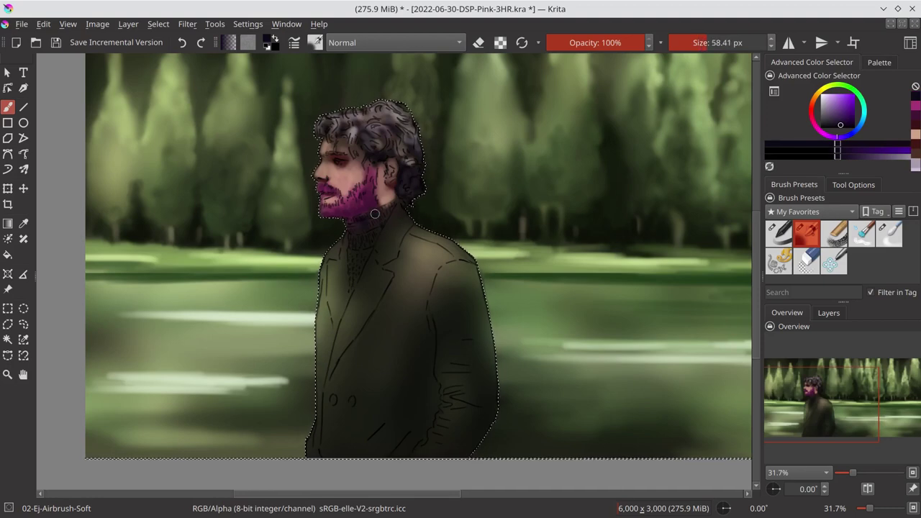
# Highlight the coat lapel, shoulder, left edge and front in light grey-purple.
pyautogui.keyDown('ctrl'); pyautogui.click(349, 252); pyautogui.keyUp('ctrl')
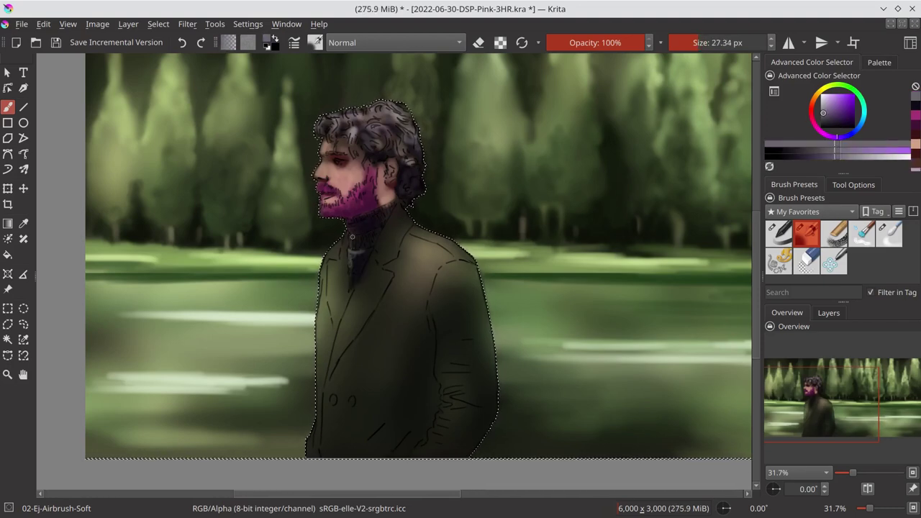
pyautogui.moveTo(408, 229)
pyautogui.mouseDown()
pyautogui.moveTo(351, 303)
pyautogui.moveTo(333, 371)
pyautogui.moveTo(383, 273)
pyautogui.mouseUp()
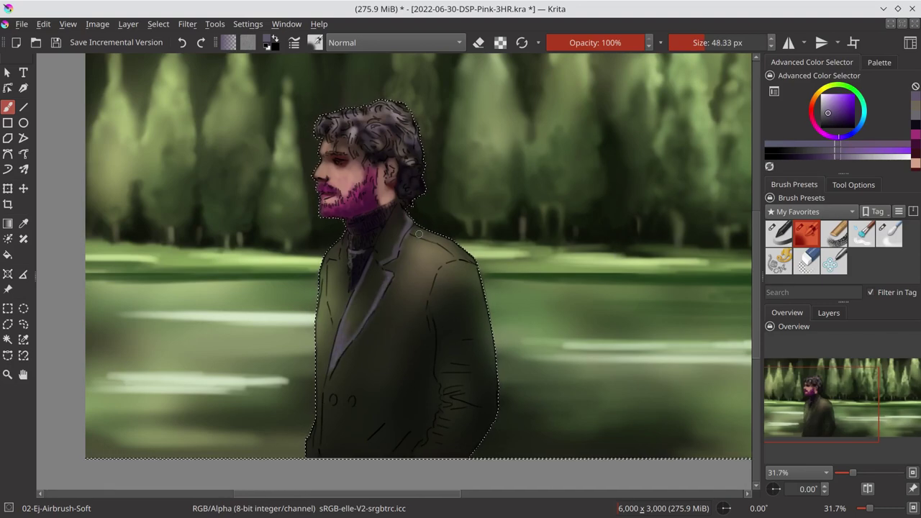
pyautogui.keyDown('ctrl'); pyautogui.click(413, 244); pyautogui.keyUp('ctrl')
pyautogui.moveTo(454, 260); pyautogui.dragTo(436, 299)
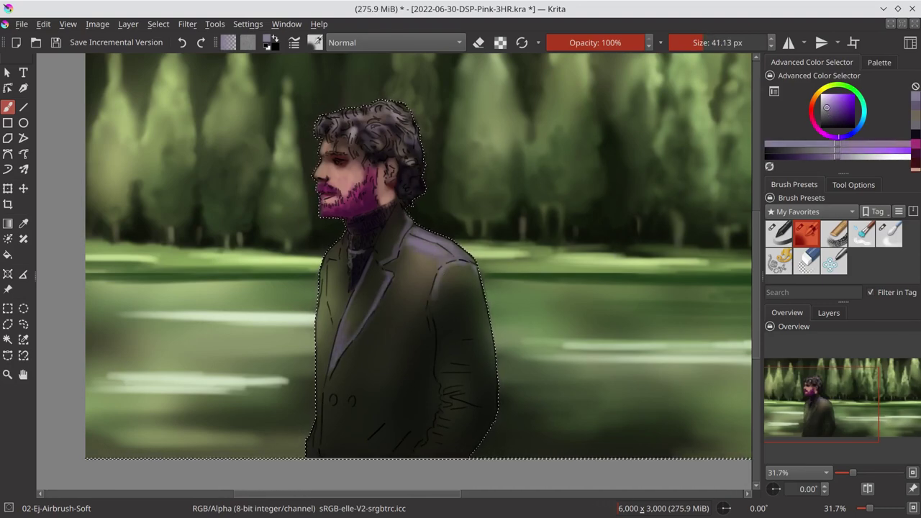
pyautogui.moveTo(339, 315); pyautogui.dragTo(335, 274)
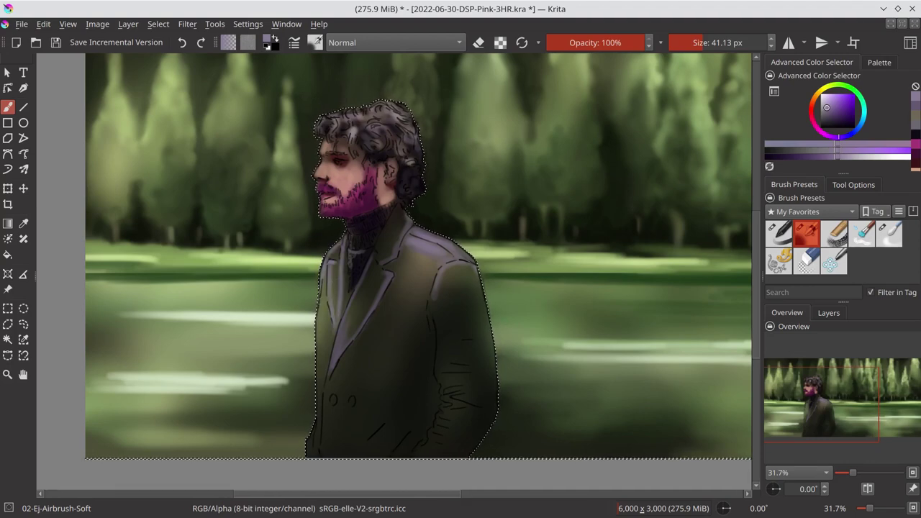
pyautogui.keyDown('ctrl'); pyautogui.click(425, 305); pyautogui.keyUp('ctrl')
pyautogui.moveTo(400, 301); pyautogui.dragTo(365, 375)
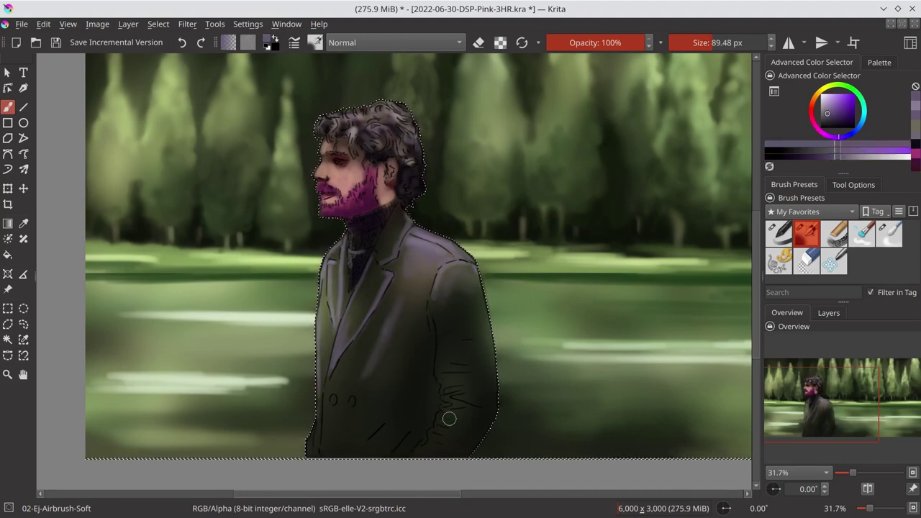
# Add smaller light grey strokes on the lower coat and its right side.
pyautogui.press('[')
pyautogui.moveTo(382, 344); pyautogui.dragTo(340, 432)
pyautogui.moveTo(367, 374); pyautogui.dragTo(345, 425)
pyautogui.moveTo(403, 400); pyautogui.dragTo(361, 442)
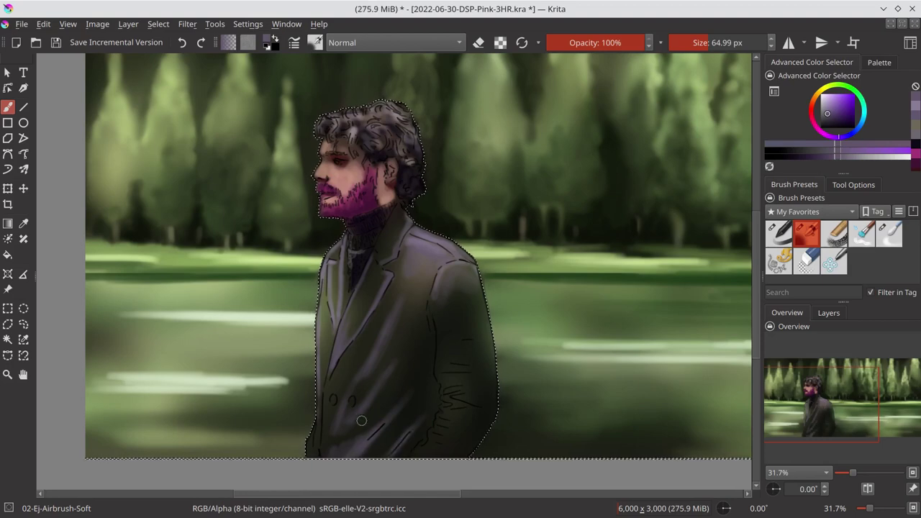
pyautogui.keyDown('ctrl'); pyautogui.click(425, 404); pyautogui.keyUp('ctrl')
pyautogui.press('[')
pyautogui.moveTo(442, 428); pyautogui.dragTo(445, 369)
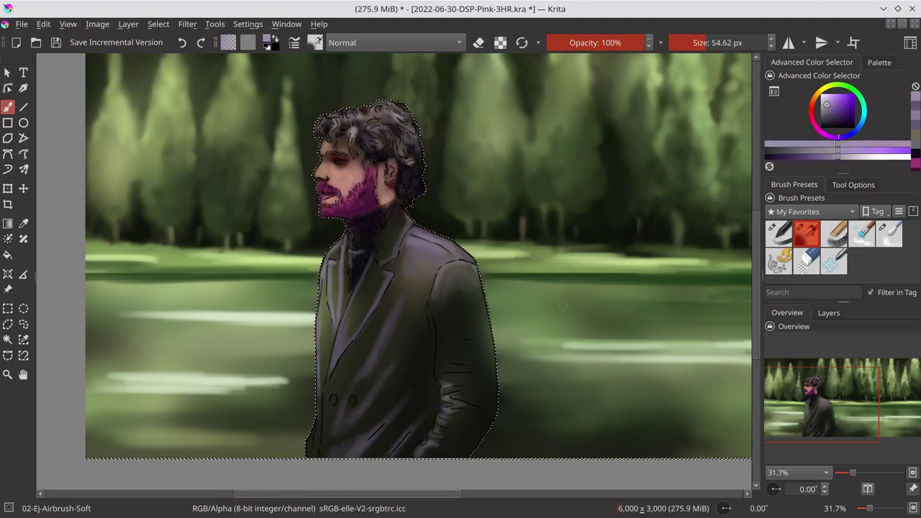
# Paint dark strokes down the coat front and along the lapel.
pyautogui.keyDown('ctrl'); pyautogui.click(427, 376); pyautogui.keyUp('ctrl')
pyautogui.press(']')
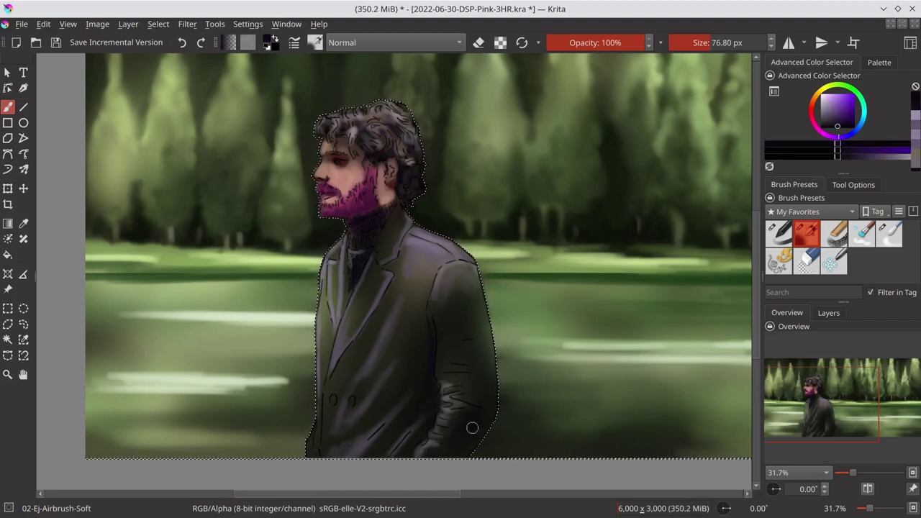
pyautogui.moveTo(392, 285); pyautogui.dragTo(332, 400)
pyautogui.press('[')
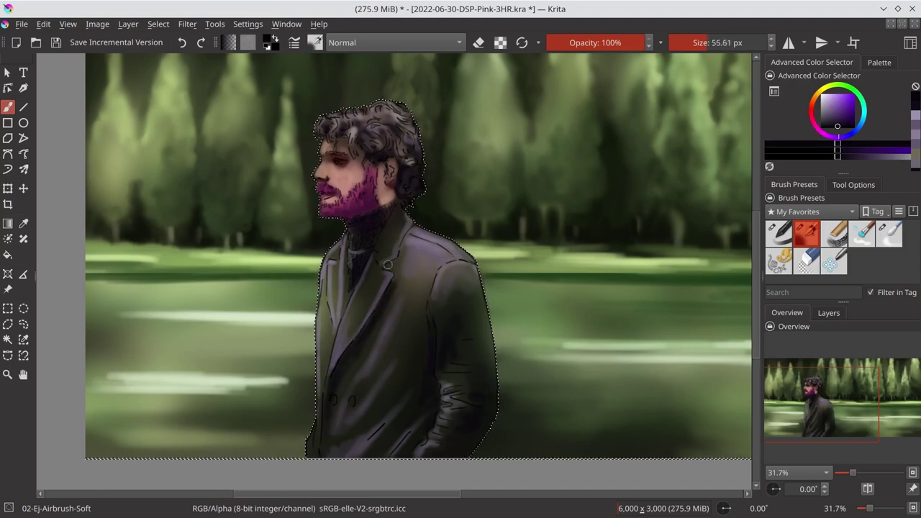
pyautogui.moveTo(388, 246); pyautogui.dragTo(353, 311)
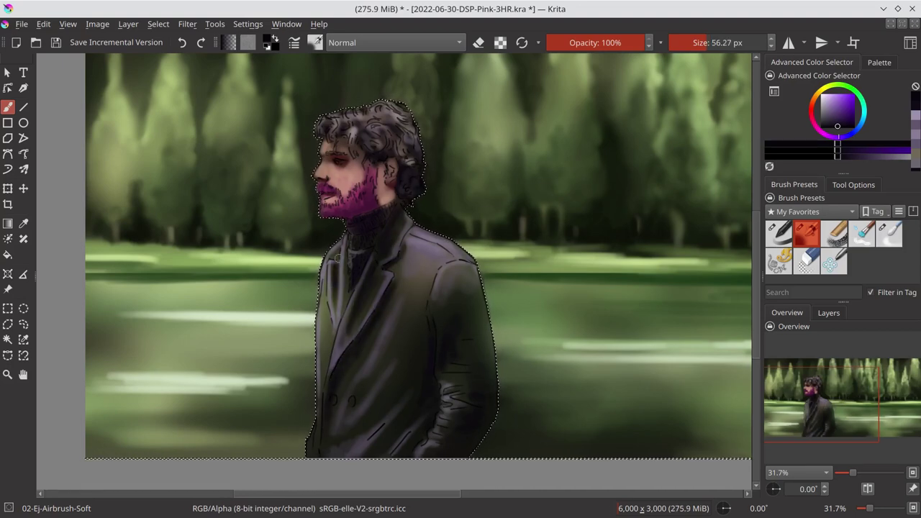
# Pick a lighter purple-grey, shrink the brush, remove the selection, and save.
pyautogui.keyDown('ctrl'); pyautogui.click(373, 381); pyautogui.keyUp('ctrl')
pyautogui.press('[')
pyautogui.hotkey('ctrl', 's')
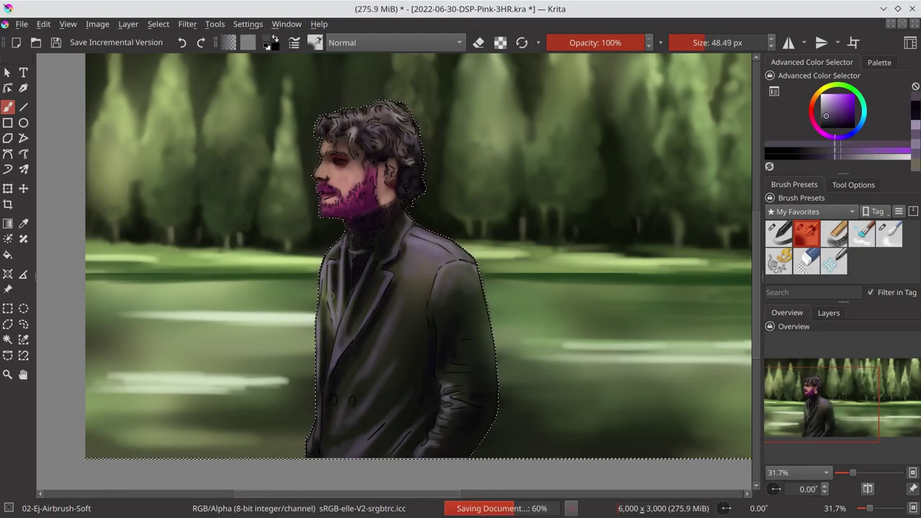
pyautogui.press('-')
pyautogui.click(56, 43)
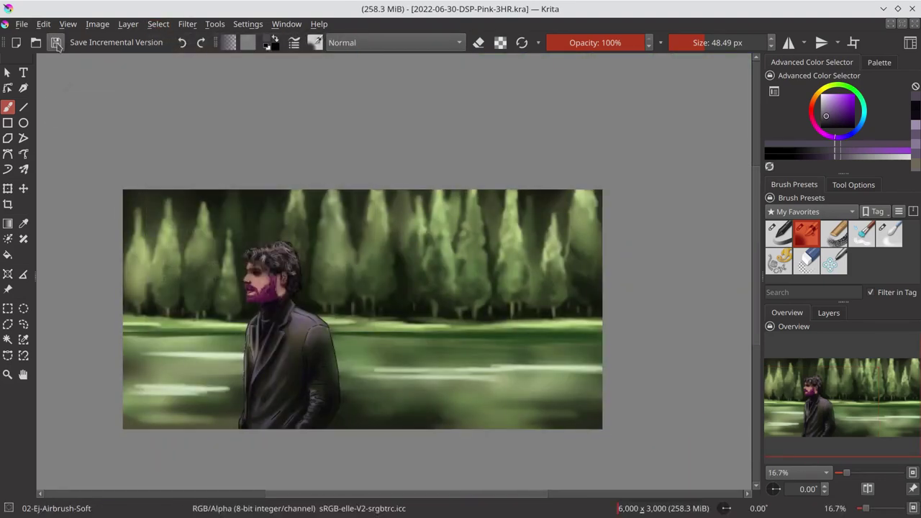
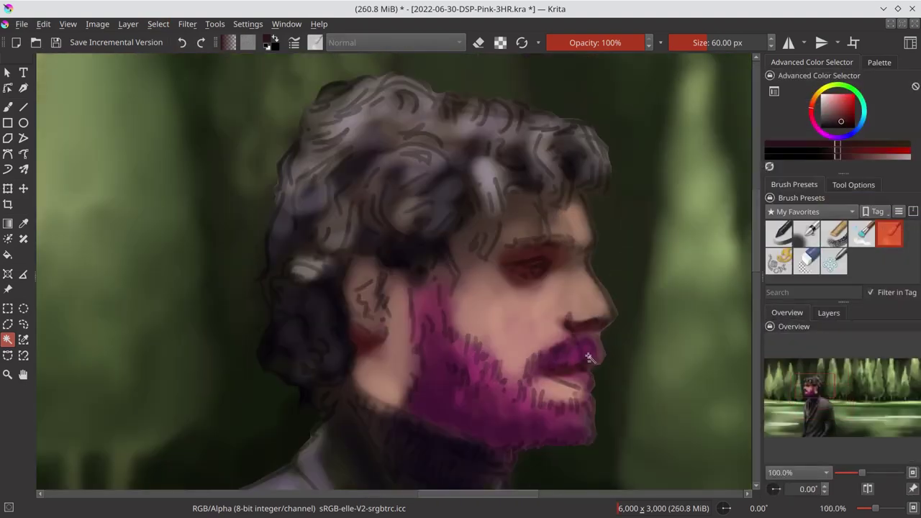
# Switch to the soft airbrush and tint the top of the hair green.
pyautogui.press('b')
pyautogui.press('/')
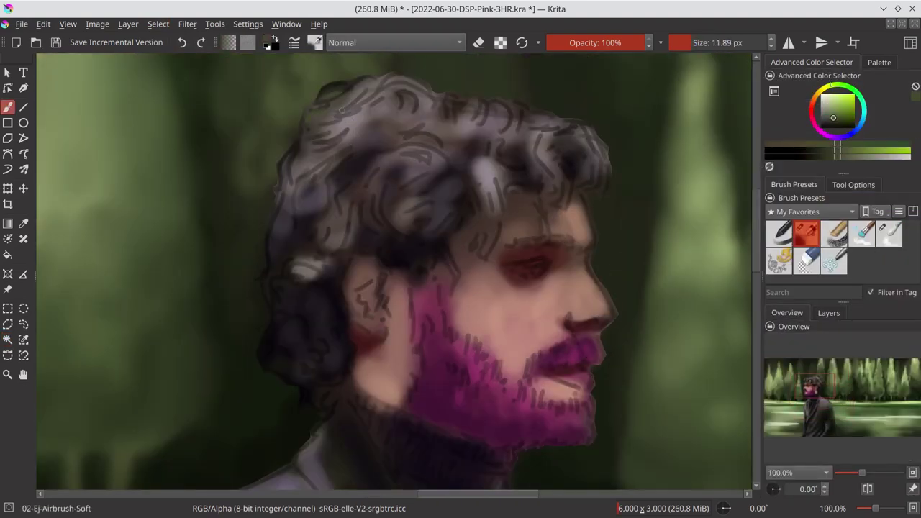
pyautogui.moveTo(356, 102); pyautogui.dragTo(401, 76)
pyautogui.moveTo(317, 109); pyautogui.dragTo(330, 104)
pyautogui.moveTo(285, 170); pyautogui.dragTo(430, 79)
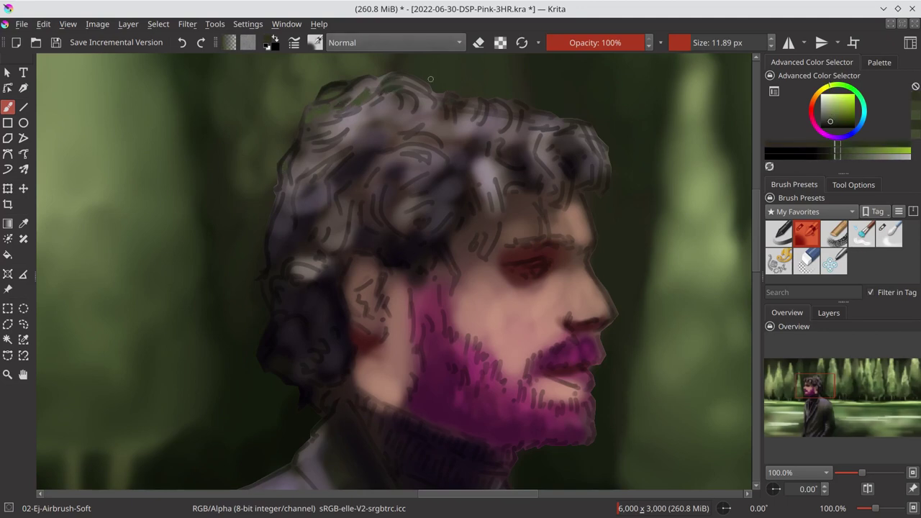
# Paint dark greyish-purple strokes along the top of the hair at about 22 px.
pyautogui.keyDown('ctrl'); pyautogui.click(403, 79); pyautogui.keyUp('ctrl')
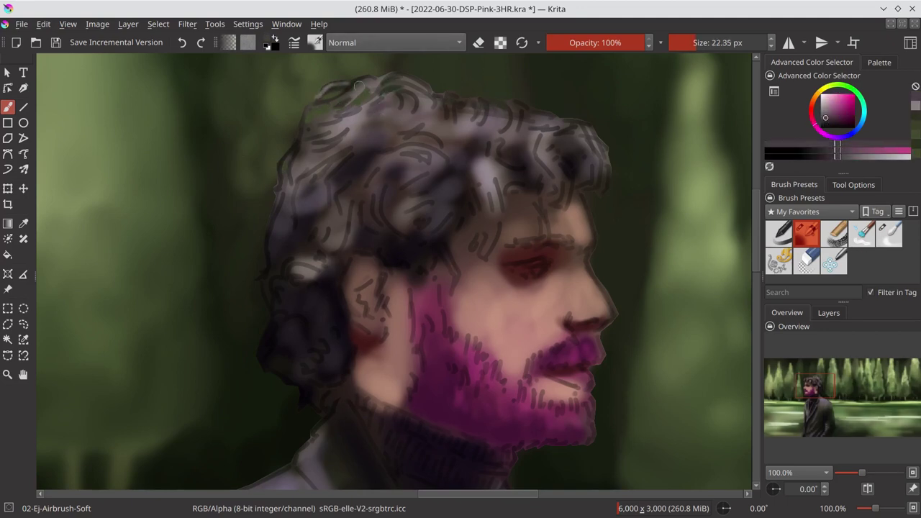
pyautogui.press(']')
pyautogui.press(']')
pyautogui.press(']')
pyautogui.moveTo(373, 73); pyautogui.dragTo(338, 114)
pyautogui.moveTo(412, 89); pyautogui.dragTo(435, 113)
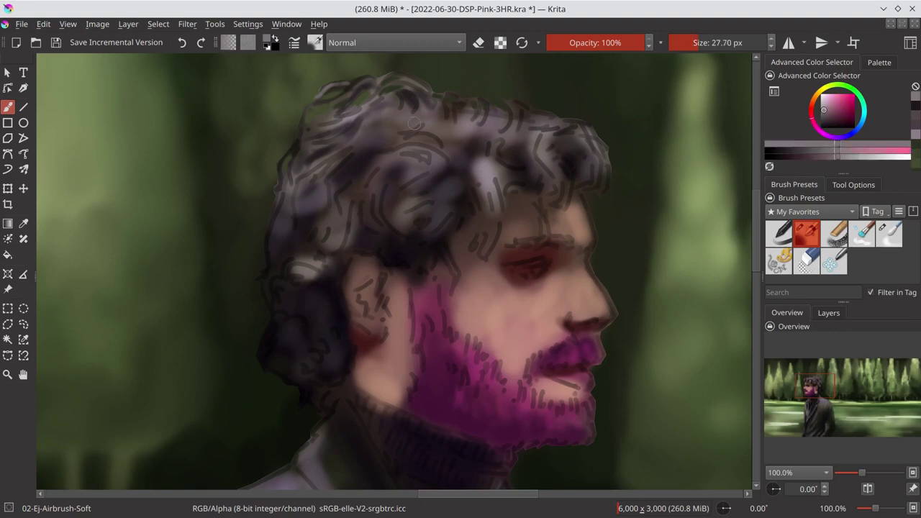
# Paint dark purple strokes across the top of the hair at about 30 px.
pyautogui.keyDown('ctrl'); pyautogui.click(430, 108); pyautogui.keyUp('ctrl')
pyautogui.press(']')
pyautogui.press(']')
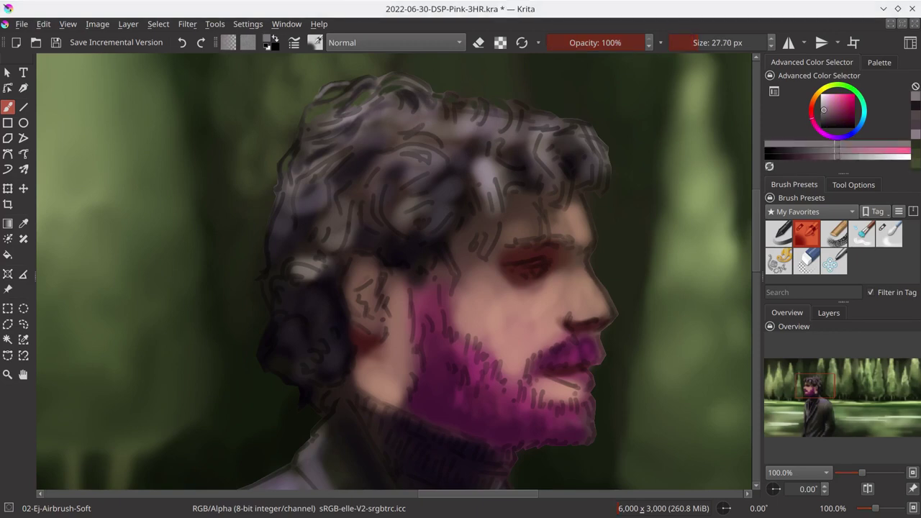
pyautogui.keyDown('ctrl'); pyautogui.click(362, 160); pyautogui.keyUp('ctrl')
pyautogui.press(']')
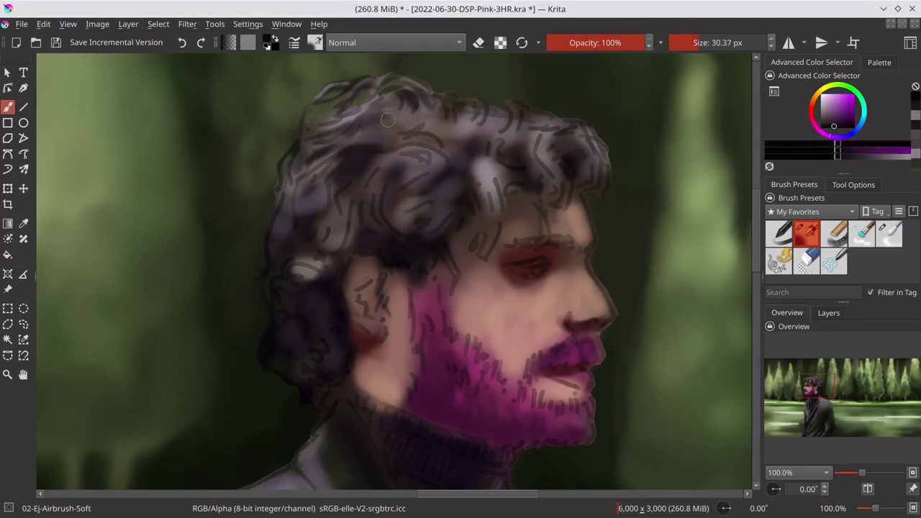
pyautogui.moveTo(388, 120); pyautogui.dragTo(414, 205)
pyautogui.moveTo(302, 122); pyautogui.dragTo(296, 190)
pyautogui.moveTo(403, 116)
pyautogui.mouseDown()
pyautogui.moveTo(504, 126)
pyautogui.moveTo(479, 187)
pyautogui.moveTo(385, 169)
pyautogui.mouseUp()
# Paint light orange-brown and darker strands into the hair at about 14 px.
pyautogui.keyDown('ctrl'); pyautogui.click(507, 149); pyautogui.keyUp('ctrl')
pyautogui.press('[')
pyautogui.press('[')
pyautogui.press('[')
pyautogui.press(']')
pyautogui.press(']')
pyautogui.press(']')
pyautogui.moveTo(328, 288); pyautogui.dragTo(302, 346)
pyautogui.keyDown('ctrl'); pyautogui.click(345, 144); pyautogui.keyUp('ctrl')
pyautogui.moveTo(381, 141); pyautogui.dragTo(364, 154)
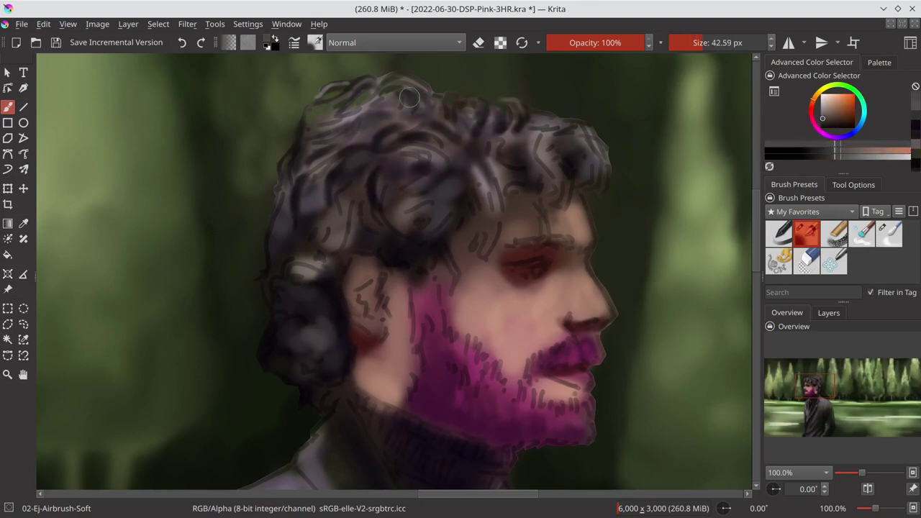
pyautogui.keyDown('ctrl'); pyautogui.click(432, 144); pyautogui.keyUp('ctrl')
pyautogui.moveTo(497, 159); pyautogui.dragTo(478, 198)
# Dab light pink from the face across the beard at about 20 px, then save.
pyautogui.keyDown('ctrl'); pyautogui.click(446, 338); pyautogui.keyUp('ctrl')
pyautogui.press('[')
pyautogui.press('[')
pyautogui.press('[')
pyautogui.moveTo(425, 339)
pyautogui.mouseDown()
pyautogui.moveTo(488, 390)
pyautogui.moveTo(477, 365)
pyautogui.moveTo(504, 403)
pyautogui.mouseUp()
pyautogui.hotkey('ctrl', 's')
# Paint greyish-pink light strands on the top-left curls at about 10 px.
pyautogui.keyDown('ctrl'); pyautogui.click(283, 170); pyautogui.keyUp('ctrl')
pyautogui.press('[')
pyautogui.press('[')
pyautogui.press('[')
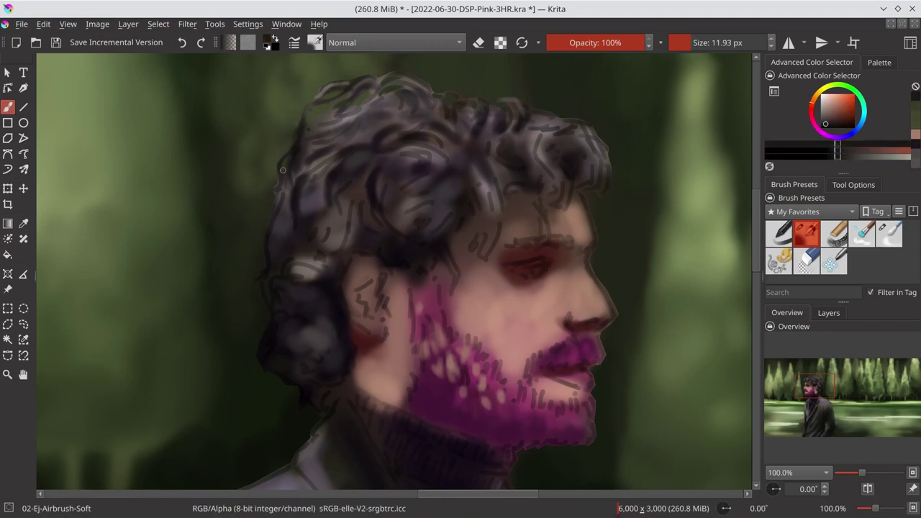
pyautogui.press(']')
pyautogui.press(']')
pyautogui.press(']')
pyautogui.keyDown('ctrl'); pyautogui.click(305, 119); pyautogui.keyUp('ctrl')
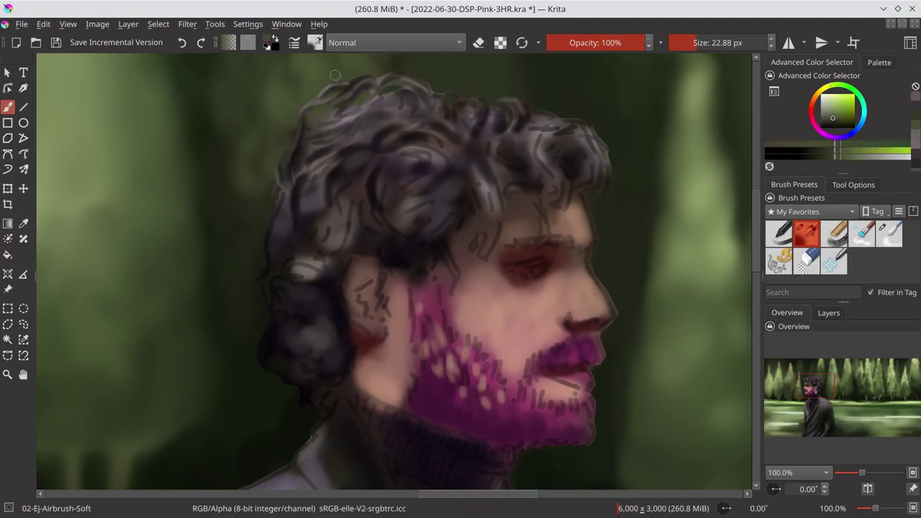
pyautogui.keyDown('ctrl'); pyautogui.click(295, 171); pyautogui.keyUp('ctrl')
pyautogui.press('[')
pyautogui.press('[')
pyautogui.press('[')
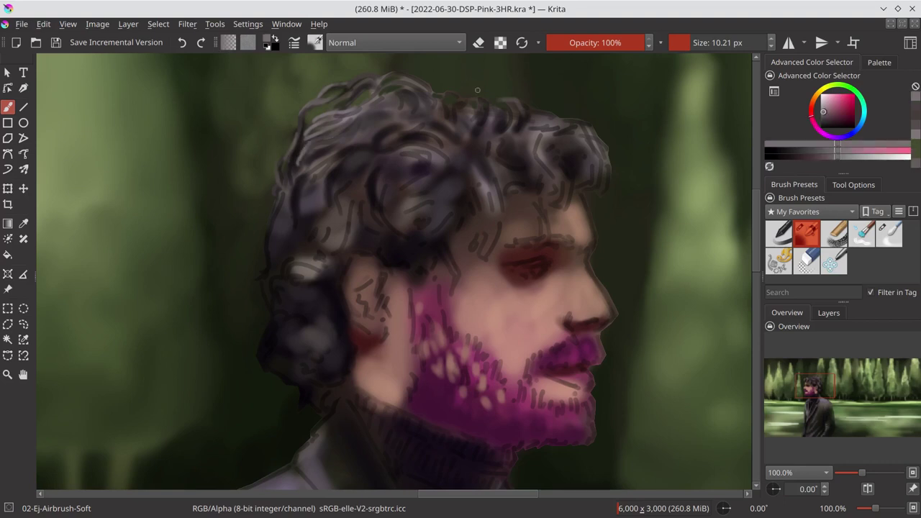
pyautogui.moveTo(302, 108)
pyautogui.mouseDown()
pyautogui.moveTo(367, 76)
pyautogui.moveTo(426, 77)
pyautogui.mouseUp()
pyautogui.moveTo(367, 108); pyautogui.dragTo(393, 116)
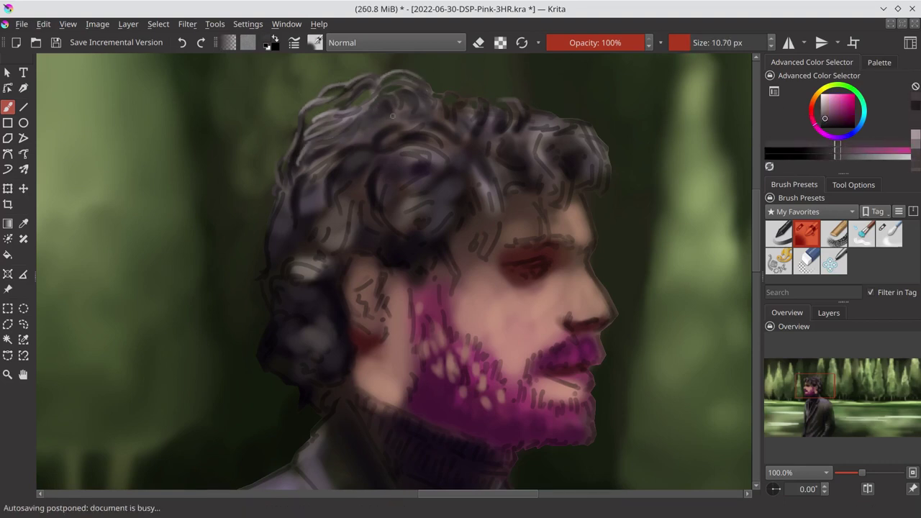
# Add small dark and light strokes to the top curls and right-side strands.
pyautogui.keyDown('ctrl'); pyautogui.click(339, 133); pyautogui.keyUp('ctrl')
pyautogui.moveTo(327, 128); pyautogui.dragTo(356, 144)
pyautogui.keyDown('ctrl'); pyautogui.click(376, 84); pyautogui.keyUp('ctrl')
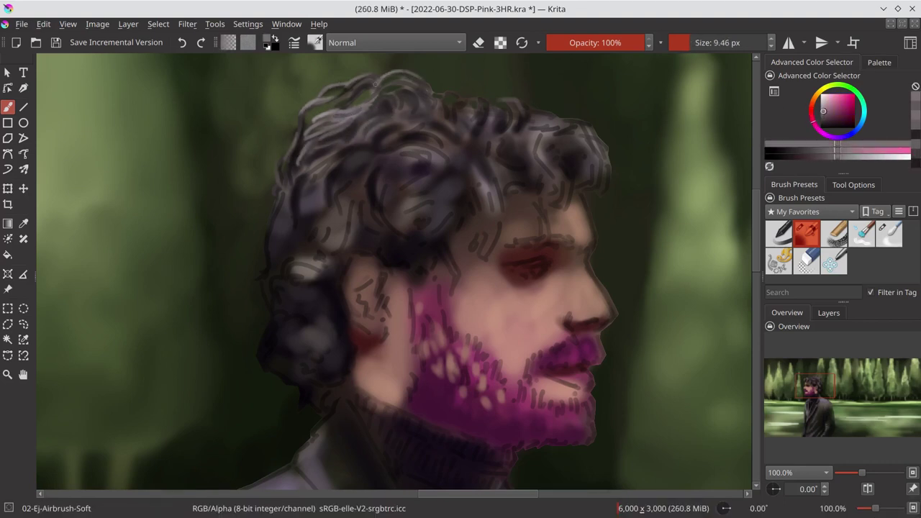
pyautogui.moveTo(378, 83); pyautogui.dragTo(417, 97)
pyautogui.keyDown('ctrl'); pyautogui.click(407, 113); pyautogui.keyUp('ctrl')
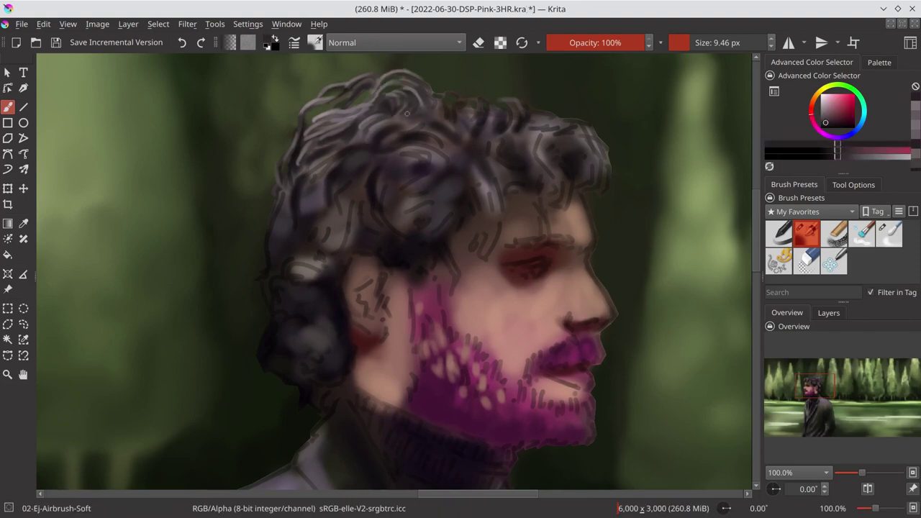
pyautogui.keyDown('ctrl'); pyautogui.click(404, 128); pyautogui.keyUp('ctrl')
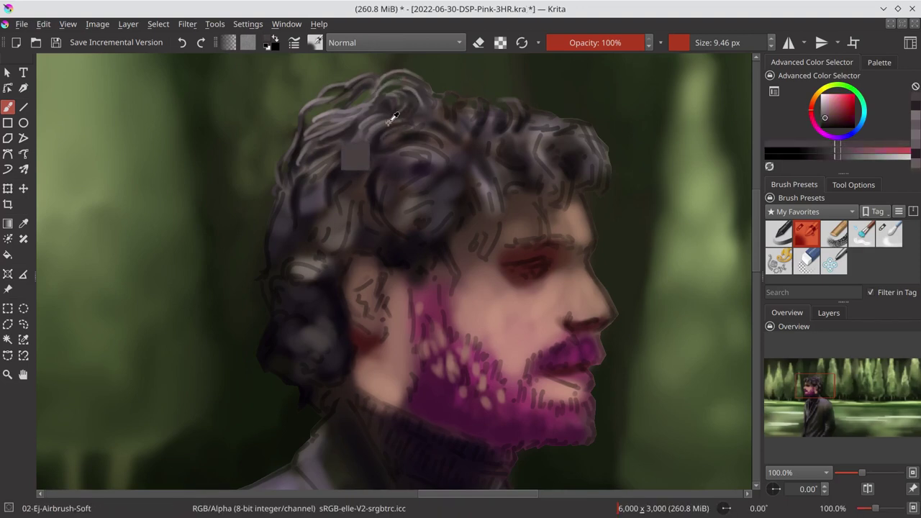
pyautogui.press(']')
pyautogui.keyDown('ctrl'); pyautogui.click(436, 108); pyautogui.keyUp('ctrl')
pyautogui.press('[')
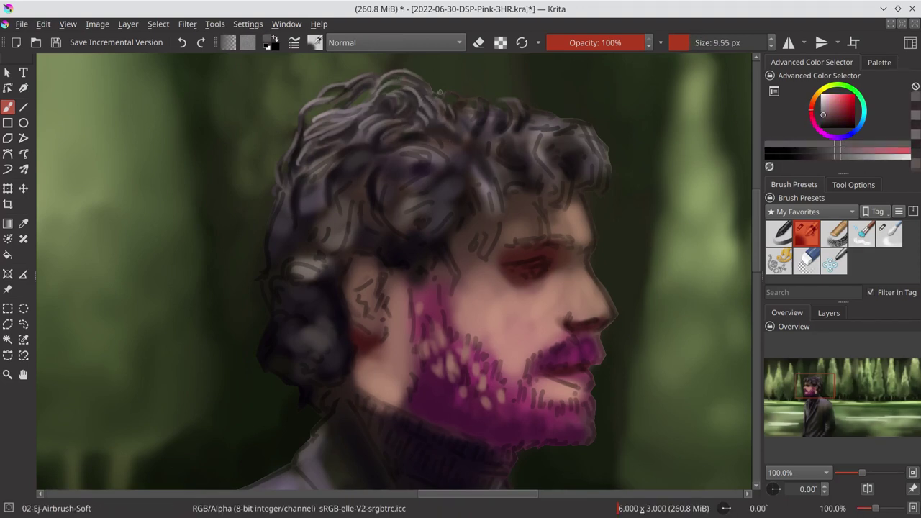
pyautogui.moveTo(466, 121); pyautogui.dragTo(476, 97)
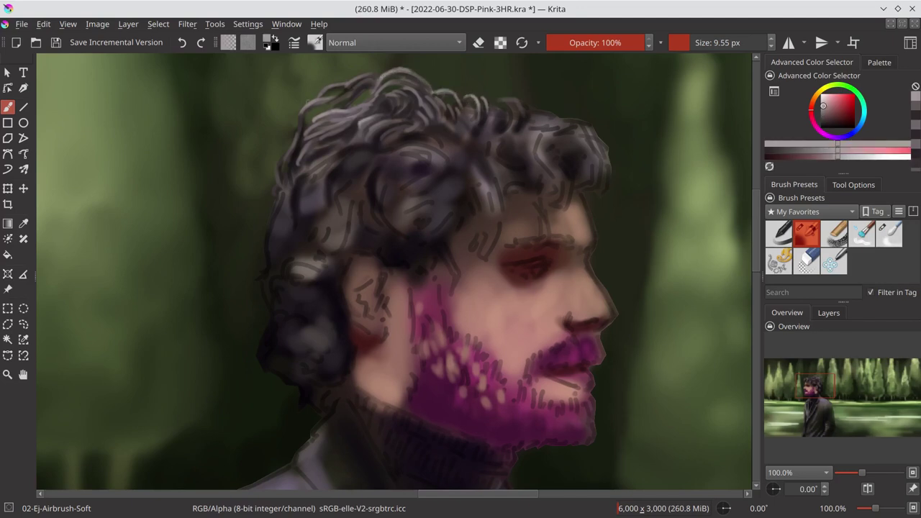
# Darken the top-right curls with darker strokes, then pick a skin-brown at about 25 px.
pyautogui.keyDown('ctrl'); pyautogui.click(414, 118); pyautogui.keyUp('ctrl')
pyautogui.keyDown('ctrl'); pyautogui.click(385, 119); pyautogui.keyUp('ctrl')
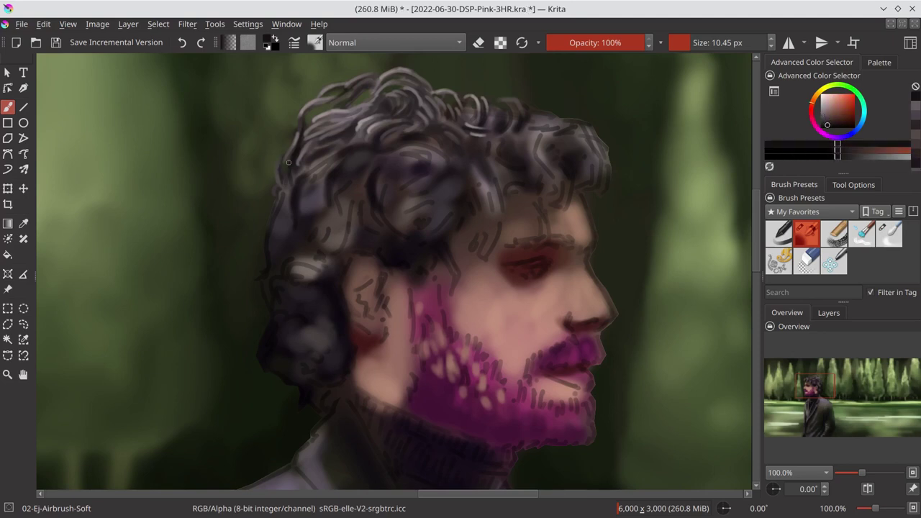
pyautogui.moveTo(497, 115); pyautogui.dragTo(525, 104)
pyautogui.press(']')
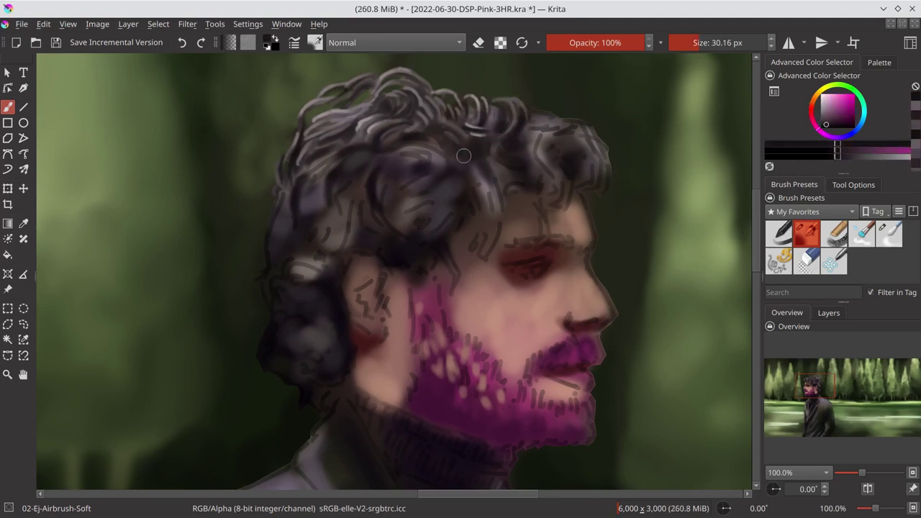
pyautogui.moveTo(496, 137); pyautogui.dragTo(547, 133)
pyautogui.keyDown('ctrl'); pyautogui.click(510, 170); pyautogui.keyUp('ctrl')
pyautogui.keyDown('ctrl'); pyautogui.click(486, 243); pyautogui.keyUp('ctrl')
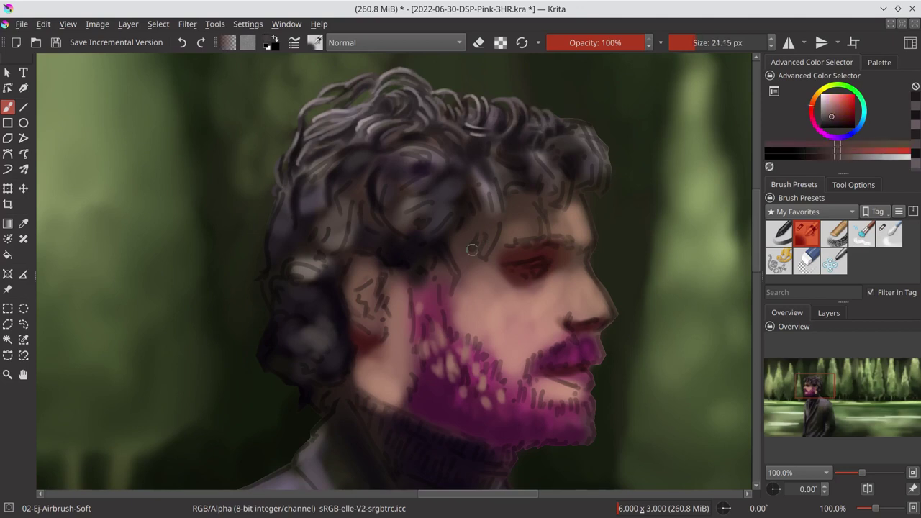
pyautogui.press(']')
pyautogui.press(']')
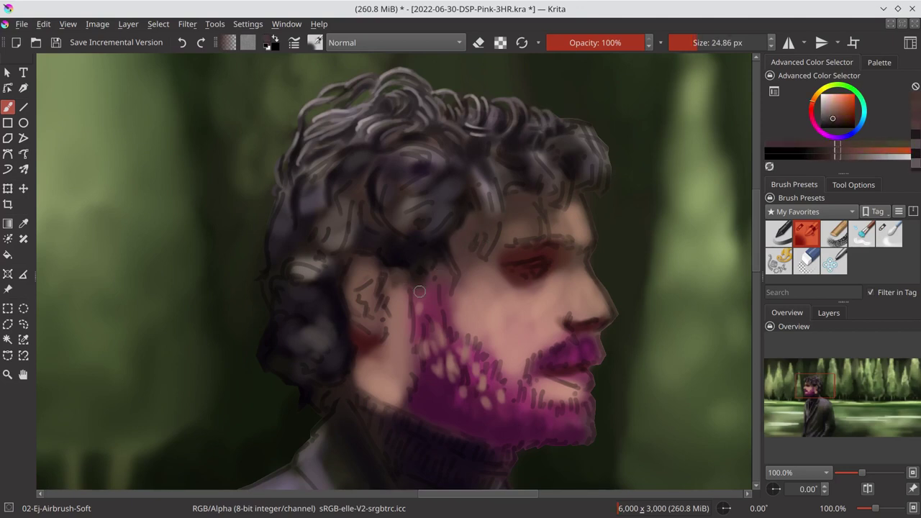
pyautogui.press('/')
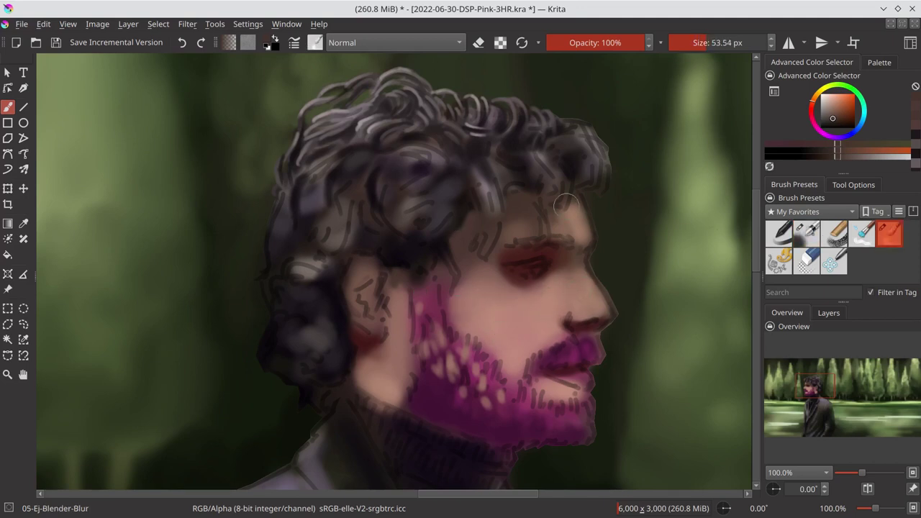
# Paint dark strands and light pink-mauve highlights over the right-side curls.
pyautogui.press('/')
pyautogui.keyDown('ctrl'); pyautogui.click(535, 133); pyautogui.keyUp('ctrl')
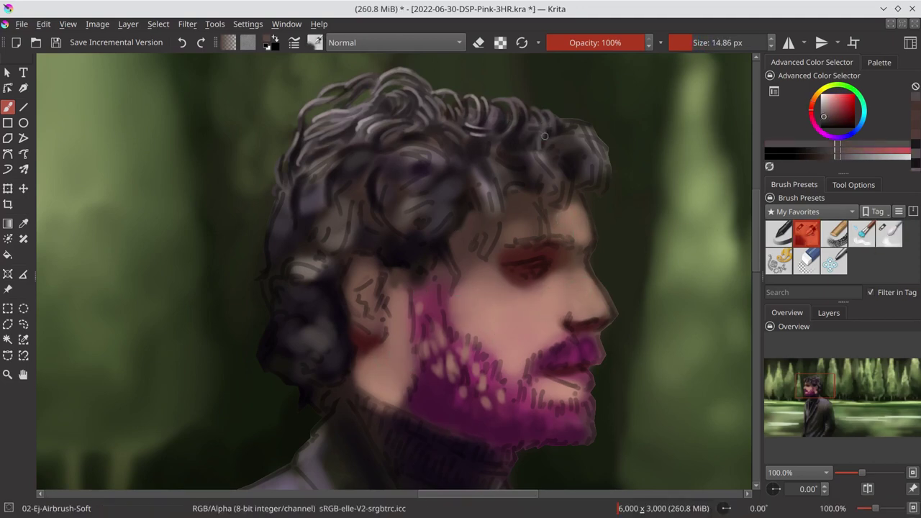
pyautogui.moveTo(534, 134); pyautogui.dragTo(506, 189)
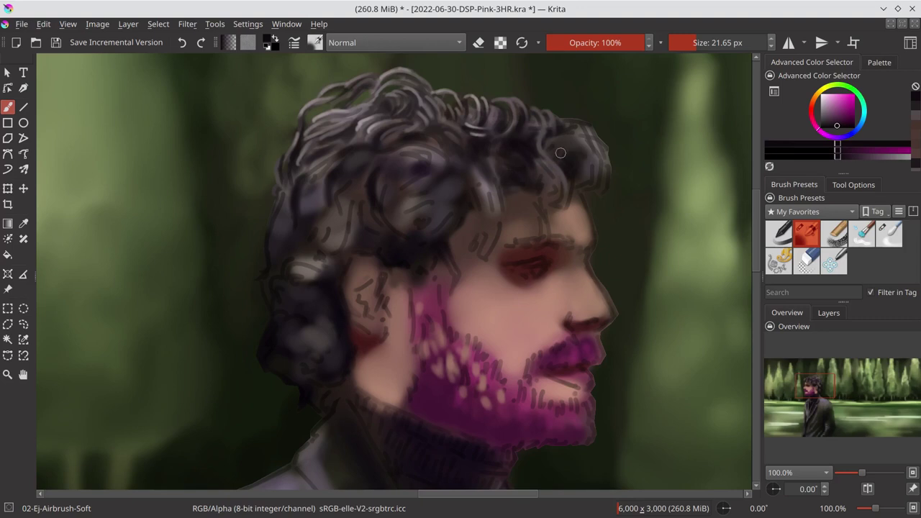
pyautogui.press('[')
pyautogui.keyDown('ctrl'); pyautogui.click(588, 146); pyautogui.keyUp('ctrl')
pyautogui.press(']')
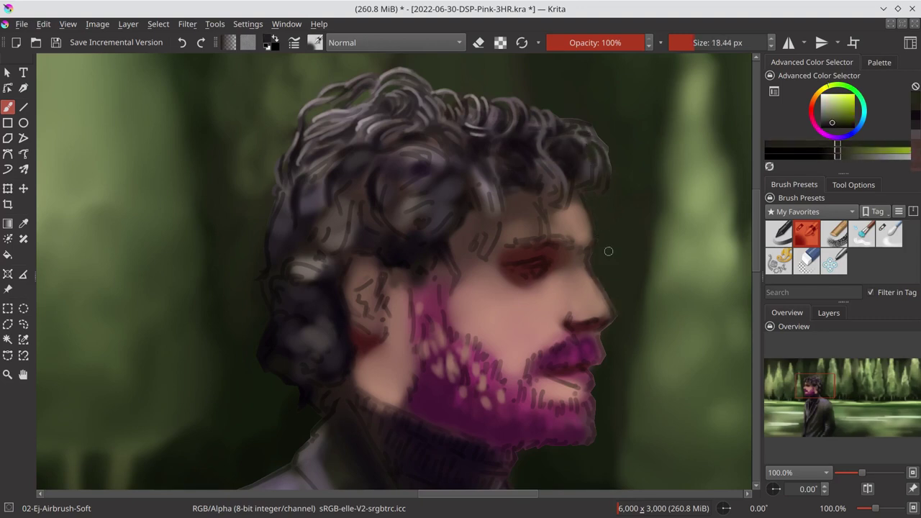
pyautogui.press('[')
pyautogui.keyDown('ctrl'); pyautogui.click(596, 340); pyautogui.keyUp('ctrl')
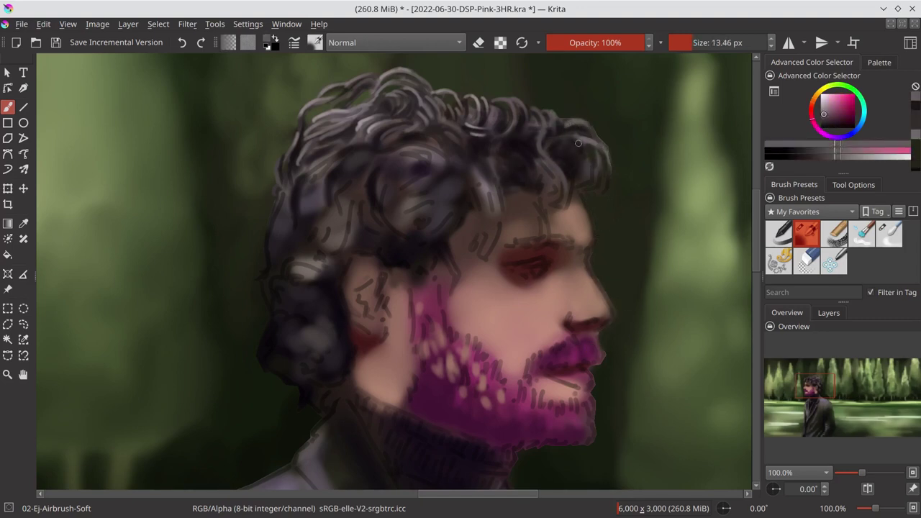
pyautogui.moveTo(578, 142); pyautogui.dragTo(555, 188)
pyautogui.moveTo(520, 144); pyautogui.dragTo(500, 176)
# Cover the purple on the cheek with skin tone at about 18 px.
pyautogui.keyDown('ctrl'); pyautogui.click(566, 212); pyautogui.keyUp('ctrl')
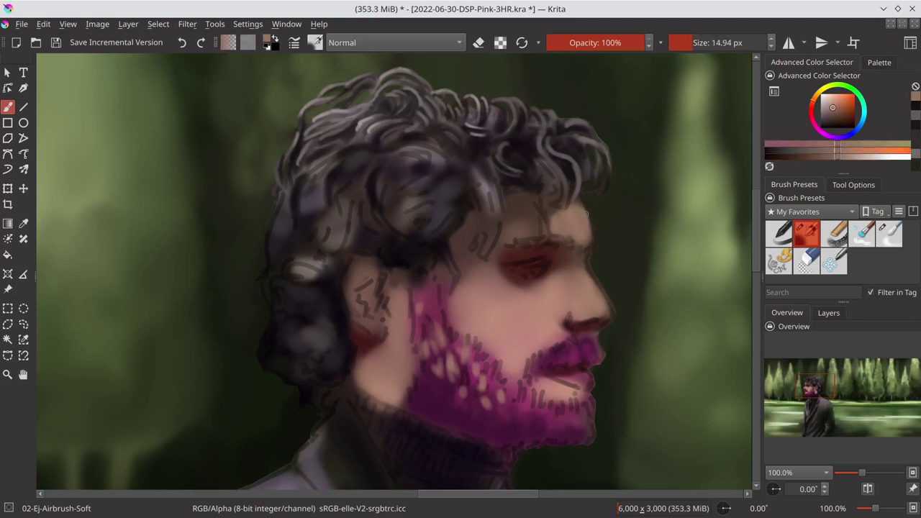
pyautogui.press(']')
pyautogui.keyDown('ctrl'); pyautogui.click(522, 229); pyautogui.keyUp('ctrl')
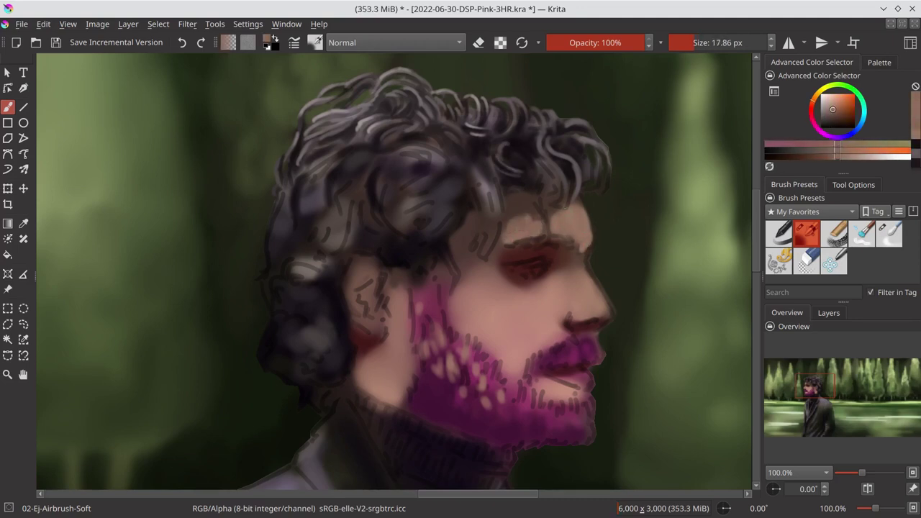
pyautogui.moveTo(414, 320); pyautogui.dragTo(492, 252)
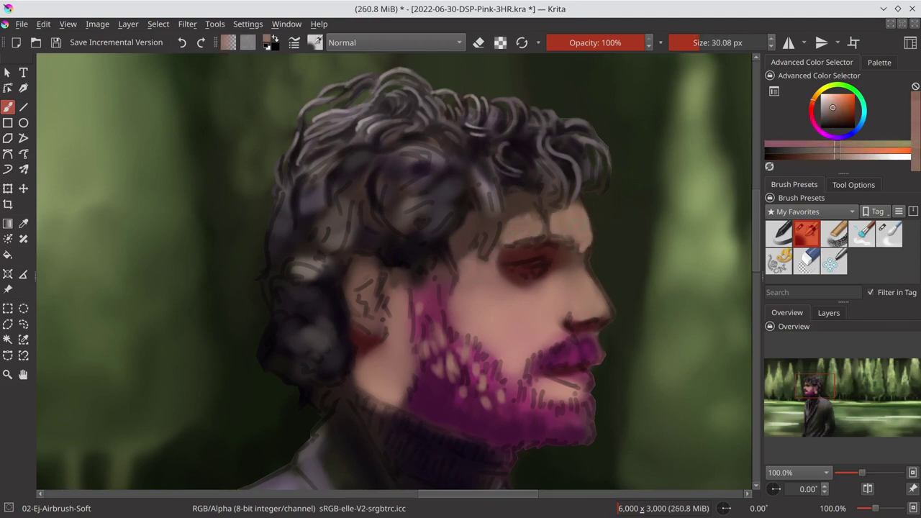
# Paint light grey curl highlights and softly blend them with the blur brush.
pyautogui.keyDown('ctrl'); pyautogui.click(473, 192); pyautogui.keyUp('ctrl')
pyautogui.press(']')
pyautogui.keyDown('ctrl'); pyautogui.click(483, 208); pyautogui.keyUp('ctrl')
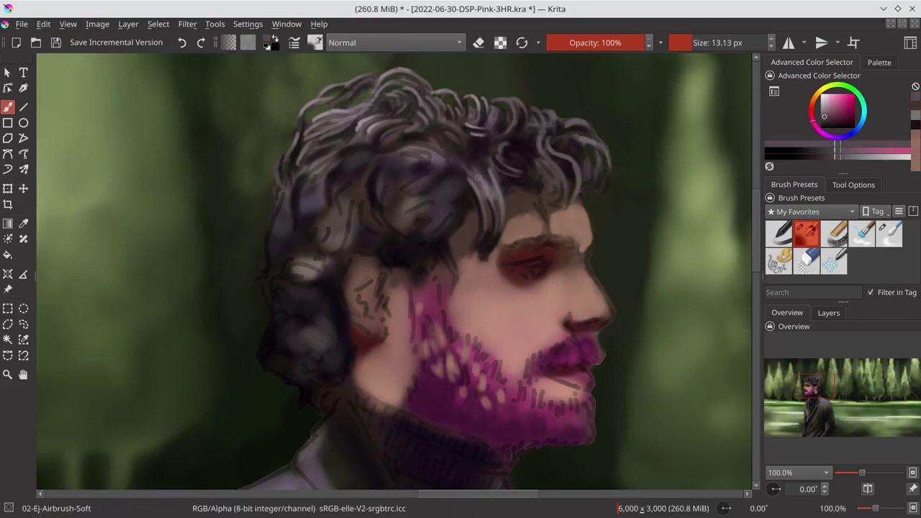
pyautogui.moveTo(495, 216)
pyautogui.mouseDown()
pyautogui.moveTo(474, 166)
pyautogui.moveTo(441, 131)
pyautogui.mouseUp()
pyautogui.press('[')
pyautogui.press('[')
pyautogui.press('[')
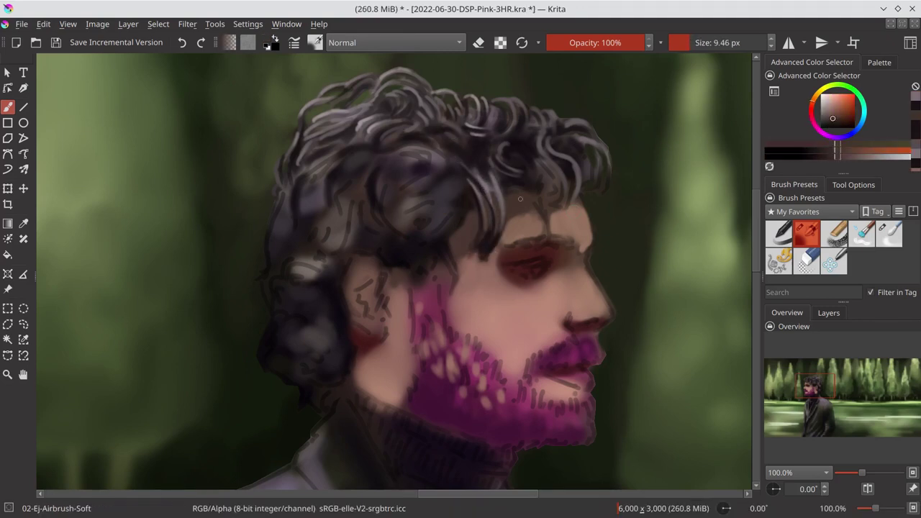
pyautogui.keyDown('ctrl'); pyautogui.click(496, 258); pyautogui.keyUp('ctrl')
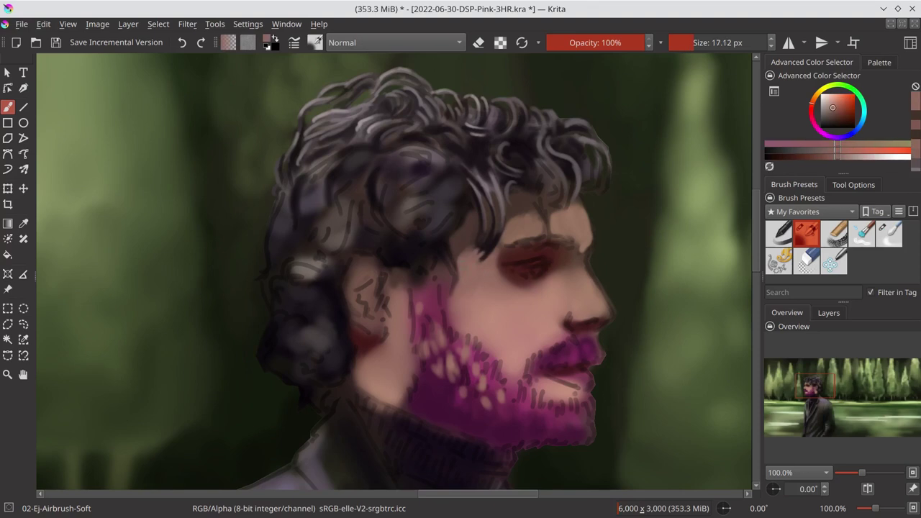
pyautogui.press('/')
pyautogui.moveTo(464, 251); pyautogui.dragTo(553, 214)
# Paint broad dark strokes into the left side of the hair with the airbrush.
pyautogui.press('/')
pyautogui.keyDown('ctrl'); pyautogui.click(460, 144); pyautogui.keyUp('ctrl')
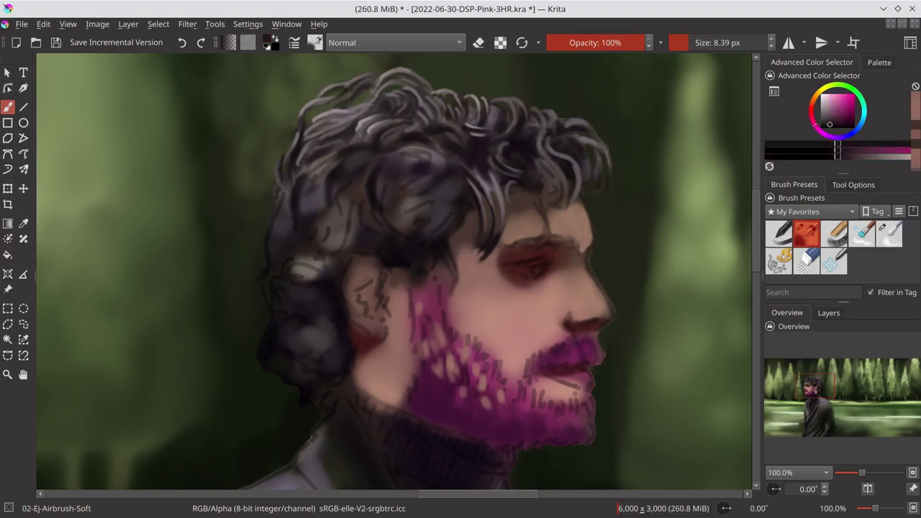
pyautogui.keyDown('ctrl'); pyautogui.click(558, 189); pyautogui.keyUp('ctrl')
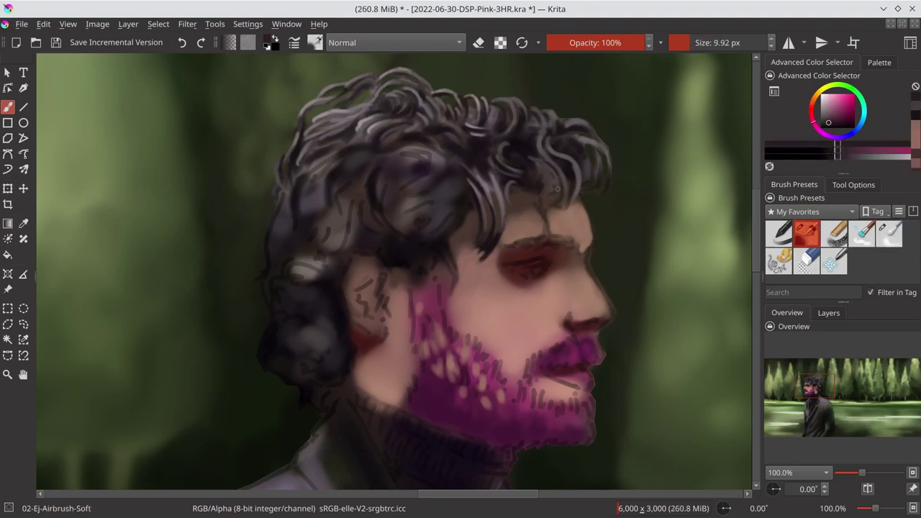
pyautogui.keyDown('ctrl'); pyautogui.click(531, 185); pyautogui.keyUp('ctrl')
pyautogui.press(']')
pyautogui.press(']')
pyautogui.press(']')
pyautogui.moveTo(346, 219); pyautogui.dragTo(403, 183)
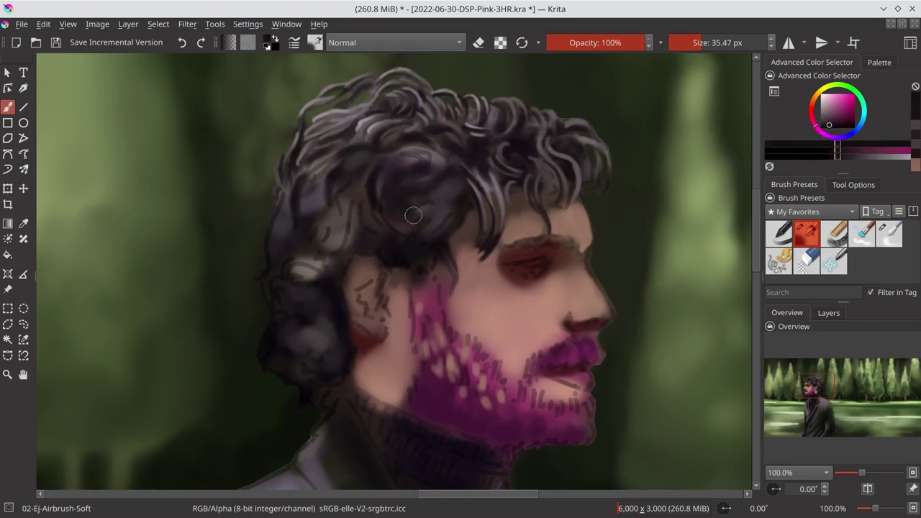
pyautogui.moveTo(454, 224); pyautogui.dragTo(315, 279)
# Add light pink curls at the upper right and more dark hair strokes.
pyautogui.press('[')
pyautogui.press('[')
pyautogui.press('[')
pyautogui.keyDown('ctrl'); pyautogui.click(547, 144); pyautogui.keyUp('ctrl')
pyautogui.moveTo(533, 165); pyautogui.dragTo(552, 134)
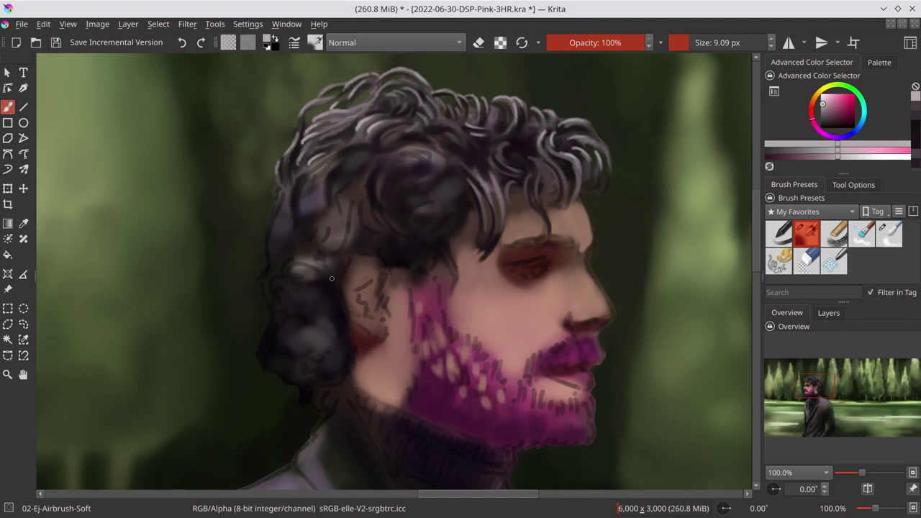
pyautogui.keyDown('ctrl'); pyautogui.click(338, 238); pyautogui.keyUp('ctrl')
pyautogui.moveTo(353, 193); pyautogui.dragTo(320, 245)
pyautogui.moveTo(382, 147)
pyautogui.mouseDown()
pyautogui.moveTo(365, 170)
pyautogui.moveTo(409, 166)
pyautogui.mouseUp()
# Sample grey, purple-magenta and dark purple tones and enlarge the brush.
pyautogui.press(']')
pyautogui.keyDown('ctrl'); pyautogui.click(312, 168); pyautogui.keyUp('ctrl')
pyautogui.keyDown('ctrl'); pyautogui.click(409, 167); pyautogui.keyUp('ctrl')
pyautogui.keyDown('ctrl'); pyautogui.click(425, 153); pyautogui.keyUp('ctrl')
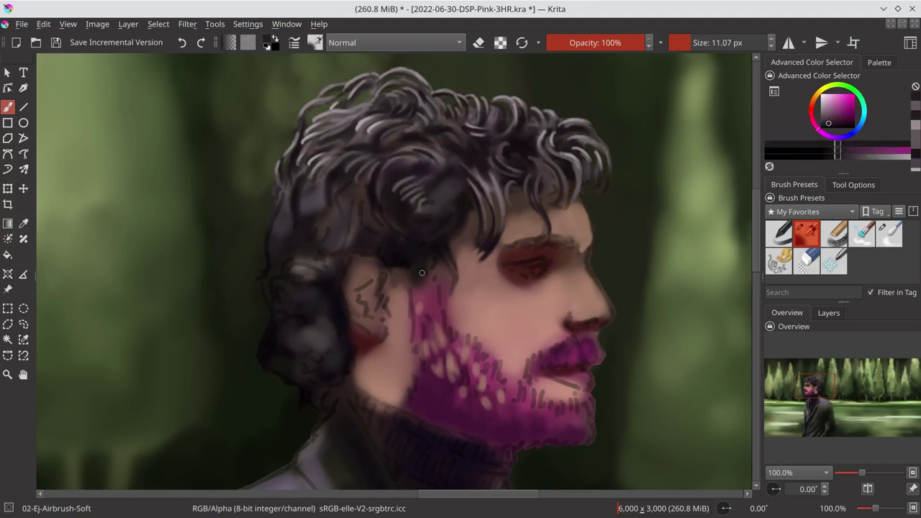
pyautogui.keyDown('ctrl'); pyautogui.click(377, 214); pyautogui.keyUp('ctrl')
pyautogui.keyDown('ctrl'); pyautogui.click(407, 233); pyautogui.keyUp('ctrl')
pyautogui.press(']')
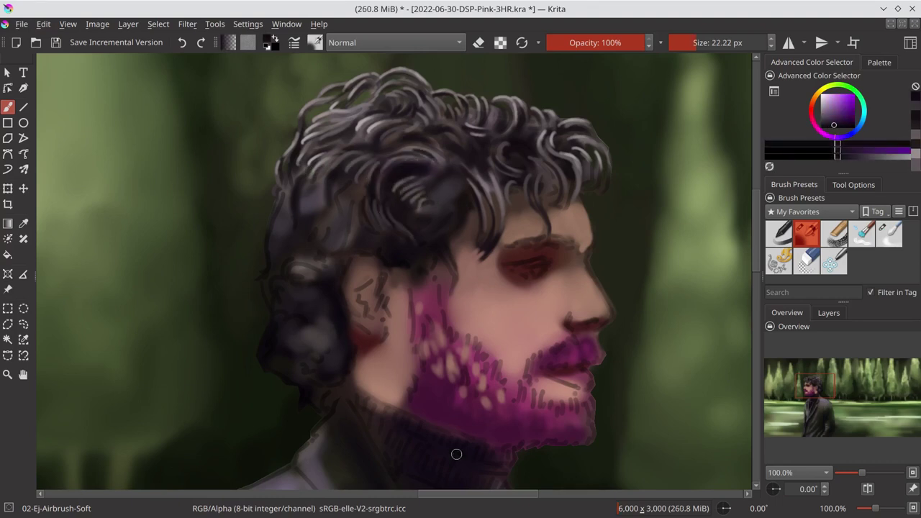
# Sample reddish tones near the eye and nose and paint the eyebrow magenta.
pyautogui.keyDown('ctrl'); pyautogui.click(530, 243); pyautogui.keyUp('ctrl')
pyautogui.press('[')
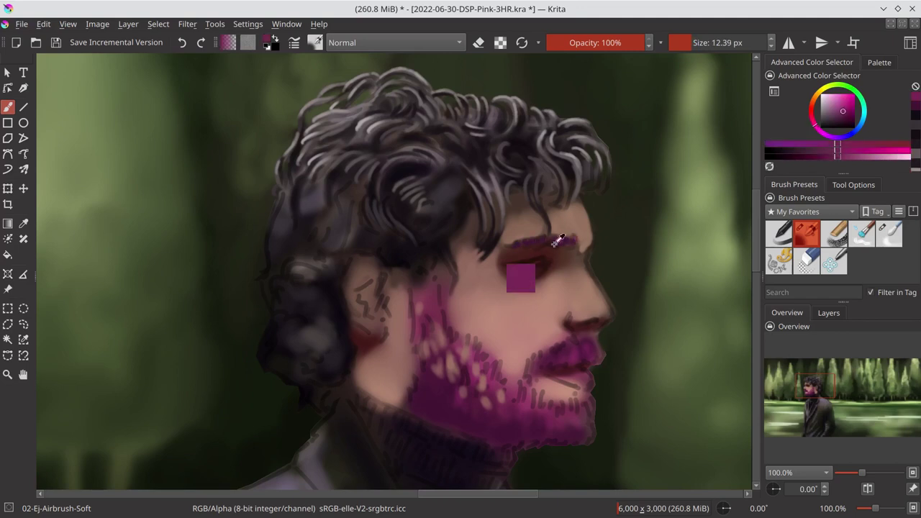
pyautogui.press('[')
pyautogui.keyDown('ctrl'); pyautogui.click(595, 240); pyautogui.keyUp('ctrl')
pyautogui.moveTo(595, 240); pyautogui.dragTo(508, 275)
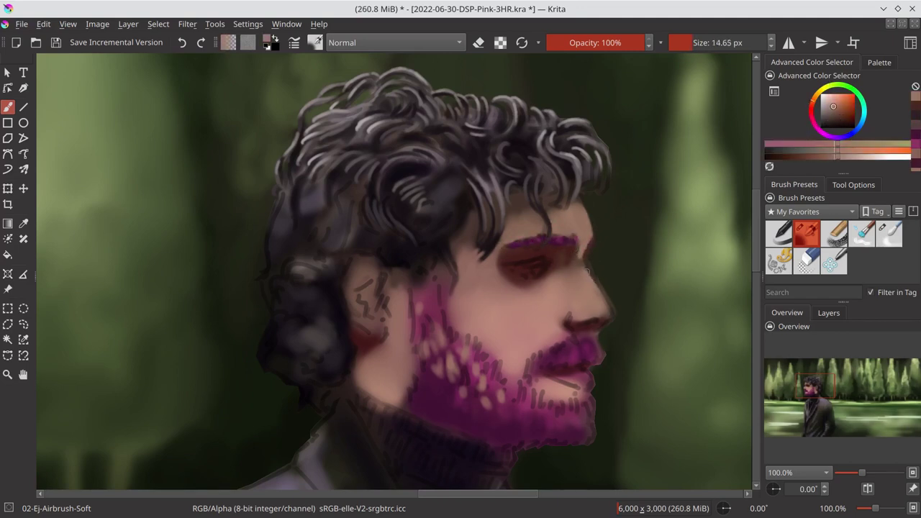
pyautogui.moveTo(593, 281)
pyautogui.mouseDown()
pyautogui.moveTo(578, 266)
pyautogui.moveTo(505, 274)
pyautogui.moveTo(508, 185)
pyautogui.moveTo(454, 288)
pyautogui.moveTo(450, 247)
pyautogui.mouseUp()
pyautogui.press(']')
pyautogui.press('[')
pyautogui.press('[')
pyautogui.press('[')
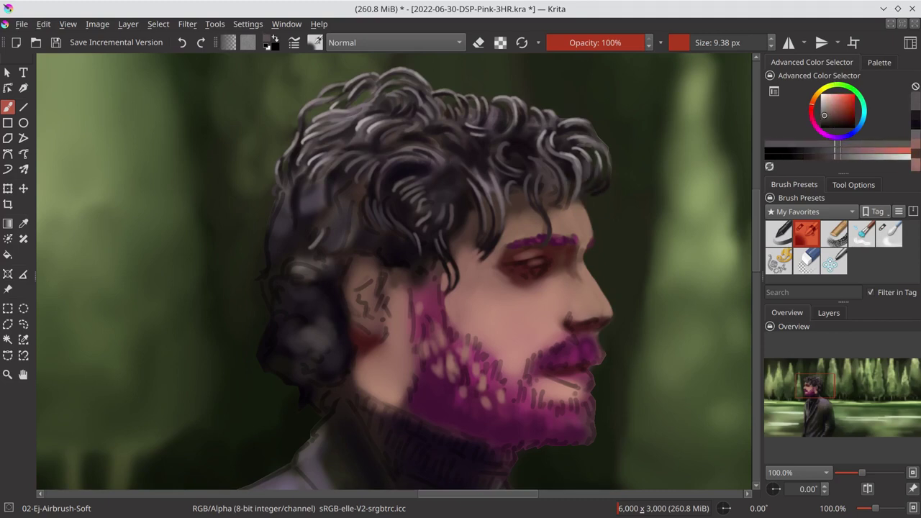
# Darken the grey hair near the ear with a dark muted pink and save.
pyautogui.keyDown('ctrl'); pyautogui.click(595, 162); pyautogui.keyUp('ctrl')
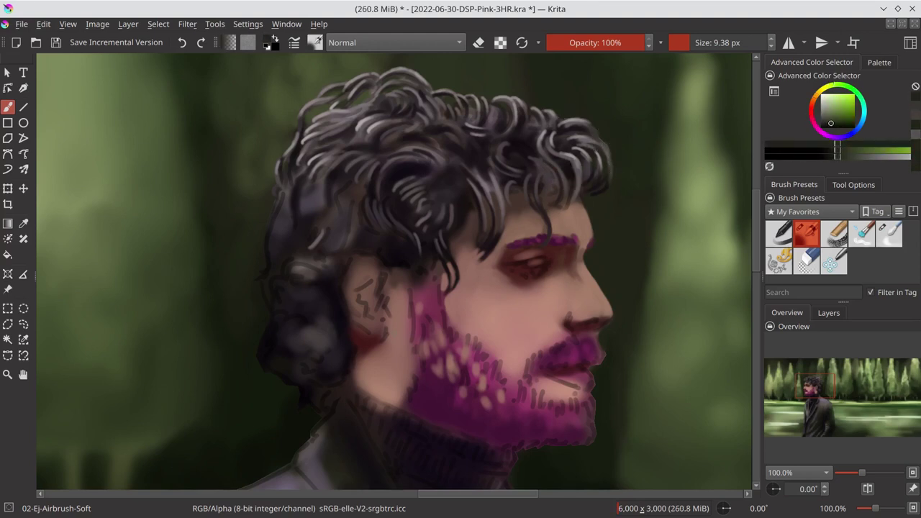
pyautogui.keyDown('ctrl'); pyautogui.click(285, 184); pyautogui.keyUp('ctrl')
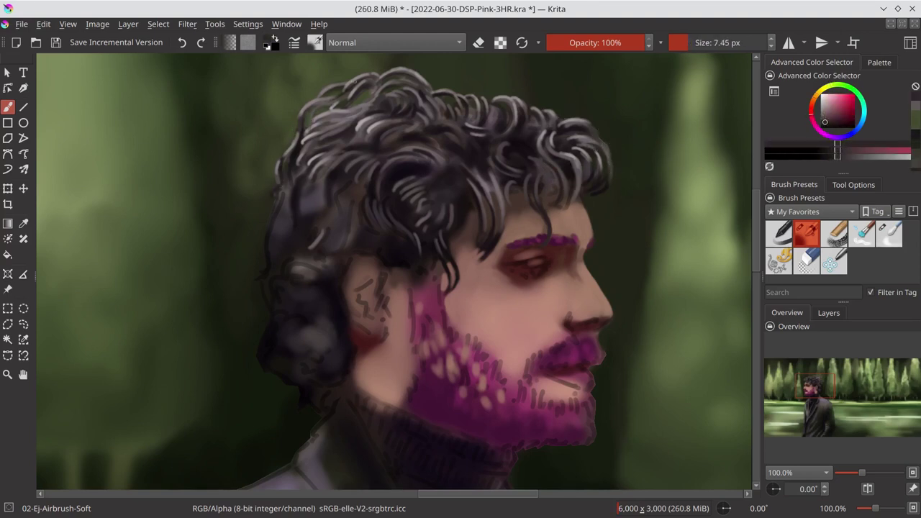
pyautogui.keyDown('ctrl'); pyautogui.click(341, 104); pyautogui.keyUp('ctrl')
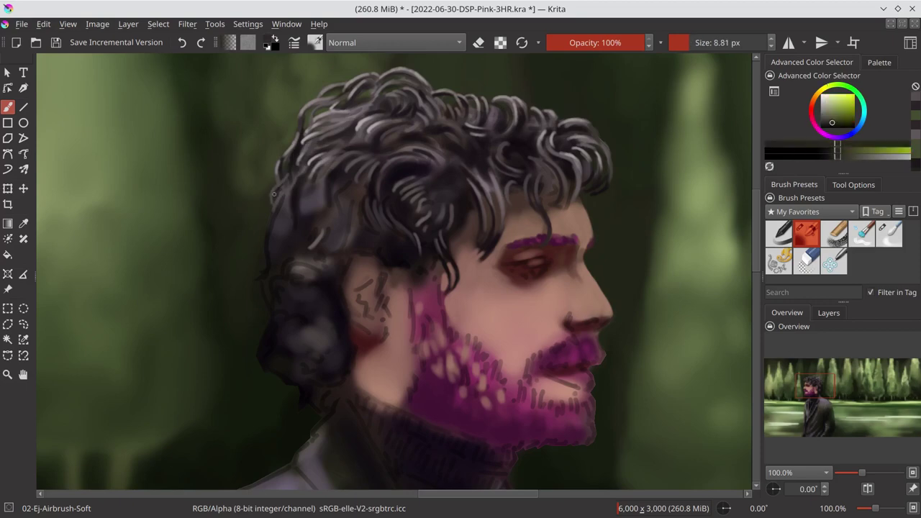
pyautogui.keyDown('ctrl'); pyautogui.click(286, 216); pyautogui.keyUp('ctrl')
pyautogui.moveTo(317, 180)
pyautogui.mouseDown()
pyautogui.moveTo(288, 232)
pyautogui.moveTo(371, 220)
pyautogui.mouseUp()
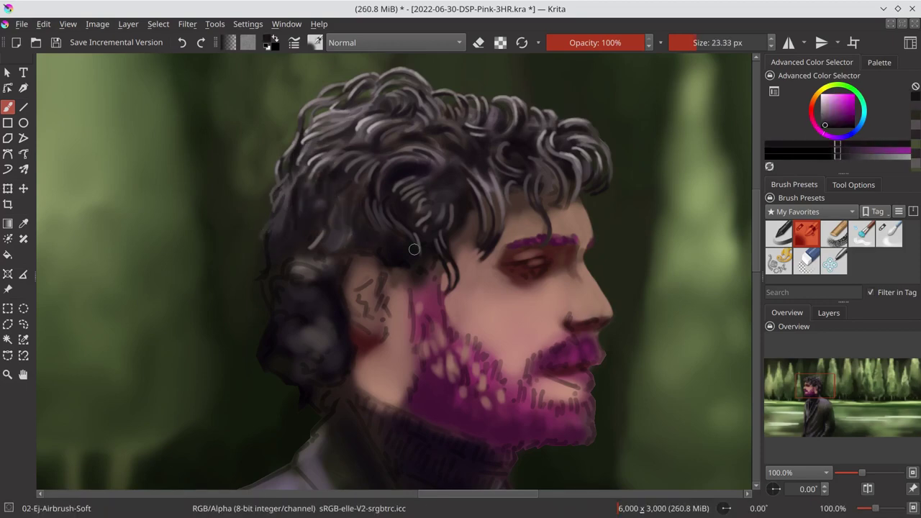
pyautogui.hotkey('ctrl', 's')
pyautogui.scroll(-5, 413, 249)
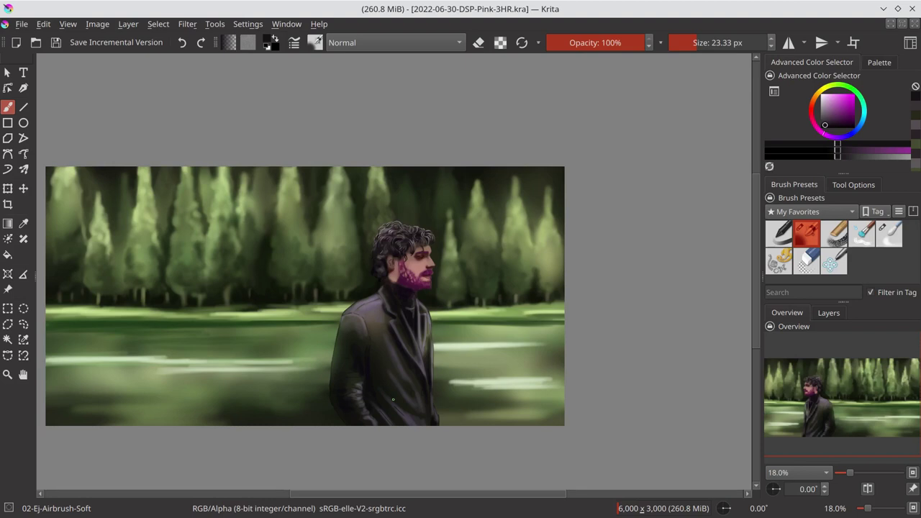
# Select the 05-Ej-Blender-Blur brush, save, and zoom back in on the face.
pyautogui.click(889, 233)
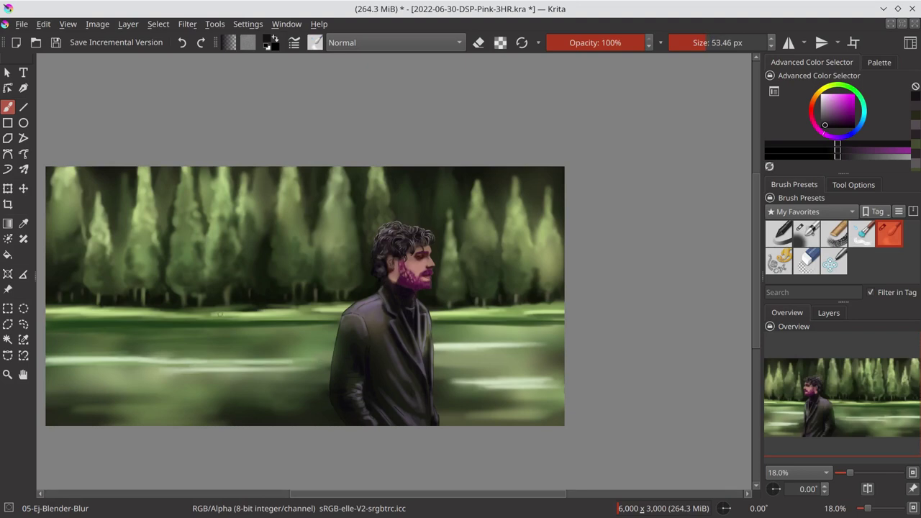
pyautogui.hotkey('ctrl', 's')
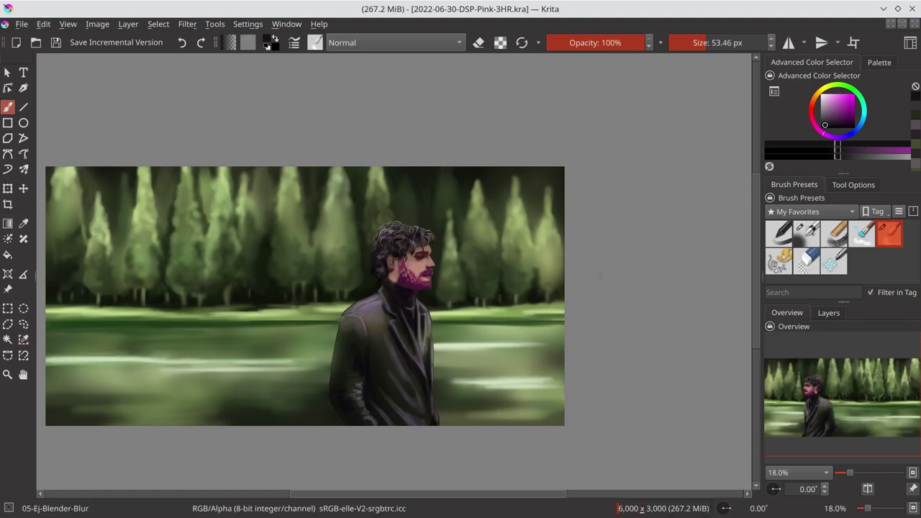
pyautogui.scroll(5, 389, 254)
pyautogui.scroll(4, 389, 255)
# Paint dark purple over the grey hair highlights and the bun's highlight.
pyautogui.press('/')
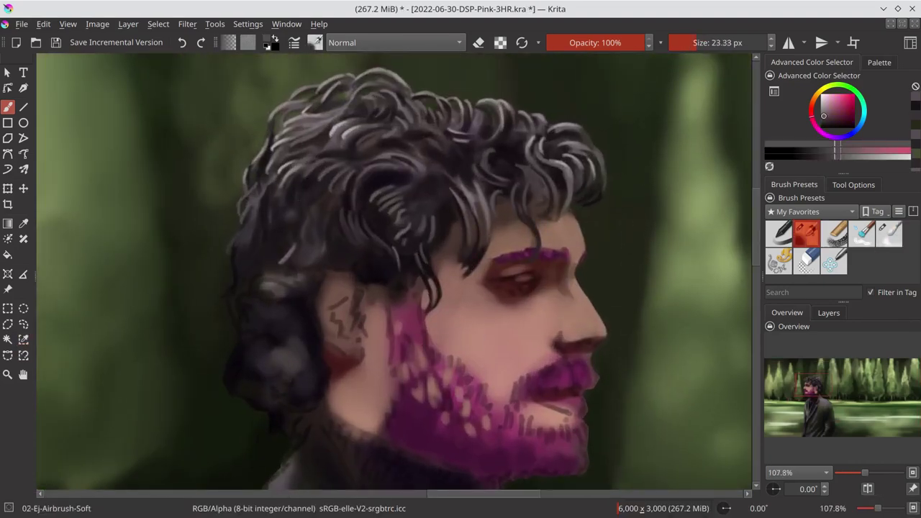
pyautogui.moveTo(298, 192); pyautogui.dragTo(314, 197)
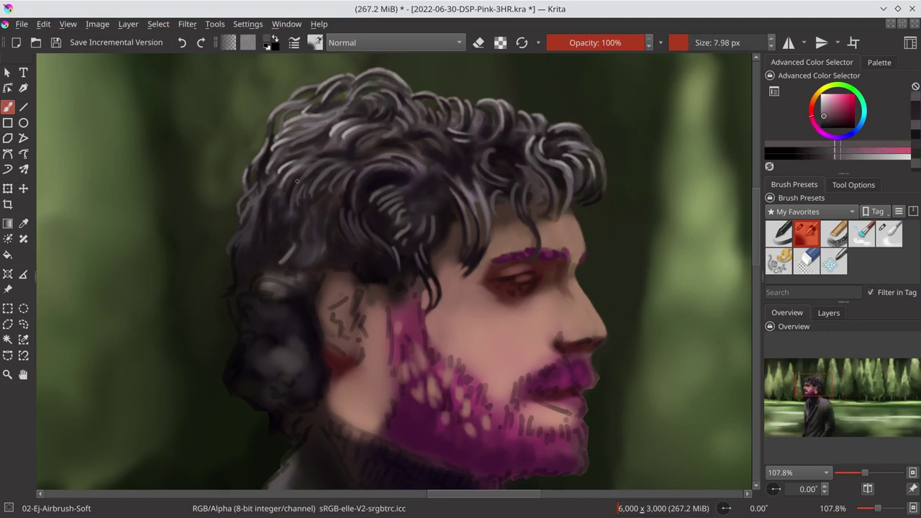
pyautogui.keyDown('ctrl'); pyautogui.click(264, 254); pyautogui.keyUp('ctrl')
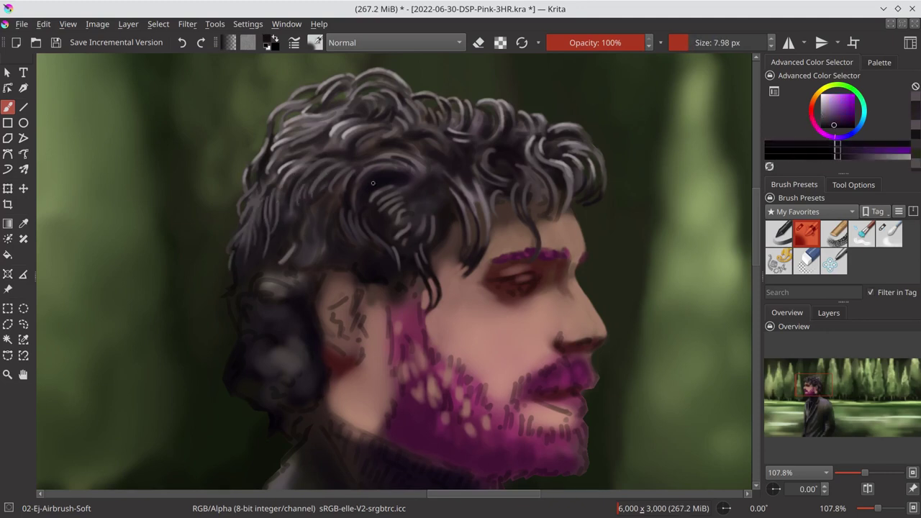
pyautogui.moveTo(303, 290)
pyautogui.mouseDown()
pyautogui.moveTo(249, 344)
pyautogui.moveTo(294, 431)
pyautogui.moveTo(279, 329)
pyautogui.moveTo(259, 329)
pyautogui.mouseUp()
pyautogui.moveTo(296, 244); pyautogui.dragTo(266, 261)
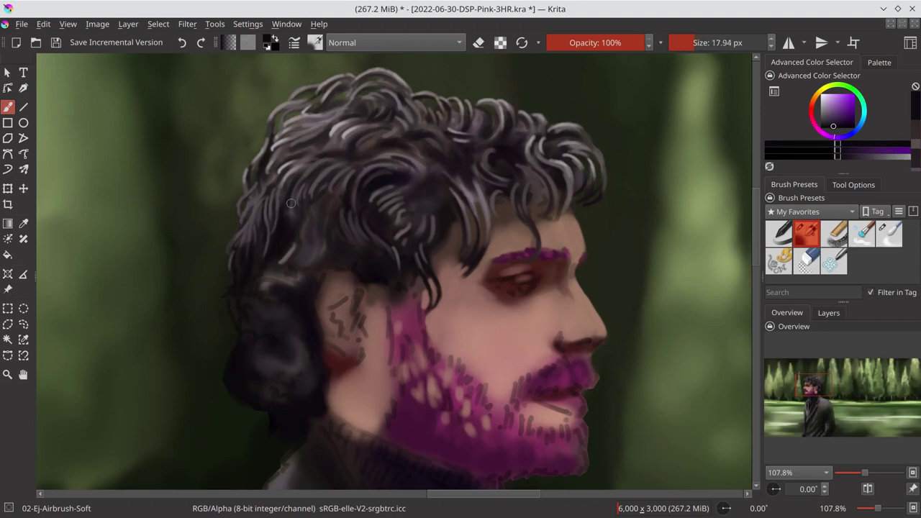
pyautogui.moveTo(302, 198)
pyautogui.mouseDown()
pyautogui.moveTo(302, 255)
pyautogui.moveTo(327, 237)
pyautogui.mouseUp()
pyautogui.moveTo(307, 288); pyautogui.dragTo(383, 259)
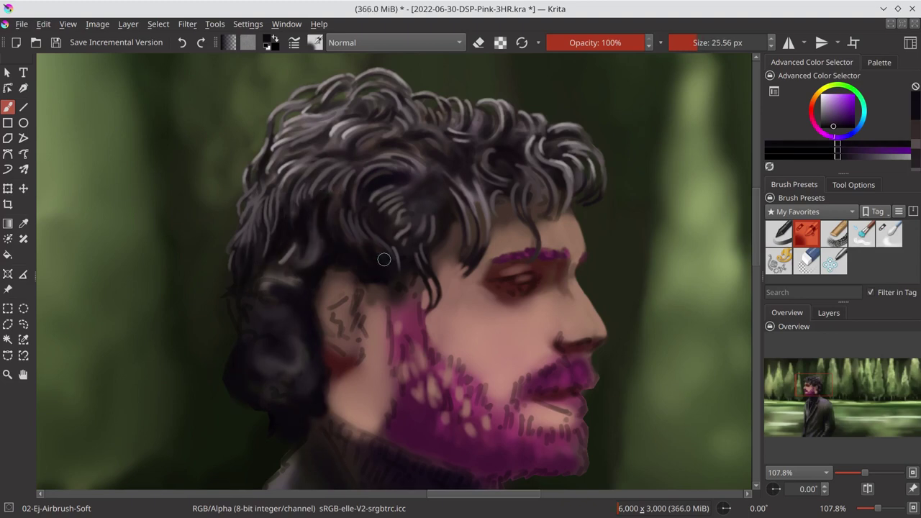
pyautogui.moveTo(285, 308)
pyautogui.mouseDown()
pyautogui.moveTo(263, 319)
pyautogui.moveTo(265, 370)
pyautogui.mouseUp()
# Add light pinkish-white strands near the ear and faint ones in the bun.
pyautogui.keyDown('ctrl'); pyautogui.click(236, 313); pyautogui.keyUp('ctrl')
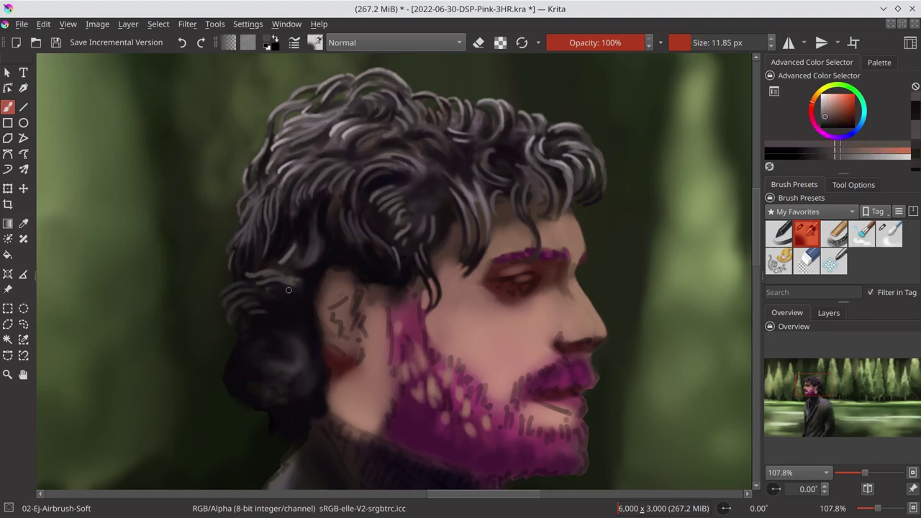
pyautogui.keyDown('ctrl'); pyautogui.click(284, 267); pyautogui.keyUp('ctrl')
pyautogui.moveTo(248, 277); pyautogui.dragTo(286, 267)
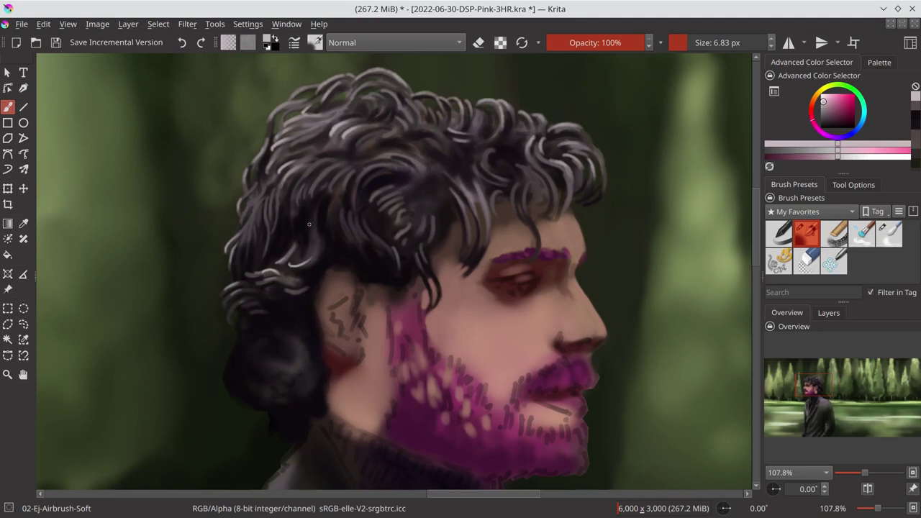
pyautogui.keyDown('ctrl'); pyautogui.click(316, 262); pyautogui.keyUp('ctrl')
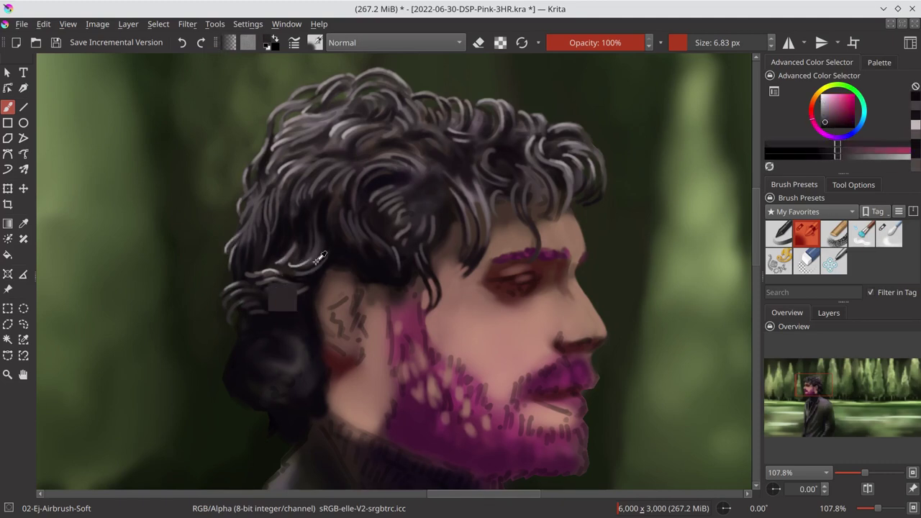
pyautogui.moveTo(257, 376)
pyautogui.mouseDown()
pyautogui.moveTo(306, 352)
pyautogui.moveTo(311, 381)
pyautogui.mouseUp()
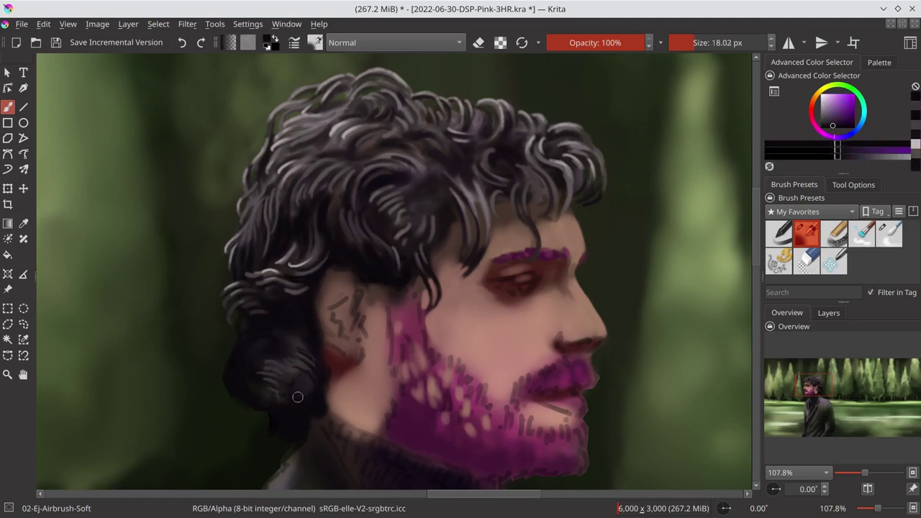
# Sample dark, pinkish-grey and skin colours, then save the painting.
pyautogui.keyDown('ctrl'); pyautogui.click(275, 406); pyautogui.keyUp('ctrl')
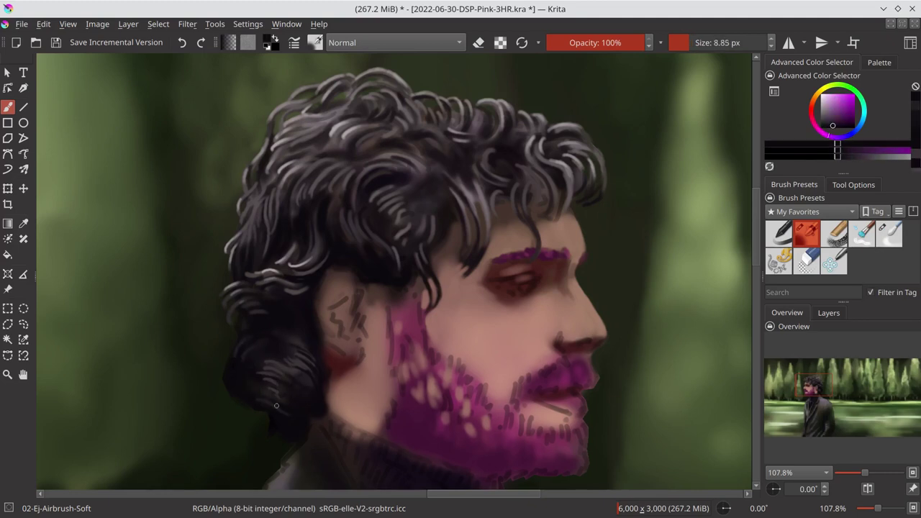
pyautogui.keyDown('ctrl'); pyautogui.click(246, 374); pyautogui.keyUp('ctrl')
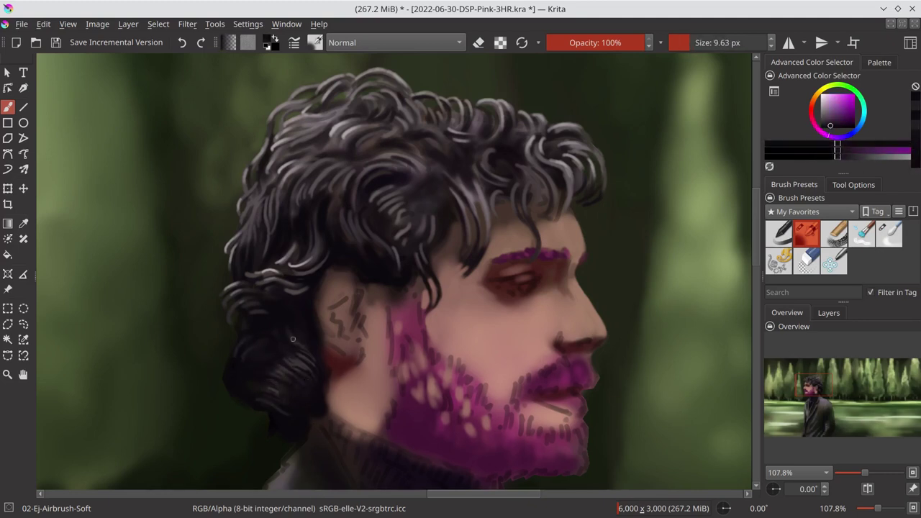
pyautogui.keyDown('ctrl'); pyautogui.click(272, 332); pyautogui.keyUp('ctrl')
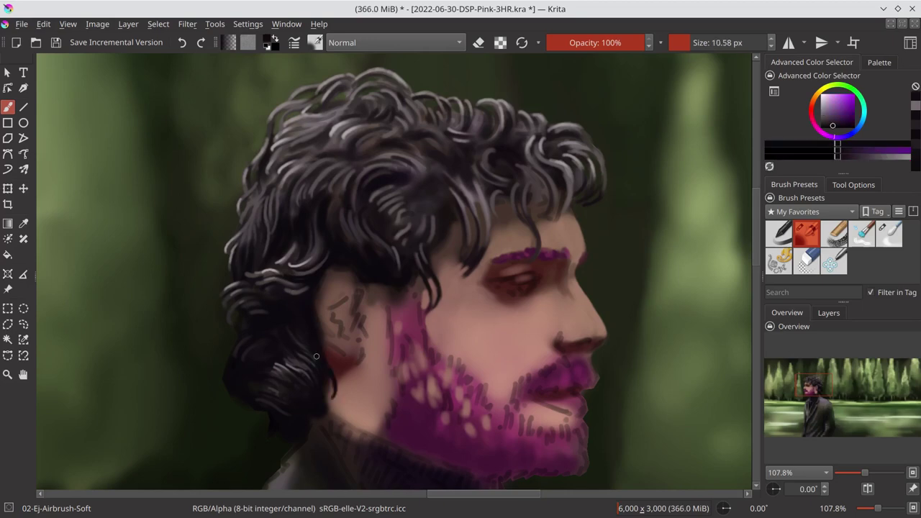
pyautogui.keyDown('ctrl'); pyautogui.click(335, 389); pyautogui.keyUp('ctrl')
pyautogui.hotkey('ctrl', 's')
pyautogui.scroll(-5, 415, 257)
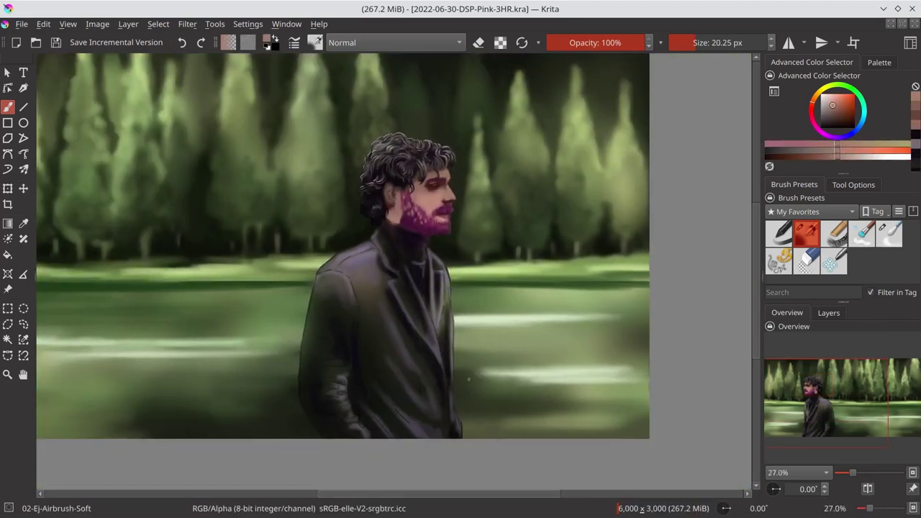
# Mirror the canvas horizontally, select the Blender-Blur brush, and save.
pyautogui.scroll(-2, 469, 379)
pyautogui.click(869, 489)
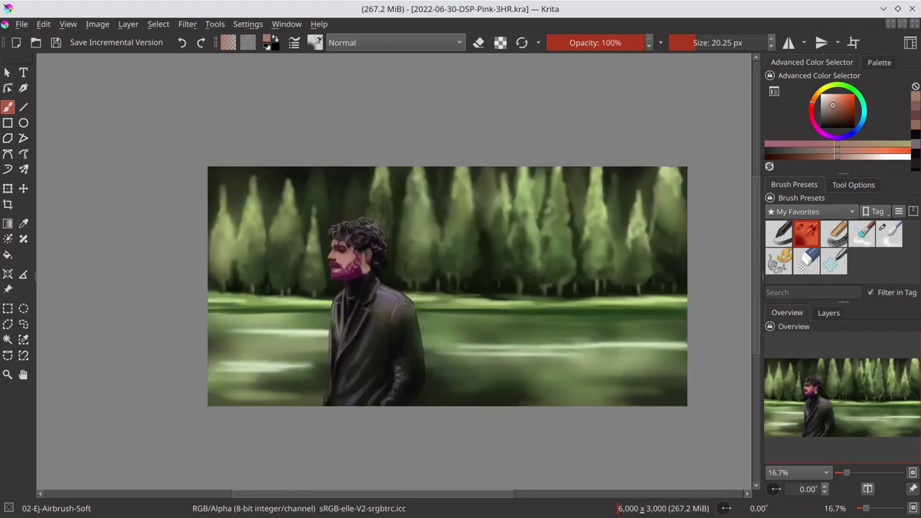
pyautogui.click(890, 234)
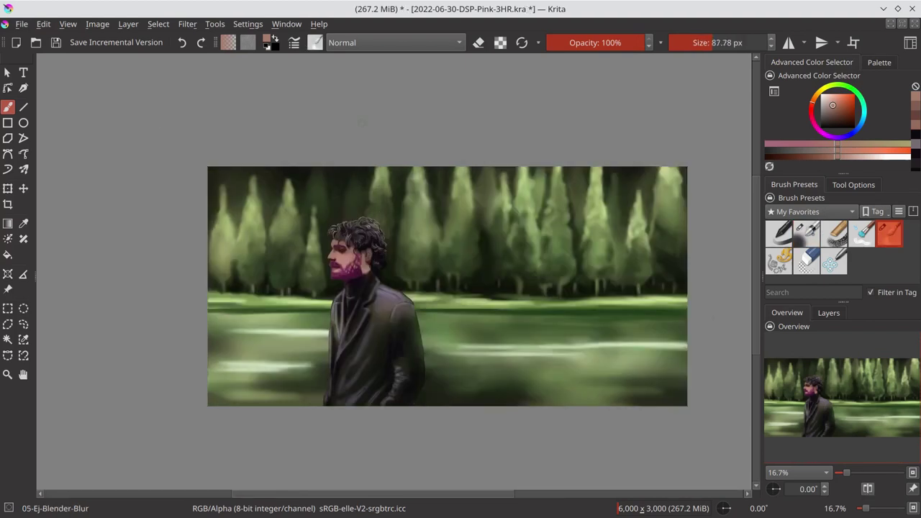
pyautogui.hotkey('ctrl', 's')
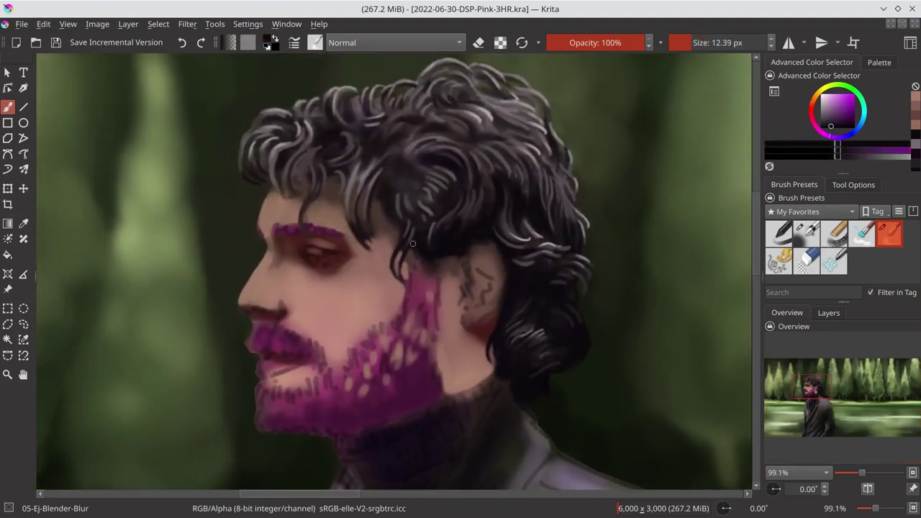
# Sample reddish-brown, purple and light skin pink tones near the ear, returning to the brush.
pyautogui.keyDown('ctrl'); pyautogui.click(421, 270); pyautogui.keyUp('ctrl')
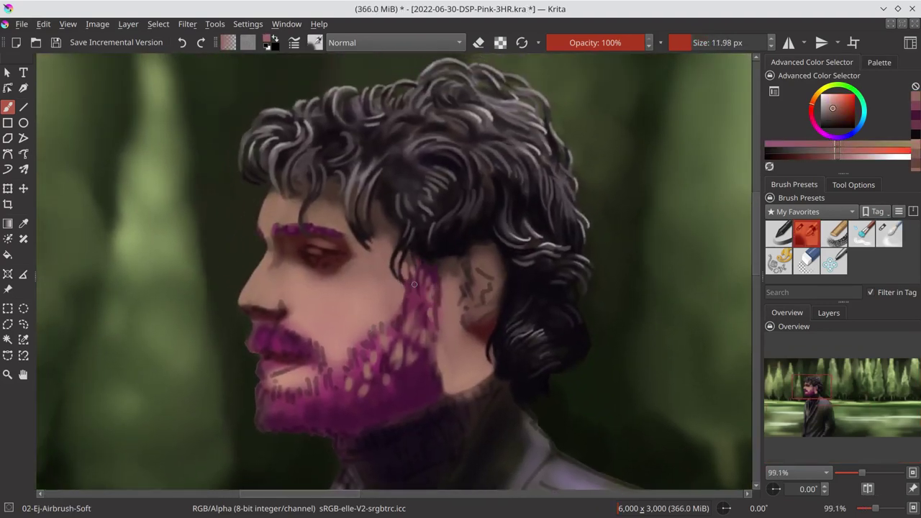
pyautogui.keyDown('ctrl'); pyautogui.click(433, 360); pyautogui.keyUp('ctrl')
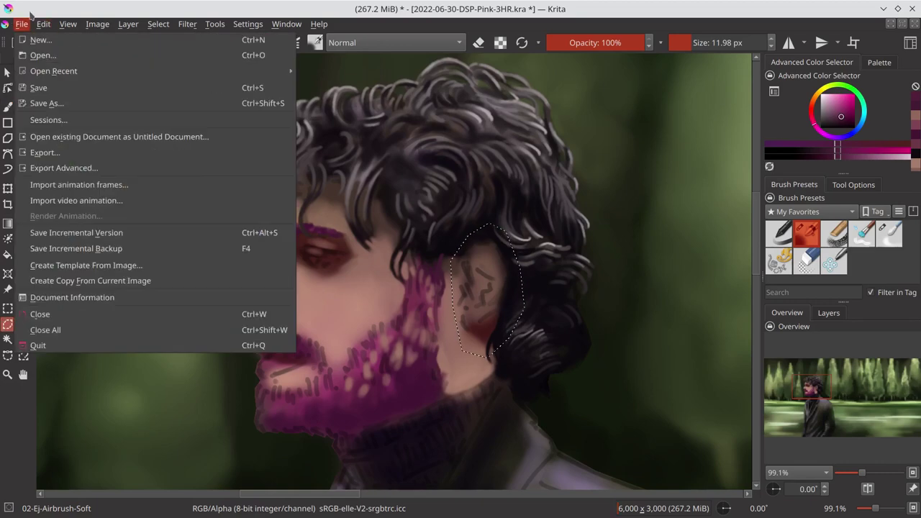
pyautogui.press('t')
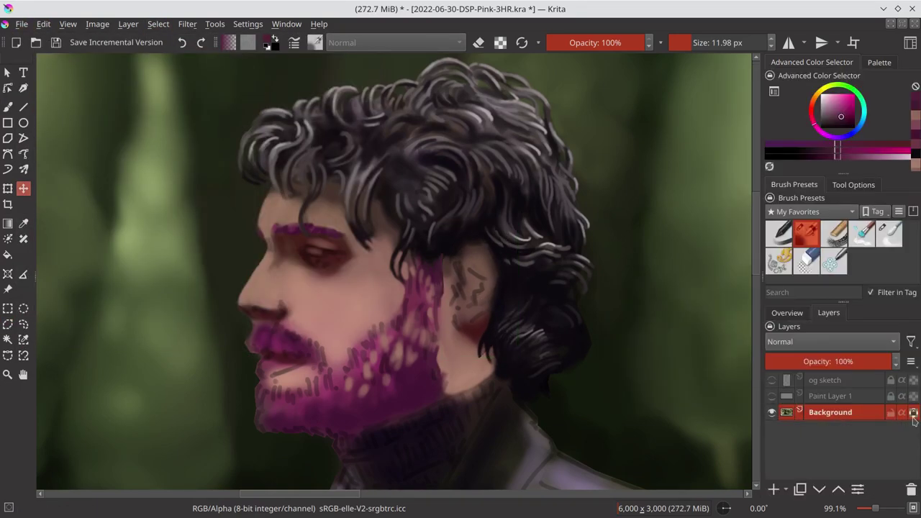
pyautogui.press('b')
pyautogui.keyDown('ctrl'); pyautogui.click(509, 257); pyautogui.keyUp('ctrl')
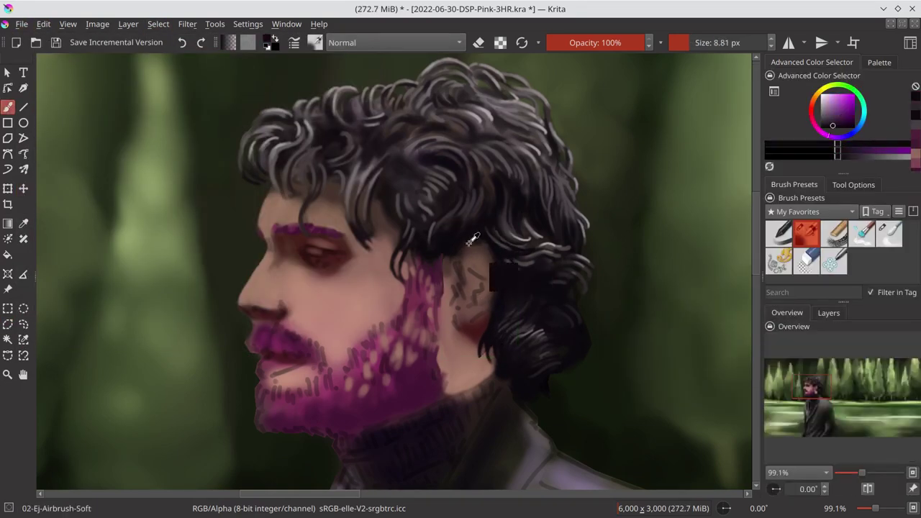
pyautogui.keyDown('ctrl'); pyautogui.click(360, 304); pyautogui.keyUp('ctrl')
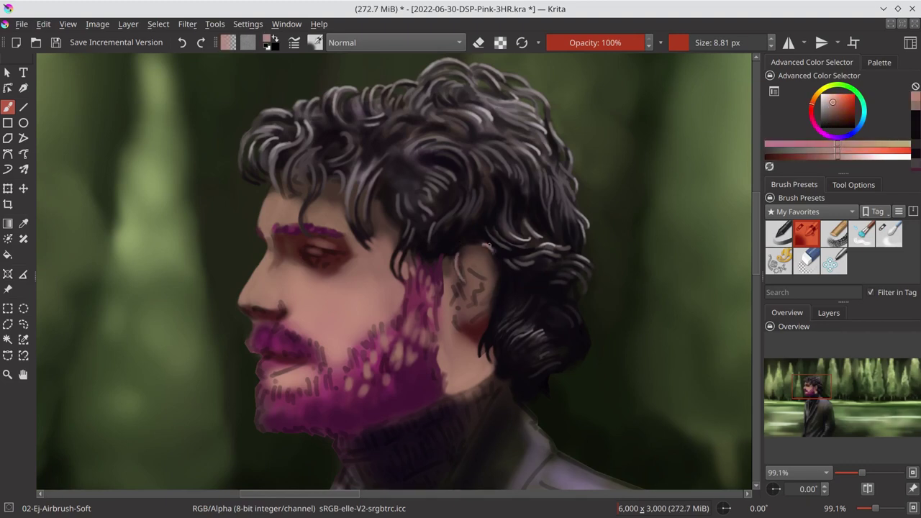
# Repaint the ear in light pink with darker red shading over the scribbles.
pyautogui.press(']')
pyautogui.moveTo(466, 316); pyautogui.dragTo(472, 303)
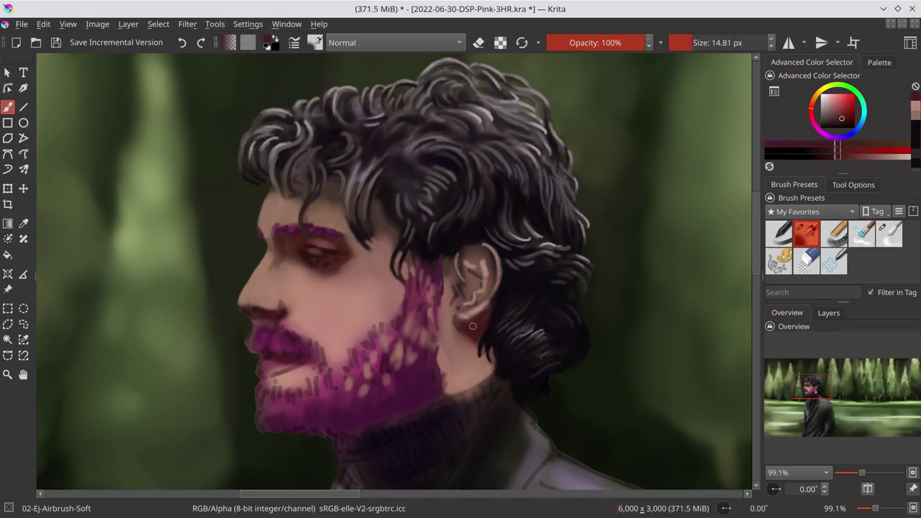
pyautogui.keyDown('ctrl'); pyautogui.click(475, 346); pyautogui.keyUp('ctrl')
pyautogui.press(']')
pyautogui.press(']')
pyautogui.press(']')
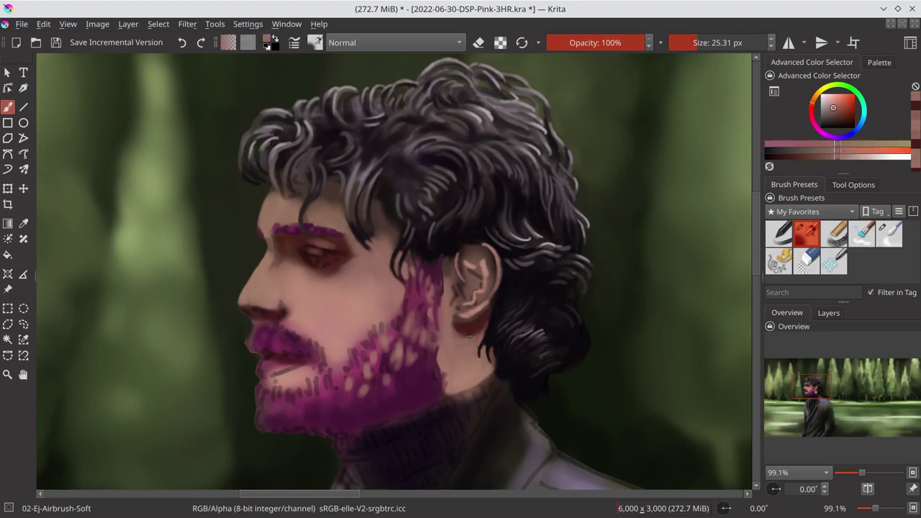
pyautogui.keyDown('ctrl'); pyautogui.click(466, 310); pyautogui.keyUp('ctrl')
pyautogui.press('[')
pyautogui.press('[')
pyautogui.press('[')
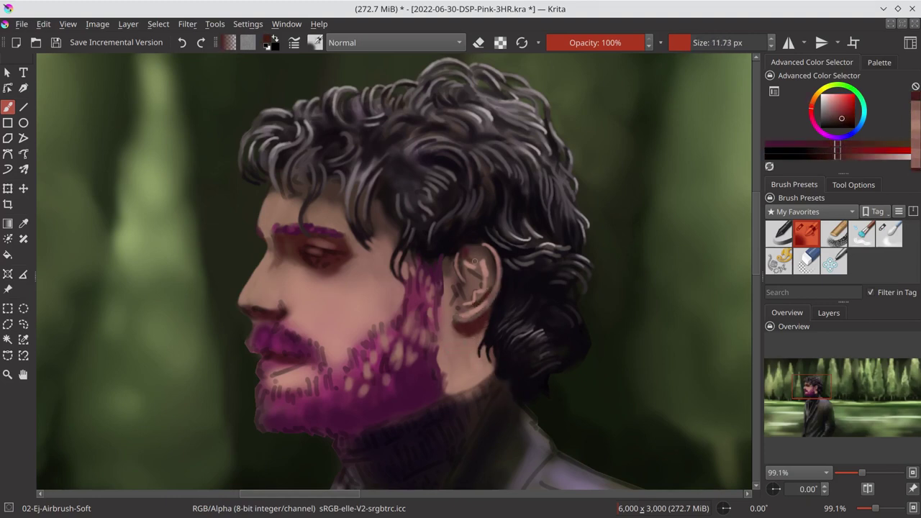
pyautogui.keyDown('ctrl'); pyautogui.click(460, 286); pyautogui.keyUp('ctrl')
pyautogui.press('[')
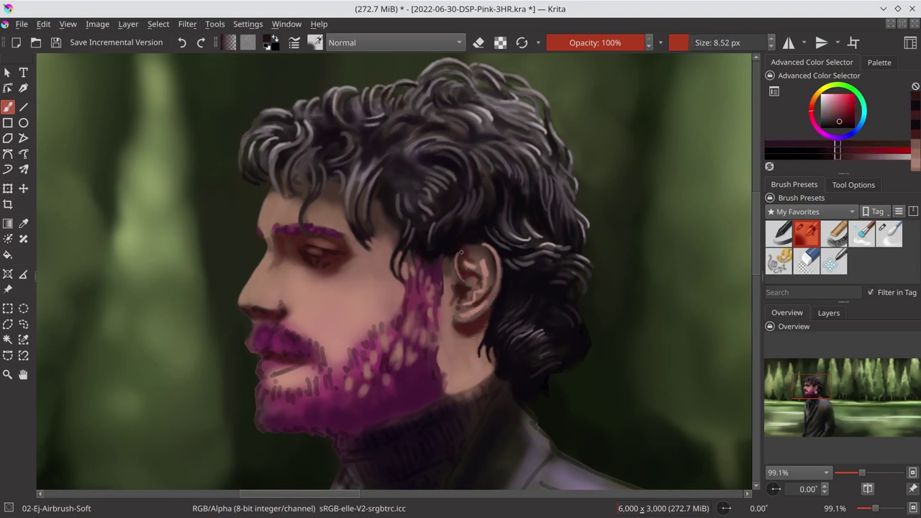
pyautogui.press(']')
pyautogui.keyDown('ctrl'); pyautogui.click(475, 280); pyautogui.keyUp('ctrl')
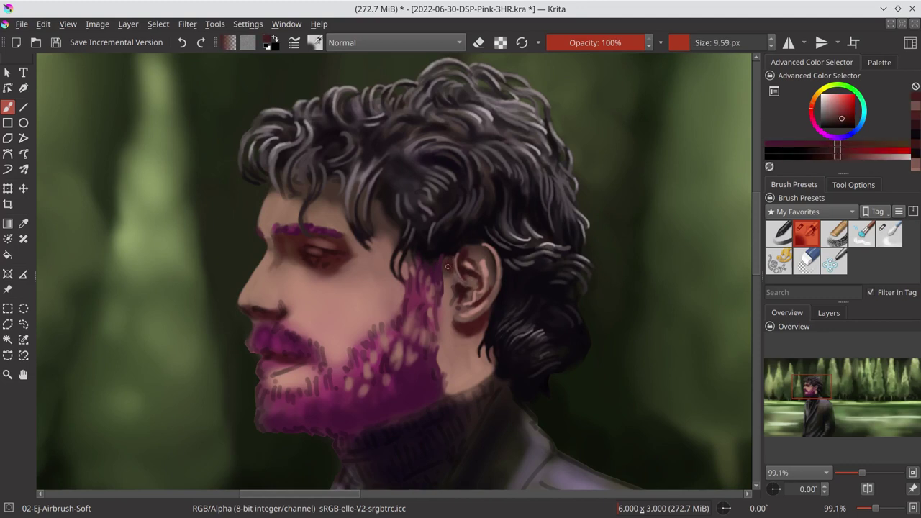
pyautogui.press(']')
# Sample light skin, near-black hair and reddish-brown tones while resizing the brush.
pyautogui.press('[')
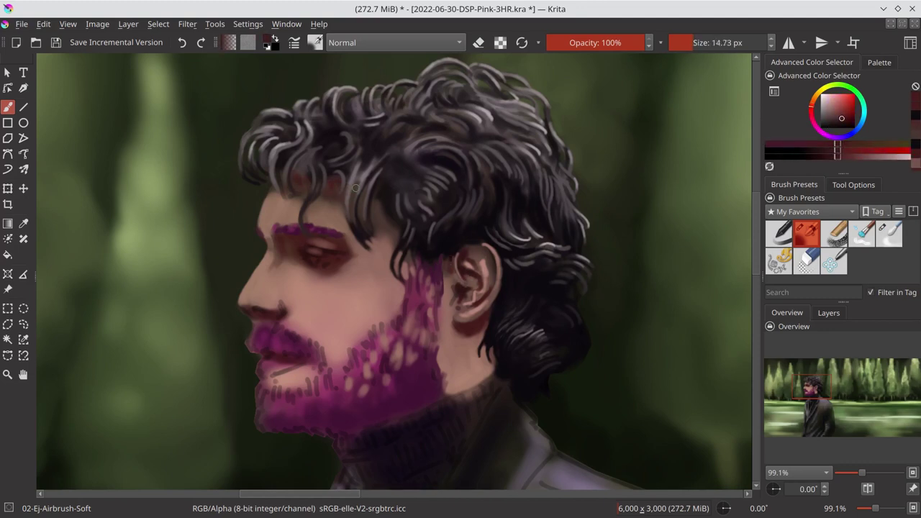
pyautogui.keyDown('ctrl'); pyautogui.click(389, 245); pyautogui.keyUp('ctrl')
pyautogui.keyDown('ctrl'); pyautogui.click(354, 218); pyautogui.keyUp('ctrl')
pyautogui.press(']')
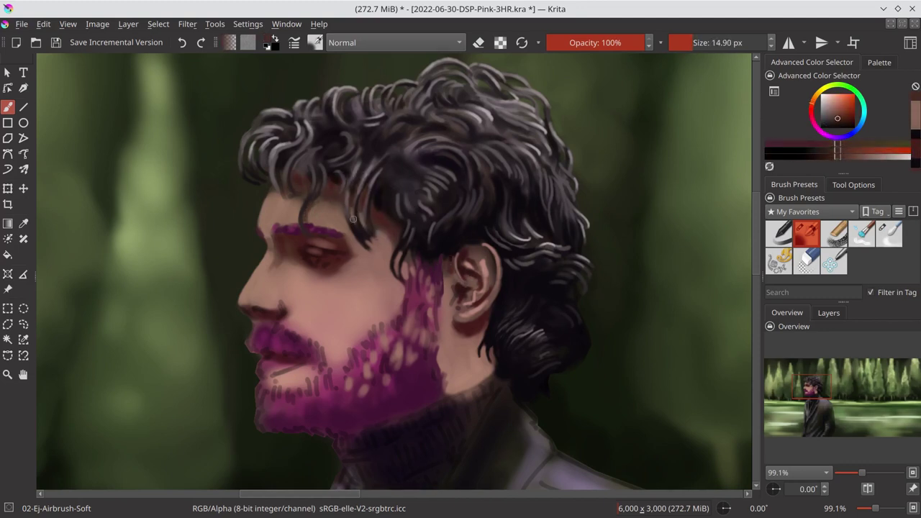
pyautogui.keyDown('ctrl'); pyautogui.click(303, 196); pyautogui.keyUp('ctrl')
pyautogui.press(']')
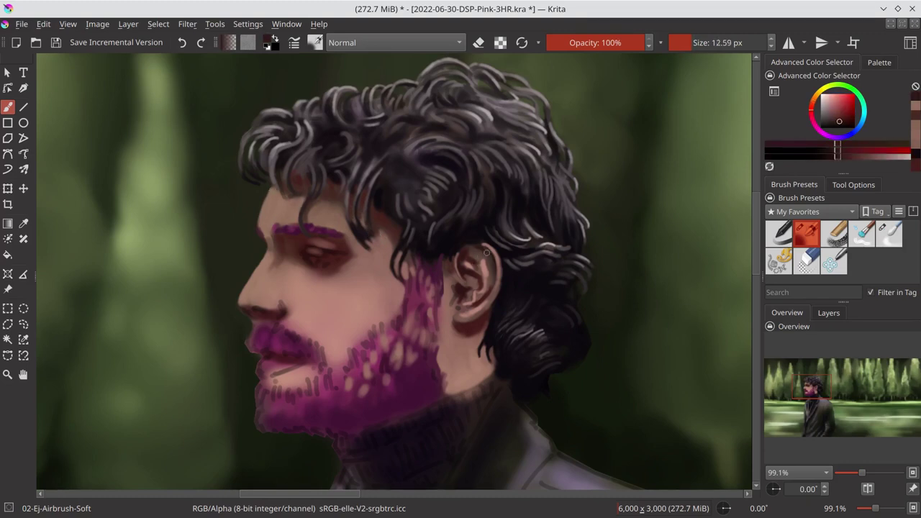
pyautogui.keyDown('ctrl'); pyautogui.click(473, 315); pyautogui.keyUp('ctrl')
pyautogui.press('[')
pyautogui.keyDown('ctrl'); pyautogui.click(458, 286); pyautogui.keyUp('ctrl')
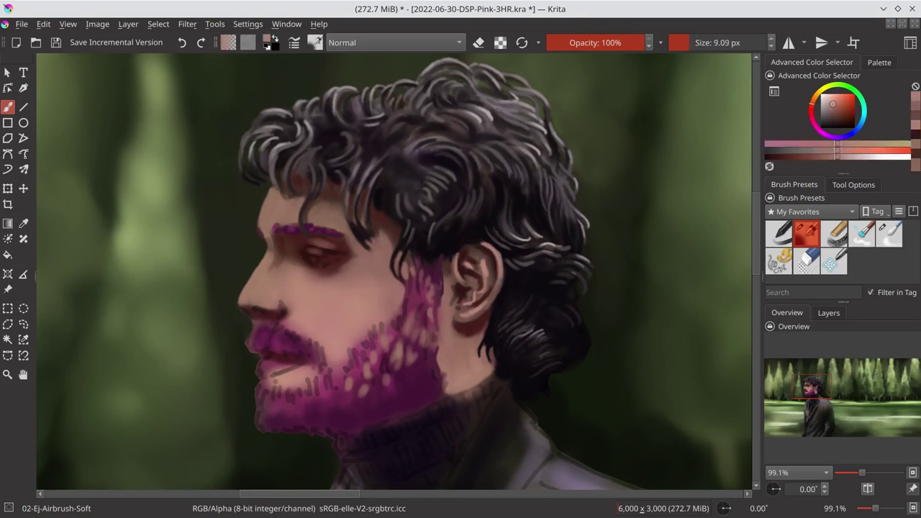
pyautogui.press(']')
pyautogui.press('[')
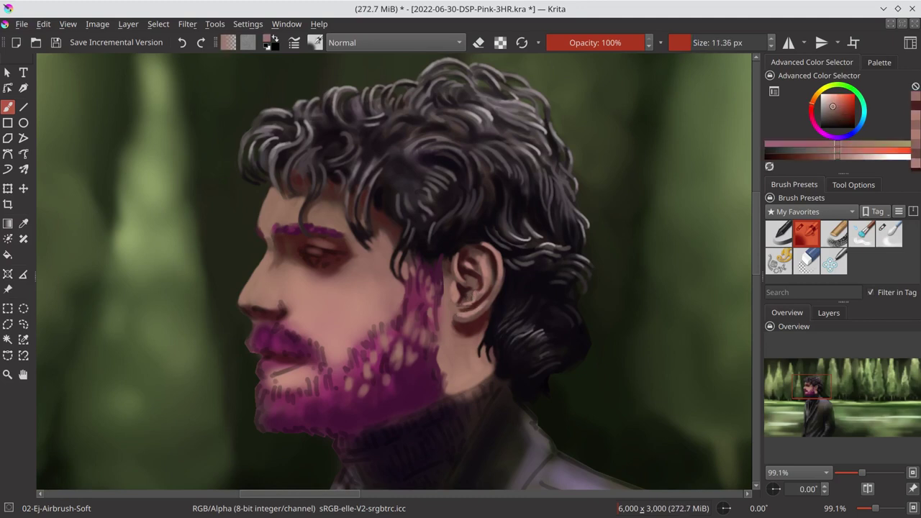
# Paint a light skin highlight across the nose tip.
pyautogui.keyDown('ctrl'); pyautogui.click(572, 313); pyautogui.keyUp('ctrl')
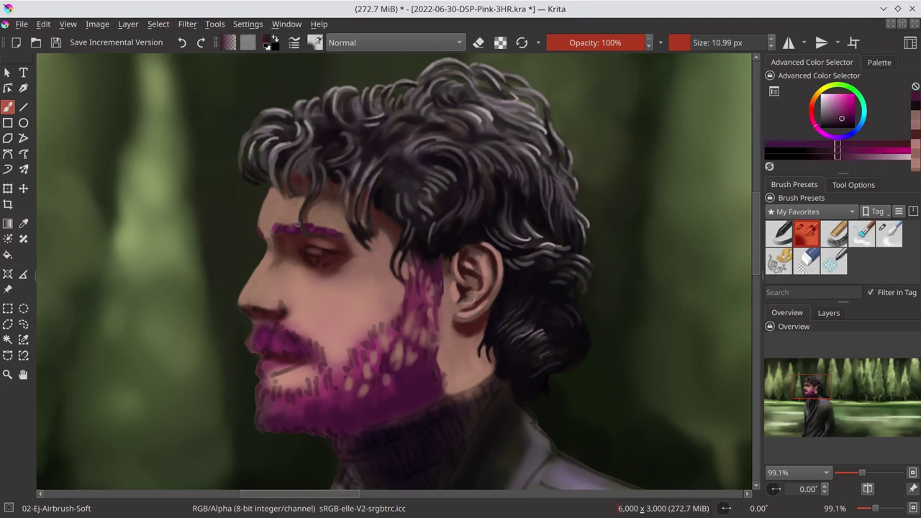
pyautogui.keyDown('ctrl'); pyautogui.click(307, 263); pyautogui.keyUp('ctrl')
pyautogui.keyDown('ctrl'); pyautogui.click(476, 331); pyautogui.keyUp('ctrl')
pyautogui.keyDown('ctrl'); pyautogui.click(269, 297); pyautogui.keyUp('ctrl')
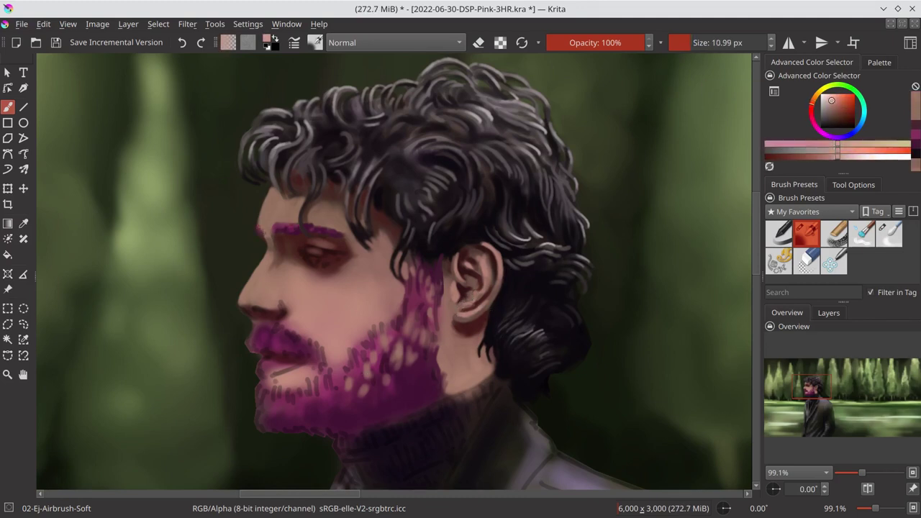
pyautogui.press(']')
pyautogui.moveTo(278, 301); pyautogui.dragTo(249, 301)
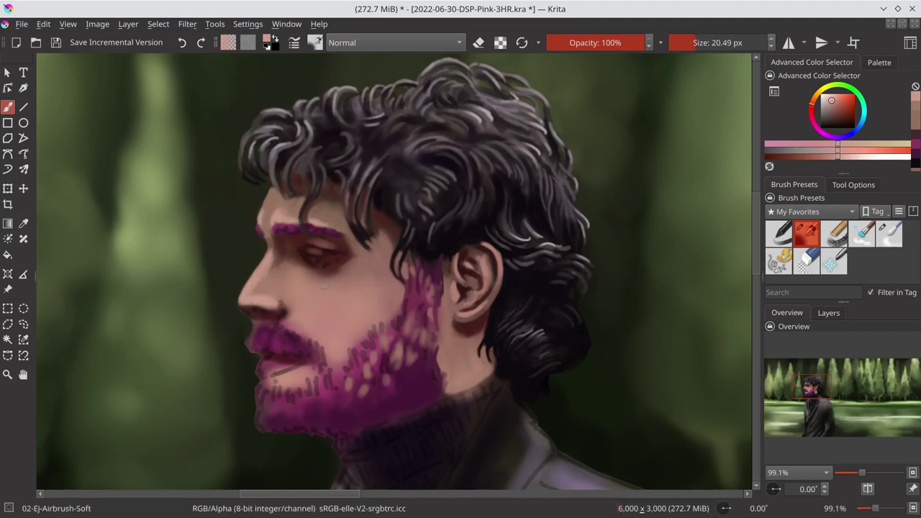
# Sample further skin tones, then brush deeper magenta over the lower beard and jaw.
pyautogui.press(']')
pyautogui.press(']')
pyautogui.press(']')
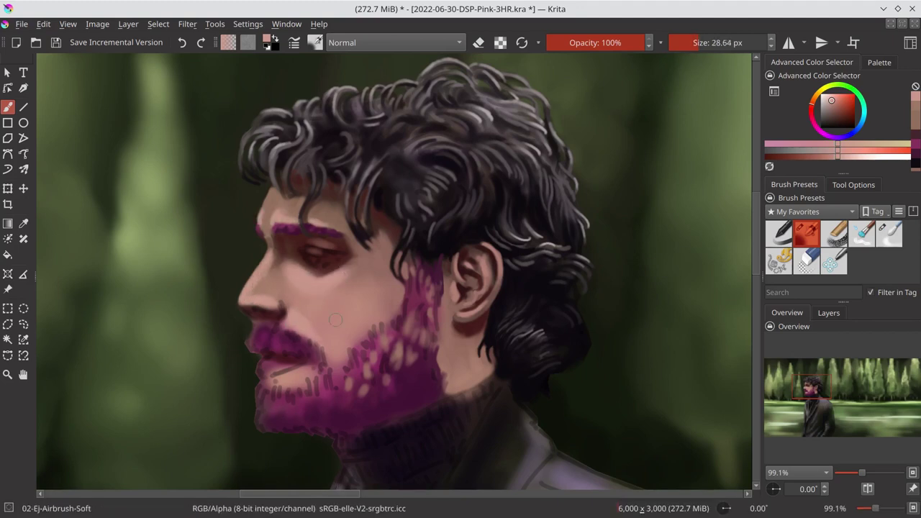
pyautogui.keyDown('ctrl'); pyautogui.click(382, 332); pyautogui.keyUp('ctrl')
pyautogui.press('[')
pyautogui.press('[')
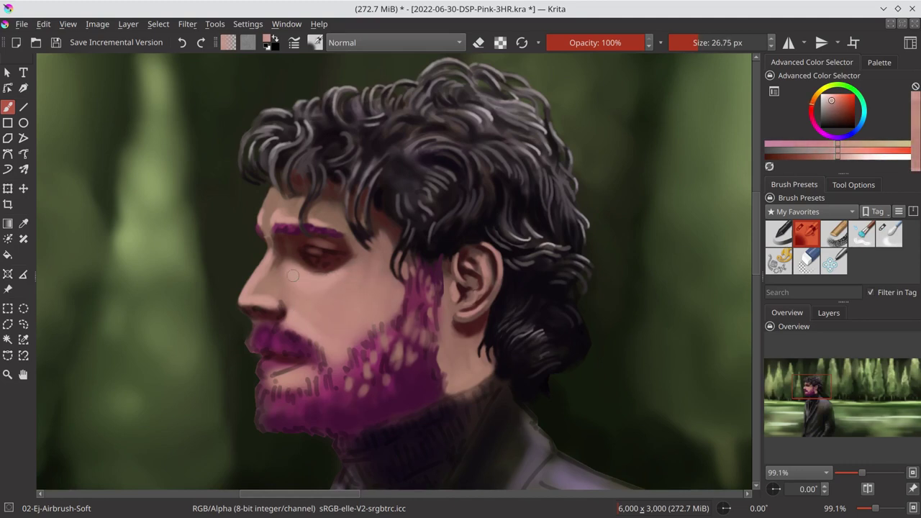
pyautogui.keyDown('ctrl'); pyautogui.click(316, 253); pyautogui.keyUp('ctrl')
pyautogui.press('[')
pyautogui.press('[')
pyautogui.keyDown('ctrl'); pyautogui.click(317, 279); pyautogui.keyUp('ctrl')
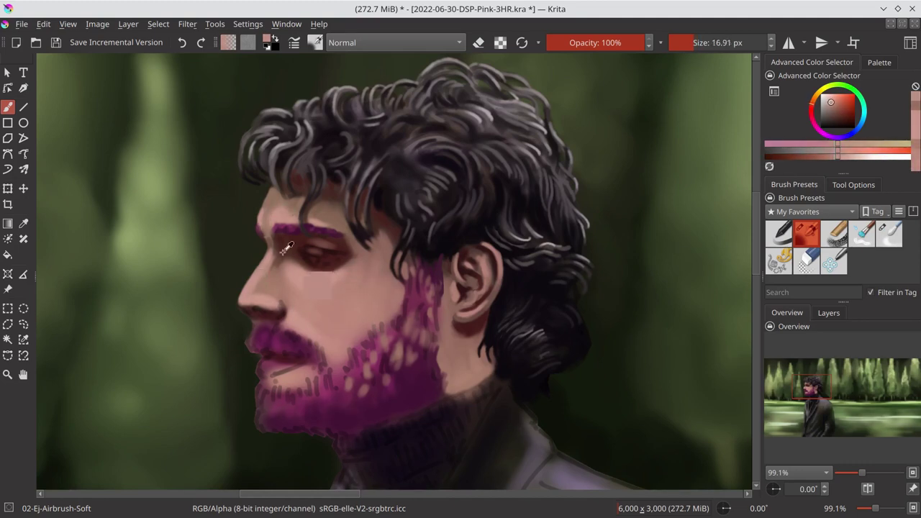
pyautogui.keyDown('ctrl'); pyautogui.click(355, 414); pyautogui.keyUp('ctrl')
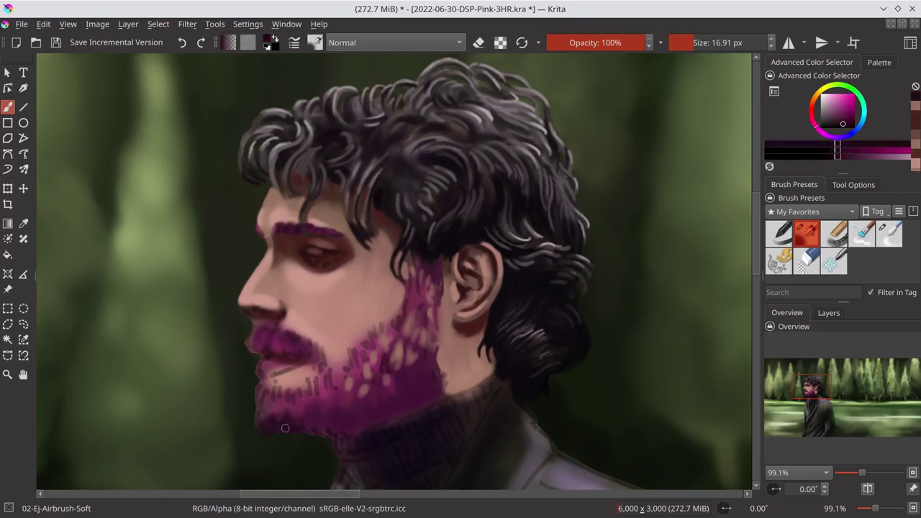
pyautogui.press(']')
pyautogui.press(']')
pyautogui.press(']')
pyautogui.moveTo(341, 423); pyautogui.dragTo(400, 389)
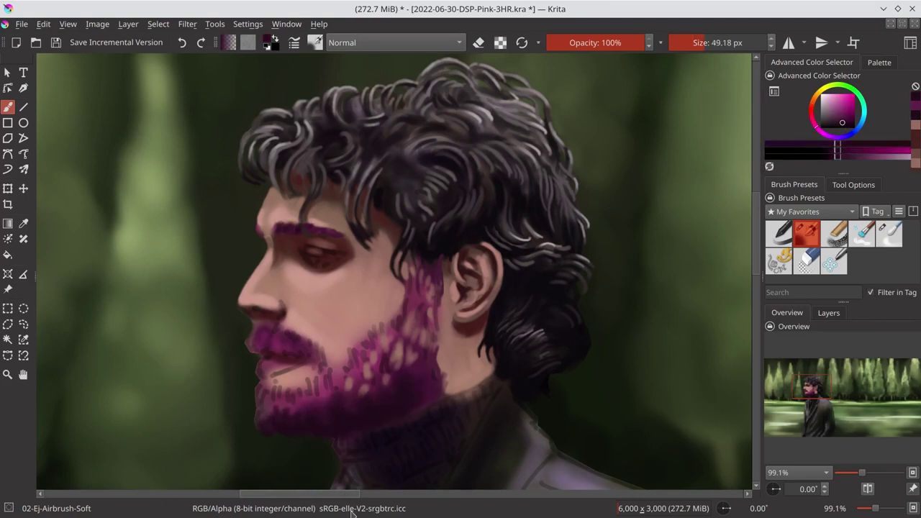
# Dab light pink highlights and dark magenta strands into the upper beard.
pyautogui.keyDown('ctrl'); pyautogui.click(314, 408); pyautogui.keyUp('ctrl')
pyautogui.press('[')
pyautogui.press('[')
pyautogui.keyDown('ctrl'); pyautogui.click(429, 319); pyautogui.keyUp('ctrl')
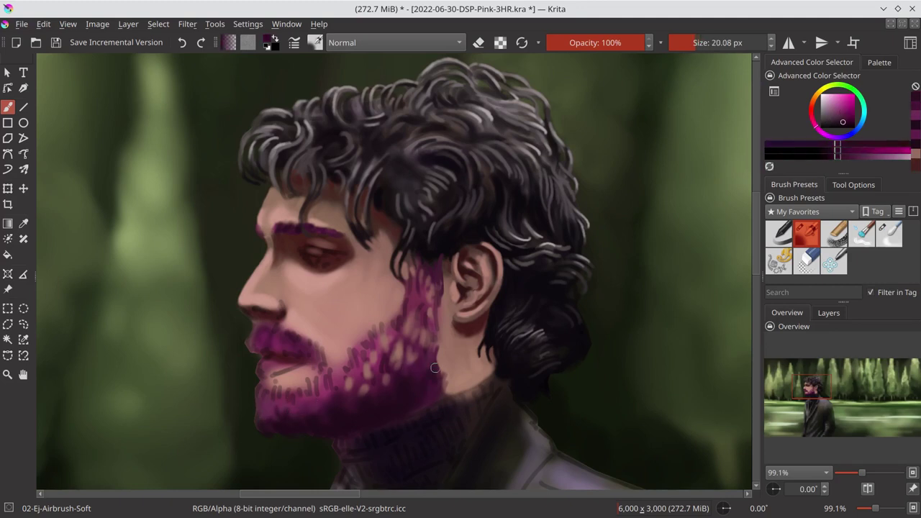
pyautogui.press('[')
pyautogui.press('[')
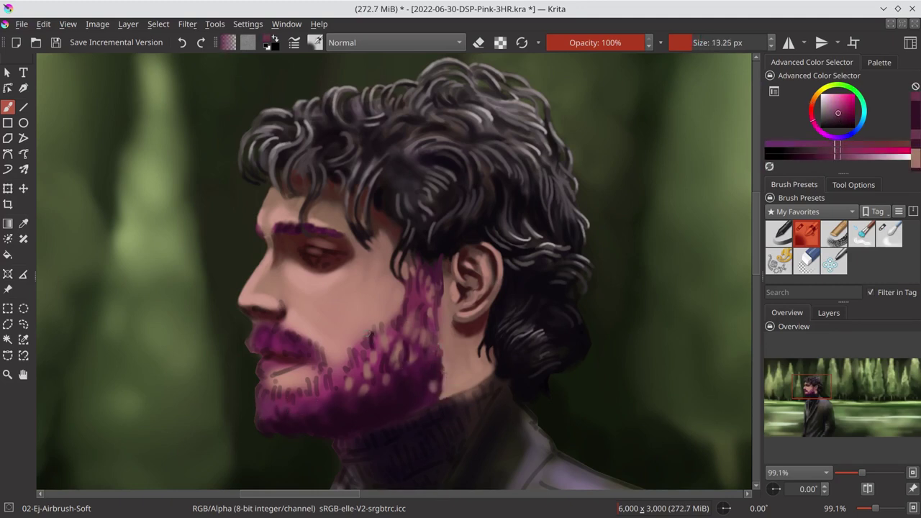
pyautogui.moveTo(365, 344); pyautogui.dragTo(404, 304)
pyautogui.keyDown('ctrl'); pyautogui.click(411, 310); pyautogui.keyUp('ctrl')
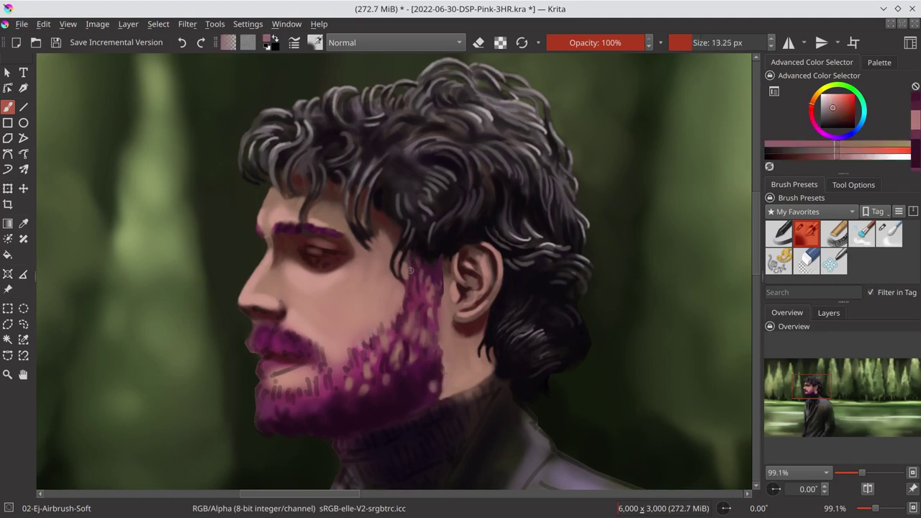
pyautogui.moveTo(432, 260)
pyautogui.mouseDown()
pyautogui.moveTo(438, 296)
pyautogui.moveTo(414, 303)
pyautogui.moveTo(438, 350)
pyautogui.mouseUp()
# Add small dark strokes along the beard edge and fine strands through the middle.
pyautogui.keyDown('ctrl'); pyautogui.click(412, 283); pyautogui.keyUp('ctrl')
pyautogui.keyDown('ctrl'); pyautogui.click(416, 325); pyautogui.keyUp('ctrl')
pyautogui.keyDown('ctrl'); pyautogui.click(374, 338); pyautogui.keyUp('ctrl')
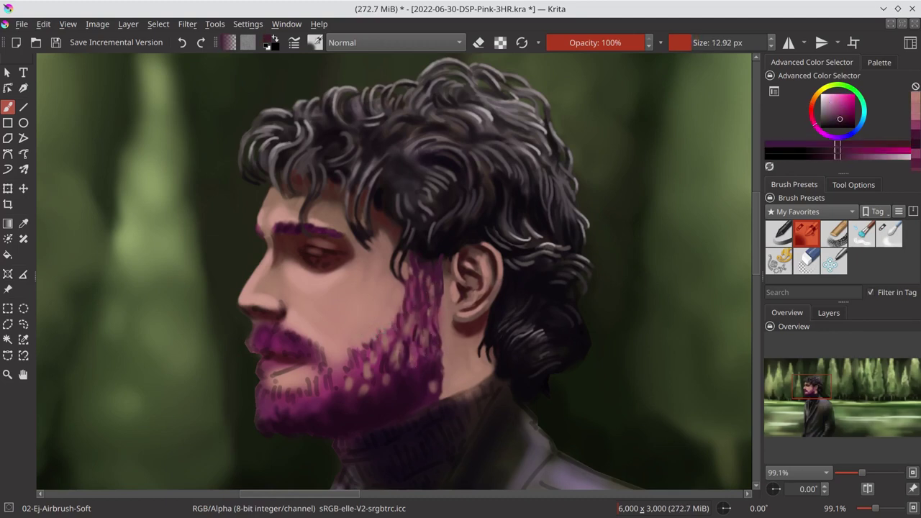
pyautogui.press('[')
pyautogui.keyDown('ctrl'); pyautogui.click(408, 384); pyautogui.keyUp('ctrl')
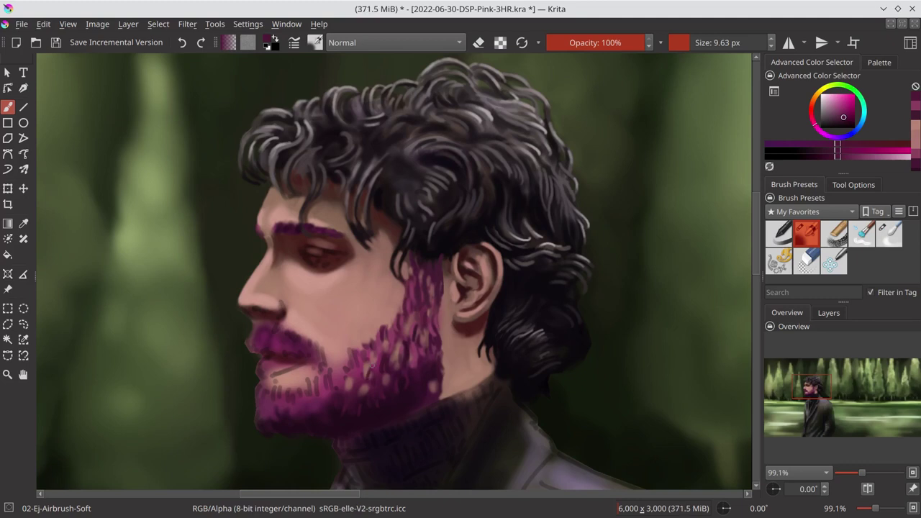
pyautogui.keyDown('ctrl'); pyautogui.click(395, 363); pyautogui.keyUp('ctrl')
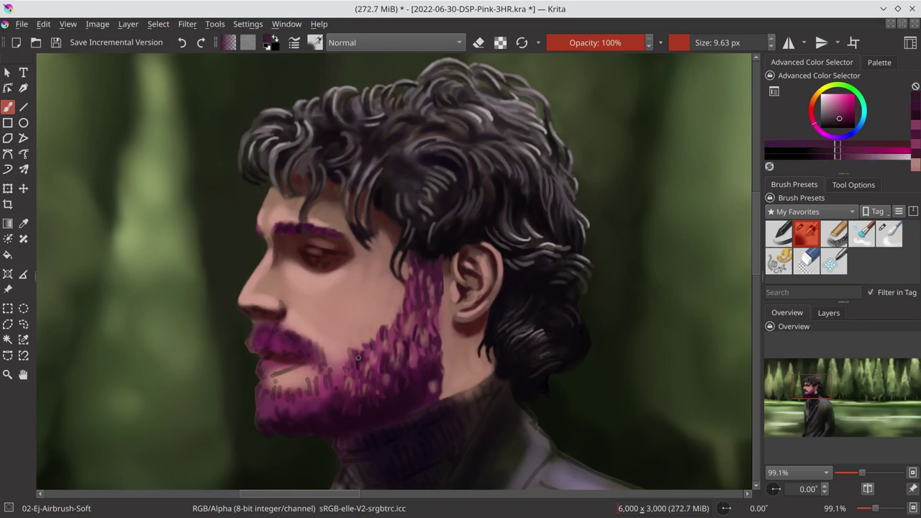
pyautogui.moveTo(346, 378); pyautogui.dragTo(273, 389)
# Fill the lower-left beard and chin with light and dark magenta hair strokes.
pyautogui.keyDown('ctrl'); pyautogui.click(391, 338); pyautogui.keyUp('ctrl')
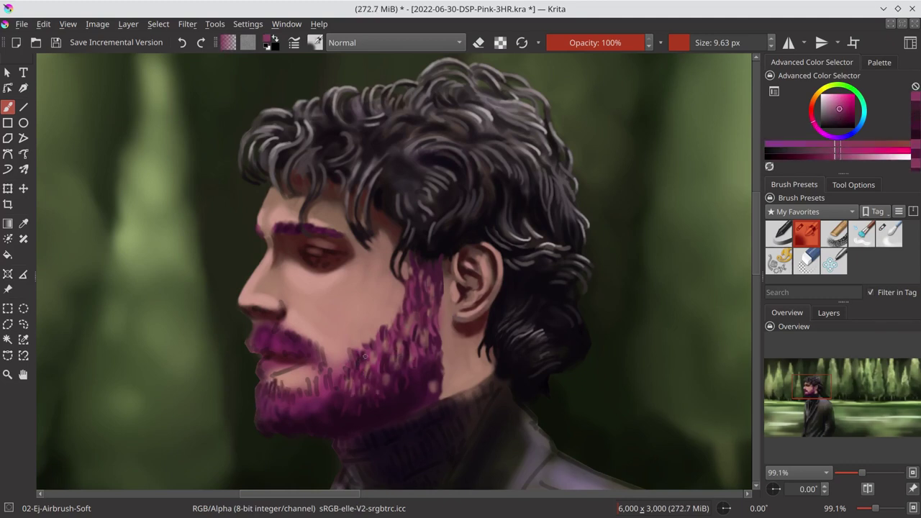
pyautogui.keyDown('ctrl'); pyautogui.click(297, 422); pyautogui.keyUp('ctrl')
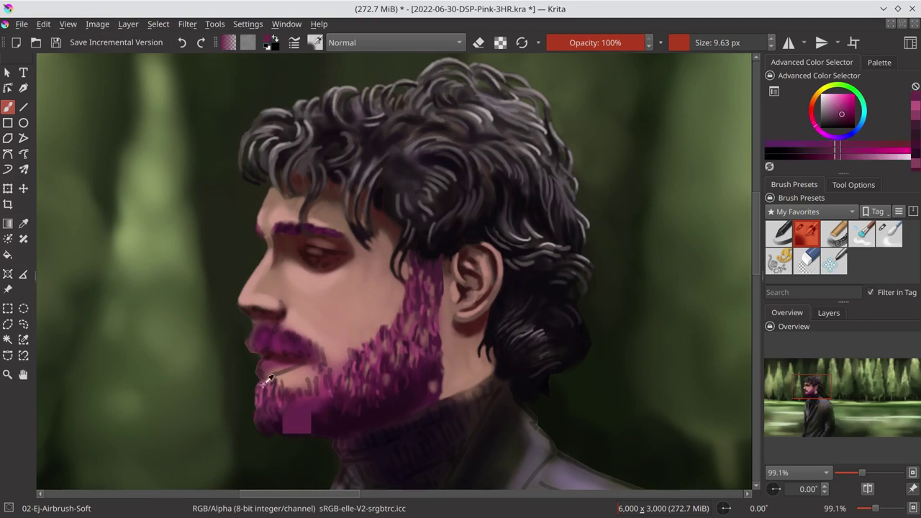
pyautogui.moveTo(283, 400); pyautogui.dragTo(318, 396)
pyautogui.keyDown('ctrl'); pyautogui.click(361, 437); pyautogui.keyUp('ctrl')
pyautogui.keyDown('ctrl'); pyautogui.click(322, 362); pyautogui.keyUp('ctrl')
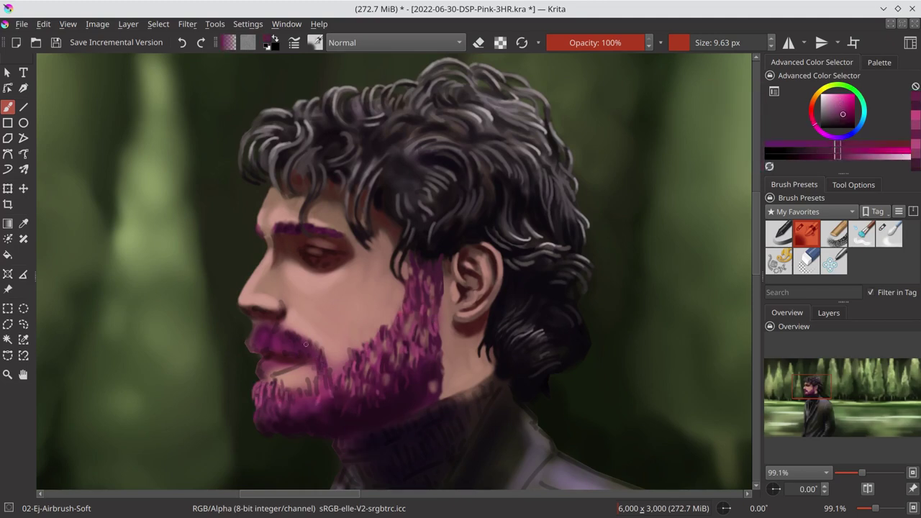
pyautogui.keyDown('ctrl'); pyautogui.click(273, 424); pyautogui.keyUp('ctrl')
pyautogui.moveTo(271, 405); pyautogui.dragTo(260, 424)
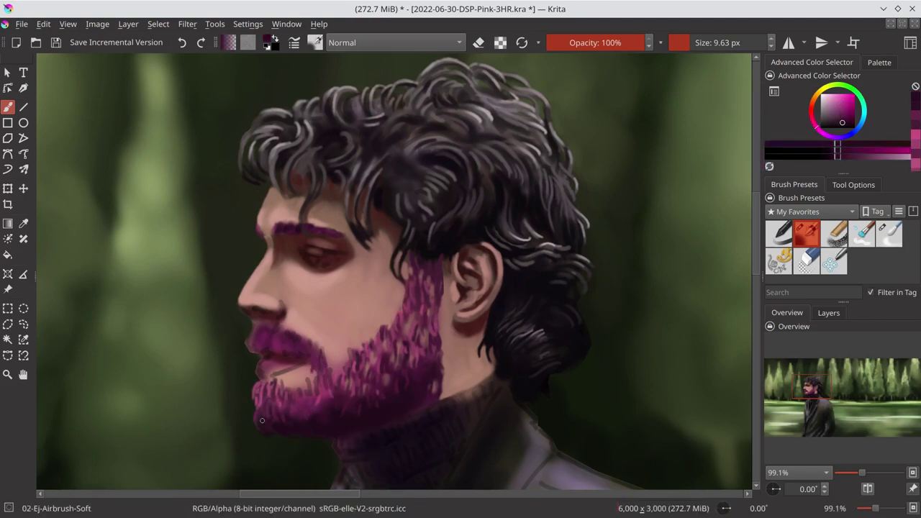
# Sample darker and brighter magenta-pink tones near the lips.
pyautogui.keyDown('ctrl'); pyautogui.click(306, 332); pyautogui.keyUp('ctrl')
pyautogui.keyDown('ctrl'); pyautogui.click(275, 331); pyautogui.keyUp('ctrl')
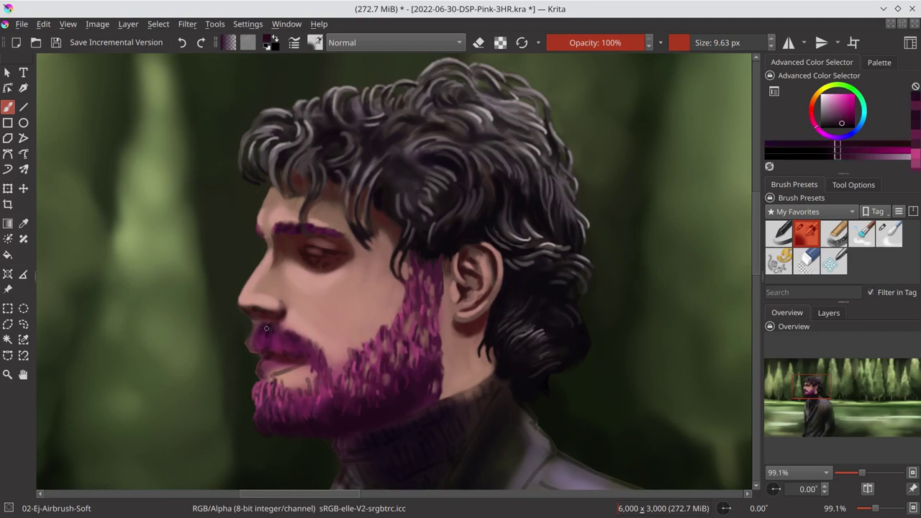
pyautogui.keyDown('ctrl'); pyautogui.click(282, 332); pyautogui.keyUp('ctrl')
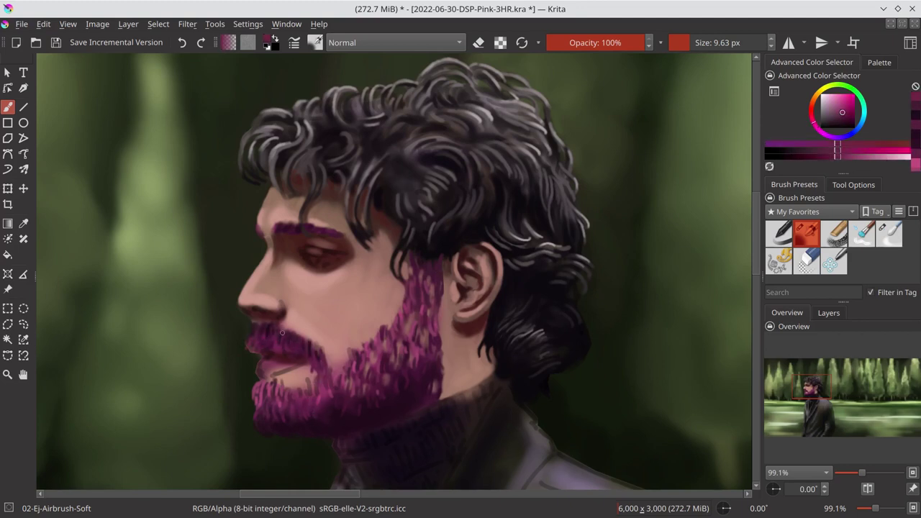
pyautogui.keyDown('ctrl'); pyautogui.click(265, 327); pyautogui.keyUp('ctrl')
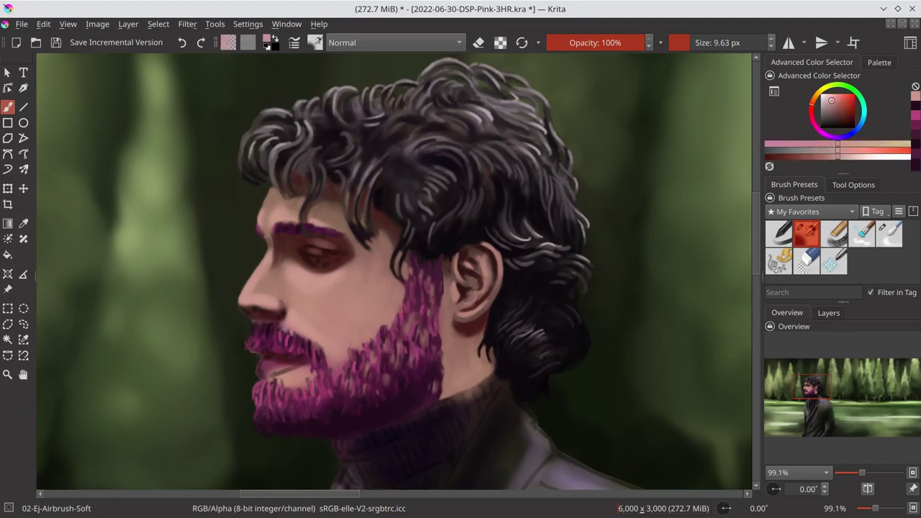
# Repaint the lips with sampled reddish and pale pink tones, save, and fit the canvas in view.
pyautogui.keyDown('ctrl'); pyautogui.click(304, 274); pyautogui.keyUp('ctrl')
pyautogui.keyDown('ctrl'); pyautogui.click(274, 353); pyautogui.keyUp('ctrl')
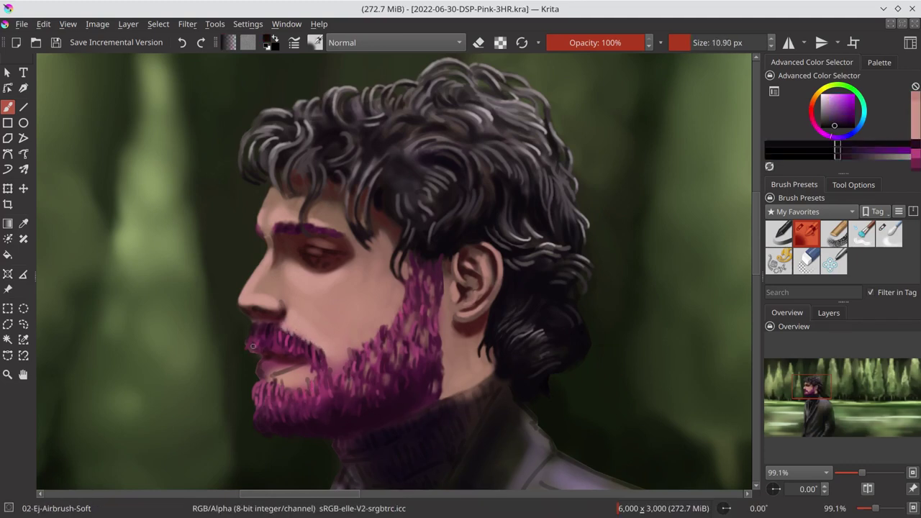
pyautogui.keyDown('ctrl'); pyautogui.click(274, 367); pyautogui.keyUp('ctrl')
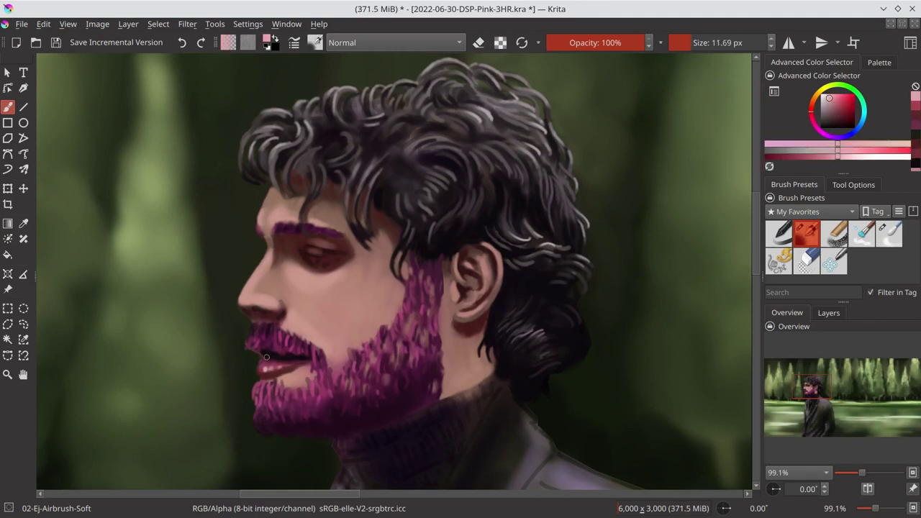
pyautogui.keyDown('ctrl'); pyautogui.click(252, 341); pyautogui.keyUp('ctrl')
pyautogui.keyDown('ctrl'); pyautogui.click(259, 360); pyautogui.keyUp('ctrl')
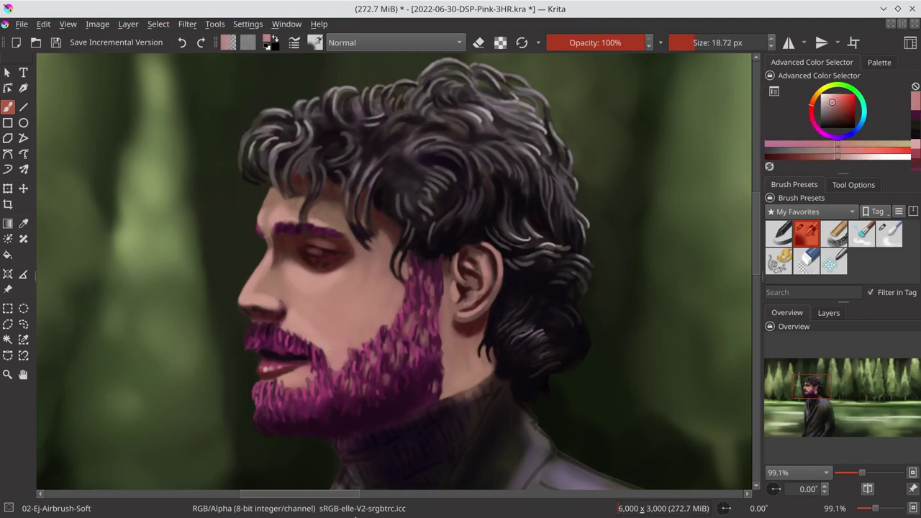
pyautogui.hotkey('ctrl', 's')
pyautogui.press('2')
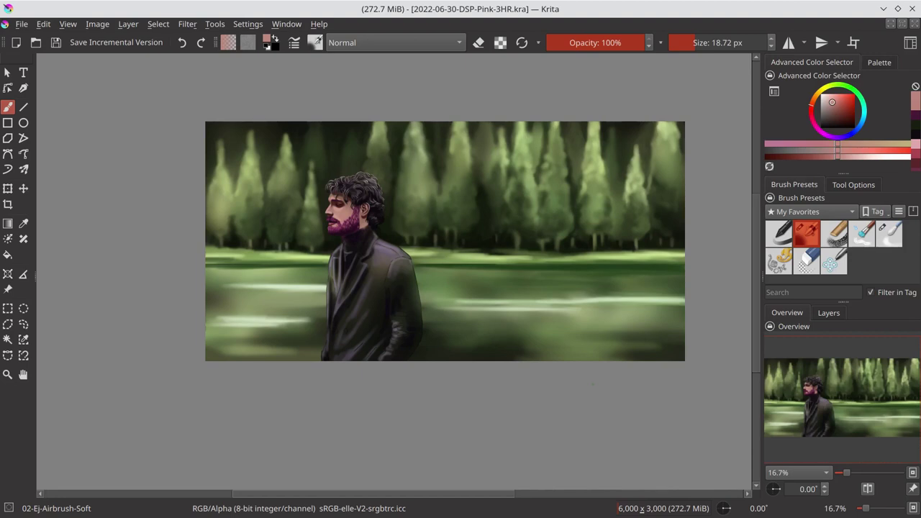
# Save, zoom in on the face, and sample dark, skin pink and reddish-brown tones.
pyautogui.keyDown('ctrl'); pyautogui.click(216, 317); pyautogui.keyUp('ctrl')
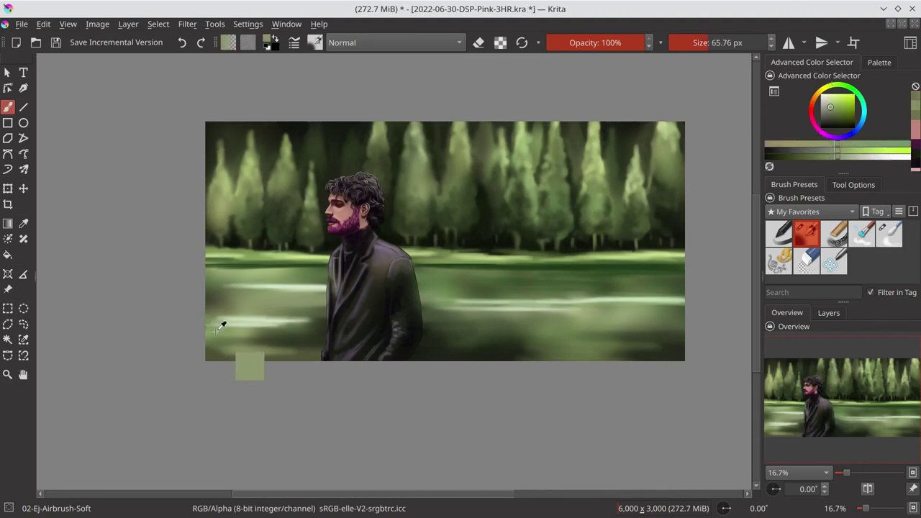
pyautogui.hotkey('ctrl', 's')
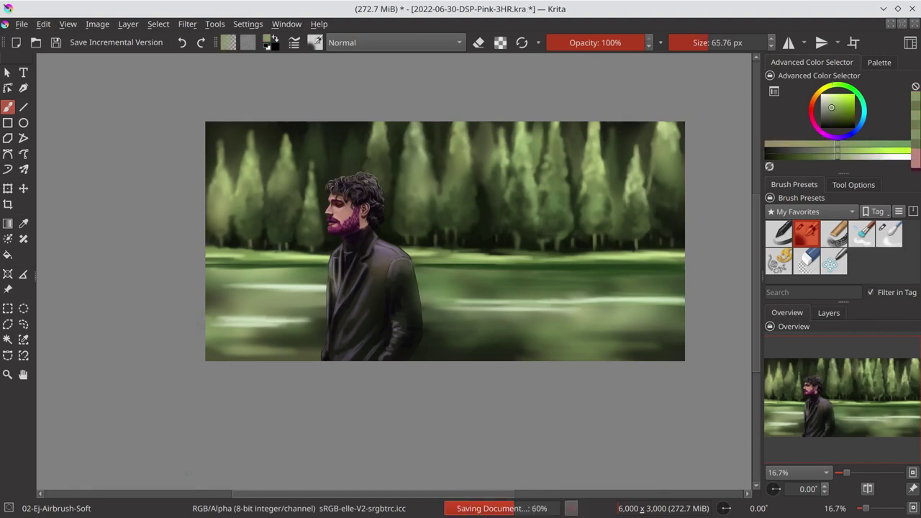
pyautogui.scroll(10, 346, 205)
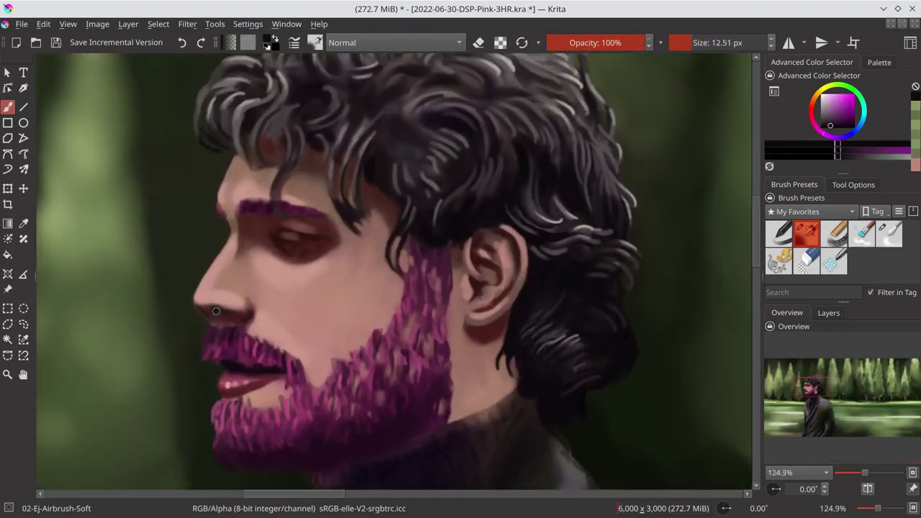
pyautogui.keyDown('ctrl'); pyautogui.click(191, 302); pyautogui.keyUp('ctrl')
pyautogui.keyDown('ctrl'); pyautogui.click(244, 307); pyautogui.keyUp('ctrl')
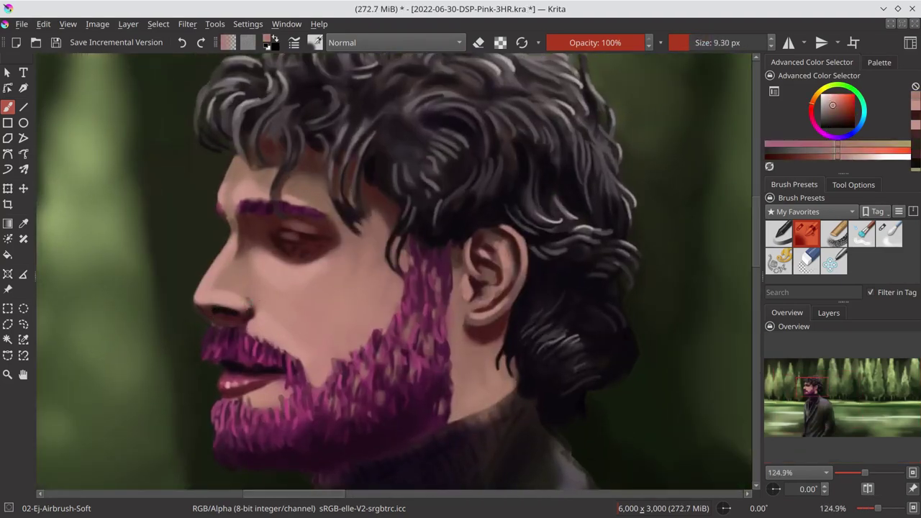
pyautogui.keyDown('ctrl'); pyautogui.click(219, 318); pyautogui.keyUp('ctrl')
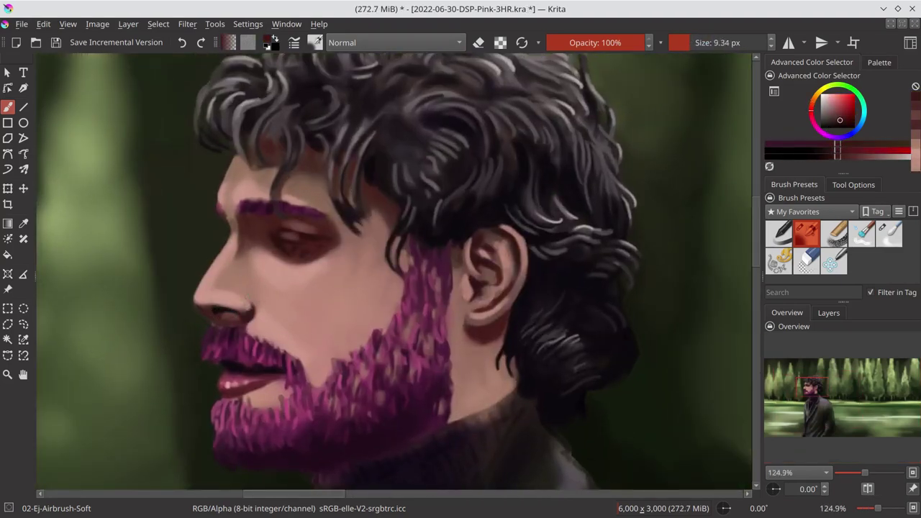
# Darken the eye's lash line in magenta-purple, add a grey highlight, and save.
pyautogui.keyDown('ctrl'); pyautogui.click(308, 243); pyautogui.keyUp('ctrl')
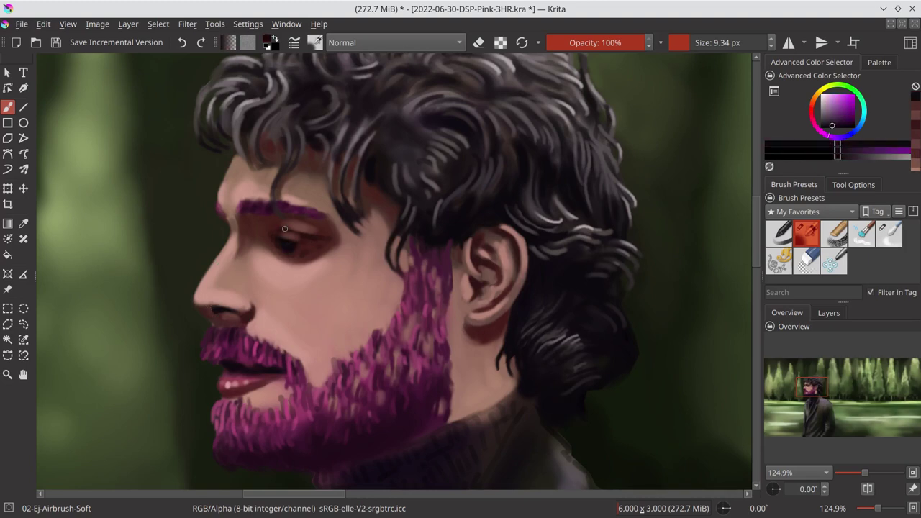
pyautogui.moveTo(295, 244)
pyautogui.mouseDown()
pyautogui.moveTo(314, 248)
pyautogui.moveTo(302, 252)
pyautogui.mouseUp()
pyautogui.keyDown('ctrl'); pyautogui.click(321, 247); pyautogui.keyUp('ctrl')
pyautogui.keyDown('ctrl'); pyautogui.click(275, 247); pyautogui.keyUp('ctrl')
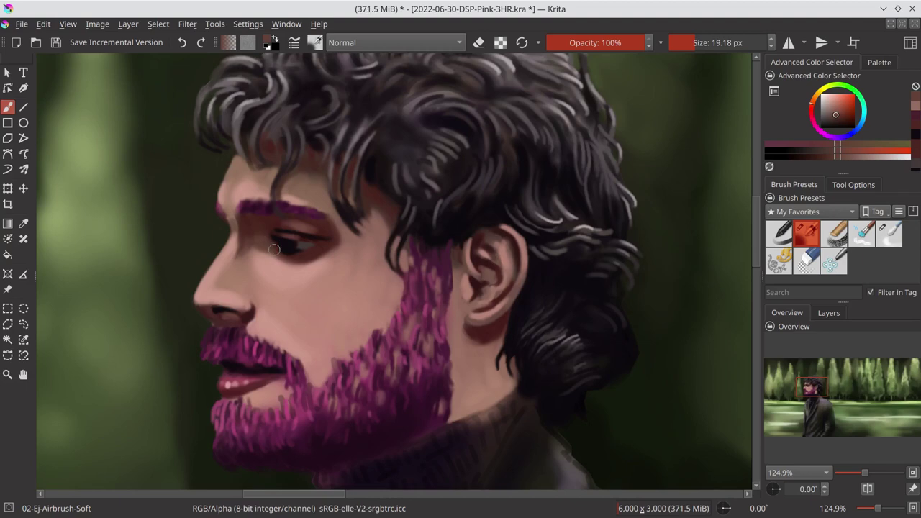
pyautogui.keyDown('ctrl'); pyautogui.click(277, 265); pyautogui.keyUp('ctrl')
pyautogui.hotkey('ctrl', 's')
pyautogui.scroll(-8, 297, 339)
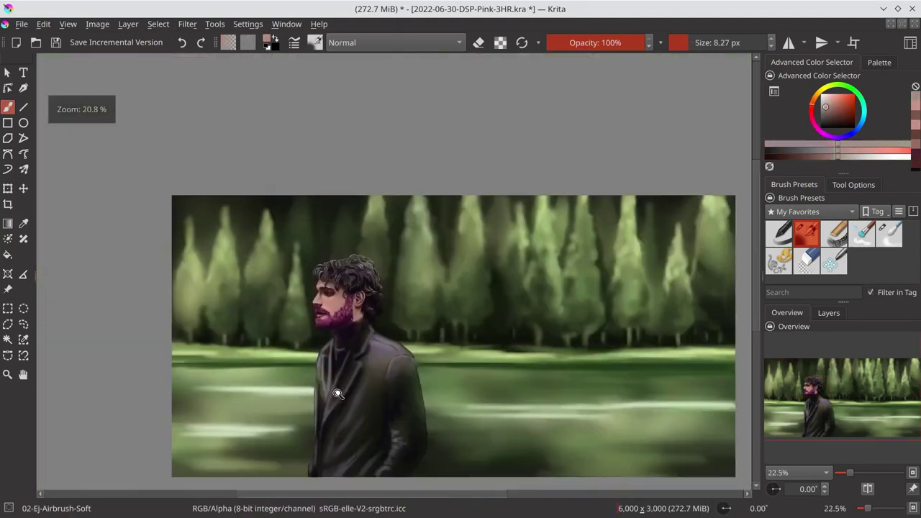
pyautogui.scroll(-2, 401, 425)
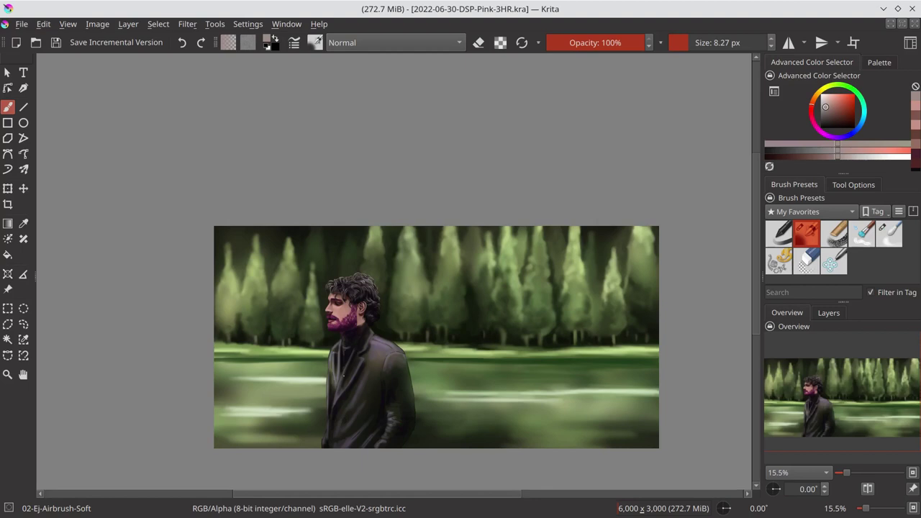
pyautogui.scroll(2, 513, 446)
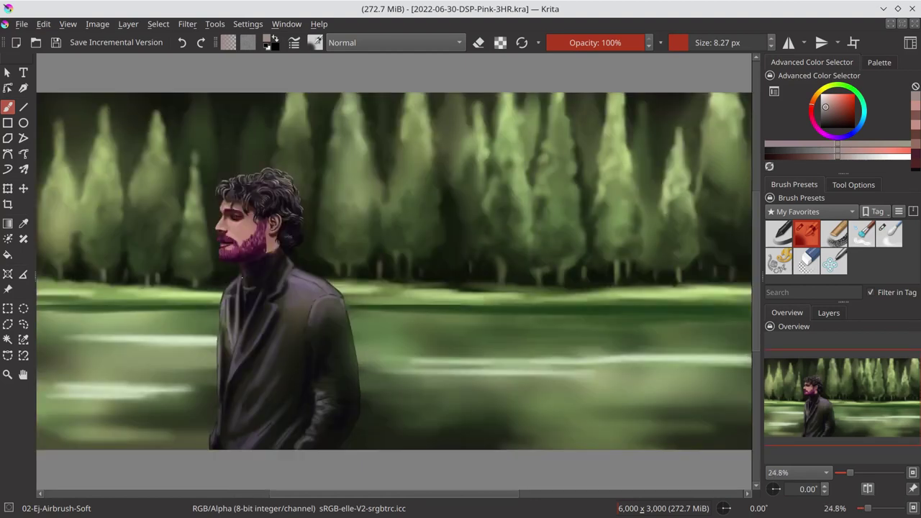
# Darken the turtleneck collar with a dark purple-black.
pyautogui.scroll(6, 241, 277)
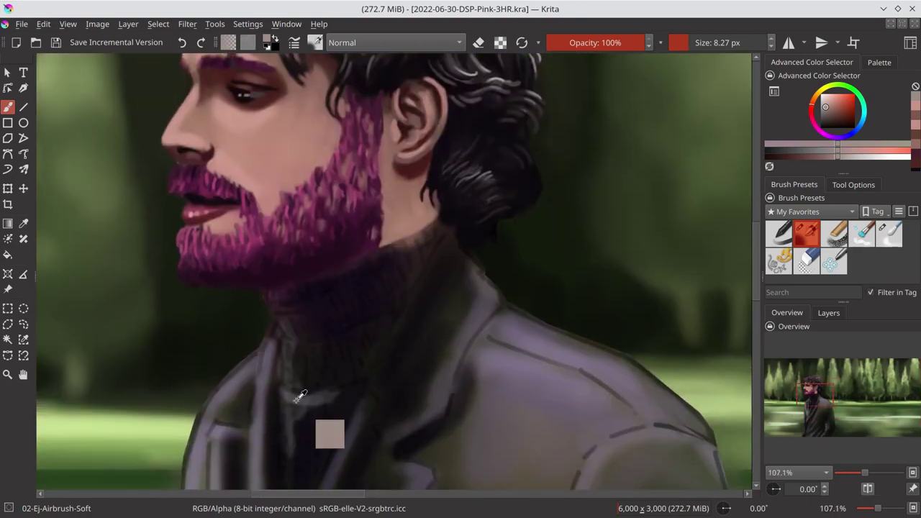
pyautogui.keyDown('ctrl'); pyautogui.click(285, 289); pyautogui.keyUp('ctrl')
pyautogui.moveTo(286, 289); pyautogui.dragTo(296, 283)
pyautogui.keyDown('ctrl'); pyautogui.click(276, 286); pyautogui.keyUp('ctrl')
pyautogui.press('[')
pyautogui.press('[')
pyautogui.press('[')
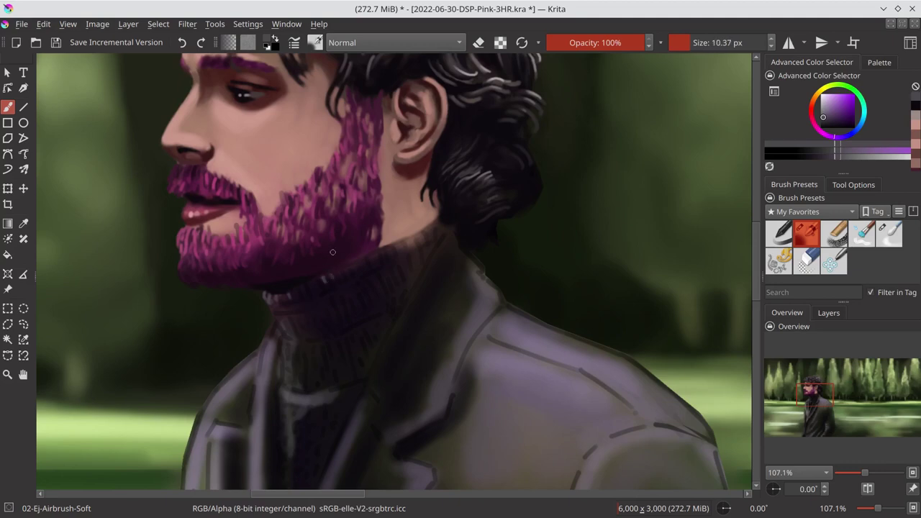
pyautogui.keyDown('ctrl'); pyautogui.click(317, 306); pyautogui.keyUp('ctrl')
pyautogui.press(']')
pyautogui.press(']')
pyautogui.press(']')
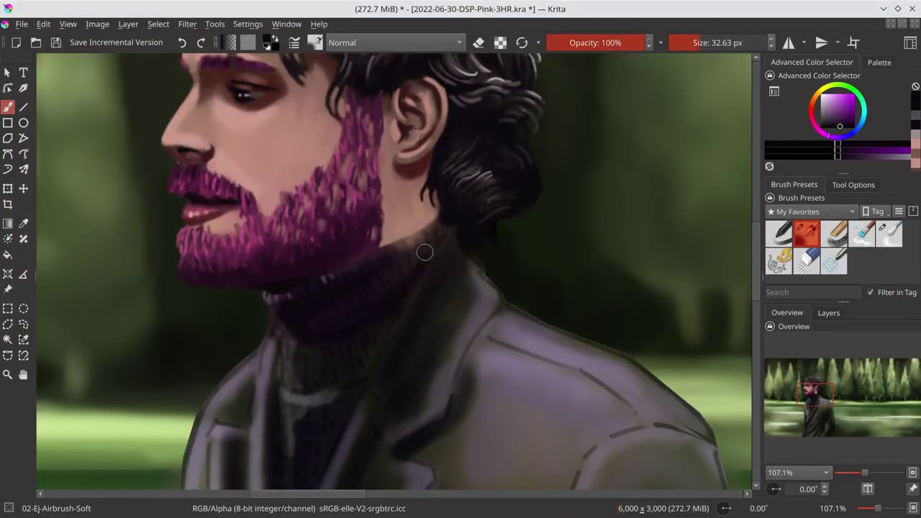
pyautogui.moveTo(422, 249)
pyautogui.mouseDown()
pyautogui.moveTo(343, 342)
pyautogui.moveTo(378, 271)
pyautogui.mouseUp()
# Deepen the coat line beside the turtleneck and paint a dark edge along its top.
pyautogui.keyDown('ctrl'); pyautogui.click(314, 388); pyautogui.keyUp('ctrl')
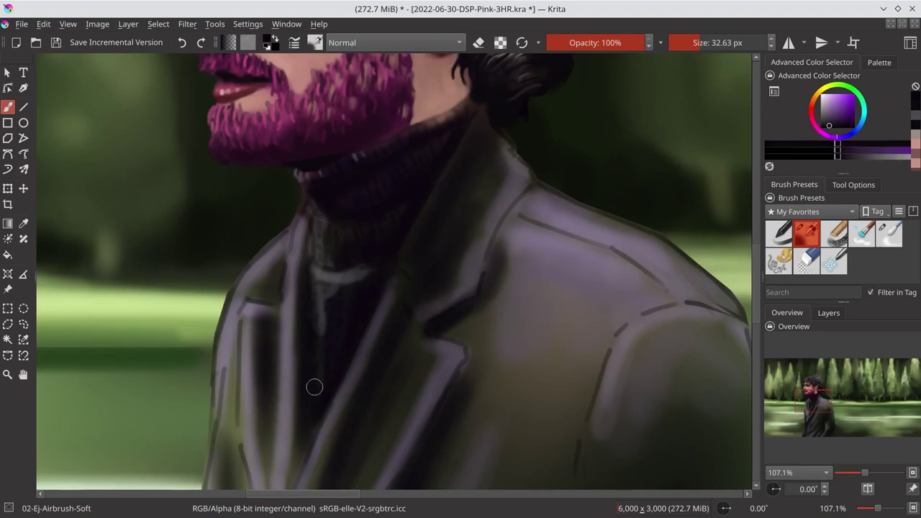
pyautogui.press('[')
pyautogui.press('[')
pyautogui.moveTo(314, 387); pyautogui.dragTo(327, 460)
pyautogui.press('[')
pyautogui.press('[')
pyautogui.press('[')
pyautogui.keyDown('ctrl'); pyautogui.click(378, 309); pyautogui.keyUp('ctrl')
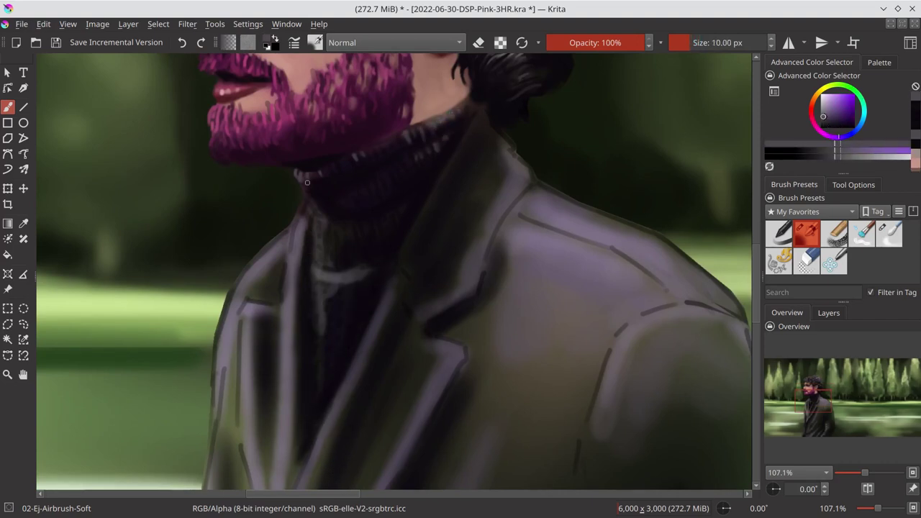
pyautogui.keyDown('ctrl'); pyautogui.click(338, 165); pyautogui.keyUp('ctrl')
pyautogui.moveTo(360, 150); pyautogui.dragTo(502, 98)
# Paint ribbed shading onto the turtleneck with muted purples and a roughly 10 px brush.
pyautogui.keyDown('ctrl'); pyautogui.click(448, 153); pyautogui.keyUp('ctrl')
pyautogui.keyDown('ctrl'); pyautogui.click(588, 159); pyautogui.keyUp('ctrl')
pyautogui.press('x')
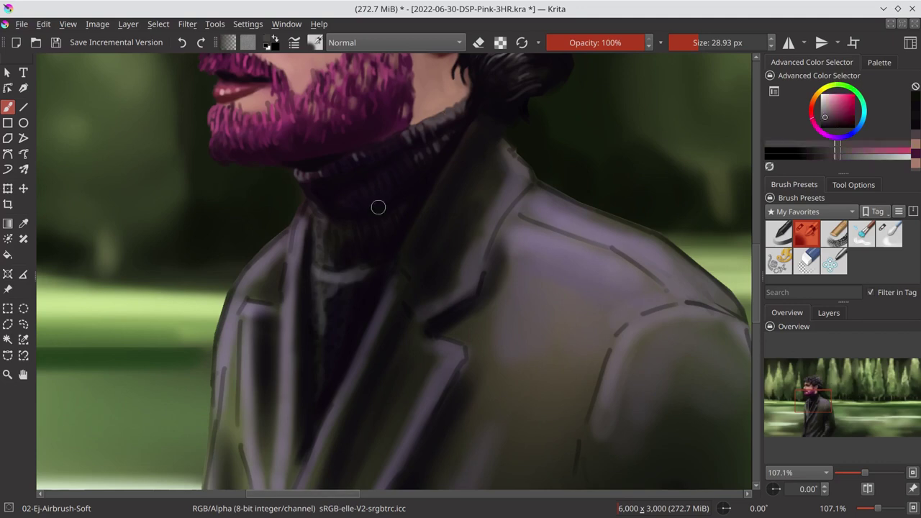
pyautogui.moveTo(378, 206); pyautogui.dragTo(313, 205)
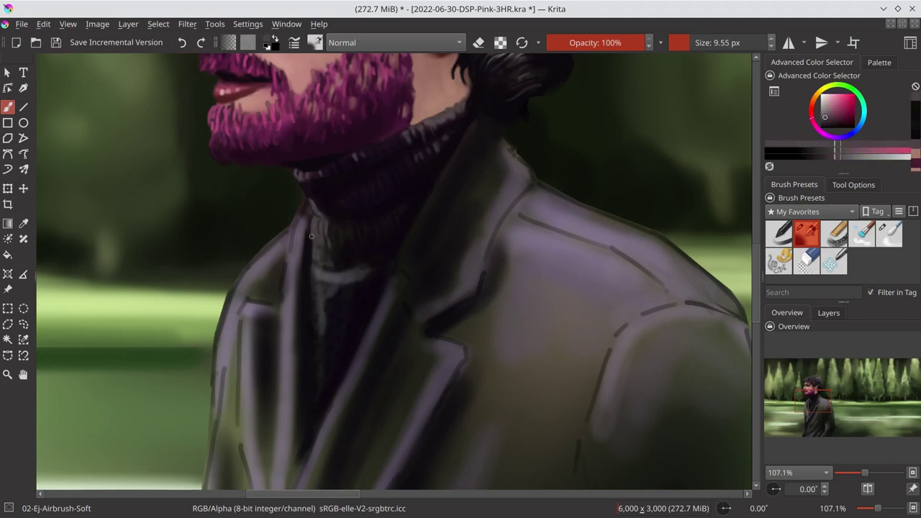
pyautogui.keyDown('ctrl'); pyautogui.click(311, 236); pyautogui.keyUp('ctrl')
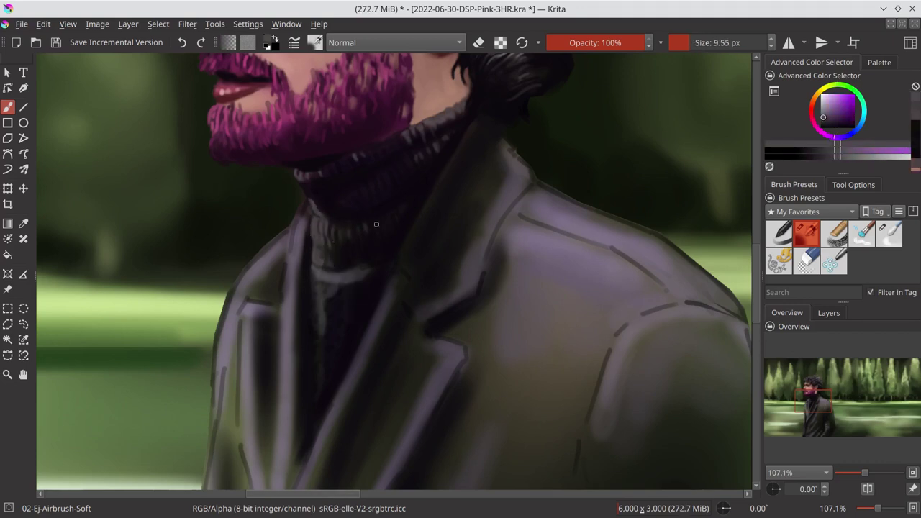
pyautogui.keyDown('ctrl'); pyautogui.click(401, 202); pyautogui.keyUp('ctrl')
pyautogui.keyDown('ctrl'); pyautogui.click(400, 401); pyautogui.keyUp('ctrl')
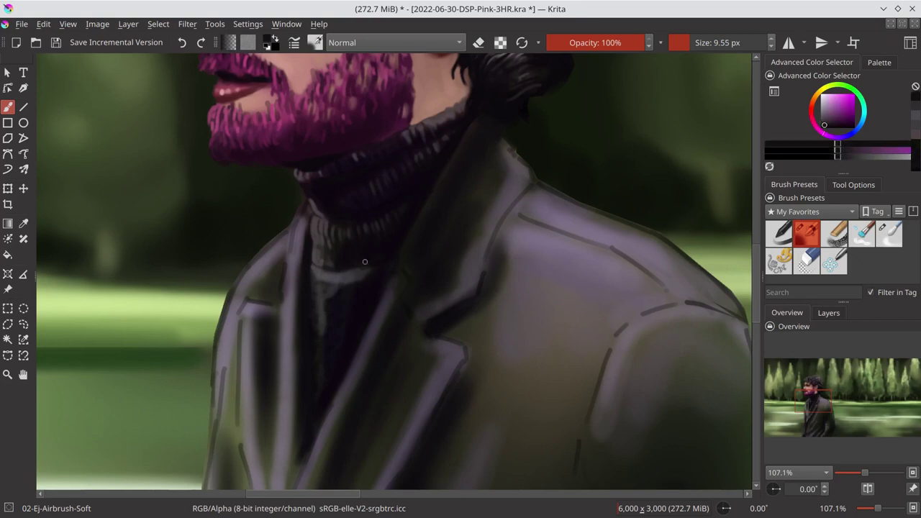
pyautogui.keyDown('ctrl'); pyautogui.click(428, 201); pyautogui.keyUp('ctrl')
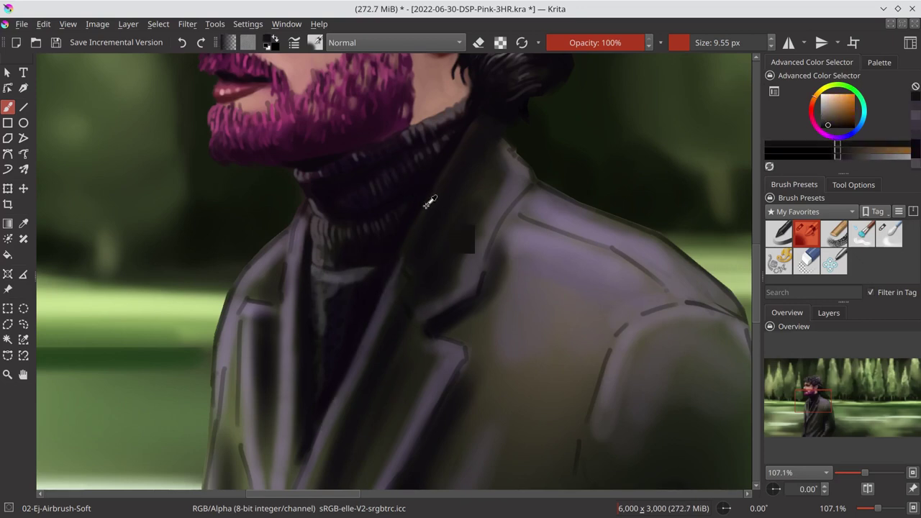
pyautogui.keyDown('ctrl'); pyautogui.click(345, 417); pyautogui.keyUp('ctrl')
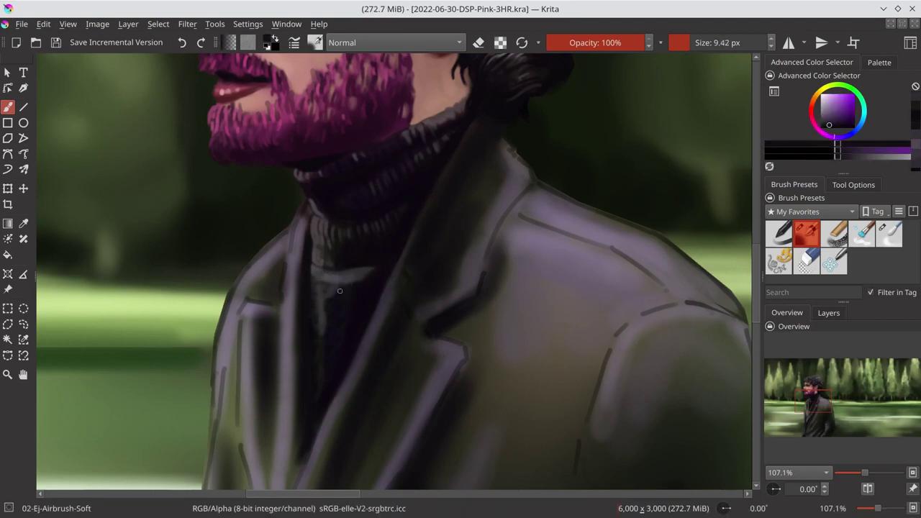
# Dab small grey knit stitches down the turtleneck front.
pyautogui.press(']')
pyautogui.keyDown('ctrl'); pyautogui.click(357, 273); pyautogui.keyUp('ctrl')
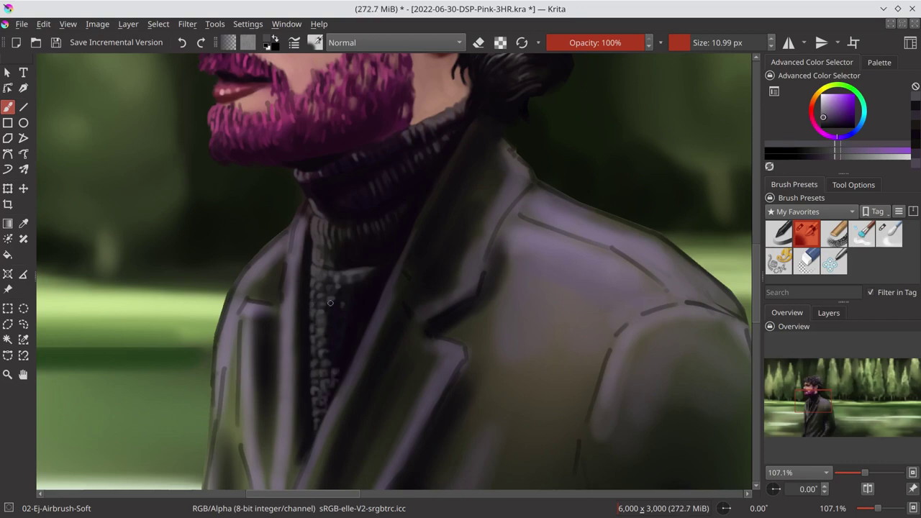
pyautogui.keyDown('ctrl'); pyautogui.click(357, 311); pyautogui.keyUp('ctrl')
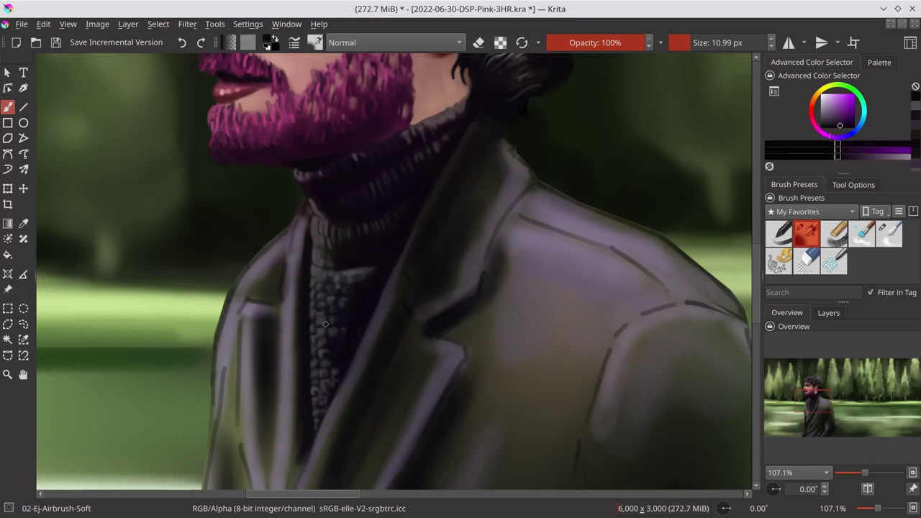
pyautogui.keyDown('ctrl'); pyautogui.click(322, 325); pyautogui.keyUp('ctrl')
pyautogui.keyDown('ctrl'); pyautogui.click(316, 381); pyautogui.keyUp('ctrl')
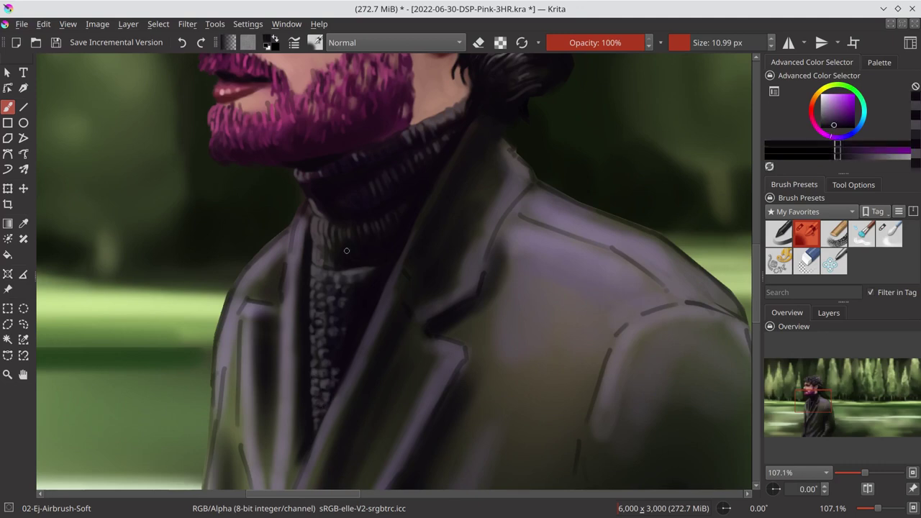
# Save, view the whole painting, save again, and zoom in on the coat collar.
pyautogui.hotkey('ctrl', 's')
pyautogui.press('2')
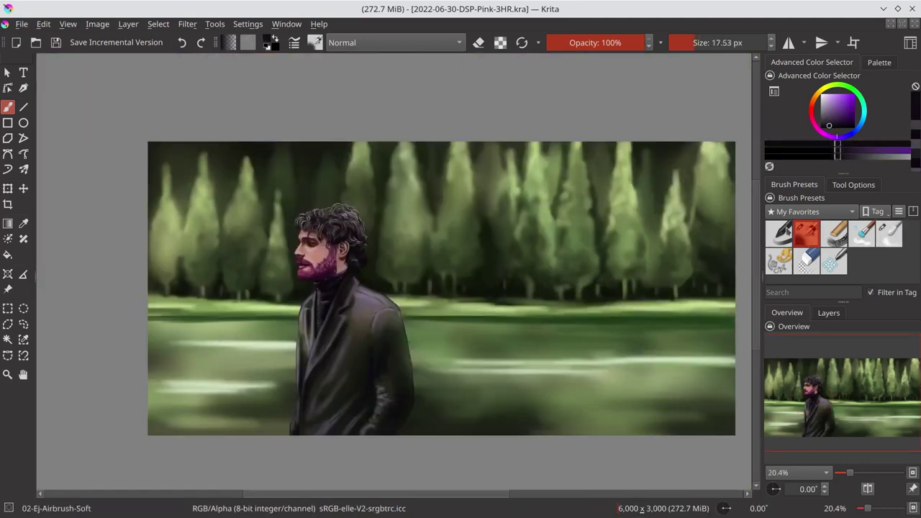
pyautogui.keyDown('ctrl'); pyautogui.click(413, 317); pyautogui.keyUp('ctrl')
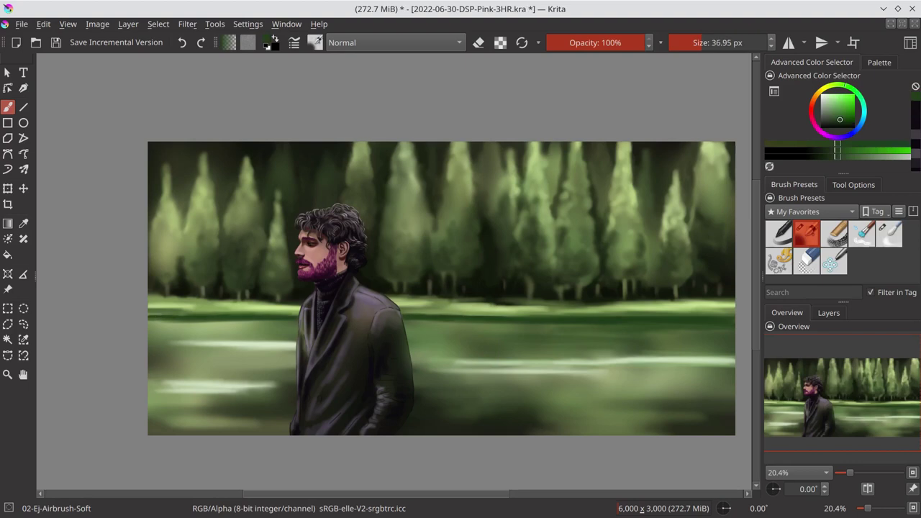
pyautogui.hotkey('ctrl', 's')
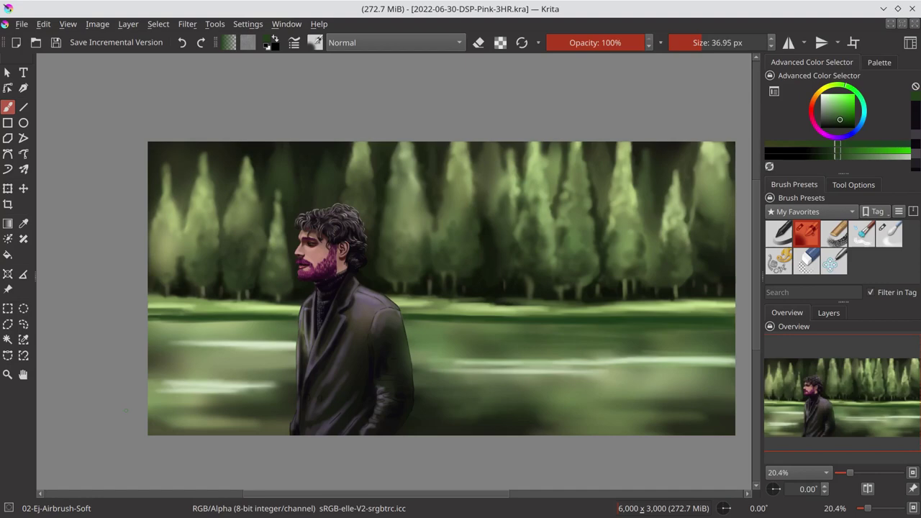
pyautogui.moveTo(326, 310); pyautogui.dragTo(310, 203)
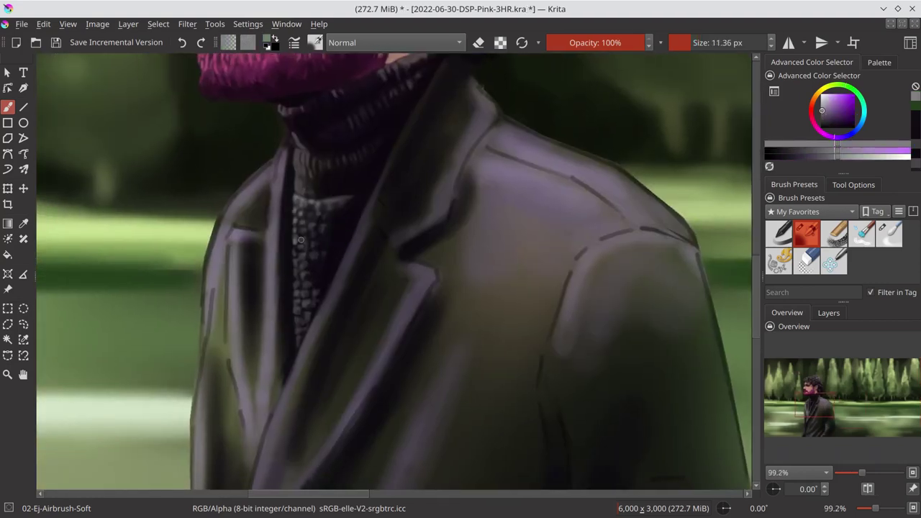
# Zoom in on the coat and draw a dark stroke along the collar edge.
pyautogui.moveTo(290, 456)
pyautogui.mouseDown()
pyautogui.moveTo(353, 267)
pyautogui.moveTo(474, 194)
pyautogui.moveTo(531, 259)
pyautogui.moveTo(549, 238)
pyautogui.moveTo(640, 317)
pyautogui.mouseUp()
pyautogui.keyDown('ctrl'); pyautogui.click(576, 248); pyautogui.keyUp('ctrl')
pyautogui.keyDown('ctrl'); pyautogui.click(403, 286); pyautogui.keyUp('ctrl')
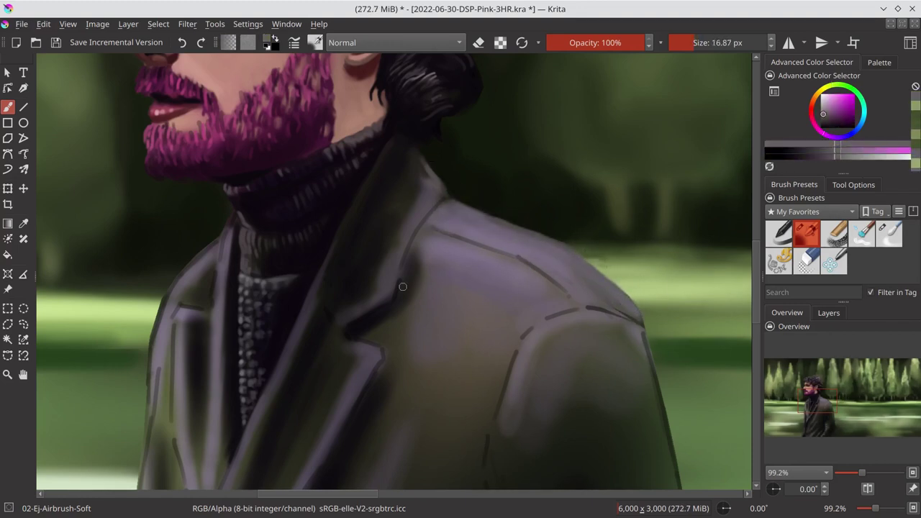
pyautogui.moveTo(397, 303); pyautogui.dragTo(443, 188)
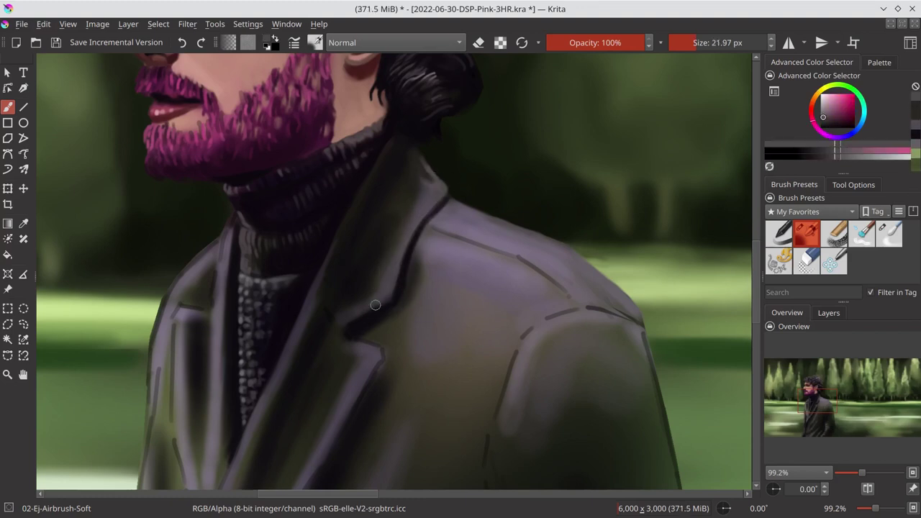
pyautogui.keyDown('ctrl'); pyautogui.click(374, 303); pyautogui.keyUp('ctrl')
pyautogui.moveTo(357, 311); pyautogui.dragTo(311, 297)
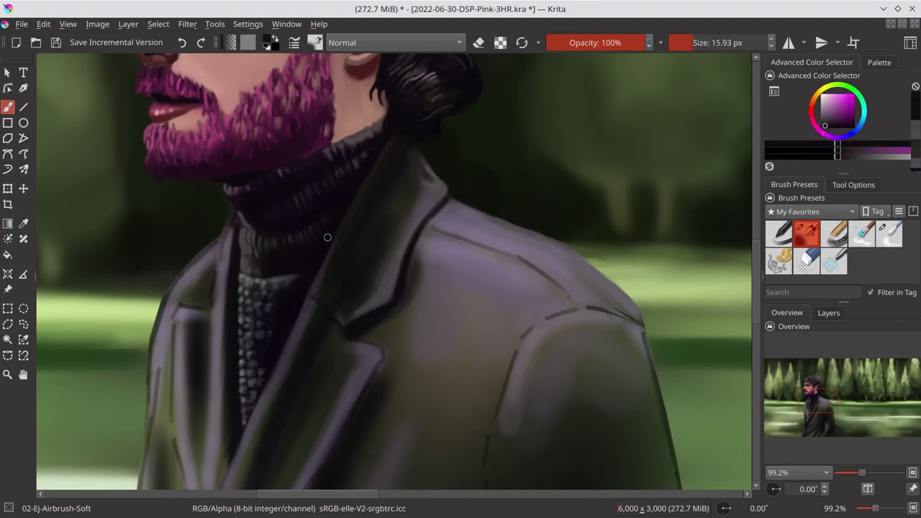
# Paint light purple-grey and pinkish highlights along the lapel with a smaller brush.
pyautogui.keyDown('ctrl'); pyautogui.click(378, 351); pyautogui.keyUp('ctrl')
pyautogui.moveTo(378, 350); pyautogui.dragTo(338, 443)
pyautogui.keyDown('ctrl'); pyautogui.click(364, 393); pyautogui.keyUp('ctrl')
pyautogui.moveTo(360, 399); pyautogui.dragTo(357, 420)
pyautogui.keyDown('ctrl'); pyautogui.click(360, 354); pyautogui.keyUp('ctrl')
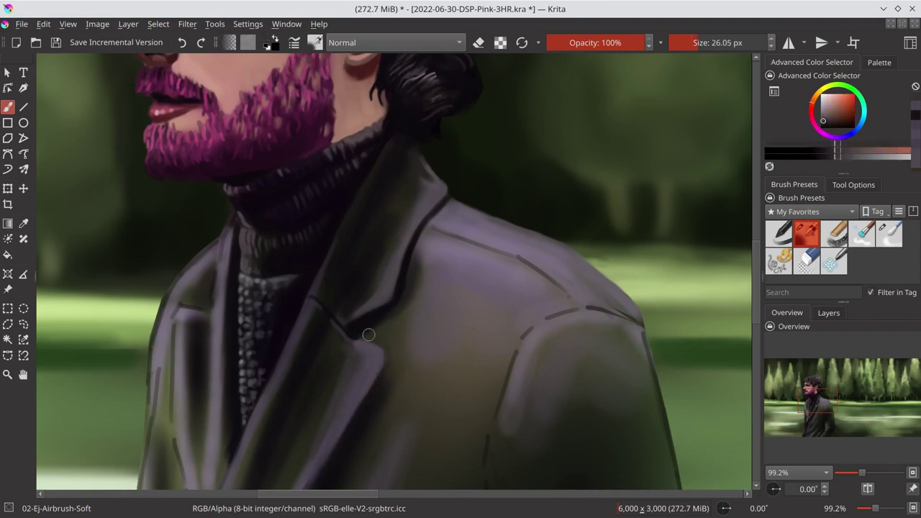
# Add light strokes along the collar edge, the lapel edge and the coat's left edge.
pyautogui.keyDown('ctrl'); pyautogui.click(259, 246); pyautogui.keyUp('ctrl')
pyautogui.moveTo(234, 216); pyautogui.dragTo(212, 309)
pyautogui.keyDown('ctrl'); pyautogui.click(209, 320); pyautogui.keyUp('ctrl')
pyautogui.moveTo(205, 461)
pyautogui.mouseDown()
pyautogui.moveTo(204, 324)
pyautogui.moveTo(177, 342)
pyautogui.mouseUp()
pyautogui.keyDown('ctrl'); pyautogui.click(225, 342); pyautogui.keyUp('ctrl')
pyautogui.keyDown('ctrl'); pyautogui.click(176, 342); pyautogui.keyUp('ctrl')
pyautogui.moveTo(177, 298); pyautogui.dragTo(170, 344)
# Paint light purple edges down the coat's far left side and save the painting.
pyautogui.keyDown('ctrl'); pyautogui.click(170, 344); pyautogui.keyUp('ctrl')
pyautogui.moveTo(168, 441); pyautogui.dragTo(169, 346)
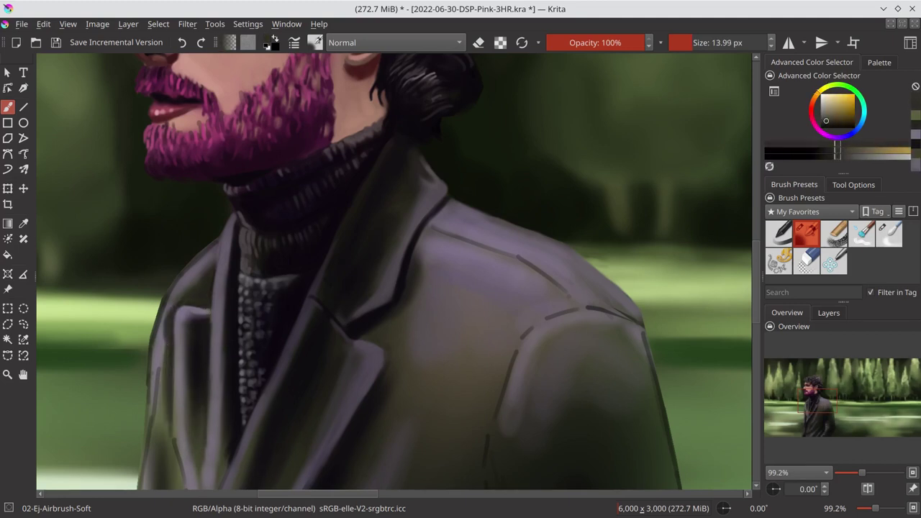
pyautogui.keyDown('ctrl'); pyautogui.click(202, 375); pyautogui.keyUp('ctrl')
pyautogui.moveTo(212, 237); pyautogui.dragTo(155, 353)
pyautogui.moveTo(148, 453); pyautogui.dragTo(150, 343)
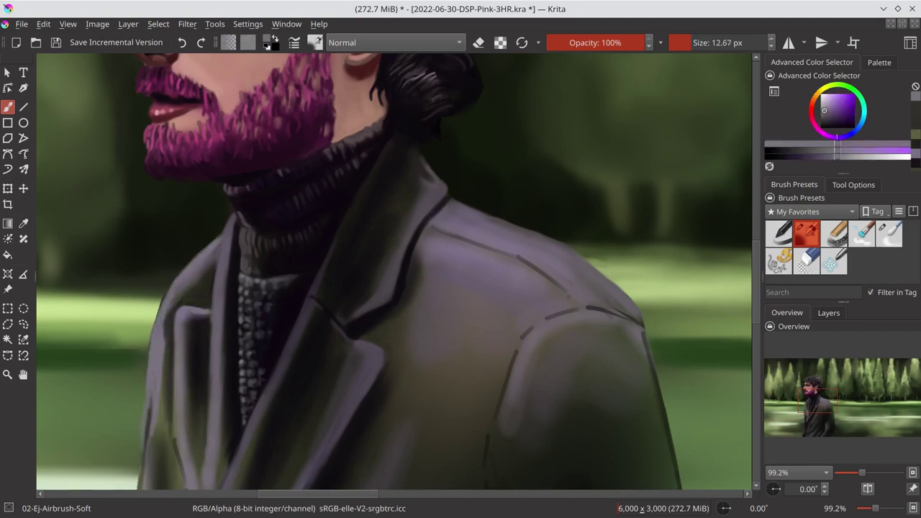
pyautogui.keyDown('ctrl'); pyautogui.click(185, 360); pyautogui.keyUp('ctrl')
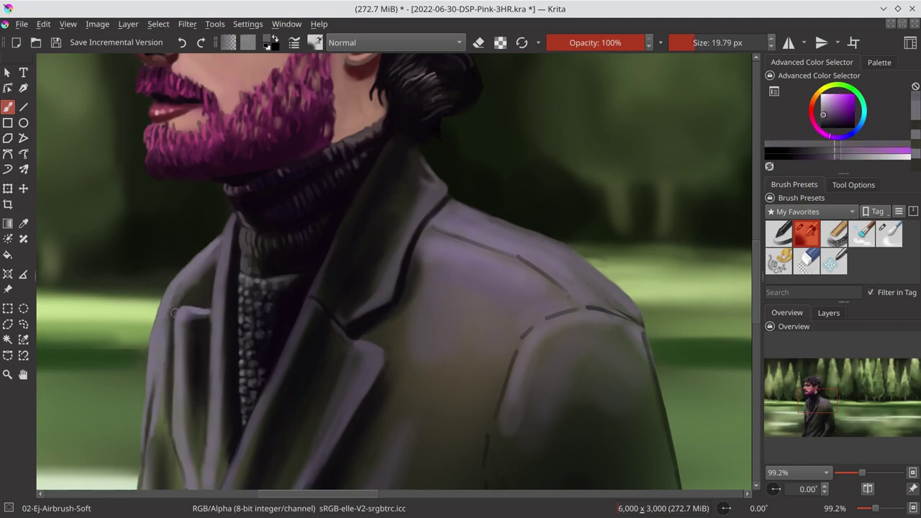
pyautogui.keyDown('ctrl'); pyautogui.click(211, 293); pyautogui.keyUp('ctrl')
pyautogui.hotkey('ctrl', 's')
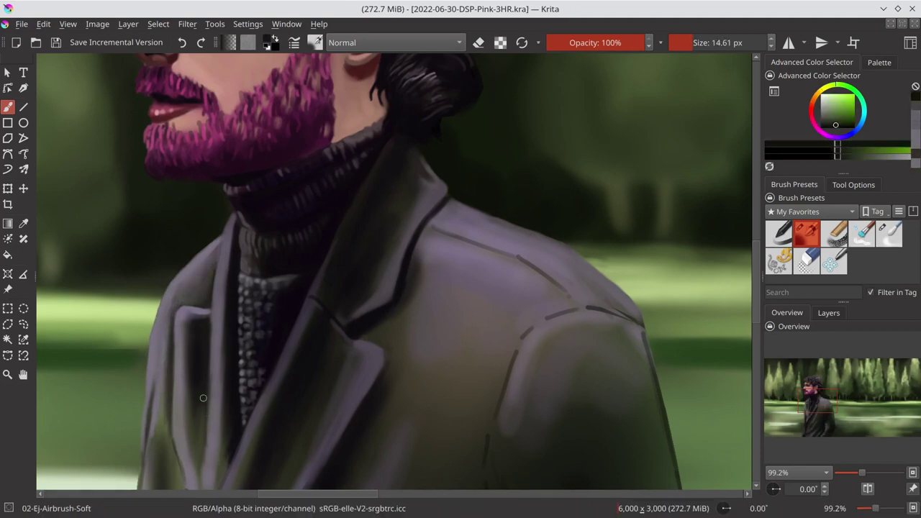
# Draw dark seam lines along the coat shoulder, zoom out and save again.
pyautogui.keyDown('ctrl'); pyautogui.click(416, 266); pyautogui.keyUp('ctrl')
pyautogui.moveTo(414, 266); pyautogui.dragTo(425, 303)
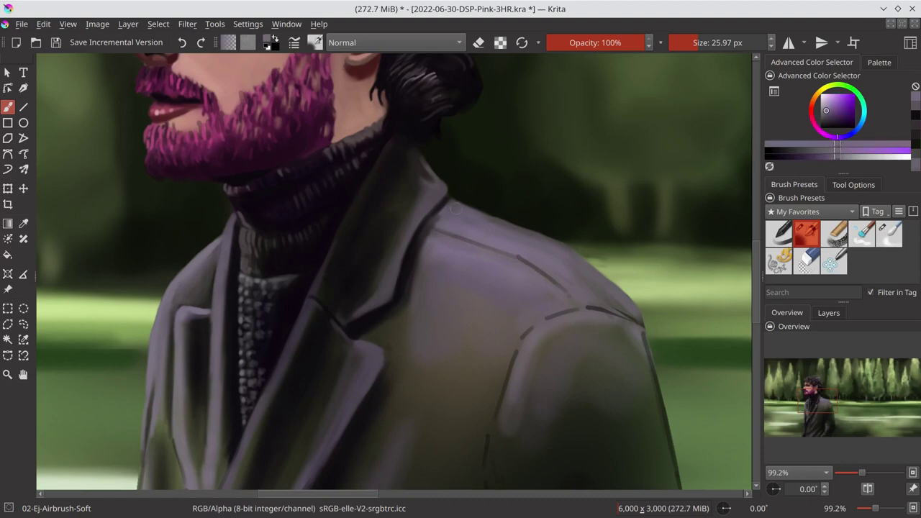
pyautogui.moveTo(422, 222); pyautogui.dragTo(584, 303)
pyautogui.moveTo(522, 337); pyautogui.dragTo(605, 310)
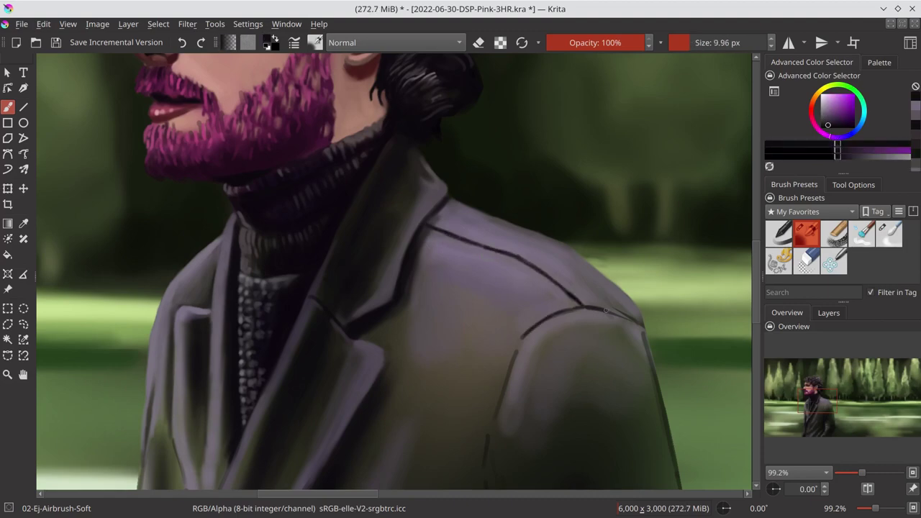
pyautogui.moveTo(524, 335); pyautogui.dragTo(504, 432)
pyautogui.press('-')
pyautogui.press('-')
pyautogui.press('-')
pyautogui.hotkey('ctrl', 's')
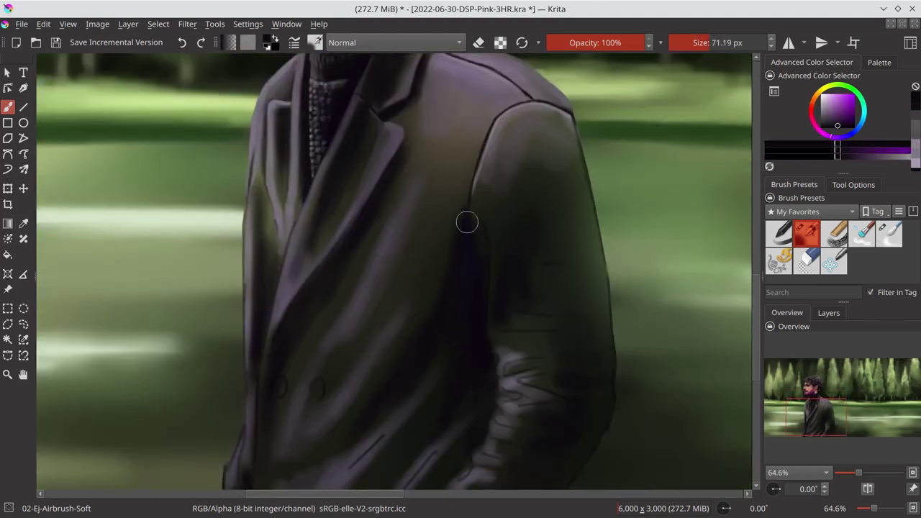
# Soften the coat shoulder with the blur brush, then sample pinks for the soft airbrush.
pyautogui.press('/')
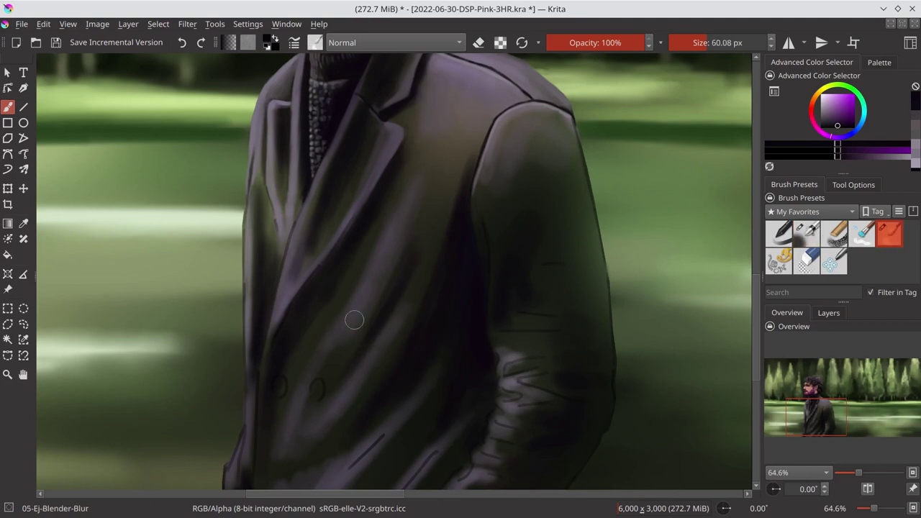
pyautogui.moveTo(528, 169); pyautogui.dragTo(552, 128)
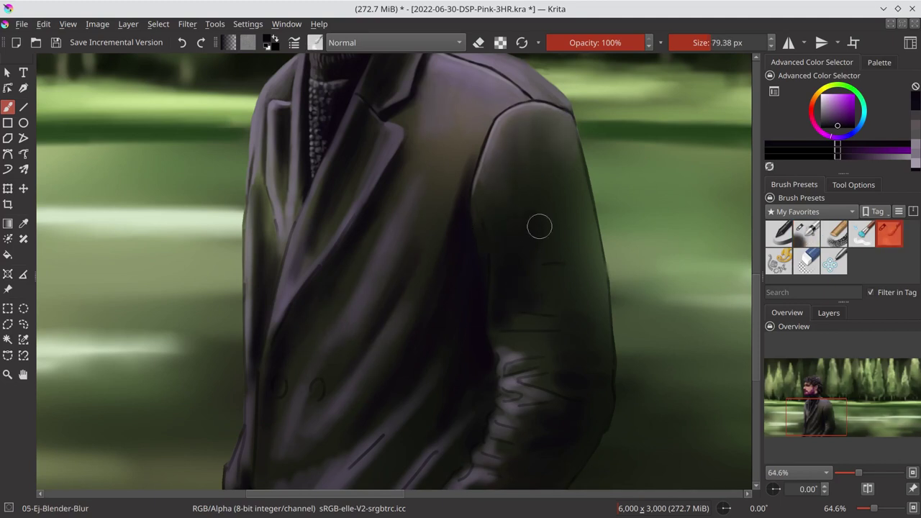
pyautogui.press('[')
pyautogui.press('[')
pyautogui.press('[')
pyautogui.press('/')
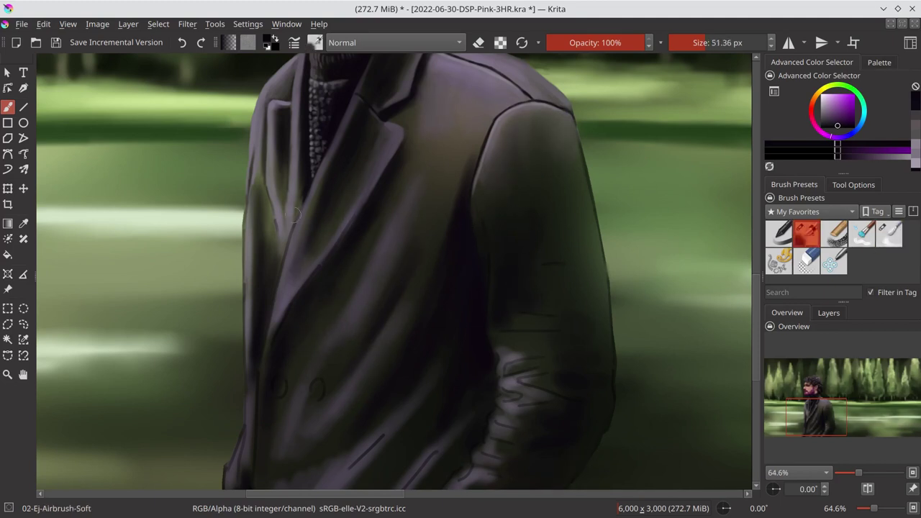
pyautogui.press('/')
pyautogui.press('/')
pyautogui.keyDown('ctrl'); pyautogui.click(294, 216); pyautogui.keyUp('ctrl')
pyautogui.moveTo(293, 216); pyautogui.dragTo(281, 205)
pyautogui.press(']')
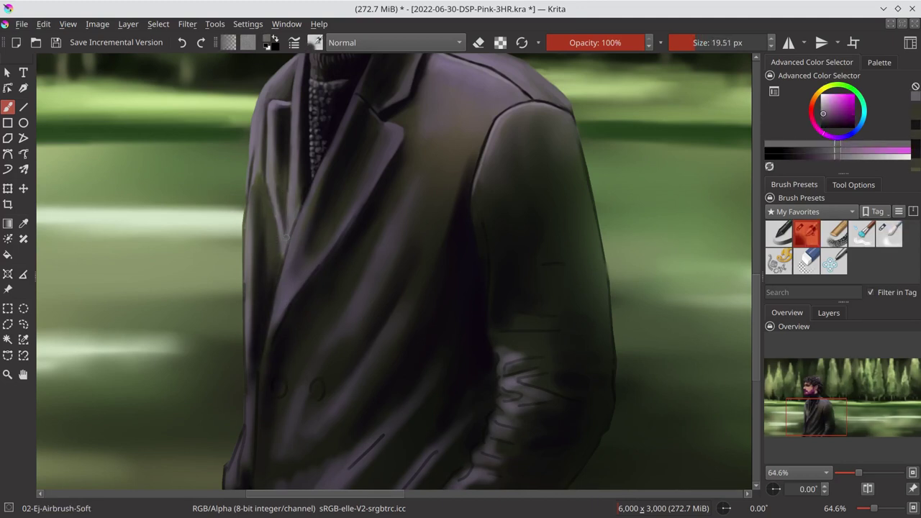
pyautogui.press('[')
# Paint a lighter stroke along the coat's front edge.
pyautogui.scroll(-1, 249, 344)
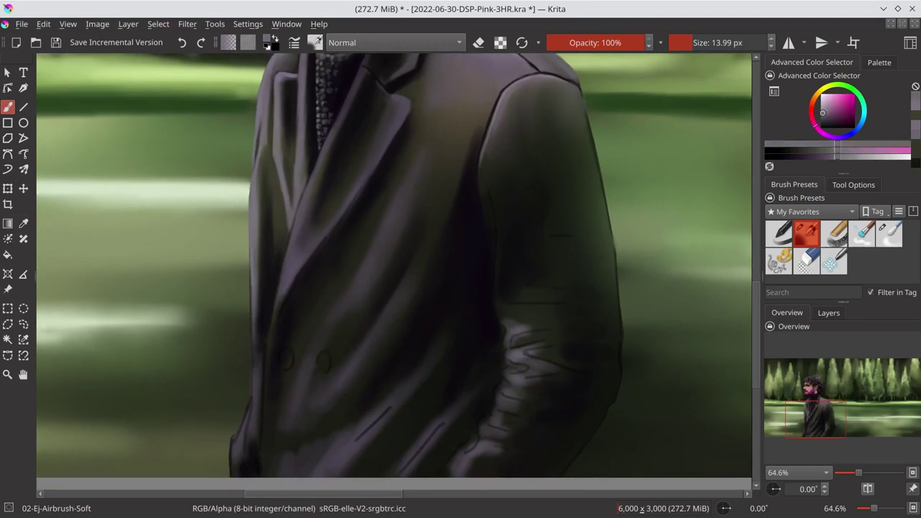
pyautogui.moveTo(250, 344)
pyautogui.mouseDown()
pyautogui.moveTo(269, 414)
pyautogui.moveTo(269, 382)
pyautogui.mouseUp()
pyautogui.press(']')
pyautogui.press('[')
pyautogui.scroll(-2, 270, 382)
pyautogui.keyDown('ctrl'); pyautogui.click(270, 385); pyautogui.keyUp('ctrl')
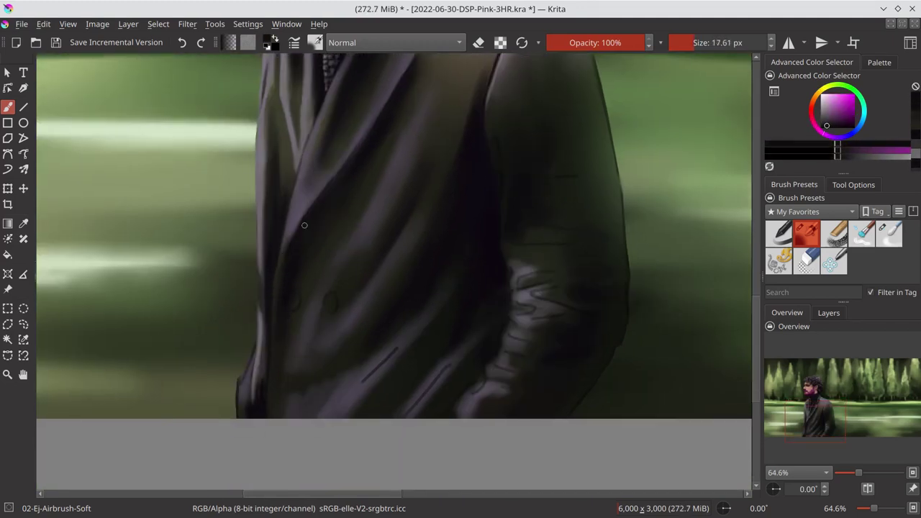
pyautogui.scroll(1, 269, 385)
# Dab purple highlight tones onto the coat and save the painting.
pyautogui.press(']')
pyautogui.keyDown('ctrl'); pyautogui.click(281, 207); pyautogui.keyUp('ctrl')
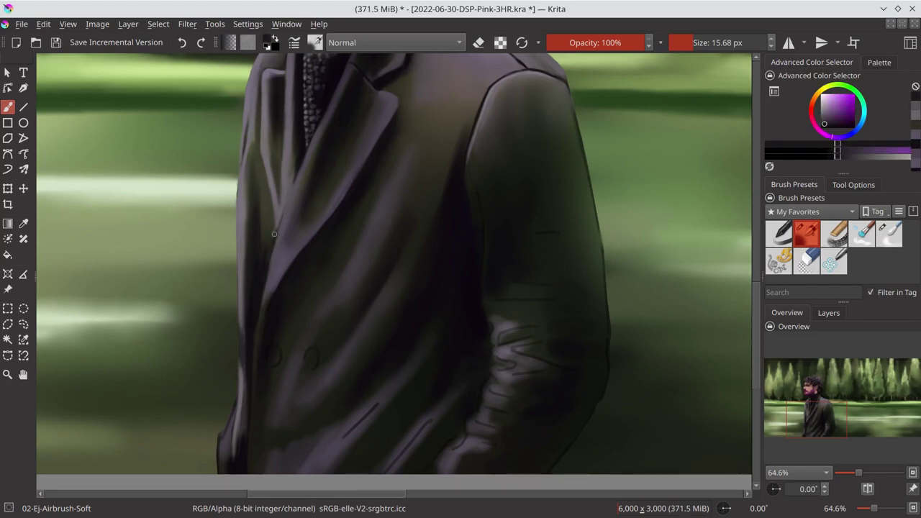
pyautogui.press(']')
pyautogui.keyDown('ctrl'); pyautogui.click(308, 263); pyautogui.keyUp('ctrl')
pyautogui.hotkey('ctrl', 's')
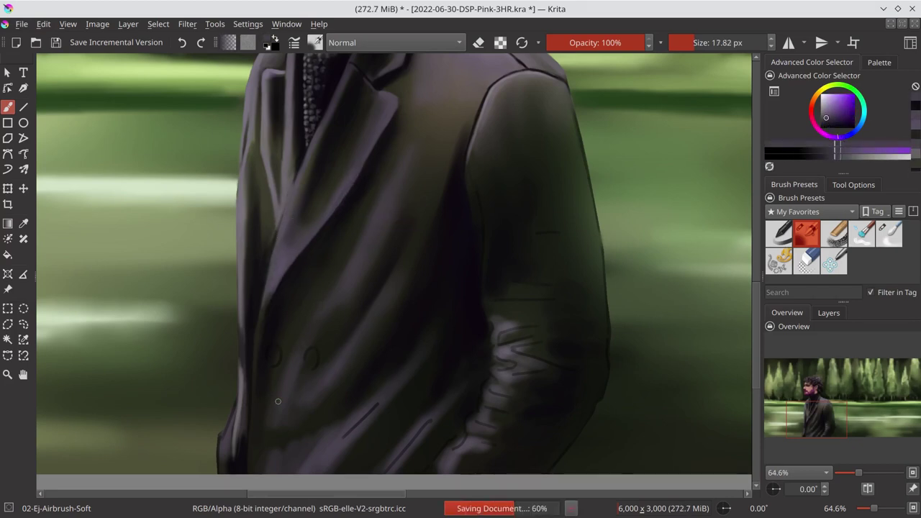
pyautogui.scroll(-4, 278, 401)
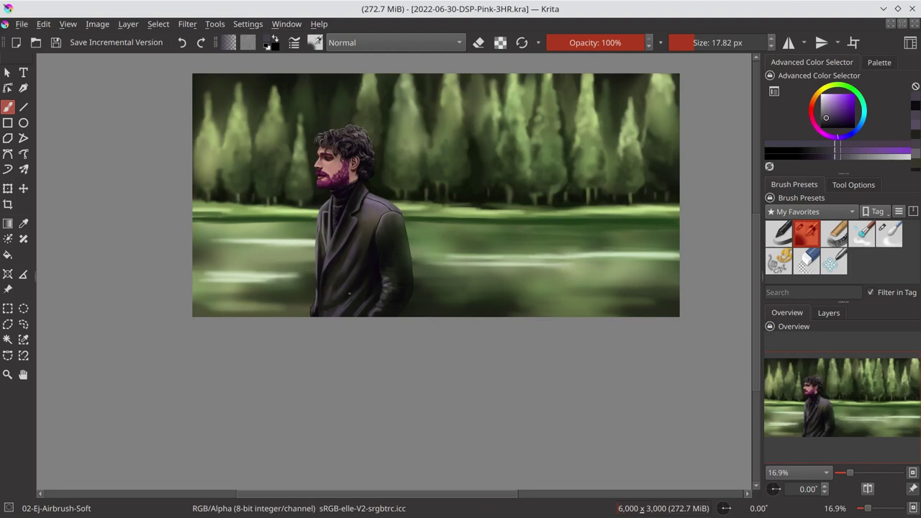
# Sample a lighter purple from the coat for the button highlights.
pyautogui.scroll(5, 317, 298)
pyautogui.scroll(-1, 317, 298)
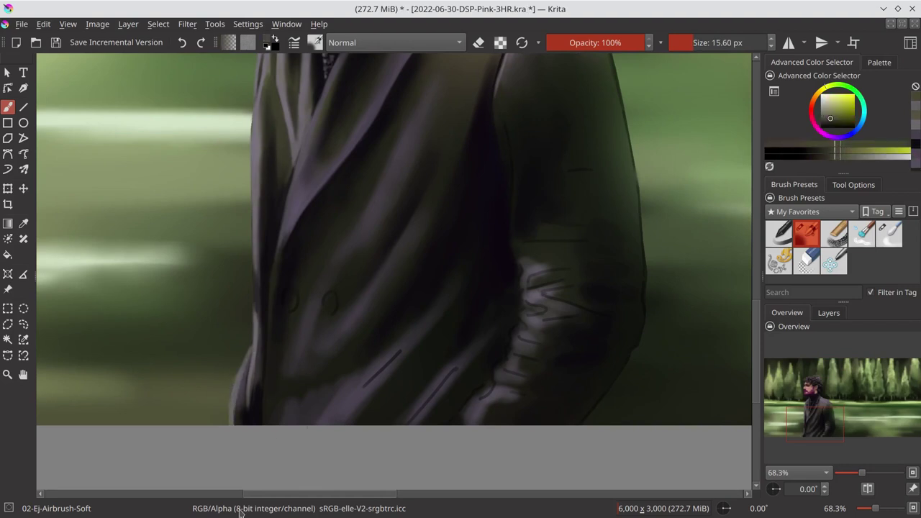
pyautogui.keyDown('ctrl'); pyautogui.click(296, 301); pyautogui.keyUp('ctrl')
pyautogui.moveTo(296, 301); pyautogui.dragTo(317, 312)
pyautogui.keyDown('ctrl'); pyautogui.click(328, 316); pyautogui.keyUp('ctrl')
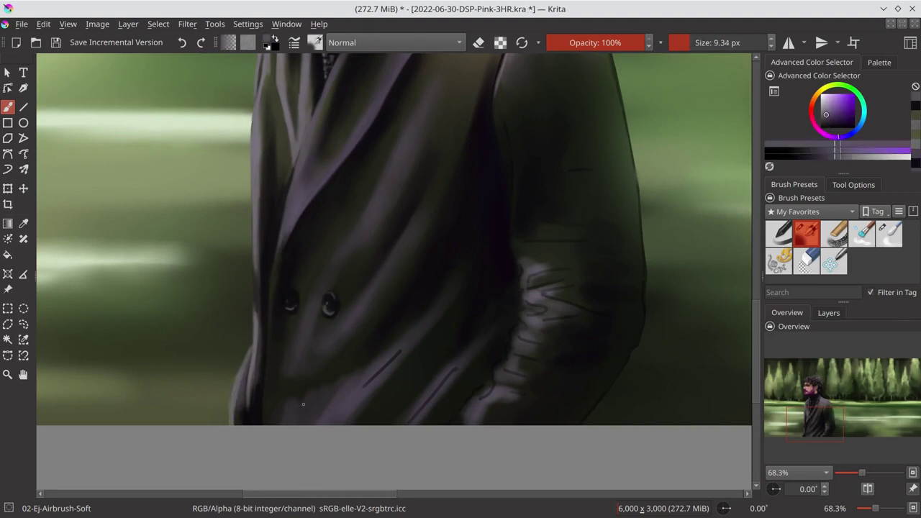
# Blend away the two stray purple lines on the coat with the blur brush.
pyautogui.press('/')
pyautogui.moveTo(411, 421); pyautogui.dragTo(454, 370)
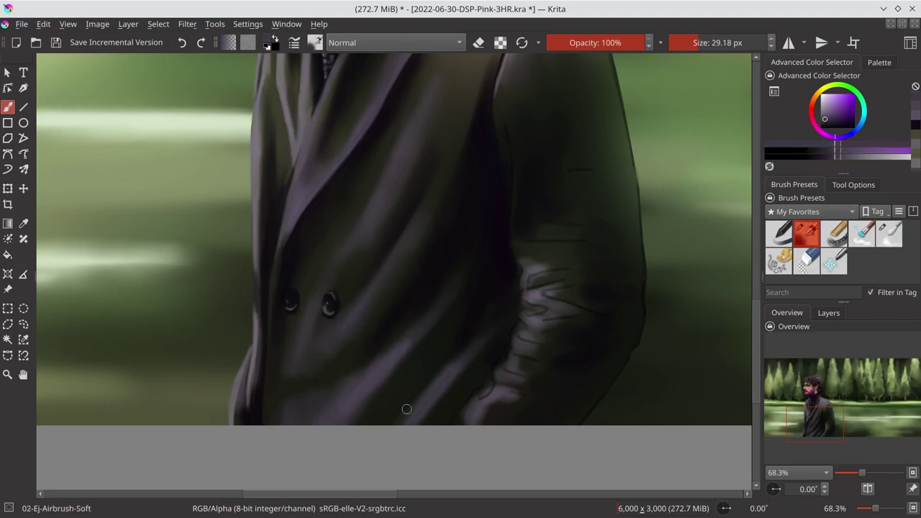
pyautogui.moveTo(363, 389); pyautogui.dragTo(403, 353)
pyautogui.moveTo(590, 336); pyautogui.dragTo(516, 361)
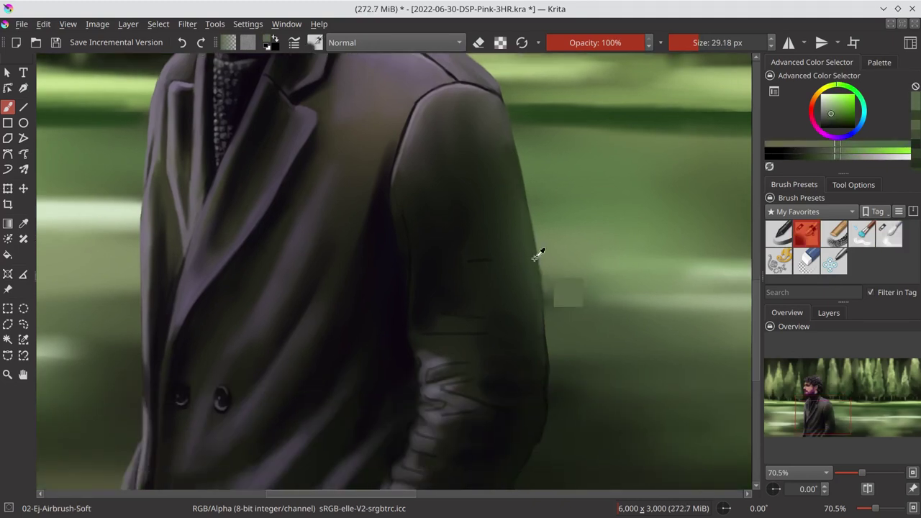
pyautogui.press('/')
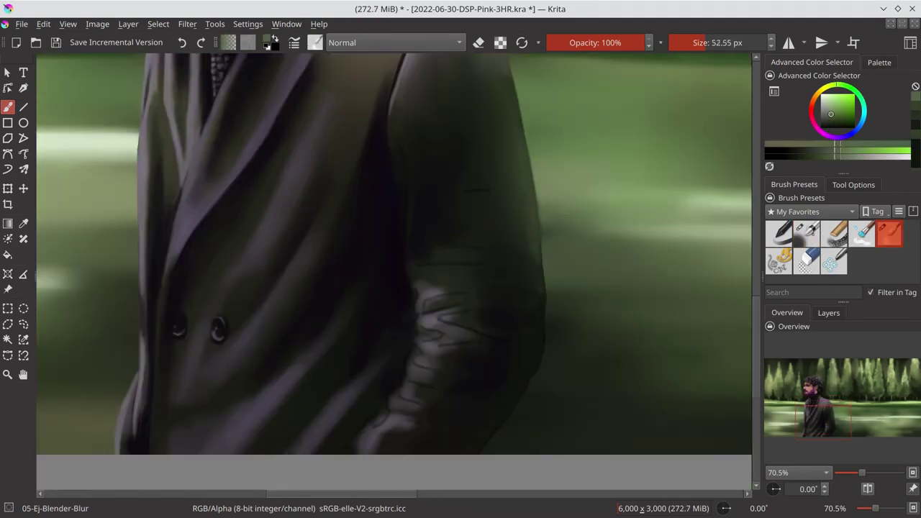
pyautogui.press('/')
# Sample coat and sleeve colours with the soft airbrush and enlarge the brush.
pyautogui.keyDown('ctrl'); pyautogui.click(405, 135); pyautogui.keyUp('ctrl')
pyautogui.keyDown('ctrl'); pyautogui.click(411, 205); pyautogui.keyUp('ctrl')
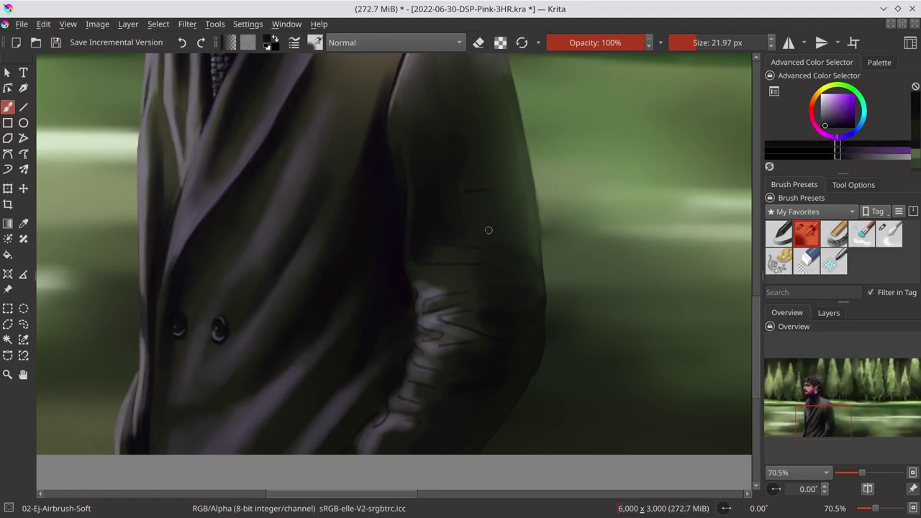
pyautogui.scroll(-1, 473, 177)
pyautogui.keyDown('ctrl'); pyautogui.click(473, 176); pyautogui.keyUp('ctrl')
pyautogui.moveTo(482, 177)
pyautogui.mouseDown()
pyautogui.moveTo(478, 226)
pyautogui.moveTo(506, 255)
pyautogui.moveTo(447, 249)
pyautogui.mouseUp()
# Paint light purple highlights along the sleeve folds.
pyautogui.keyDown('ctrl'); pyautogui.click(470, 274); pyautogui.keyUp('ctrl')
pyautogui.keyDown('ctrl'); pyautogui.click(450, 267); pyautogui.keyUp('ctrl')
pyautogui.keyDown('ctrl'); pyautogui.click(507, 181); pyautogui.keyUp('ctrl')
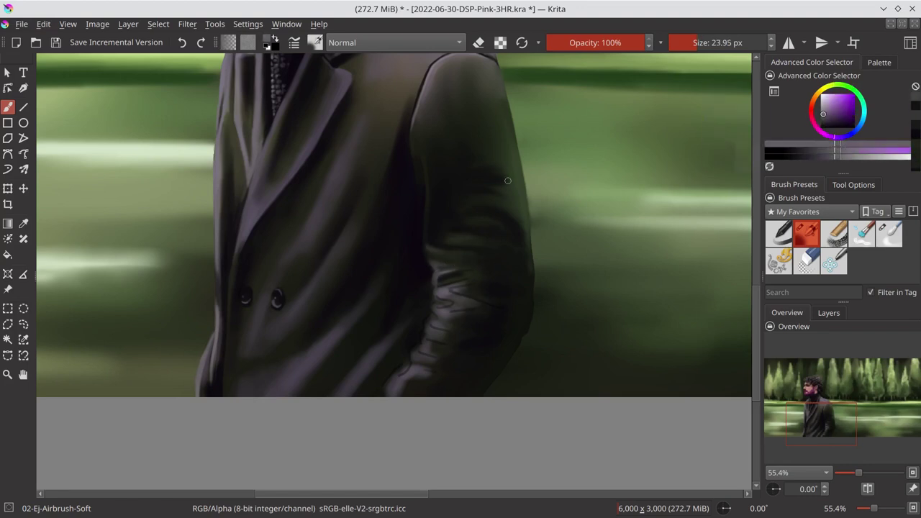
pyautogui.keyDown('ctrl'); pyautogui.click(460, 290); pyautogui.keyUp('ctrl')
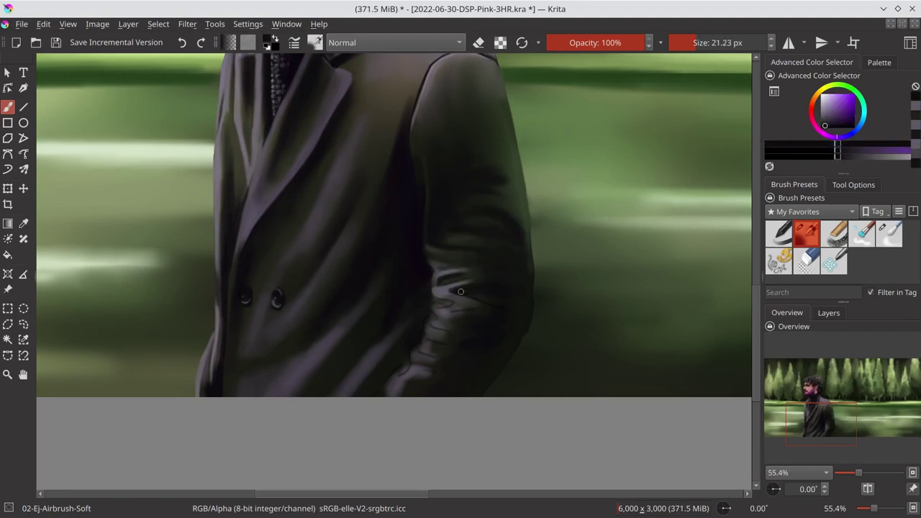
pyautogui.keyDown('ctrl'); pyautogui.click(460, 292); pyautogui.keyUp('ctrl')
pyautogui.moveTo(468, 302); pyautogui.dragTo(436, 313)
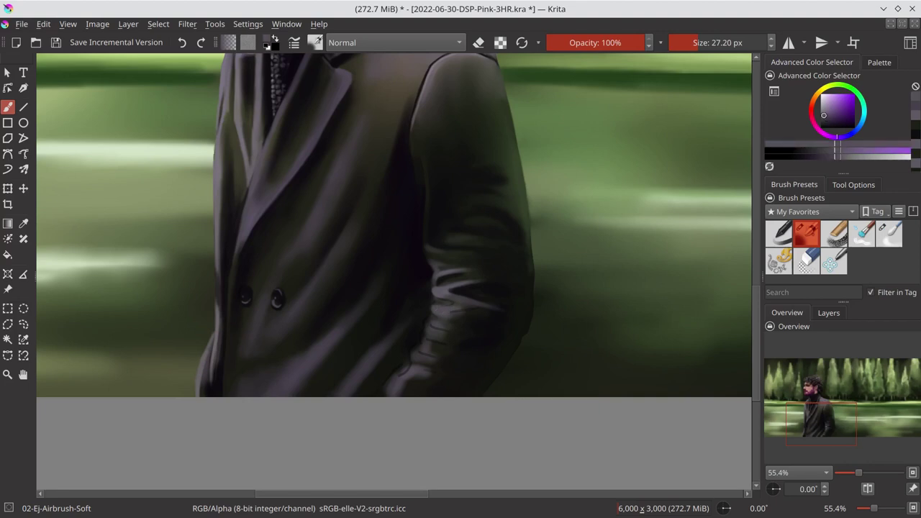
# Sample dark purples and olive greens around the sleeve, then save the painting.
pyautogui.keyDown('ctrl'); pyautogui.click(466, 315); pyautogui.keyUp('ctrl')
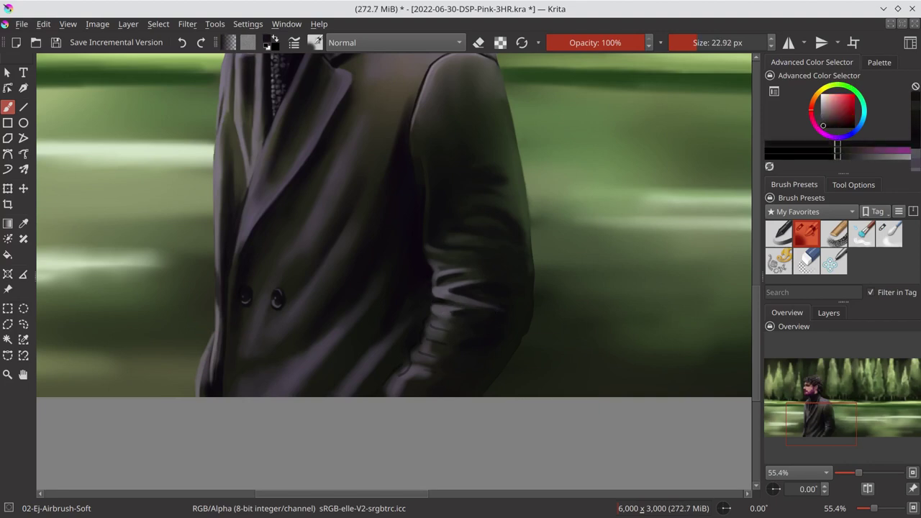
pyautogui.keyDown('ctrl'); pyautogui.click(432, 315); pyautogui.keyUp('ctrl')
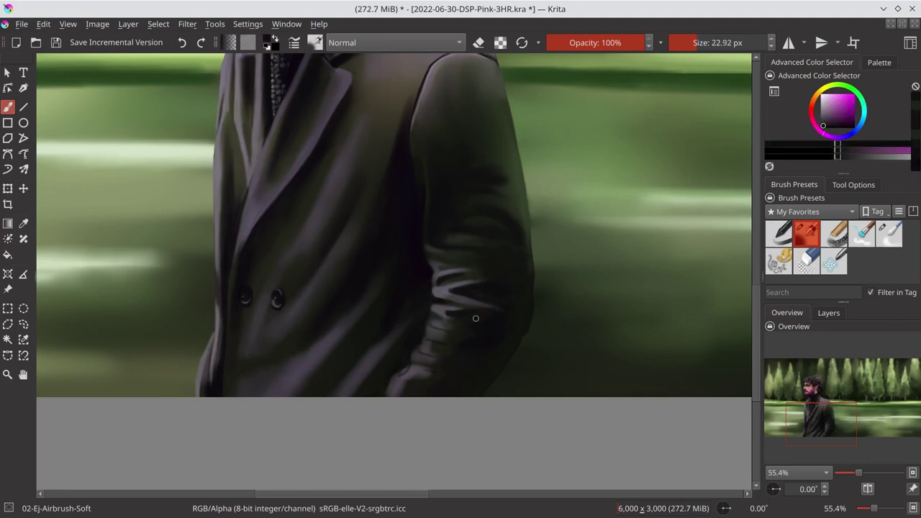
pyautogui.keyDown('ctrl'); pyautogui.click(468, 351); pyautogui.keyUp('ctrl')
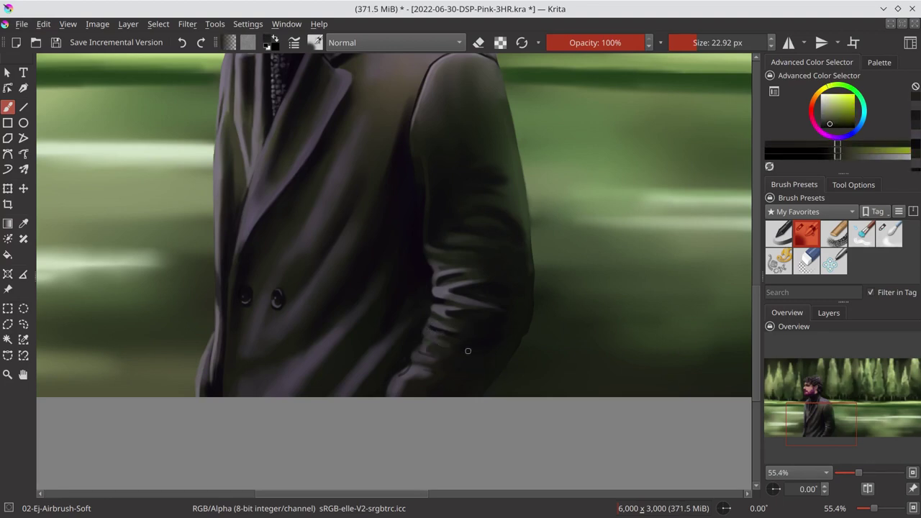
pyautogui.keyDown('ctrl'); pyautogui.click(481, 371); pyautogui.keyUp('ctrl')
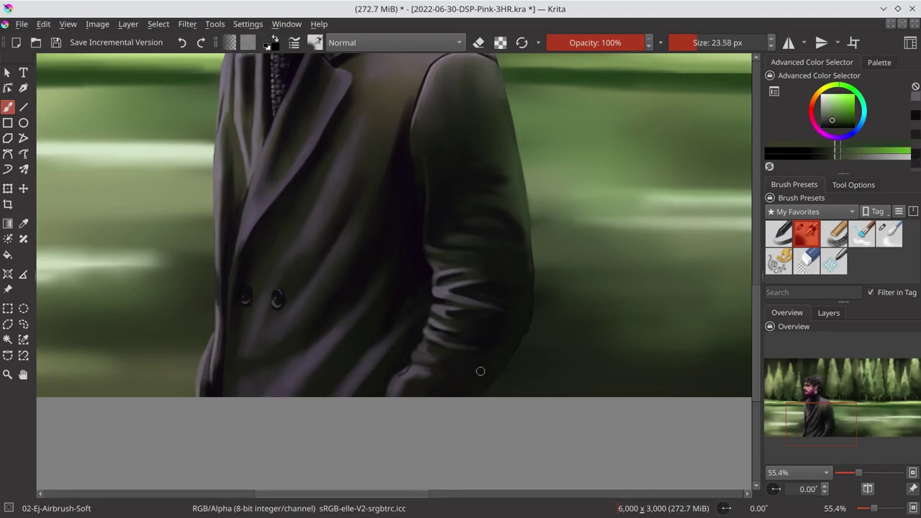
pyautogui.keyDown('ctrl'); pyautogui.click(419, 370); pyautogui.keyUp('ctrl')
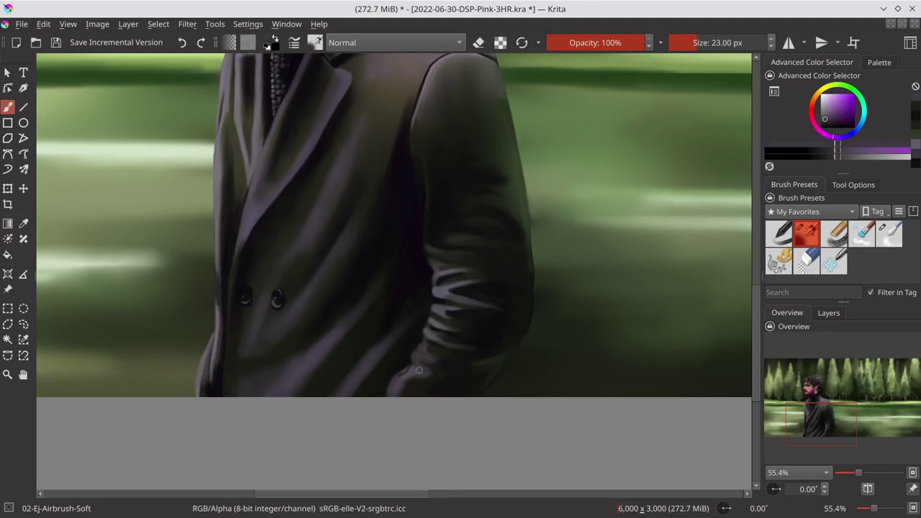
pyautogui.keyDown('ctrl'); pyautogui.click(428, 356); pyautogui.keyUp('ctrl')
pyautogui.scroll(-4, 429, 356)
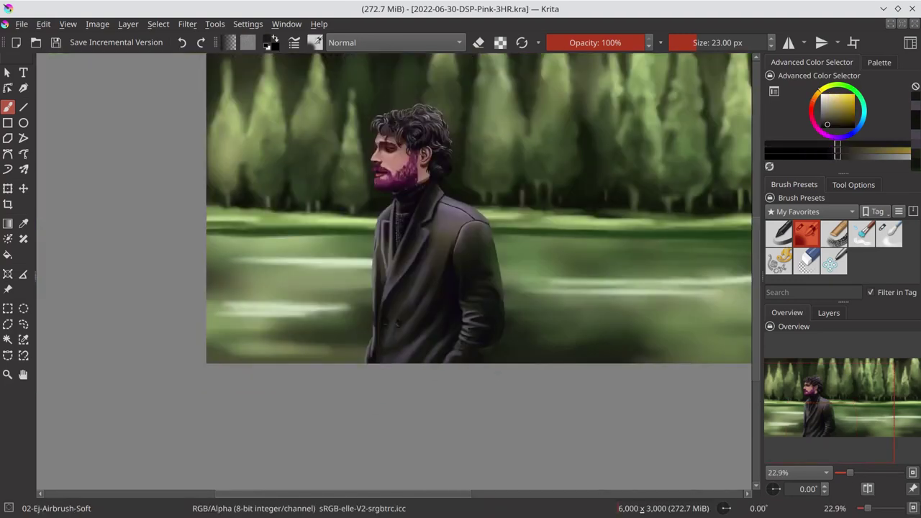
pyautogui.keyDown('ctrl'); pyautogui.click(453, 343); pyautogui.keyUp('ctrl')
pyautogui.hotkey('ctrl', 's')
# Add a Color Adjustment filter layer with a bent Red channel curve.
pyautogui.scroll(-2, 453, 343)
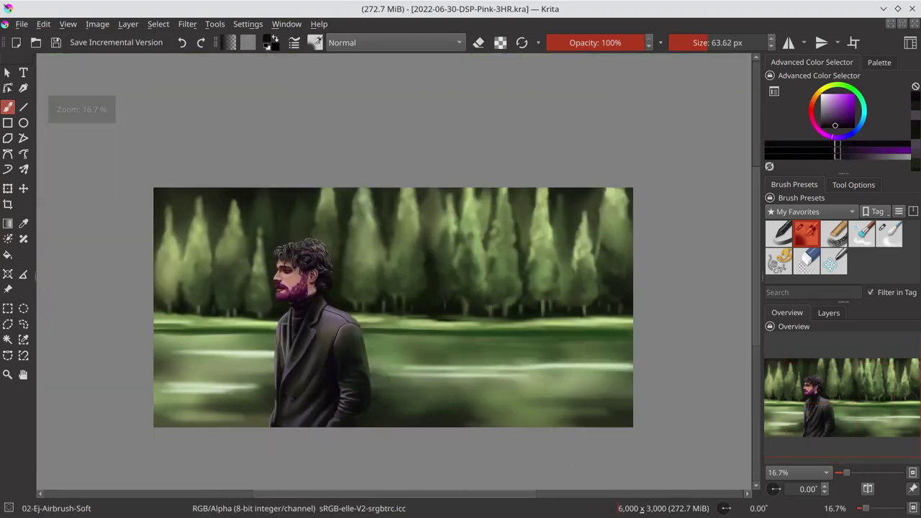
pyautogui.click(303, 327)
pyautogui.click(439, 245)
pyautogui.click(425, 261)
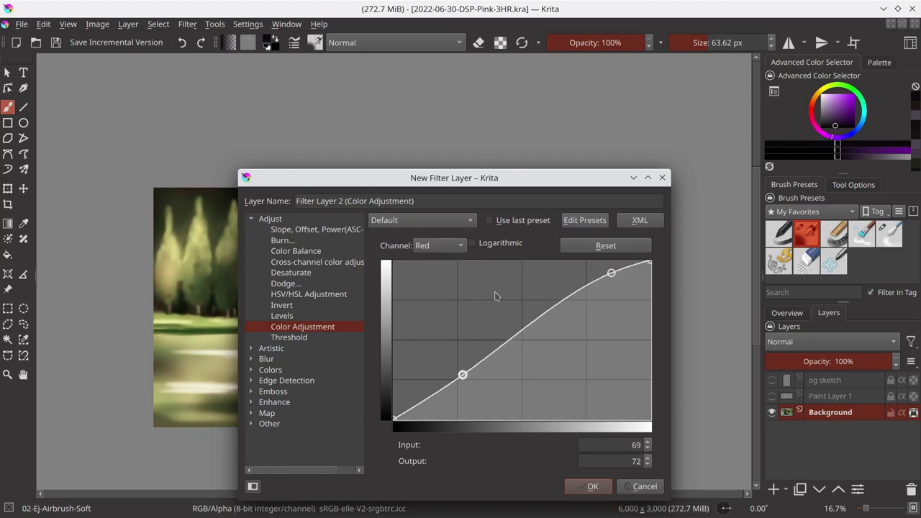
pyautogui.moveTo(611, 274); pyautogui.dragTo(652, 262)
pyautogui.click(602, 292)
pyautogui.moveTo(403, 178); pyautogui.dragTo(598, 147)
pyautogui.click(787, 457)
# Set the filter layer opacity to 70% and hide it.
pyautogui.click(856, 362)
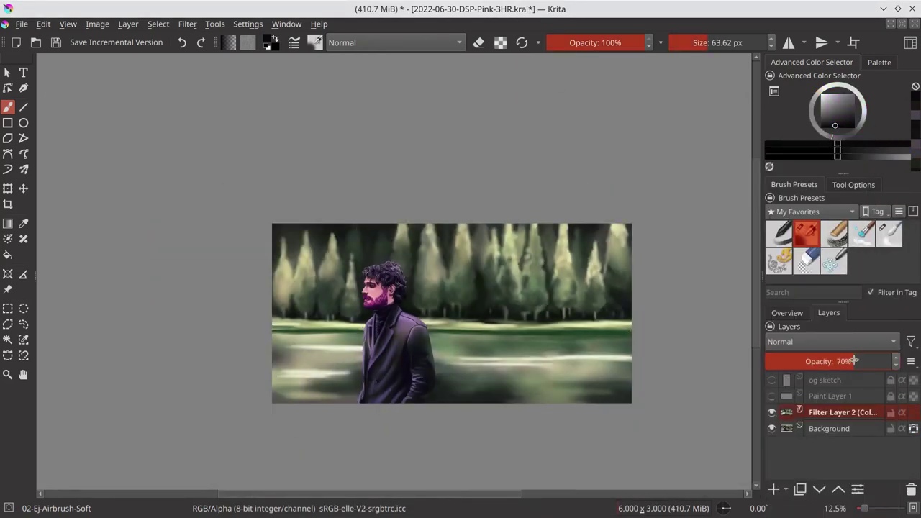
pyautogui.moveTo(855, 362)
pyautogui.mouseDown()
pyautogui.moveTo(893, 362)
pyautogui.moveTo(855, 362)
pyautogui.mouseUp()
pyautogui.click(773, 413)
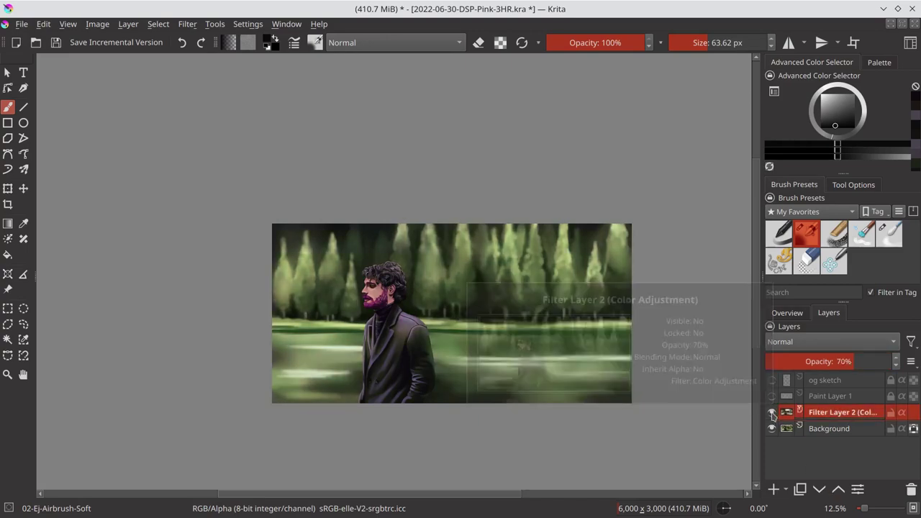